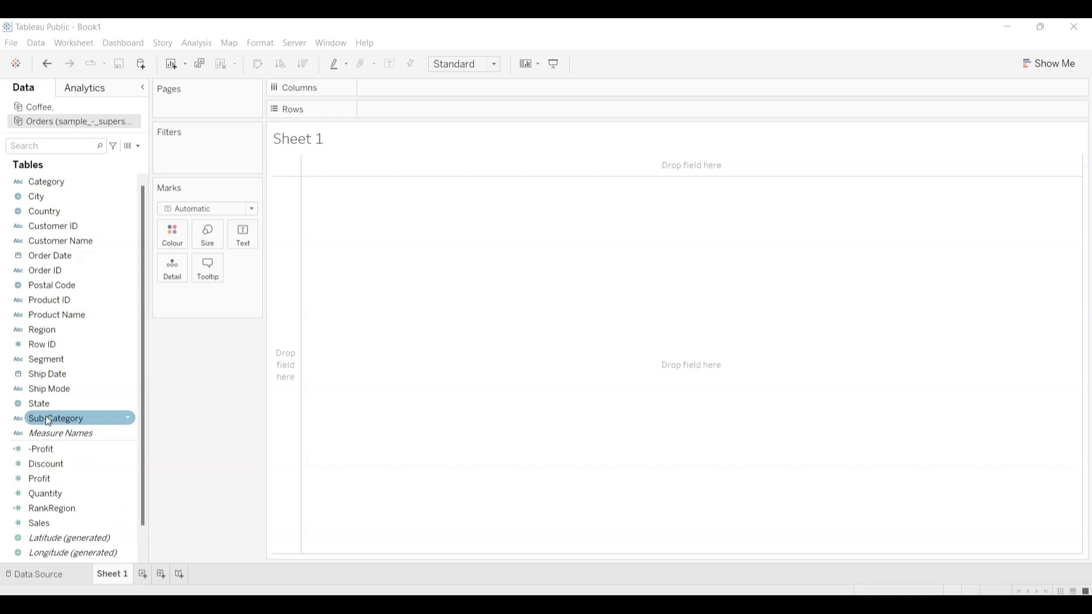
Step: Place Sub-Category on Rows and delete the existing -Profit calculated field from the Orders data source
{"action": "left_click_drag", "start_coordinate": [48, 421], "coordinate": [407, 108]}
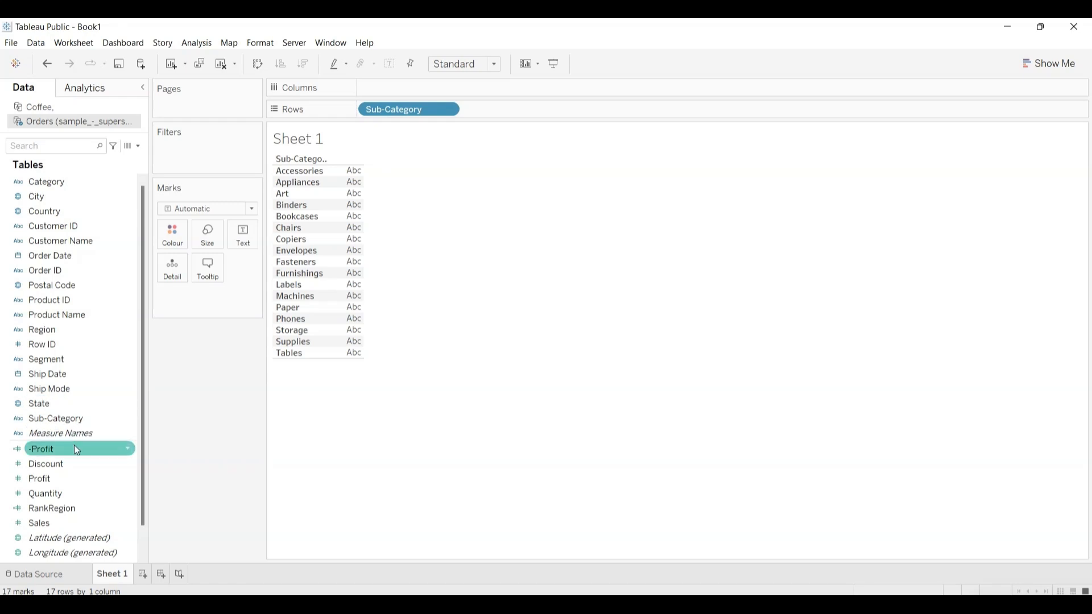
{"action": "left_click", "coordinate": [128, 448]}
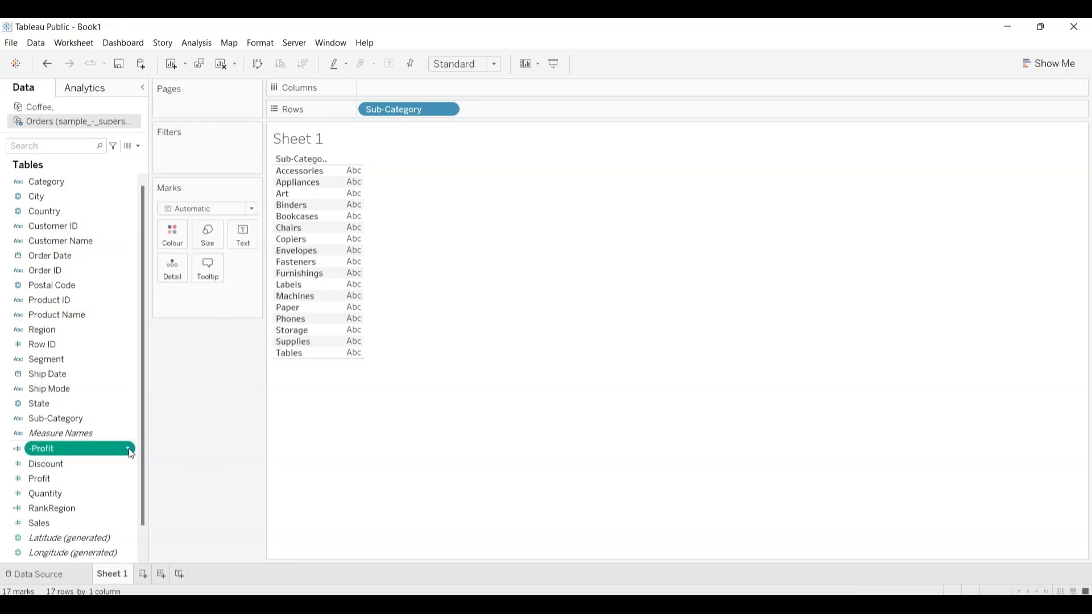
{"action": "left_click", "coordinate": [128, 450]}
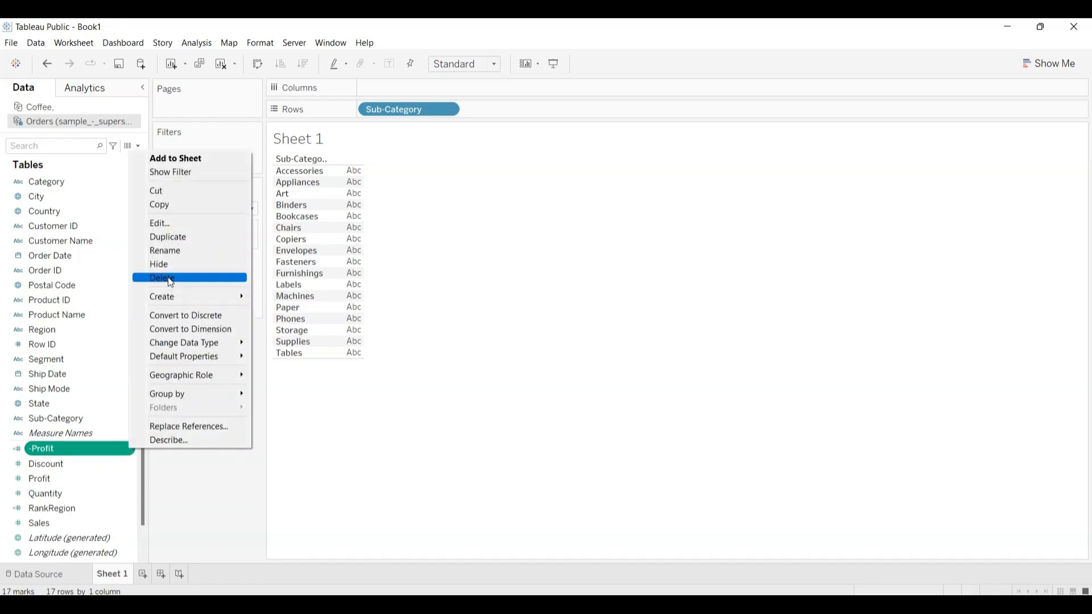
{"action": "left_click", "coordinate": [169, 277]}
Step: Plot Profit by Sub-Category as vertical bars, sorted in ascending order of profit
{"action": "left_click", "coordinate": [89, 468]}
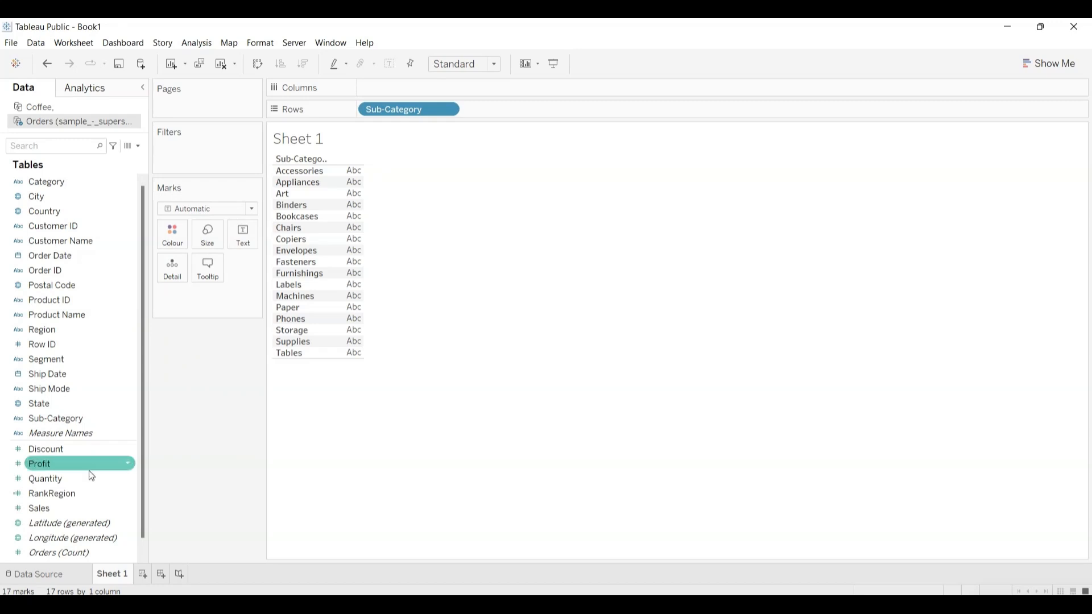
{"action": "left_click_drag", "start_coordinate": [63, 467], "coordinate": [402, 88]}
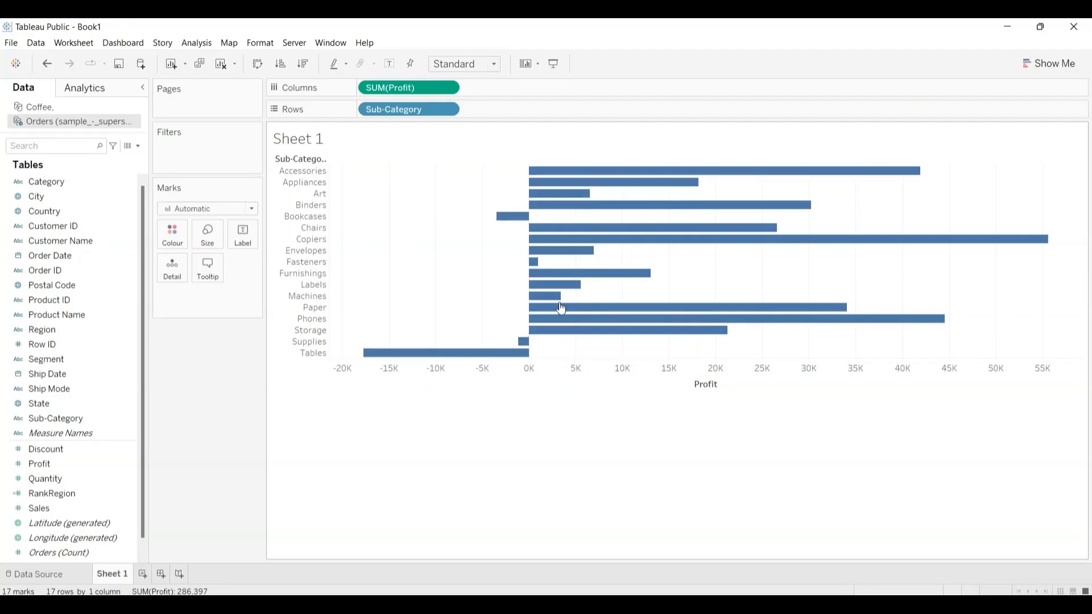
{"action": "left_click", "coordinate": [257, 63]}
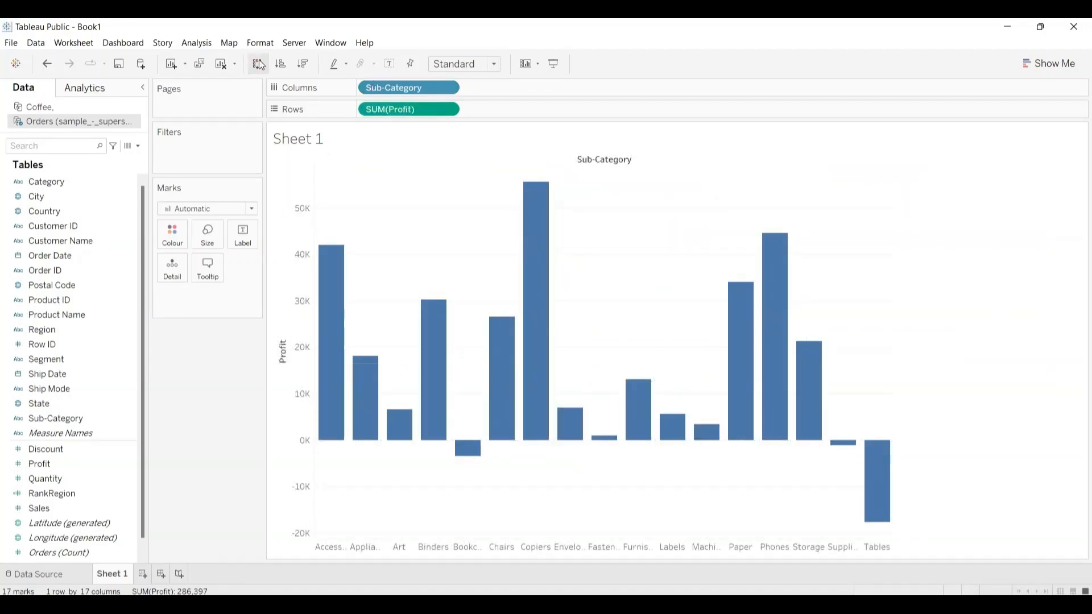
{"action": "left_click", "coordinate": [282, 63]}
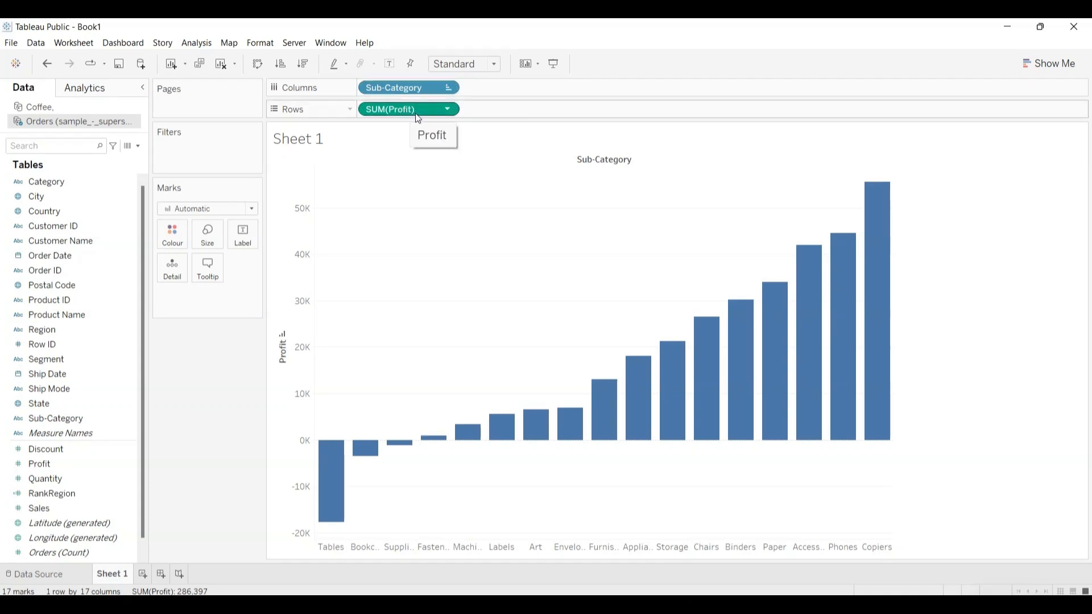
Step: Apply a Running Total quick table calculation to SUM(Profit) on Rows and review its calculation settings
{"action": "left_click", "coordinate": [449, 110]}
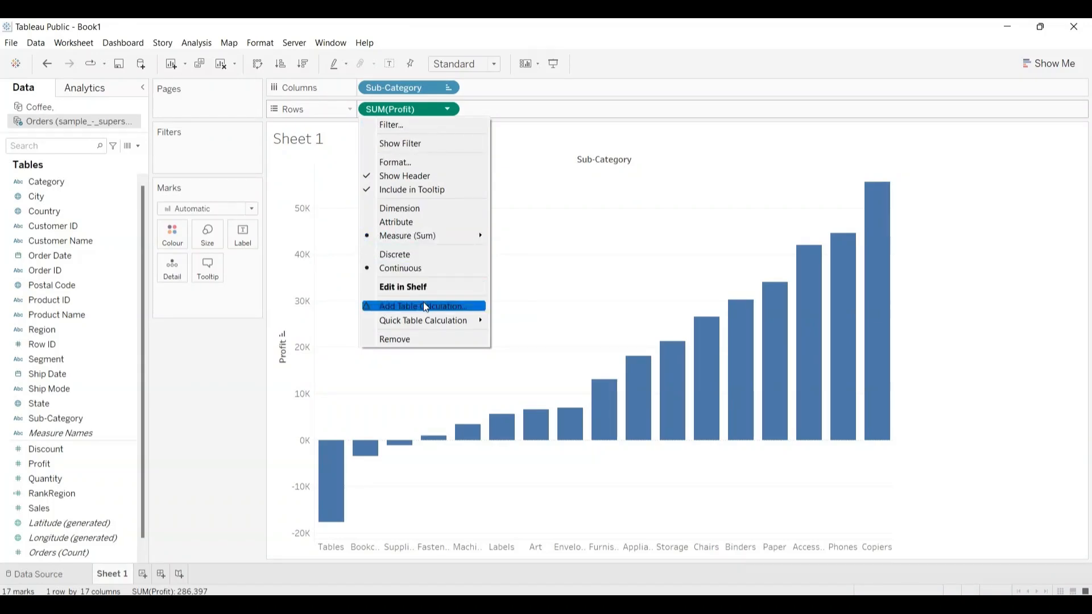
{"action": "mouse_move", "coordinate": [428, 322]}
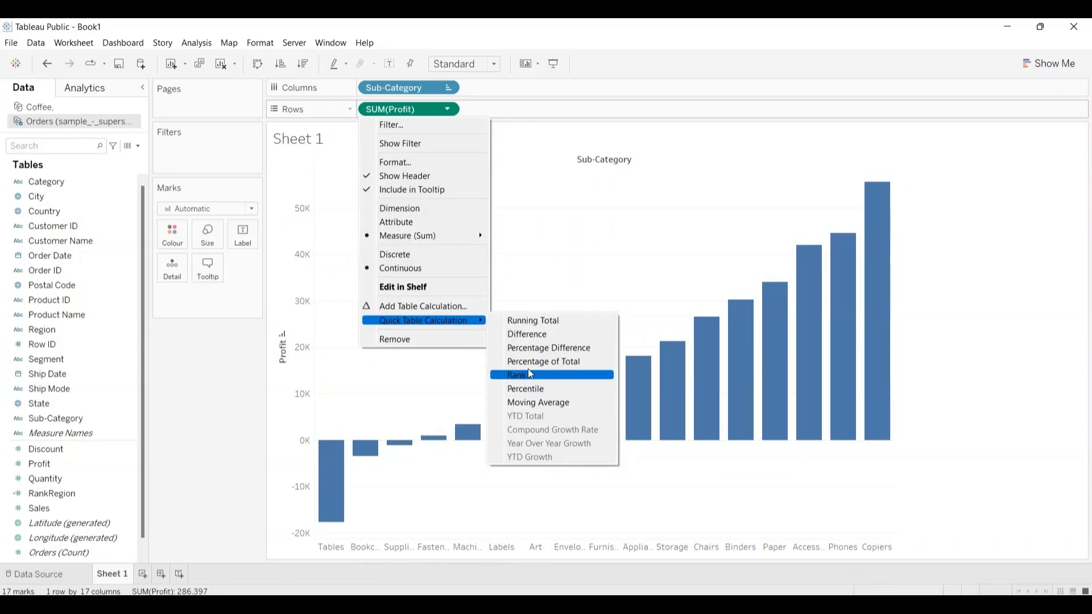
{"action": "left_click", "coordinate": [541, 320]}
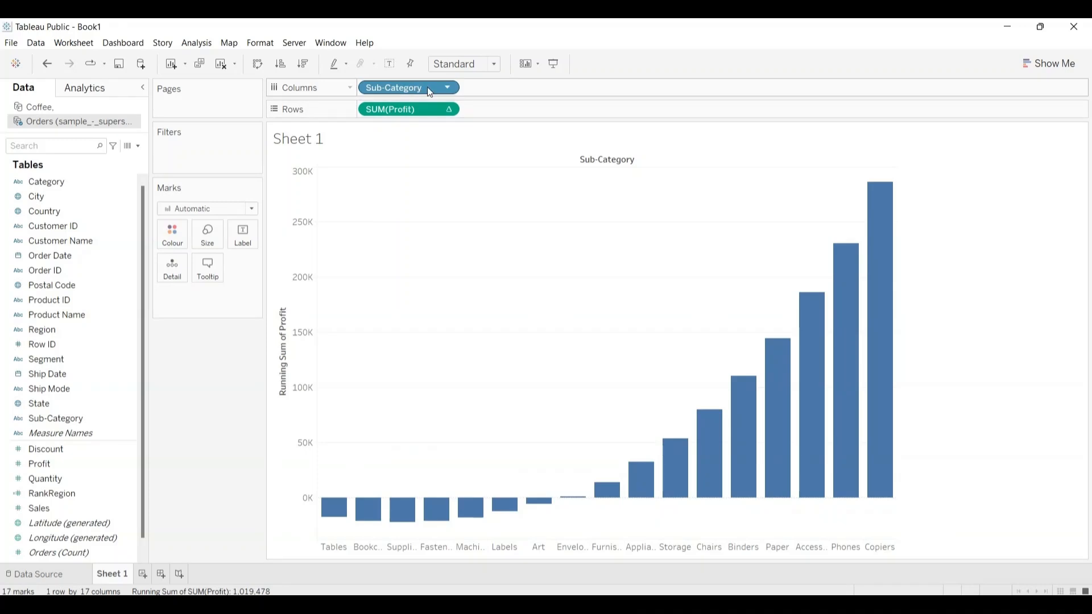
{"action": "left_click", "coordinate": [448, 110]}
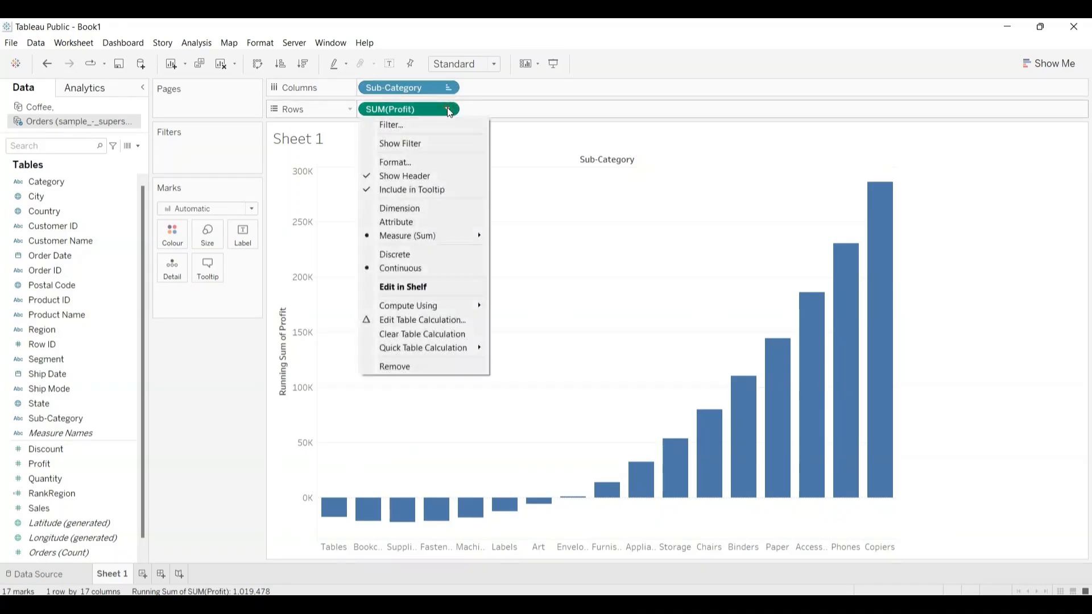
{"action": "left_click", "coordinate": [427, 320]}
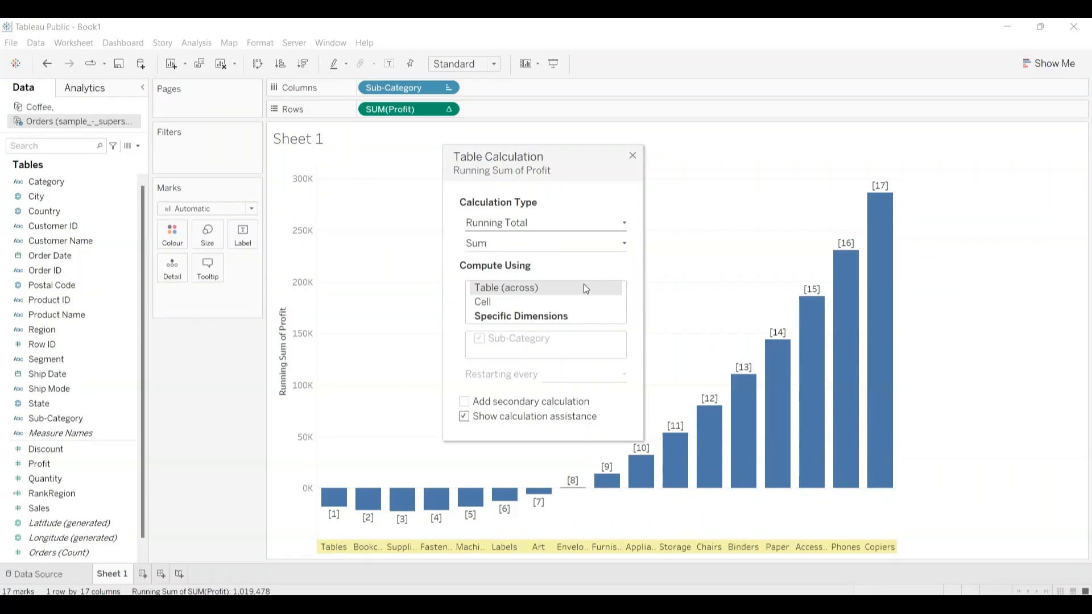
{"action": "left_click", "coordinate": [633, 156]}
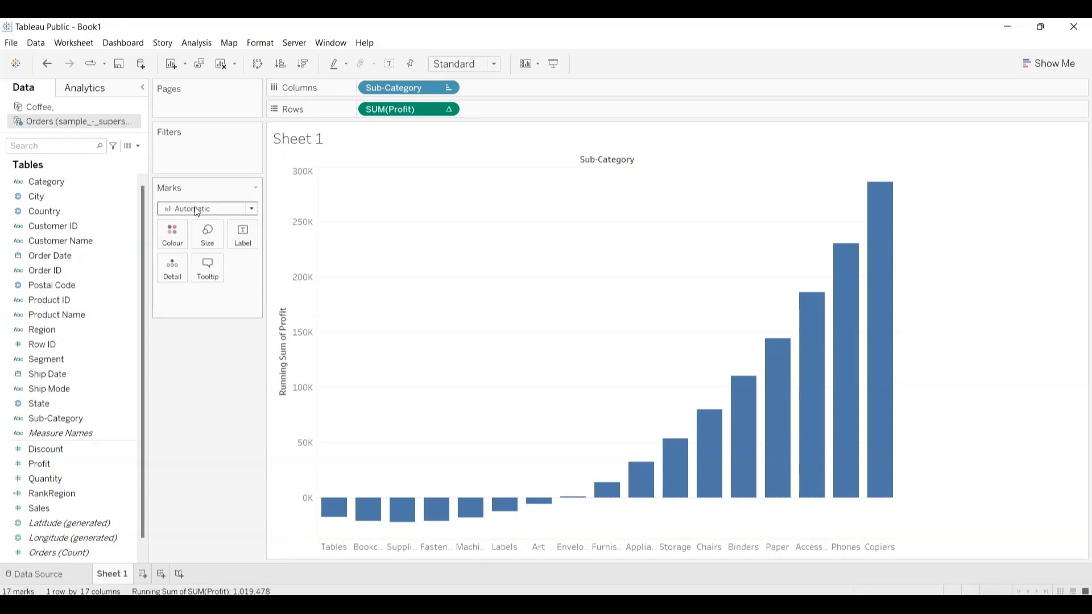
Step: Change the chart's mark type to Gantt Bar
{"action": "left_click", "coordinate": [253, 210]}
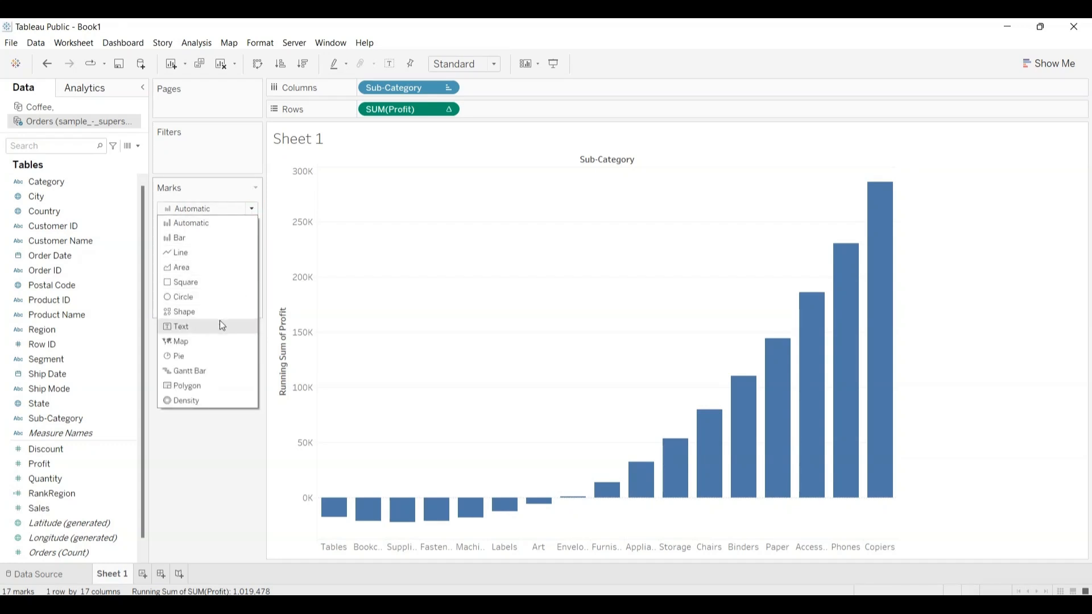
{"action": "left_click", "coordinate": [195, 372]}
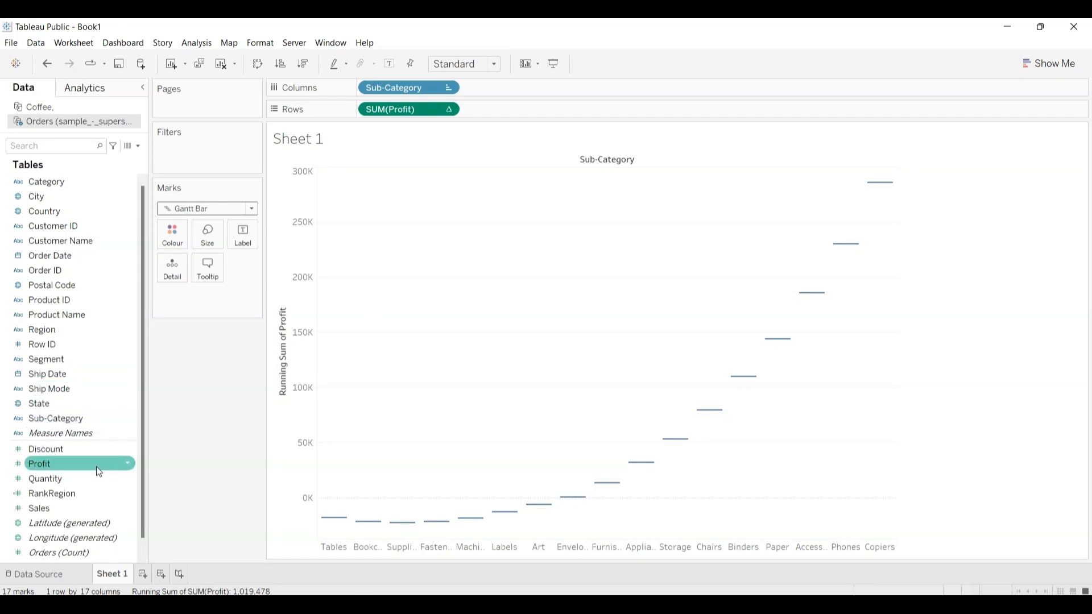
Step: Create a calculated field named -Profit with the formula -[Profit]
{"action": "left_click", "coordinate": [198, 42]}
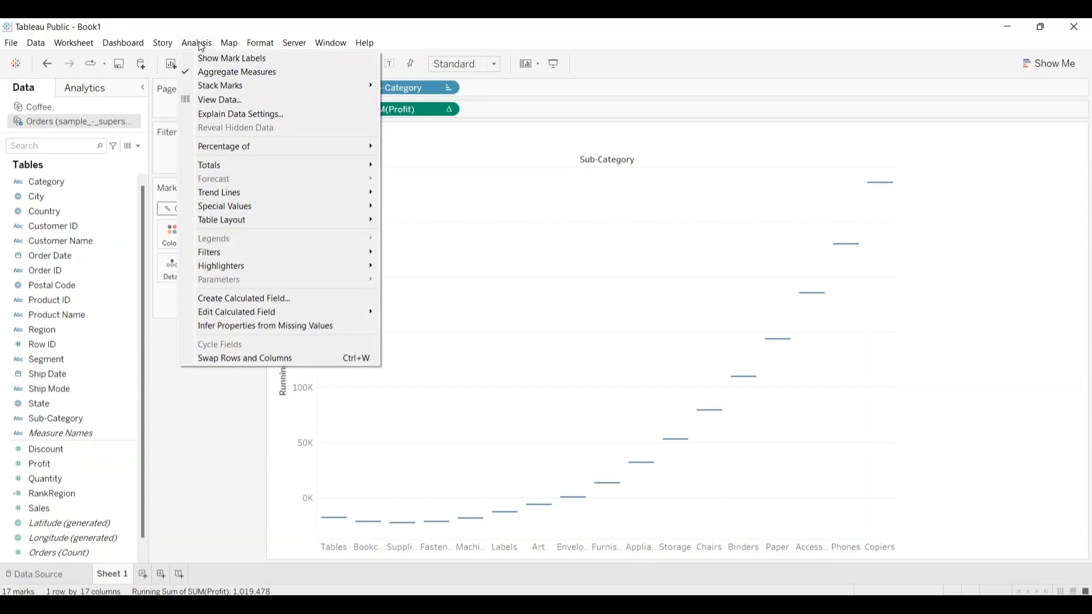
{"action": "left_click", "coordinate": [275, 300]}
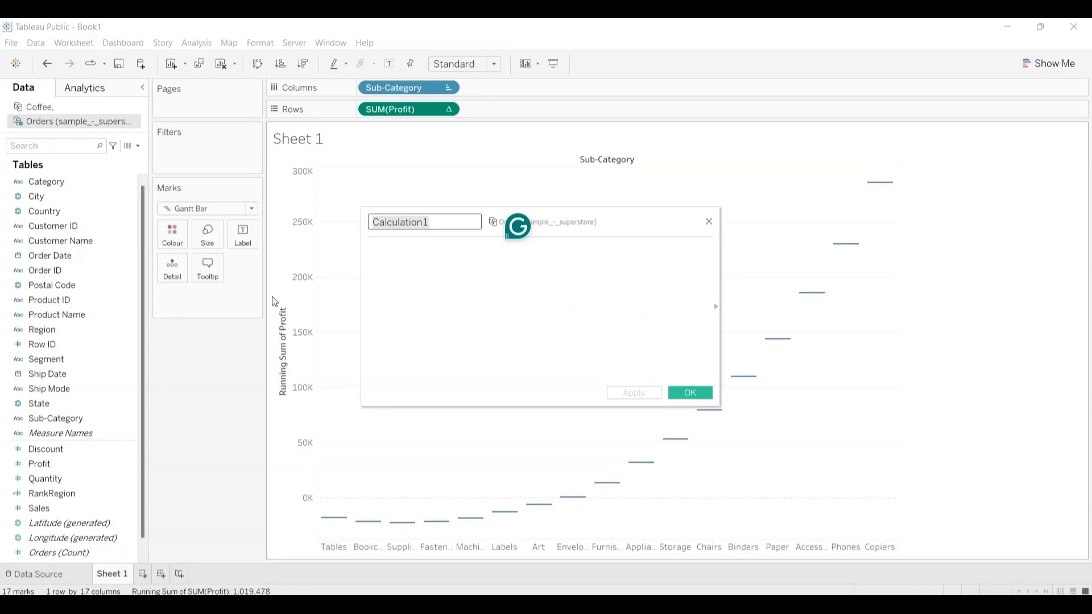
{"action": "key", "text": "BackSpace"}
{"action": "type", "text": "-Pr"}
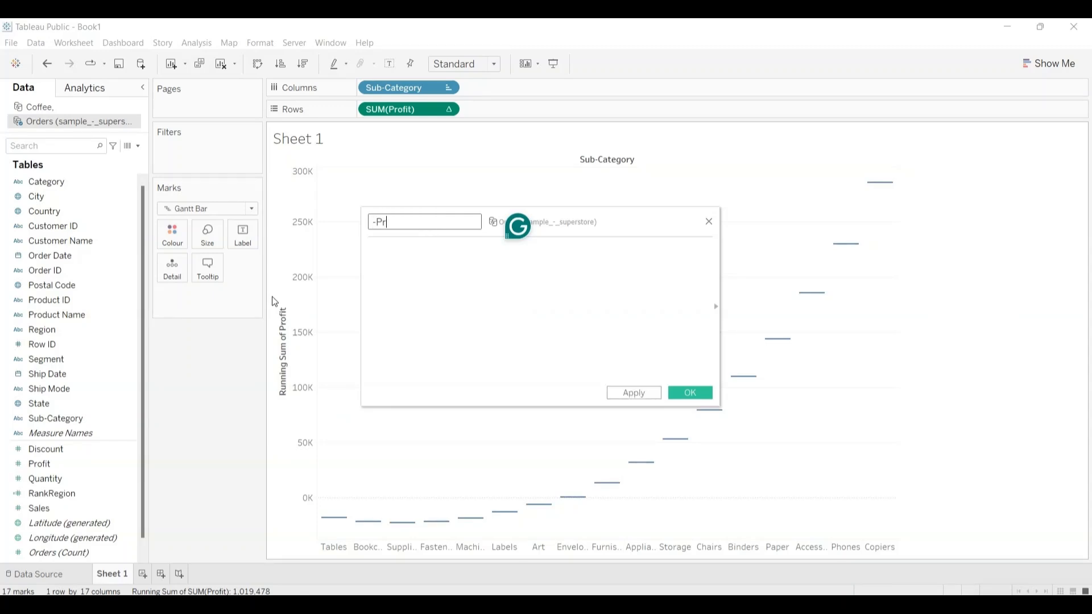
{"action": "type", "text": "ofit"}
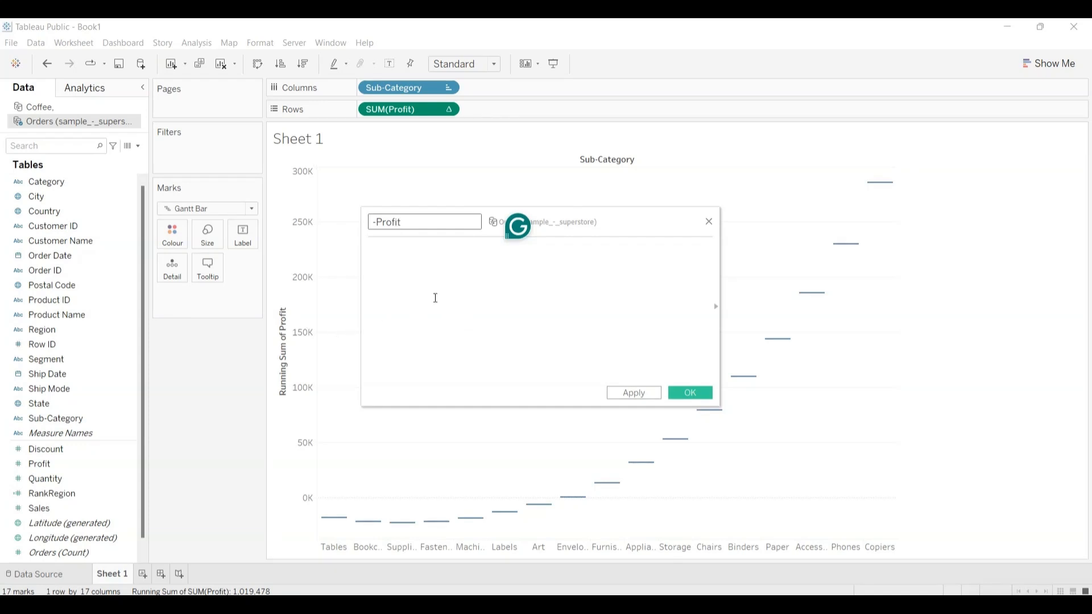
{"action": "left_click", "coordinate": [428, 290]}
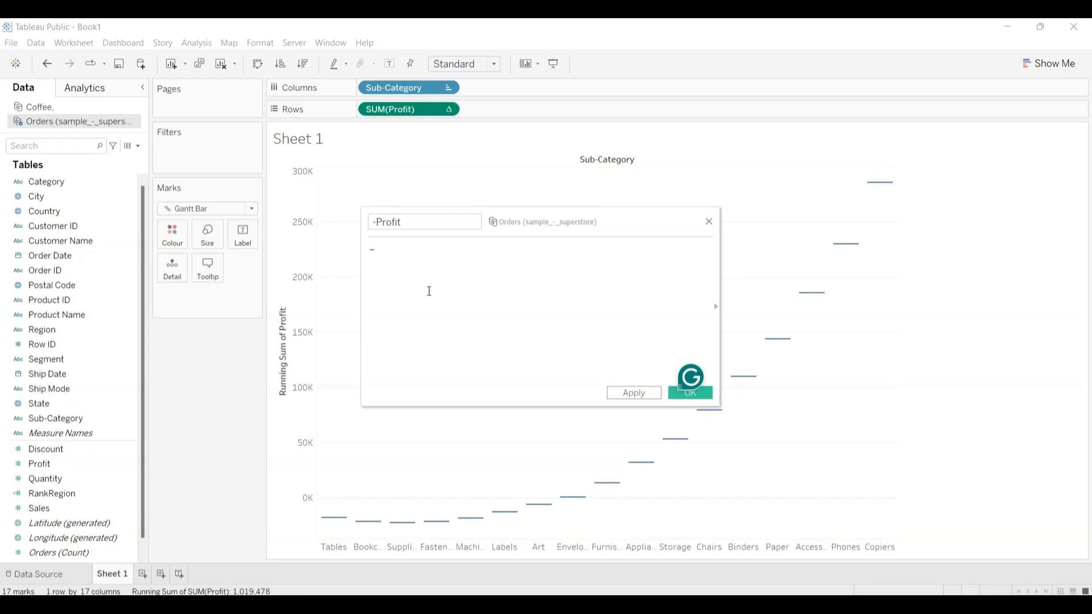
{"action": "type", "text": "pr"}
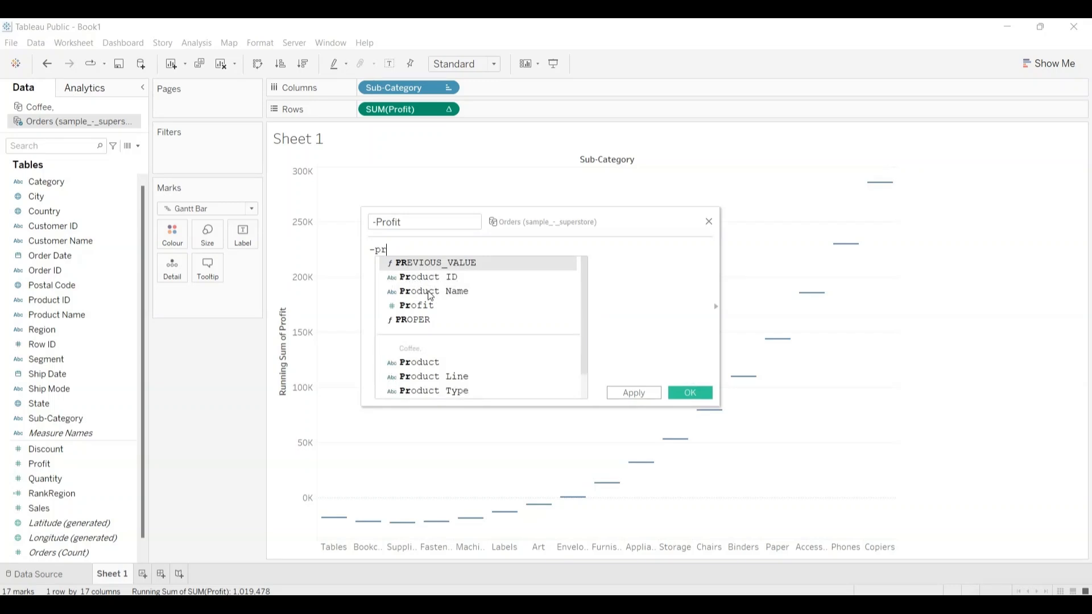
{"action": "type", "text": "o"}
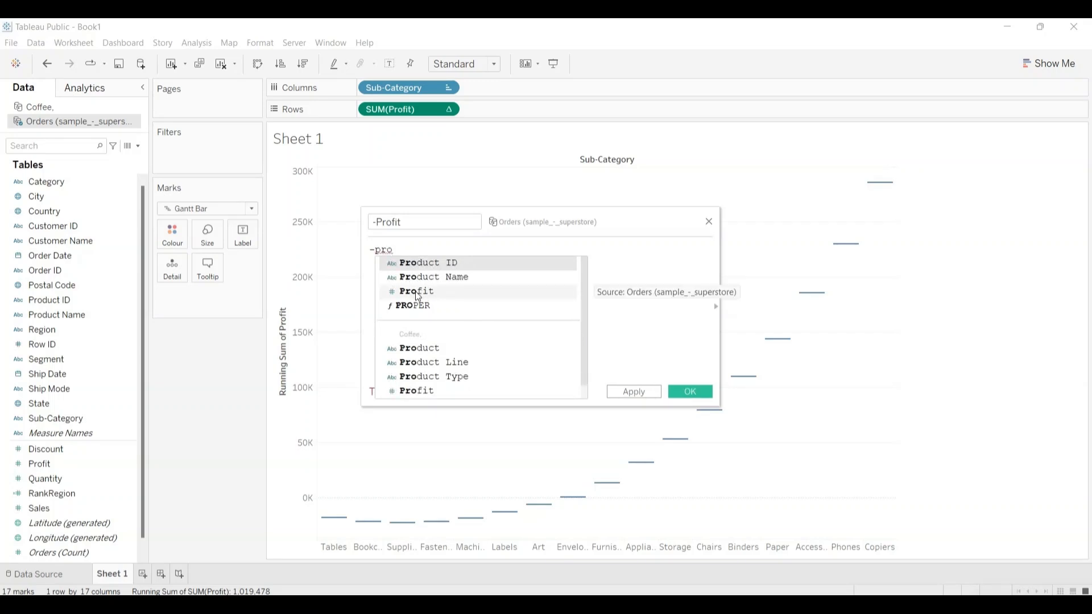
{"action": "left_click", "coordinate": [416, 292]}
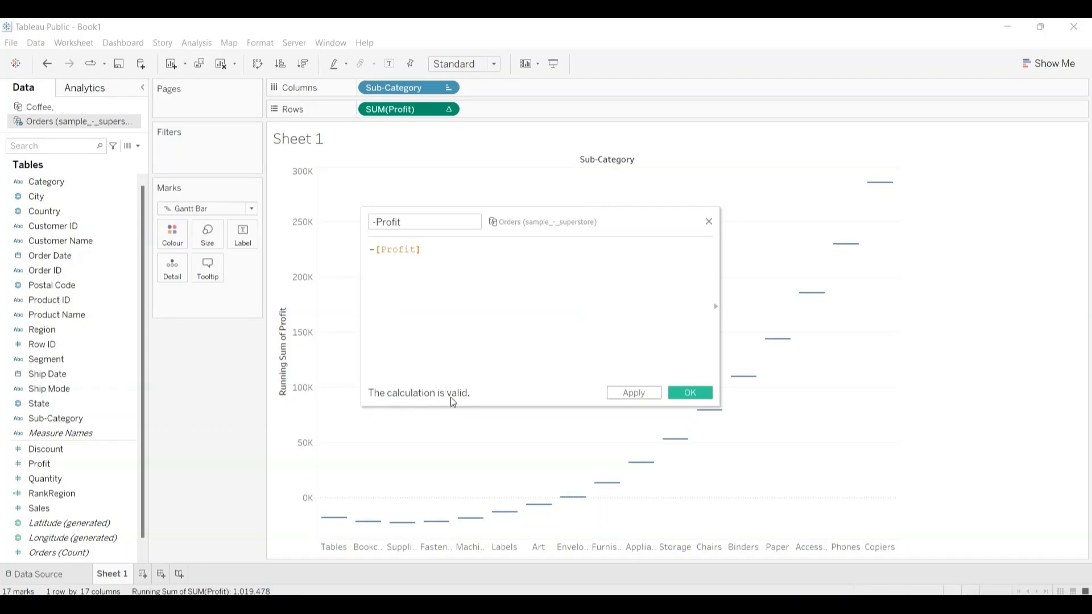
{"action": "left_click", "coordinate": [685, 394]}
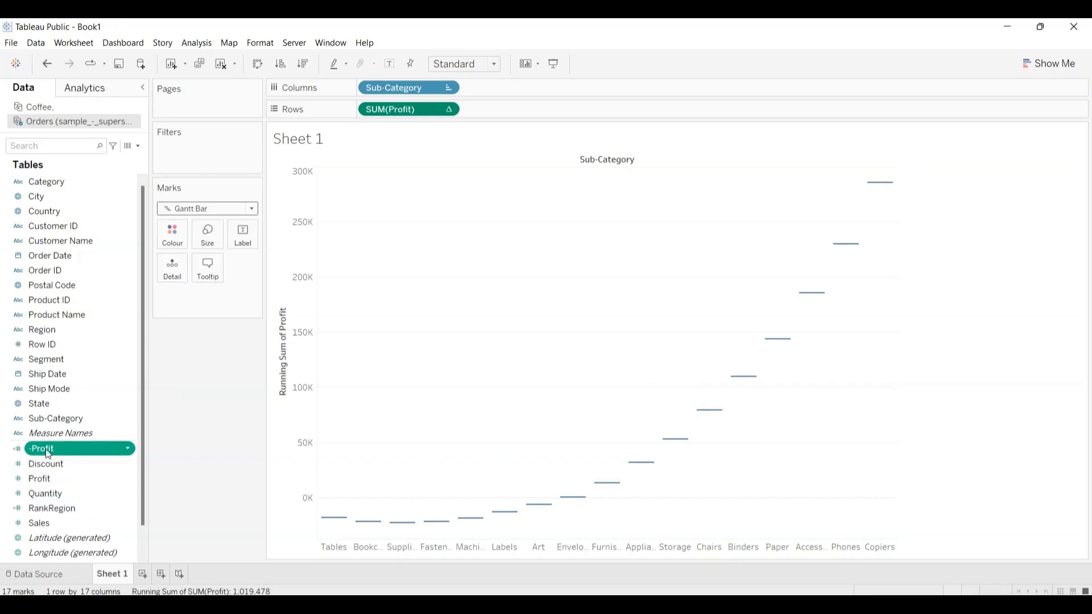
Step: Size the Gantt bars by the -Profit field and colour them by Profit
{"action": "left_click_drag", "start_coordinate": [45, 451], "coordinate": [211, 238]}
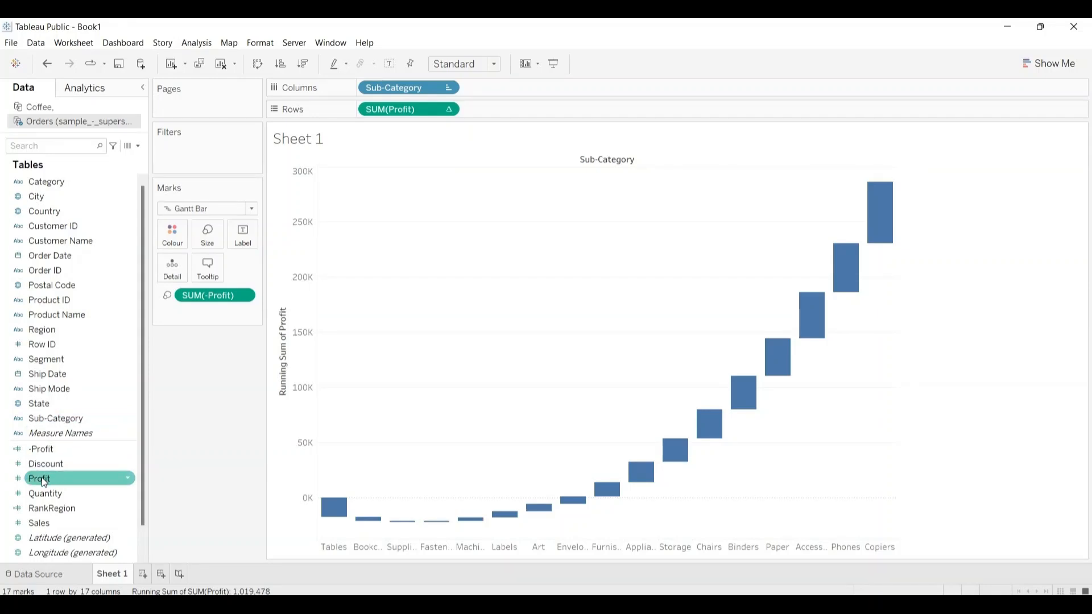
{"action": "left_click_drag", "start_coordinate": [42, 477], "coordinate": [166, 232]}
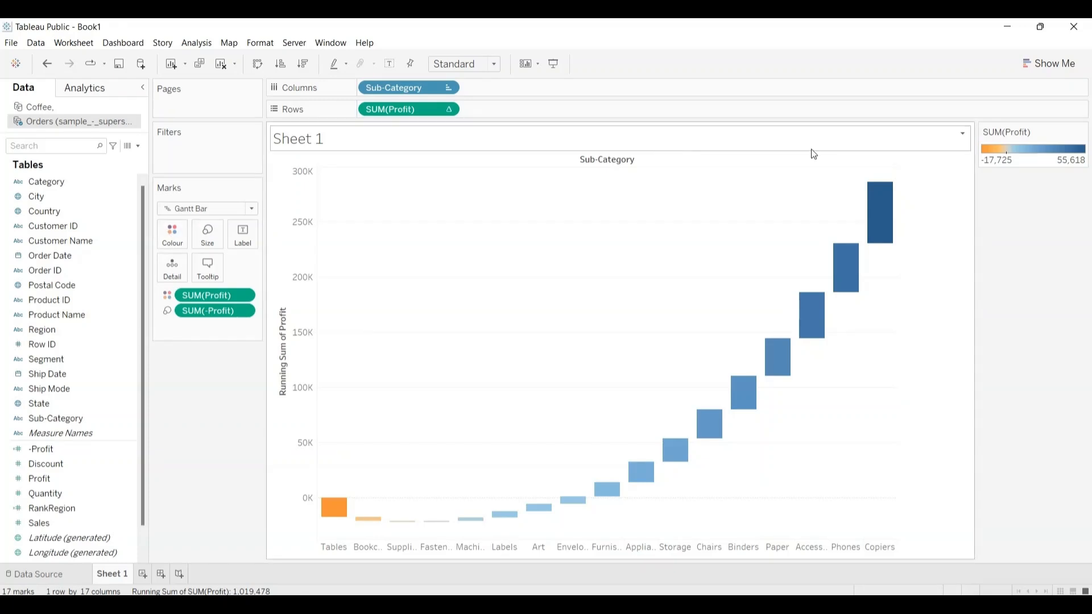
Step: Move the Profit colour legend beneath the Marks card and set its palette to stepped colour with 2 steps
{"action": "left_click_drag", "start_coordinate": [1034, 138], "coordinate": [192, 370]}
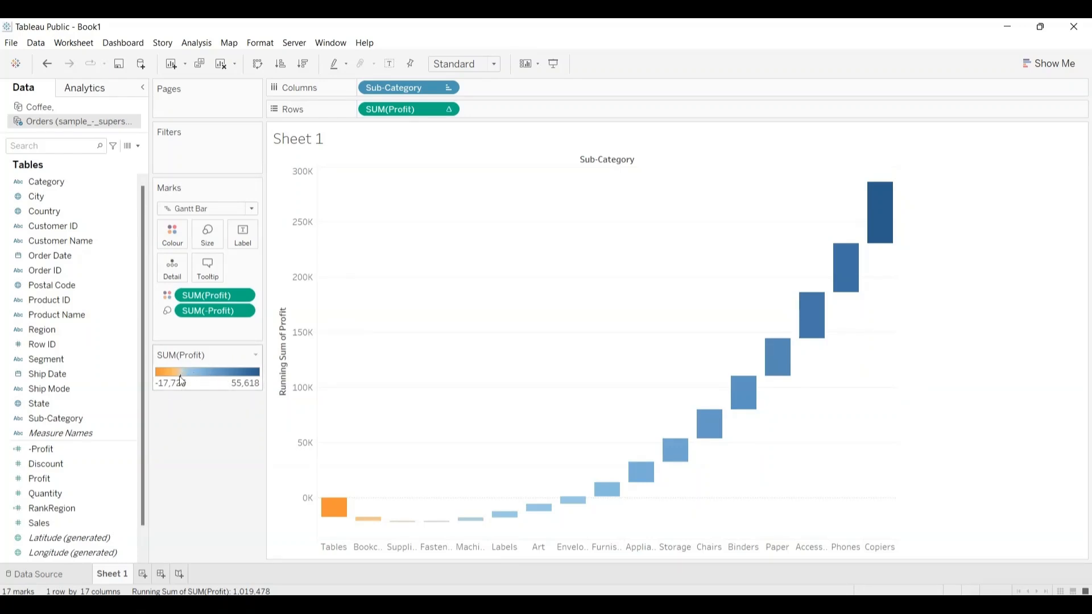
{"action": "left_click", "coordinate": [256, 356]}
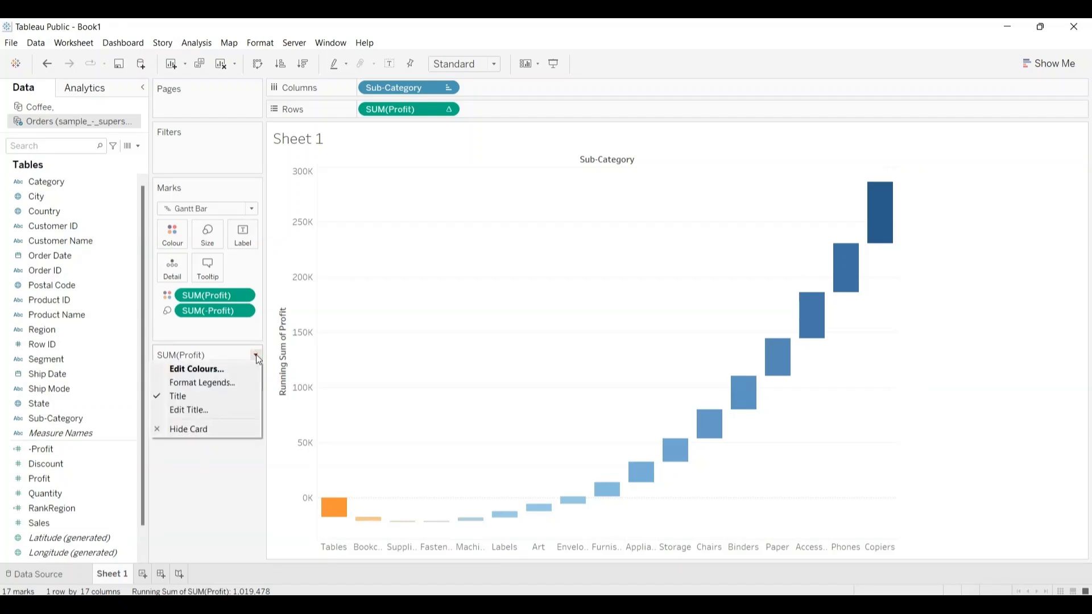
{"action": "left_click", "coordinate": [214, 370]}
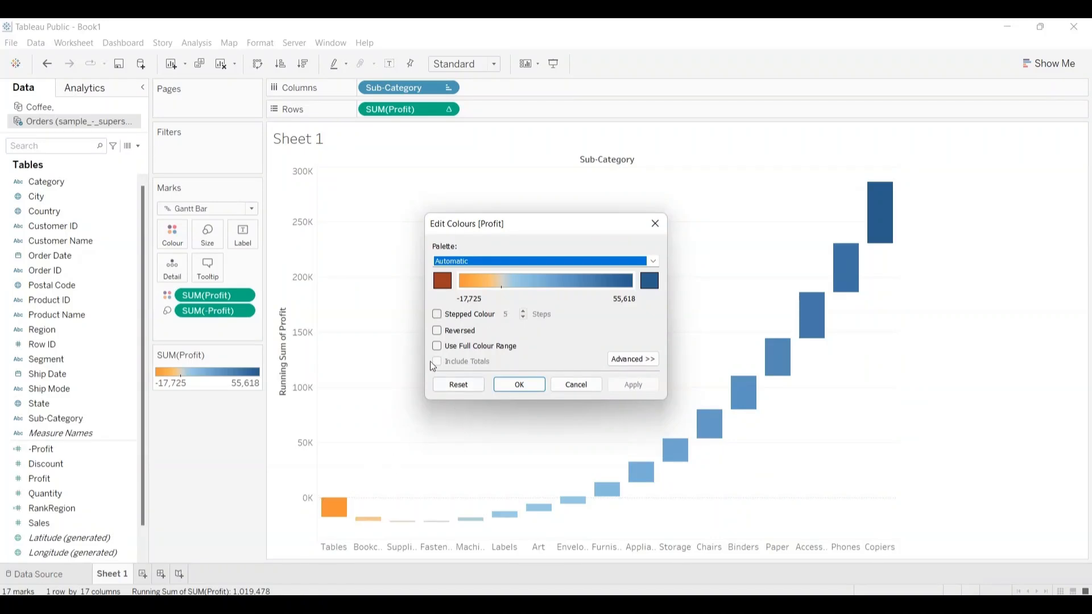
{"action": "left_click", "coordinate": [437, 314]}
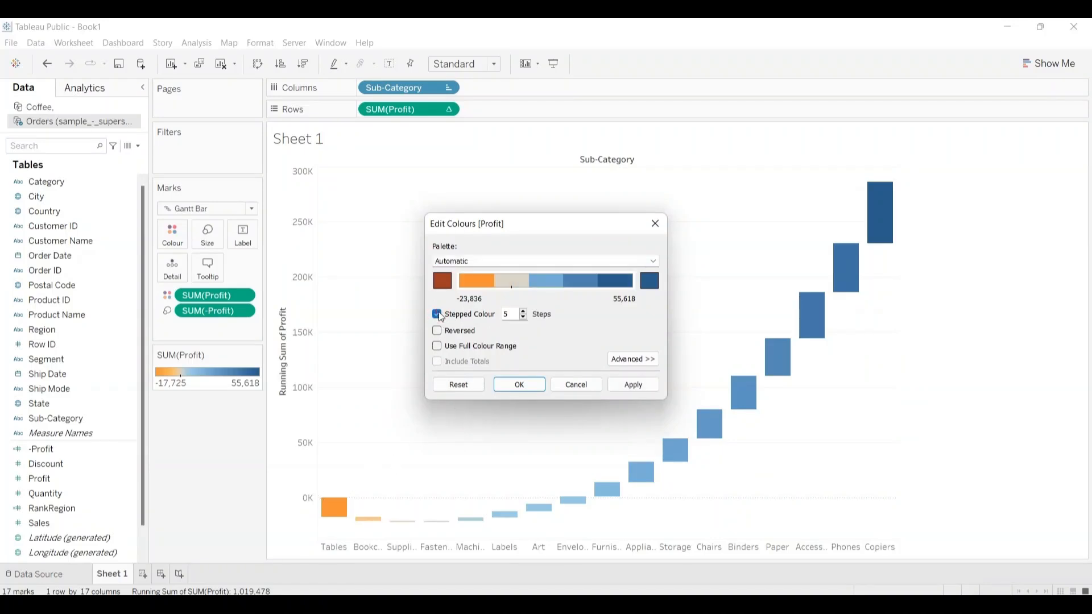
{"action": "left_click", "coordinate": [523, 318]}
{"action": "left_click", "coordinate": [523, 317]}
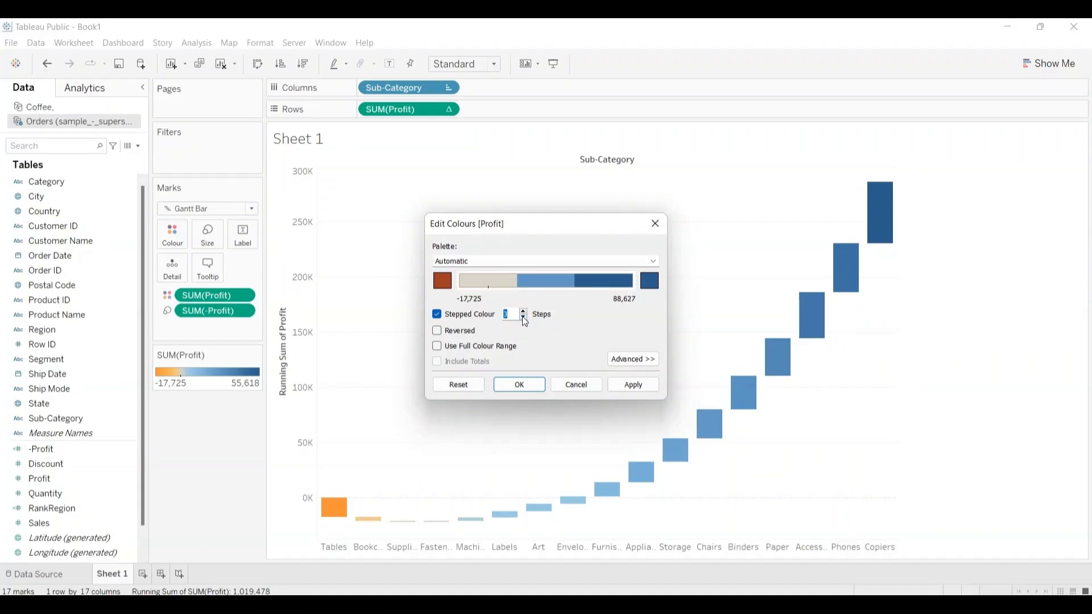
{"action": "left_click", "coordinate": [524, 318]}
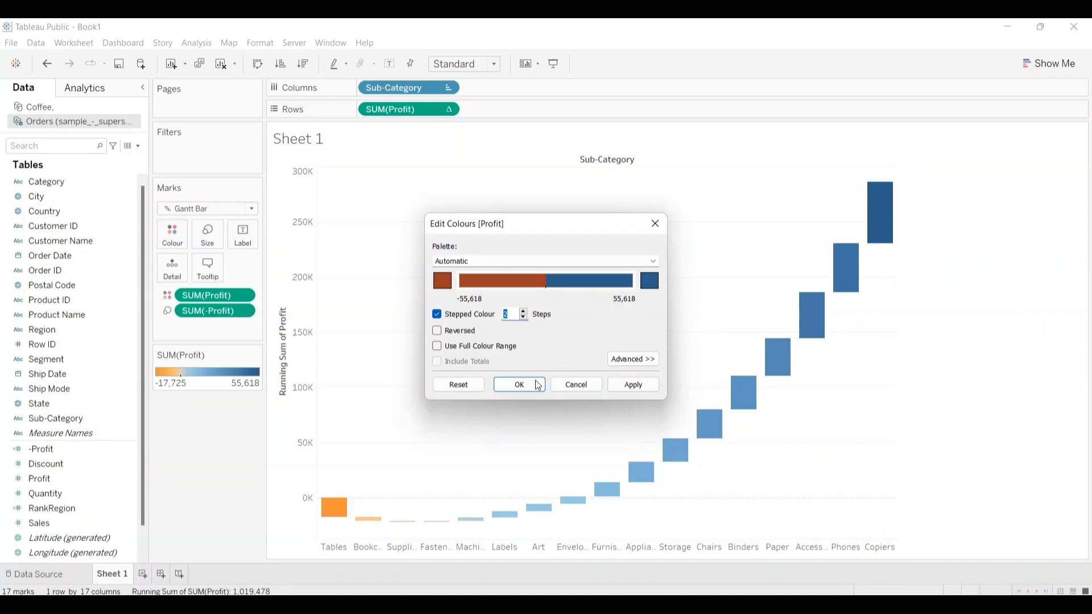
{"action": "left_click", "coordinate": [519, 385]}
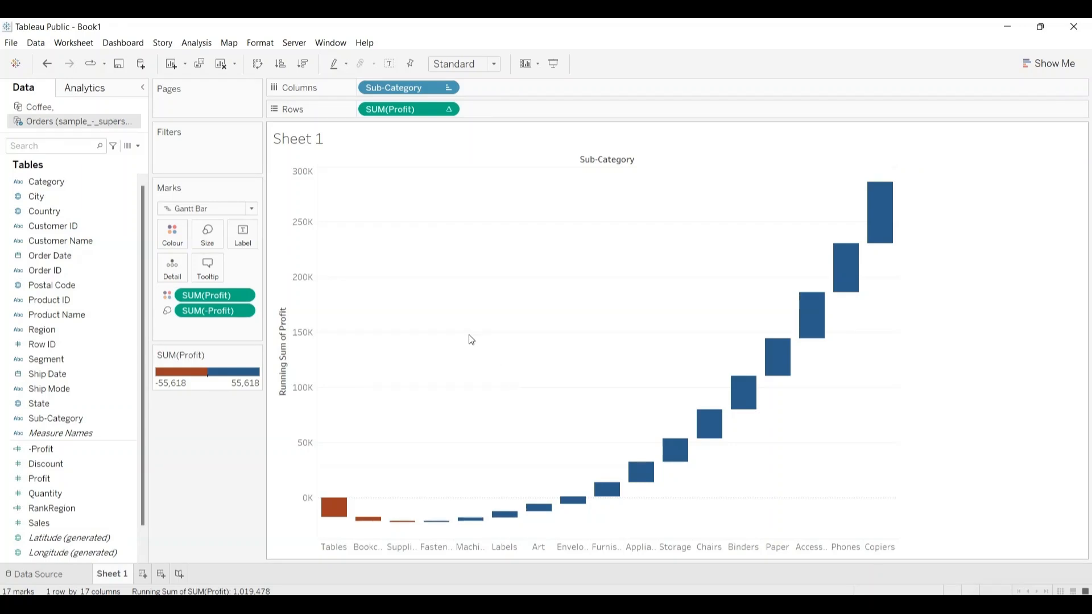
Step: Sort the sub-categories in descending order by running sum of profit
{"action": "left_click", "coordinate": [304, 65]}
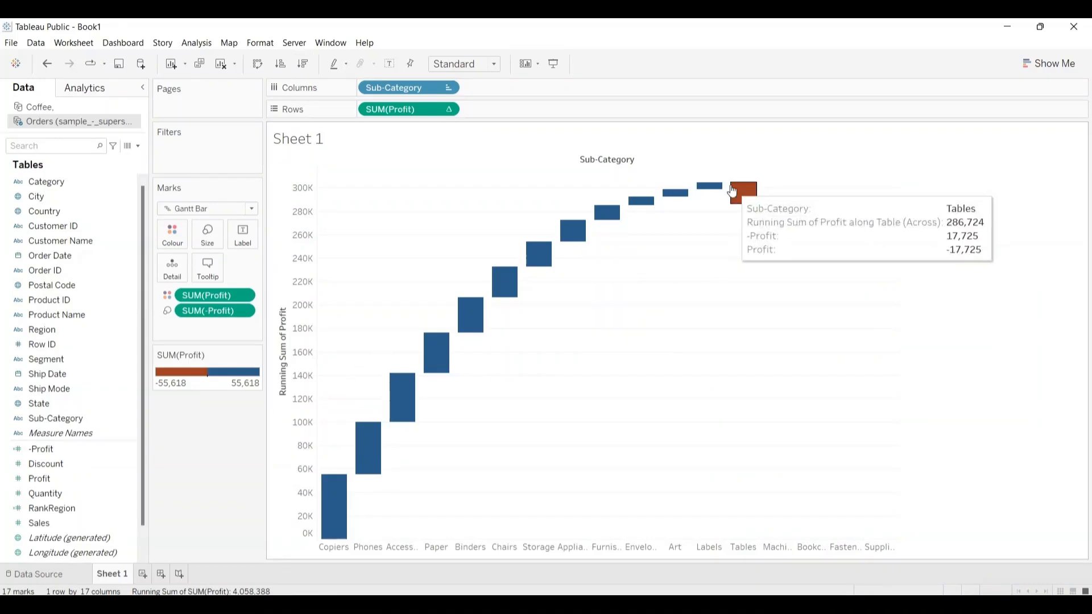
{"action": "mouse_move", "coordinate": [531, 268]}
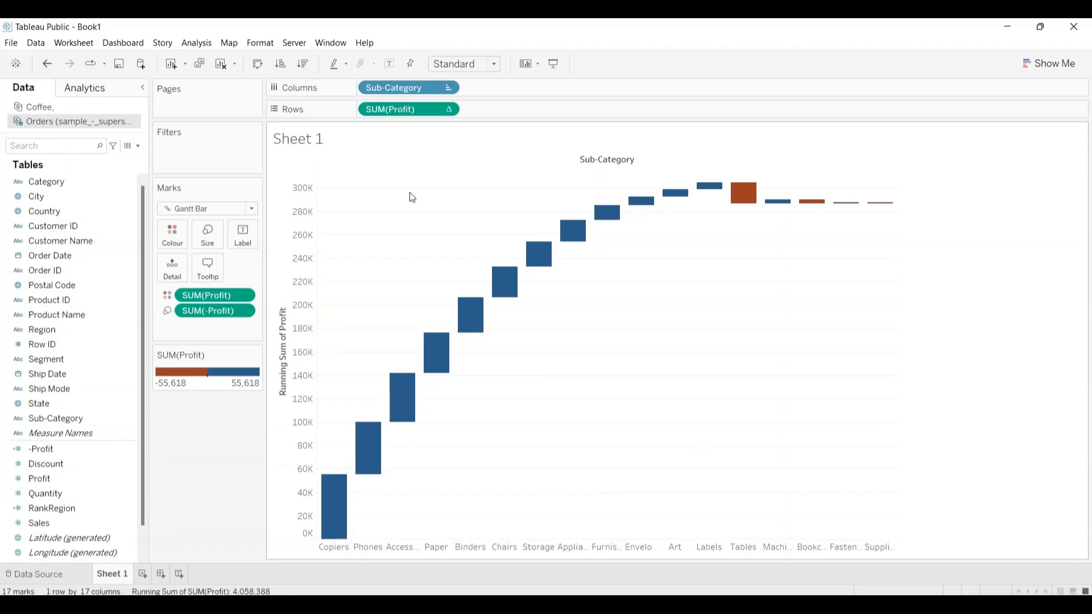
Step: Show row grand totals on the waterfall chart and label the bars with Profit
{"action": "left_click", "coordinate": [198, 46]}
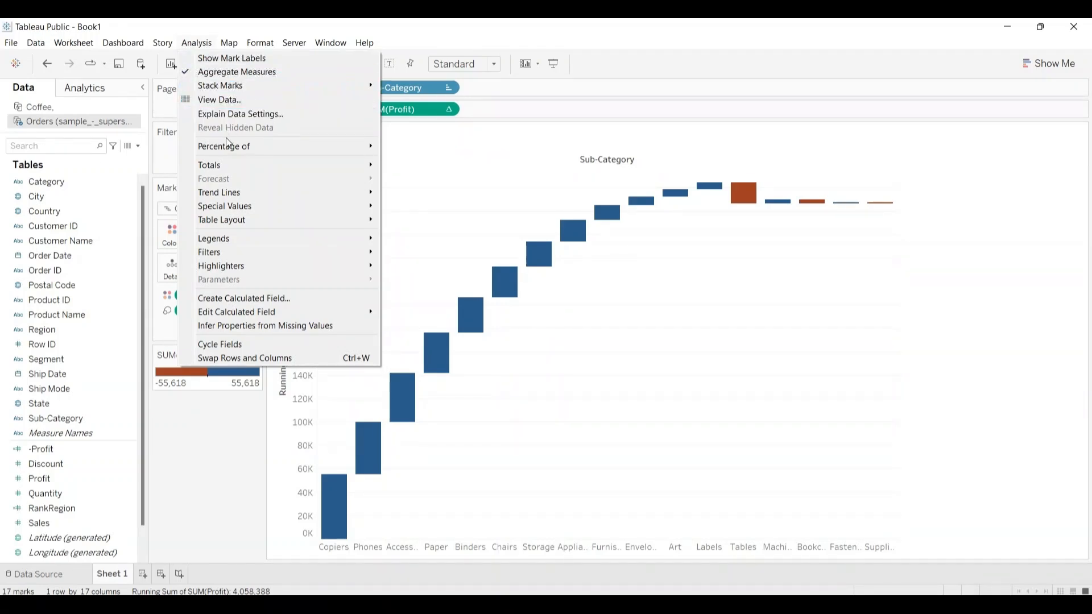
{"action": "mouse_move", "coordinate": [225, 167]}
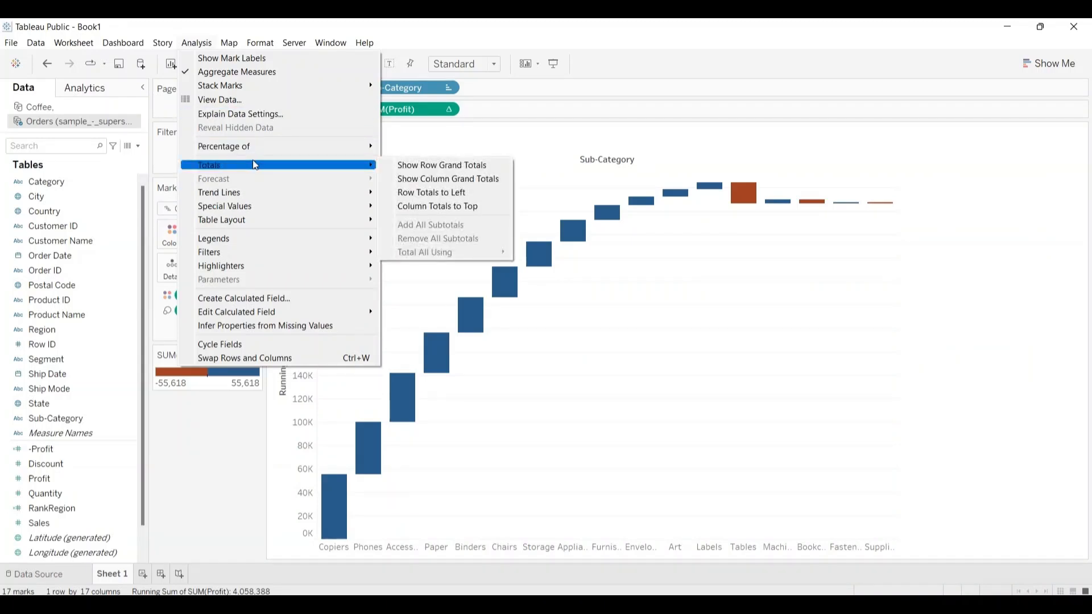
{"action": "left_click", "coordinate": [431, 165]}
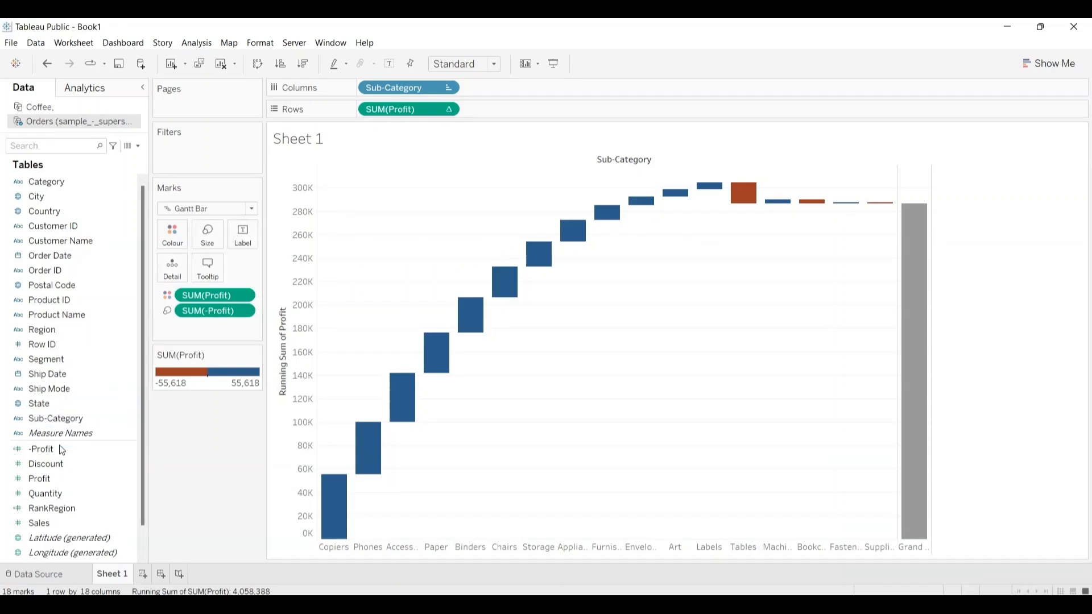
{"action": "left_click_drag", "start_coordinate": [36, 478], "coordinate": [243, 235]}
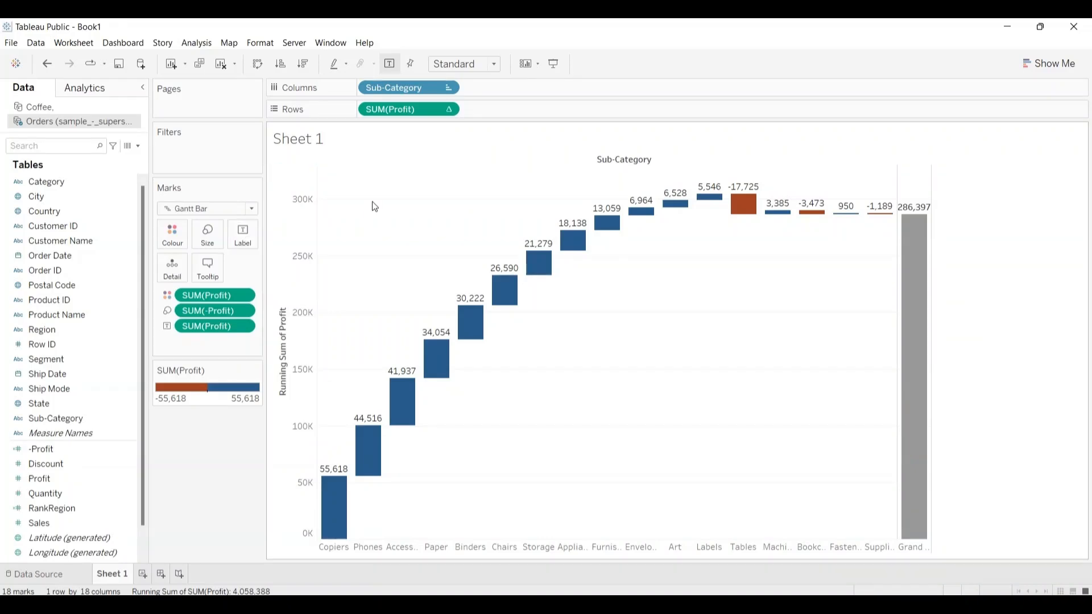
{"action": "mouse_move", "coordinate": [591, 248]}
{"action": "mouse_move", "coordinate": [925, 302]}
{"action": "mouse_move", "coordinate": [478, 312]}
Step: Replace the sheet title's placeholder with the text Water Fall Chart
{"action": "left_click", "coordinate": [322, 140]}
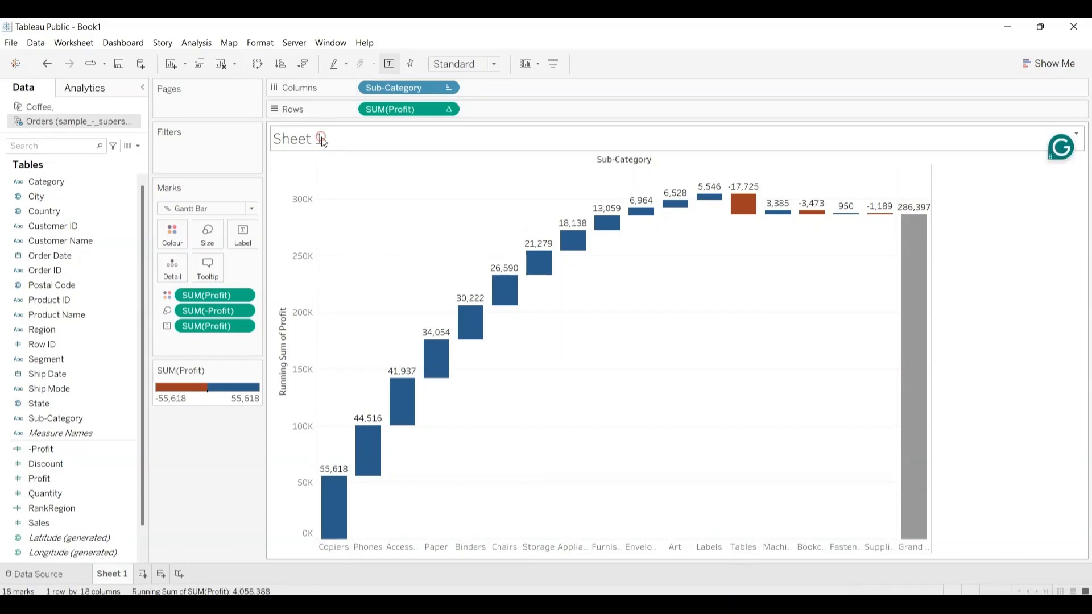
{"action": "double_click", "coordinate": [322, 141]}
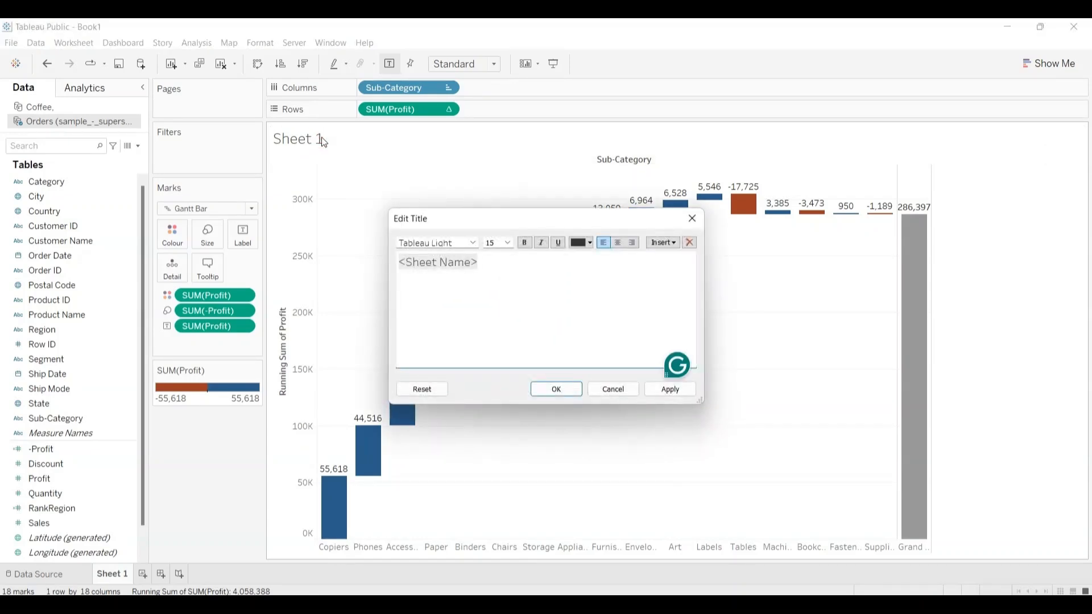
{"action": "key", "text": "shift+Right"}
{"action": "key", "text": "shift+Right"}
{"action": "key", "text": "shift+Right"}
{"action": "key", "text": "shift+Right"}
{"action": "key", "text": "shift+Right"}
{"action": "key", "text": "shift+Right"}
{"action": "key", "text": "shift+Right"}
{"action": "key", "text": "shift+Right"}
{"action": "key", "text": "shift+Right"}
{"action": "key", "text": "shift+Right"}
{"action": "key", "text": "shift+Right"}
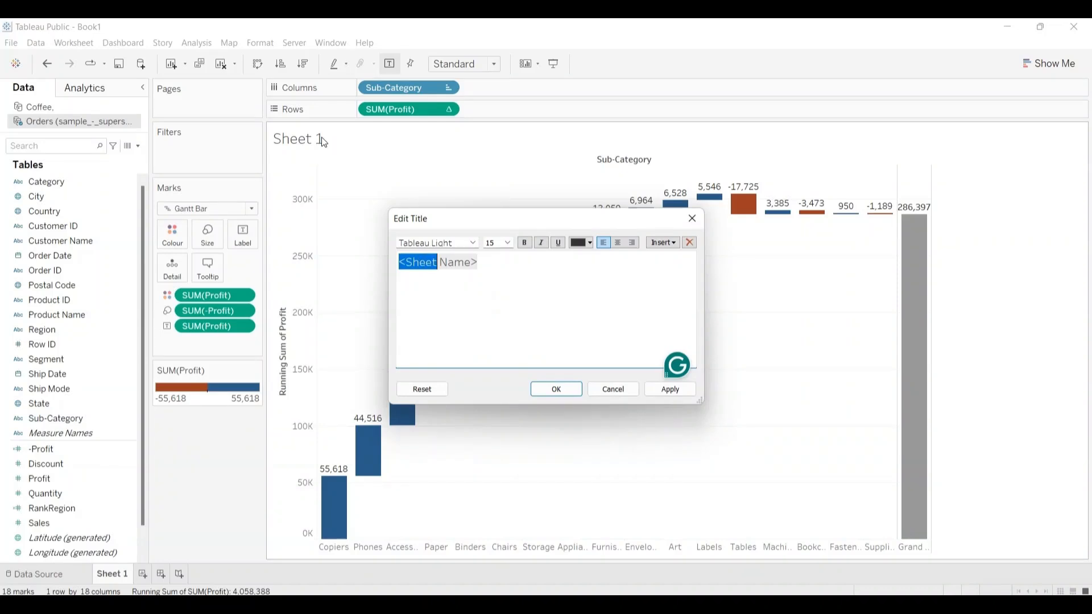
{"action": "key", "text": "shift+Right"}
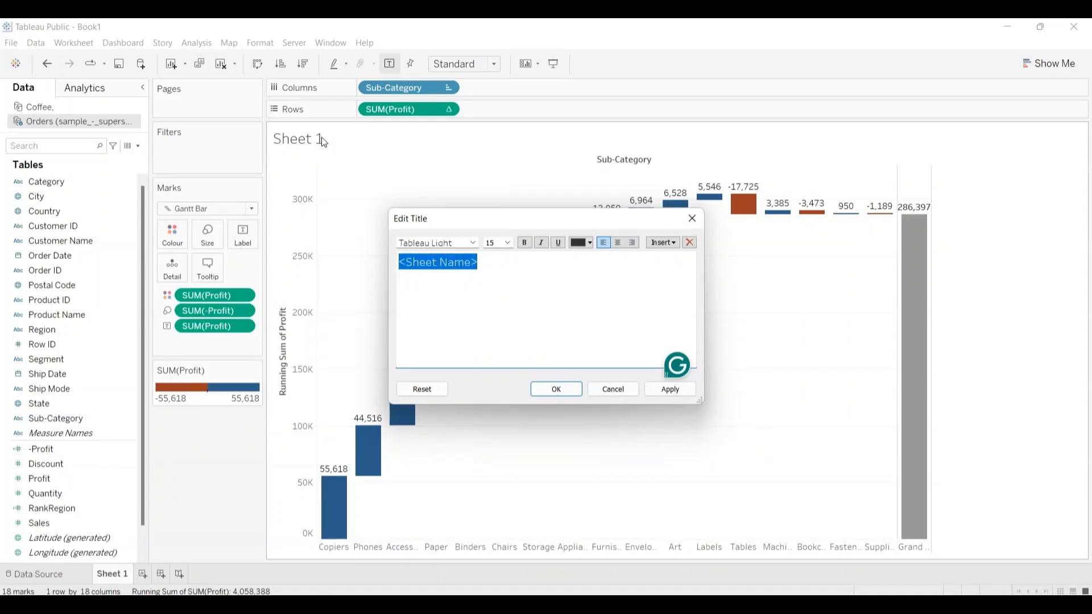
{"action": "key", "text": "BackSpace"}
{"action": "type", "text": "Wa"}
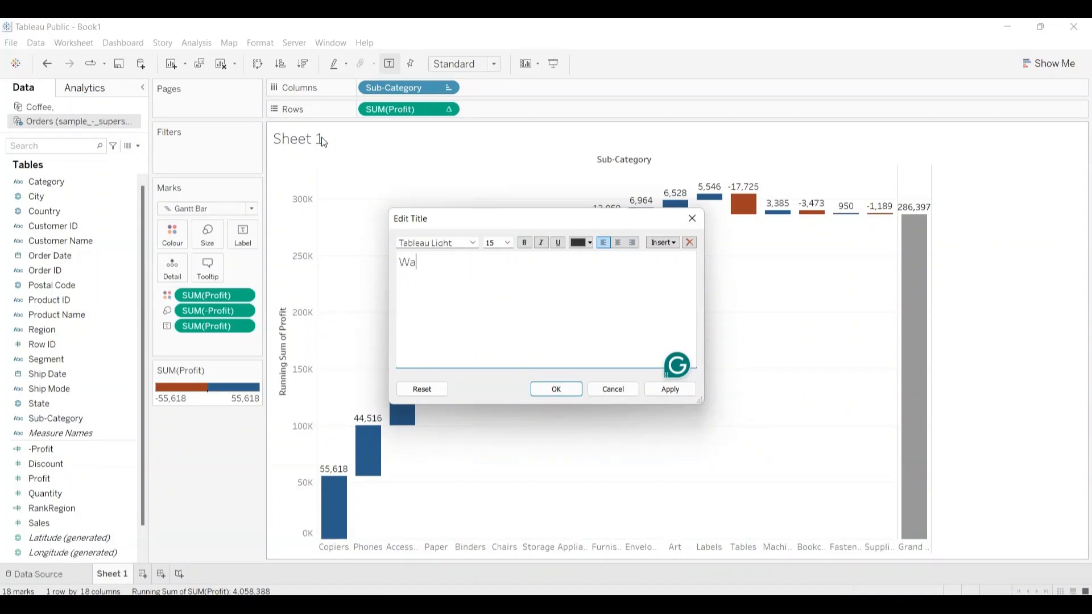
{"action": "type", "text": "ter Fall Chart"}
{"action": "key", "text": "shift+Left"}
{"action": "key", "text": "shift+Left"}
{"action": "key", "text": "shift+Left"}
{"action": "key", "text": "shift+Left"}
{"action": "key", "text": "shift+Left"}
{"action": "key", "text": "shift+Left"}
{"action": "key", "text": "shift+Left"}
{"action": "key", "text": "shift+Left"}
{"action": "key", "text": "shift+Left"}
{"action": "key", "text": "shift+Left"}
{"action": "key", "text": "shift+Left"}
{"action": "key", "text": "shift+Left"}
{"action": "key", "text": "shift+Left"}
{"action": "key", "text": "shift+Left"}
{"action": "key", "text": "shift+Left"}
{"action": "key", "text": "shift+Left"}
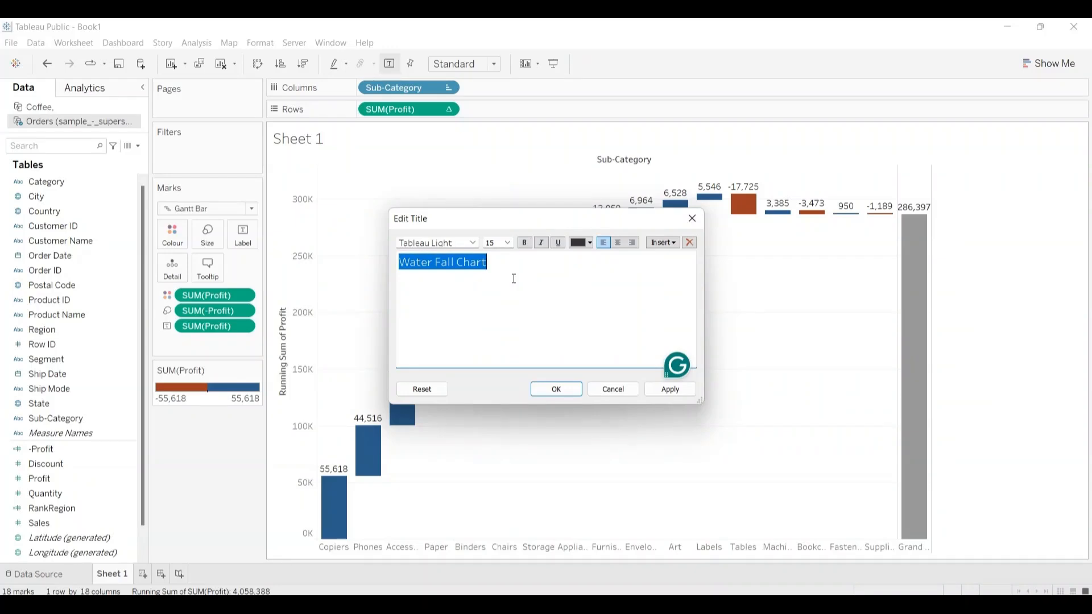
{"action": "left_click", "coordinate": [566, 389]}
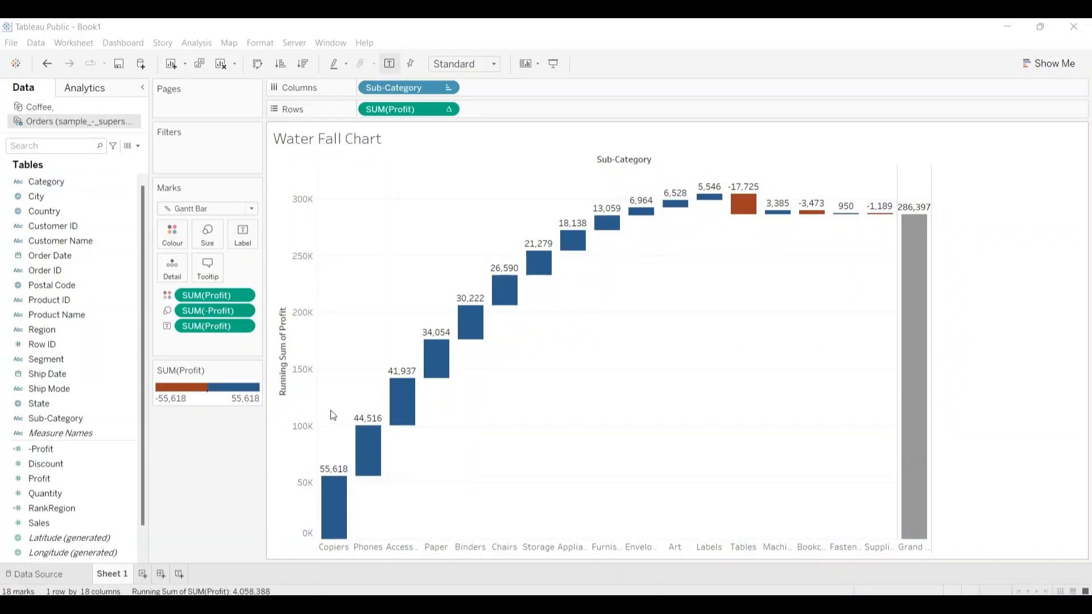
Step: Add a new worksheet and place Order Date on Columns, grouped by discrete month
{"action": "left_click", "coordinate": [144, 574]}
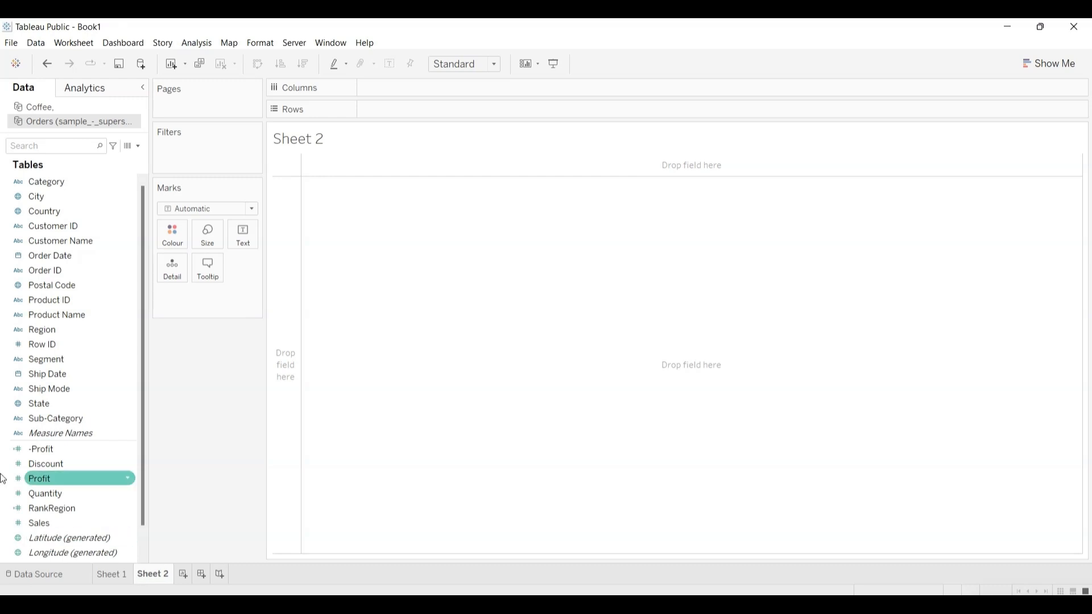
{"action": "left_click_drag", "start_coordinate": [36, 255], "coordinate": [391, 91]}
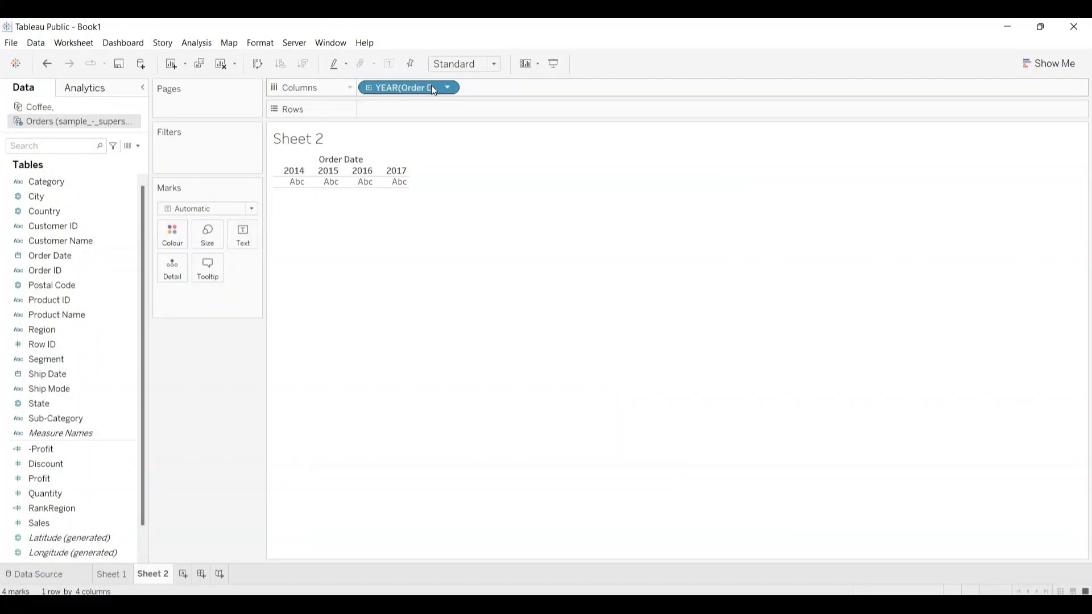
{"action": "left_click", "coordinate": [448, 88]}
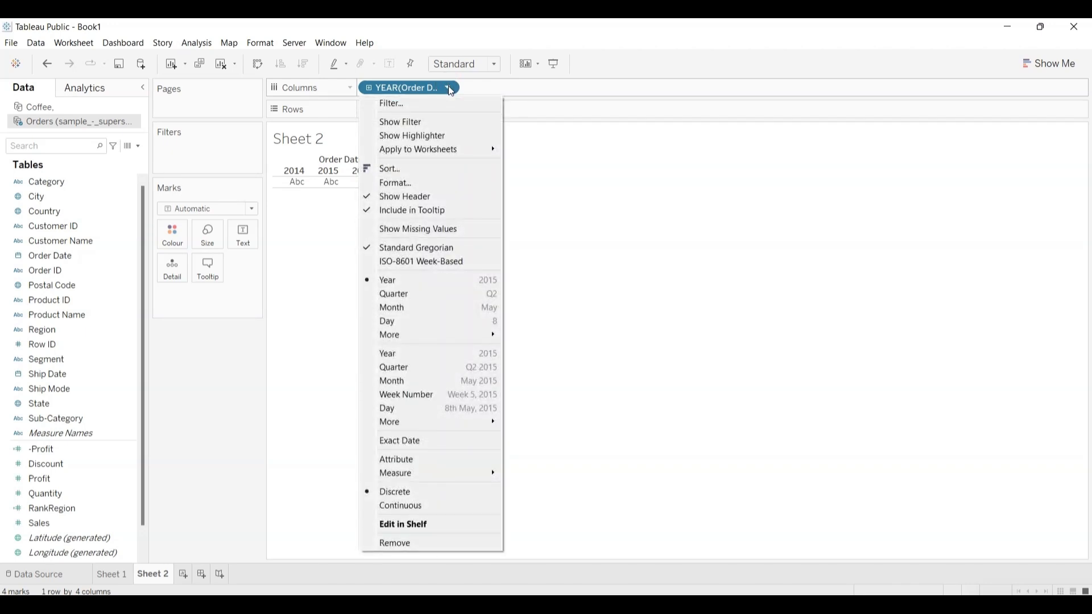
{"action": "left_click", "coordinate": [399, 308]}
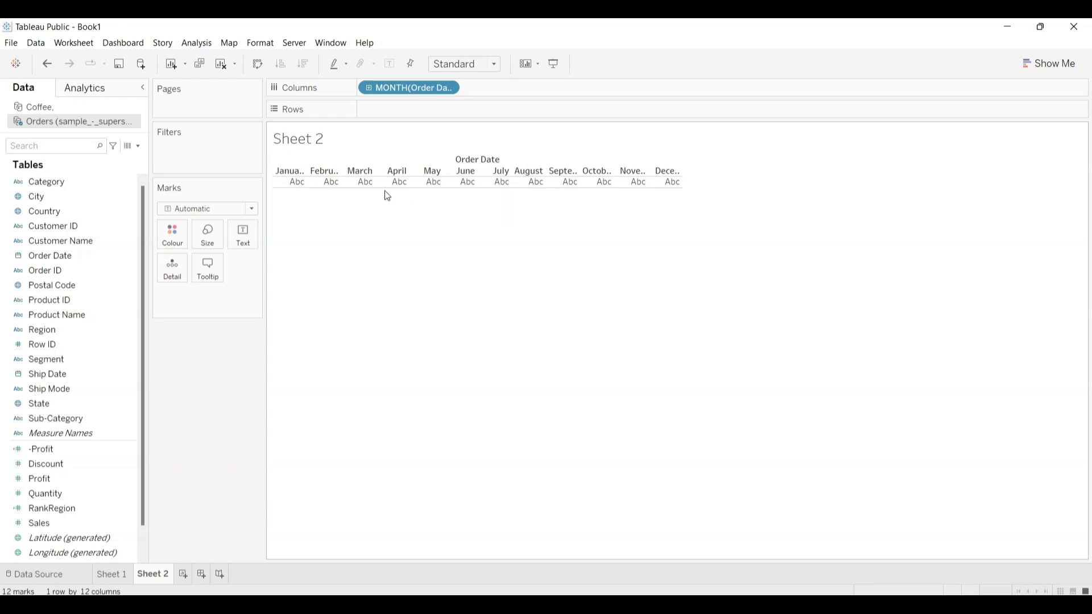
Step: Colour the marks by Region and move the Region legend beneath the Marks card
{"action": "left_click", "coordinate": [57, 275]}
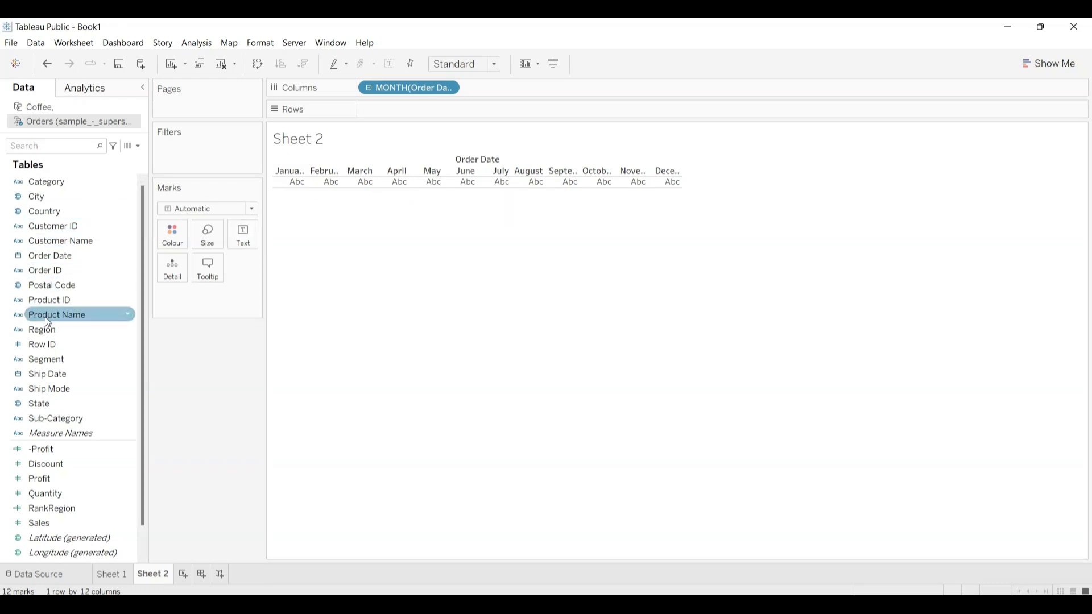
{"action": "left_click_drag", "start_coordinate": [41, 327], "coordinate": [166, 228]}
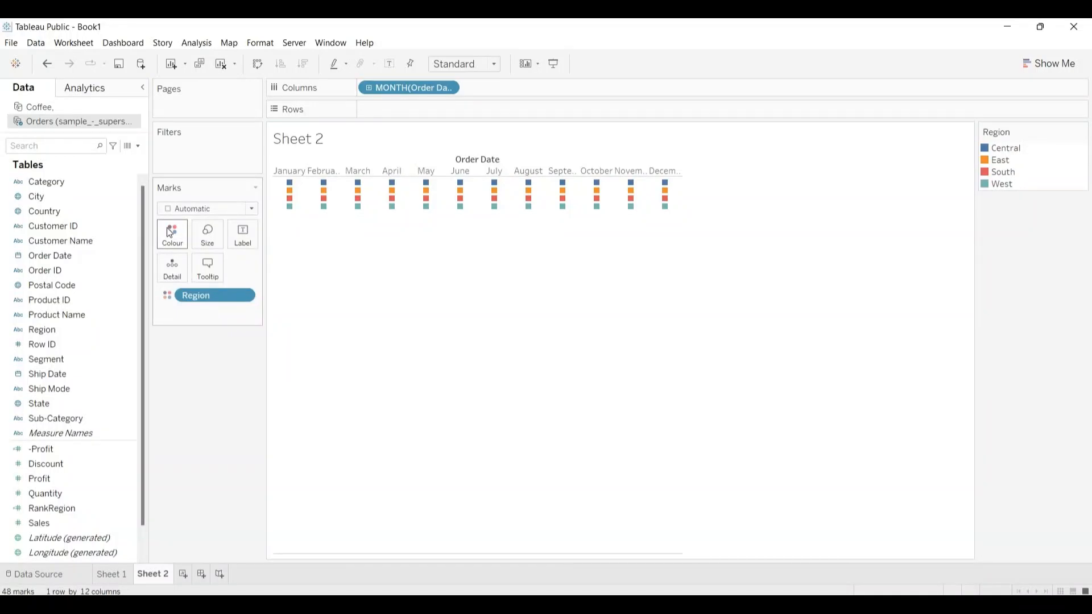
{"action": "mouse_move", "coordinate": [367, 203]}
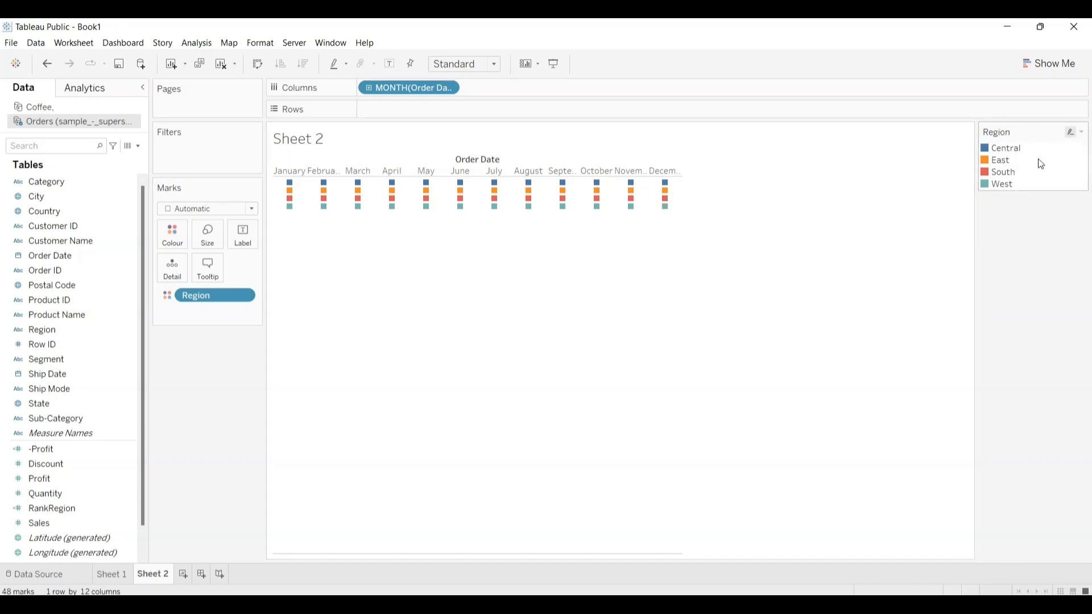
{"action": "left_click_drag", "start_coordinate": [1039, 152], "coordinate": [762, 285]}
{"action": "left_click_drag", "start_coordinate": [1034, 131], "coordinate": [198, 367]}
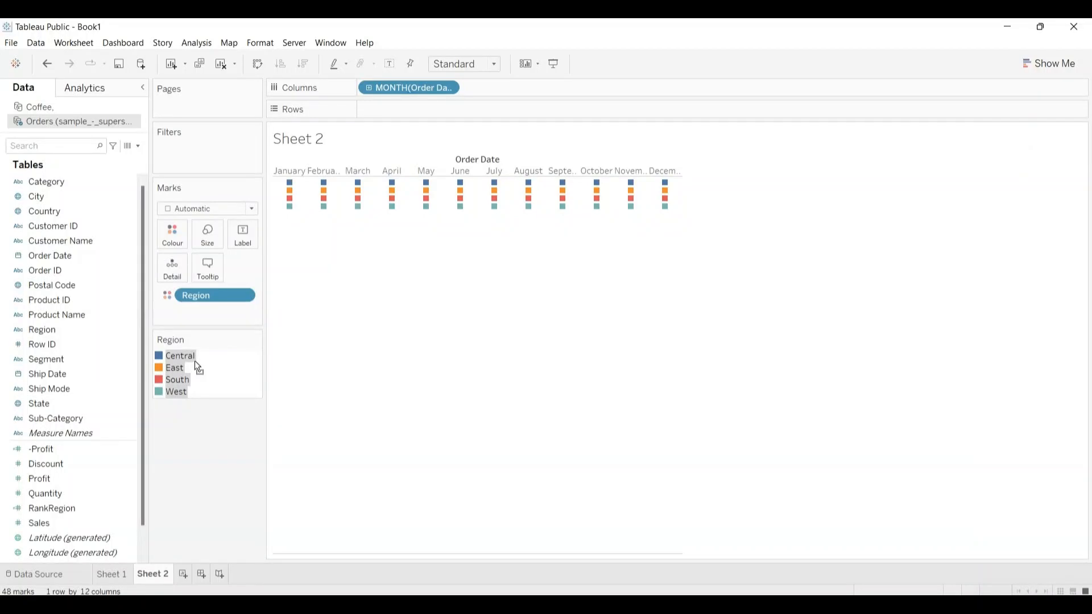
{"action": "left_click", "coordinate": [208, 377]}
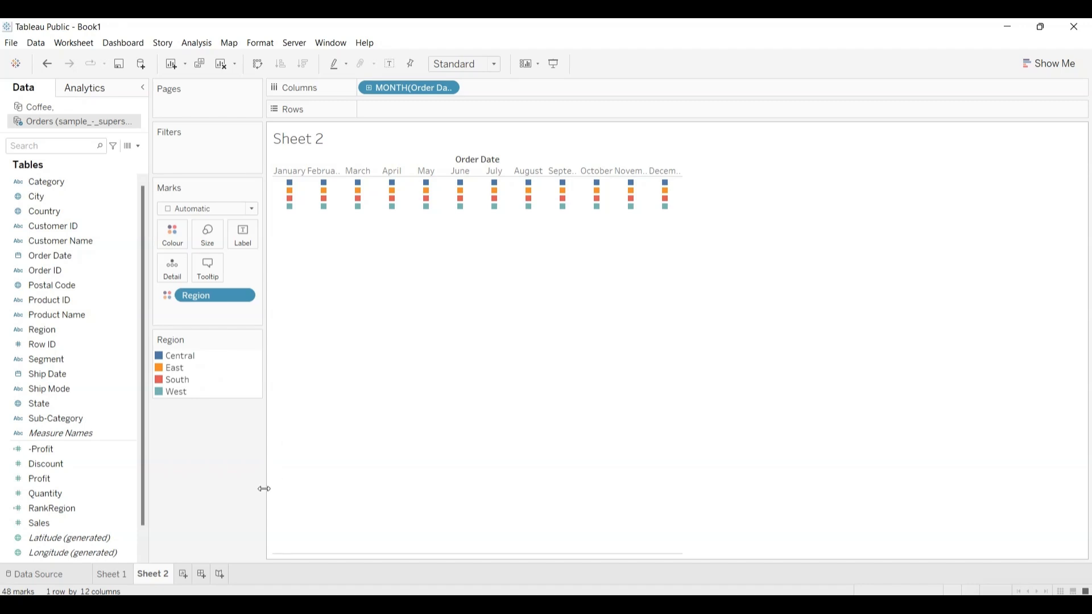
Step: Delete the existing RankRegion calculated field from the data source
{"action": "left_click", "coordinate": [89, 508]}
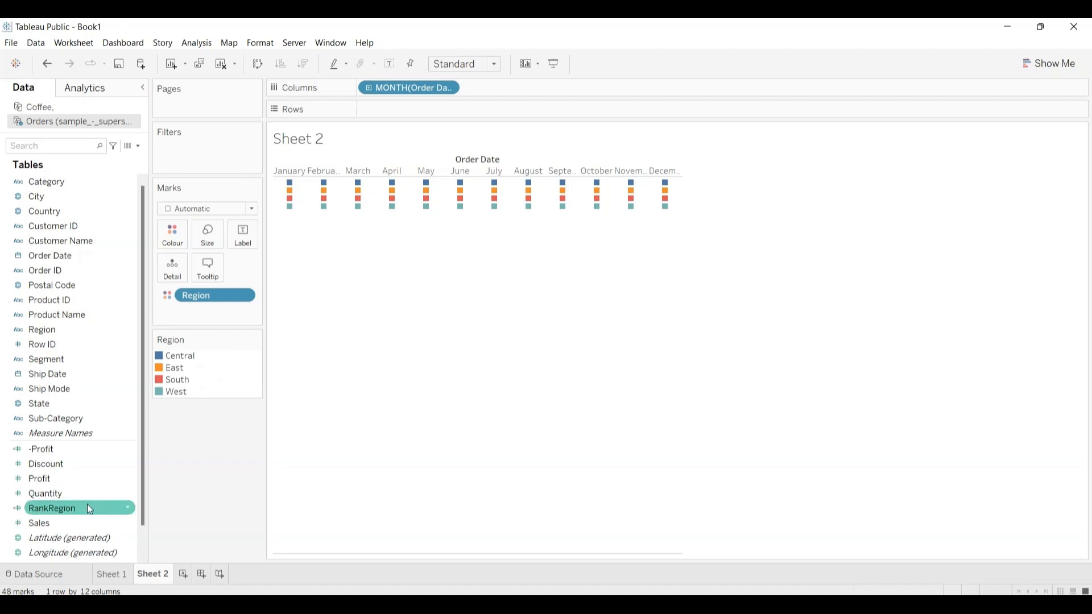
{"action": "left_click", "coordinate": [126, 509]}
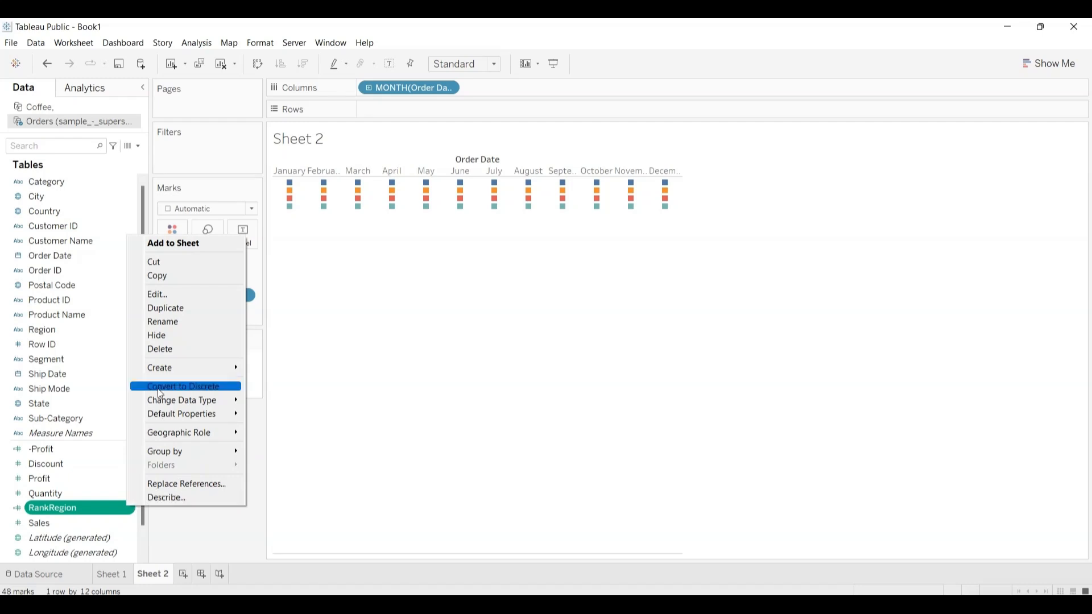
{"action": "left_click", "coordinate": [163, 348]}
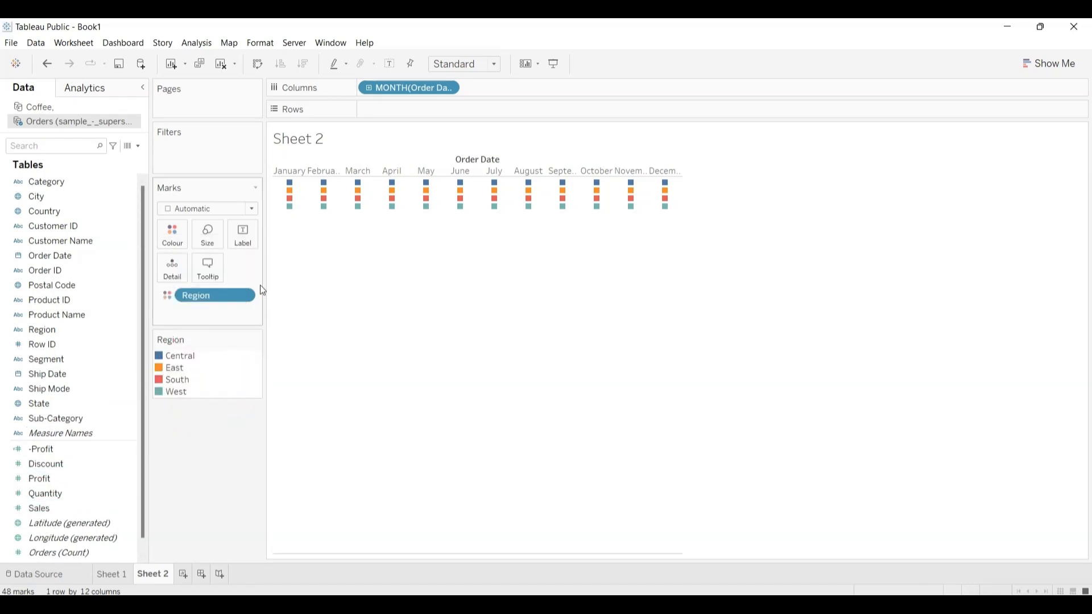
Step: Create a calculated field named RankRegion with the formula INDEX()
{"action": "left_click", "coordinate": [203, 41]}
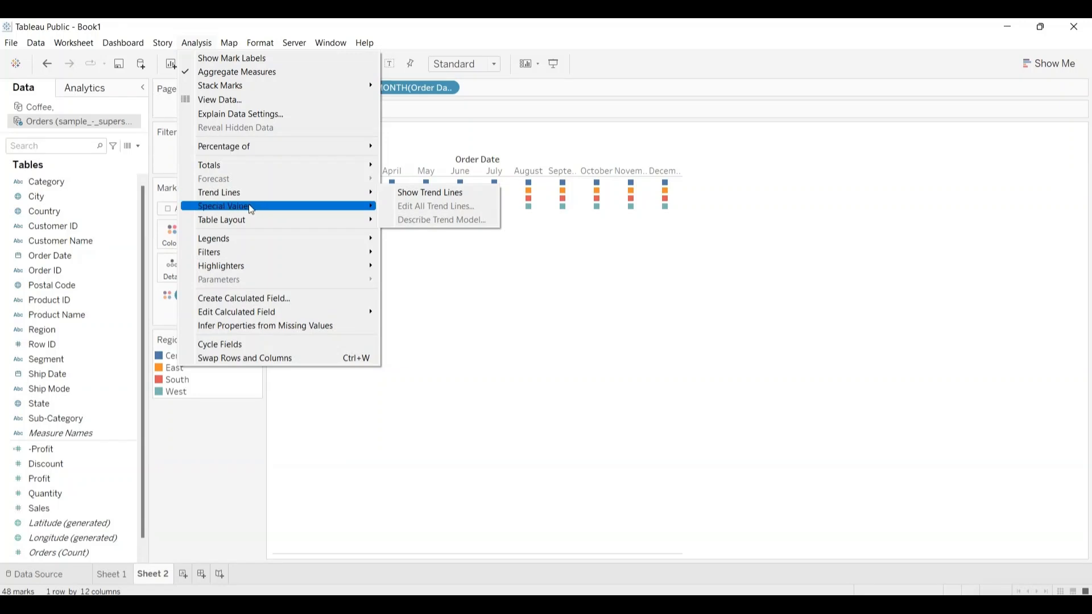
{"action": "left_click", "coordinate": [250, 300]}
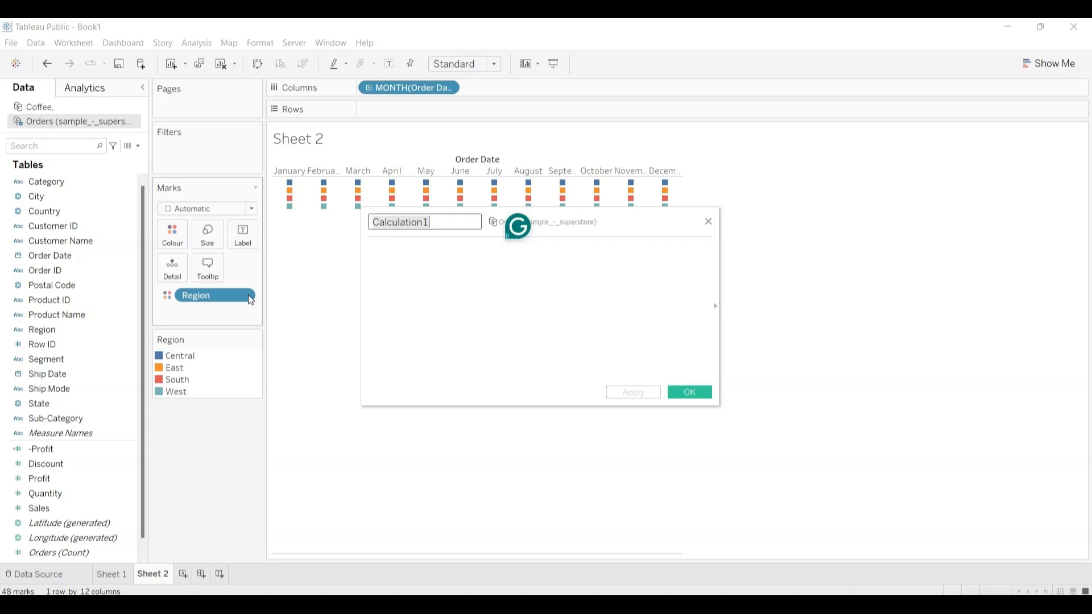
{"action": "type", "text": "R"}
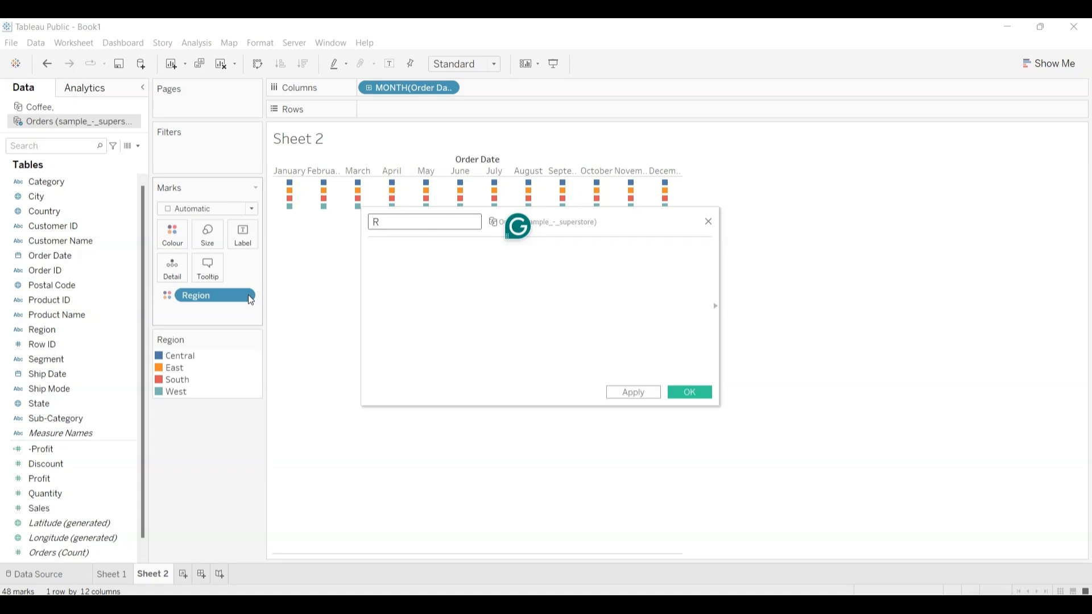
{"action": "type", "text": "ankRegion"}
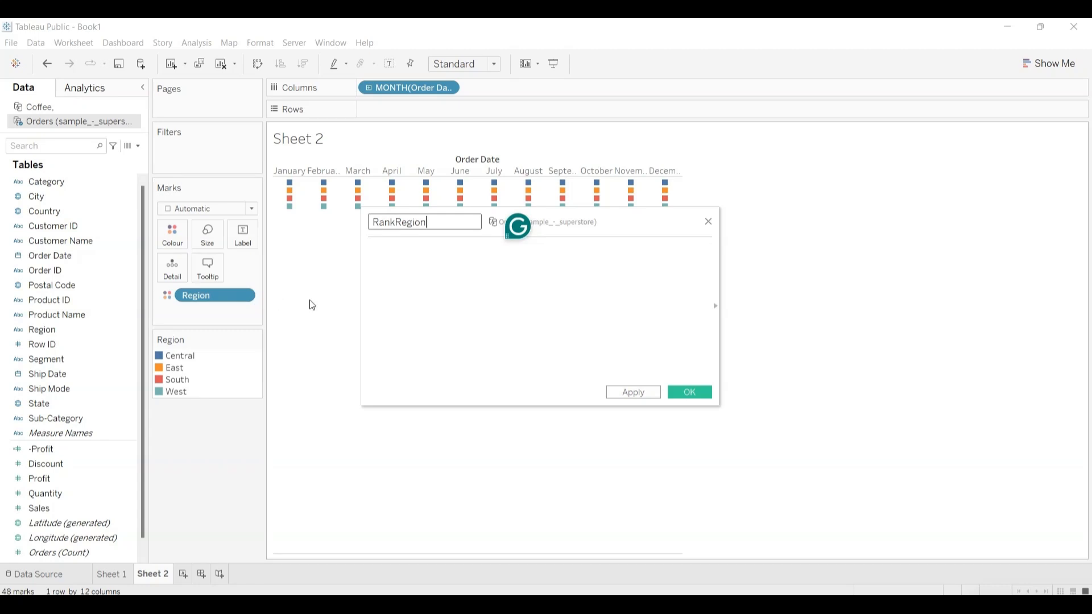
{"action": "left_click", "coordinate": [404, 277]}
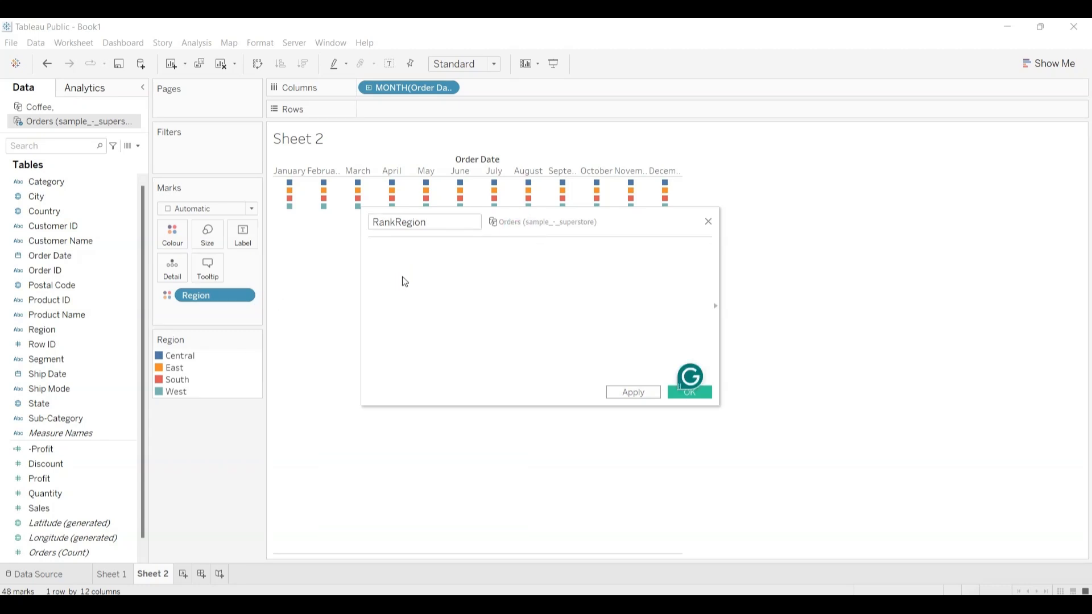
{"action": "type", "text": "i"}
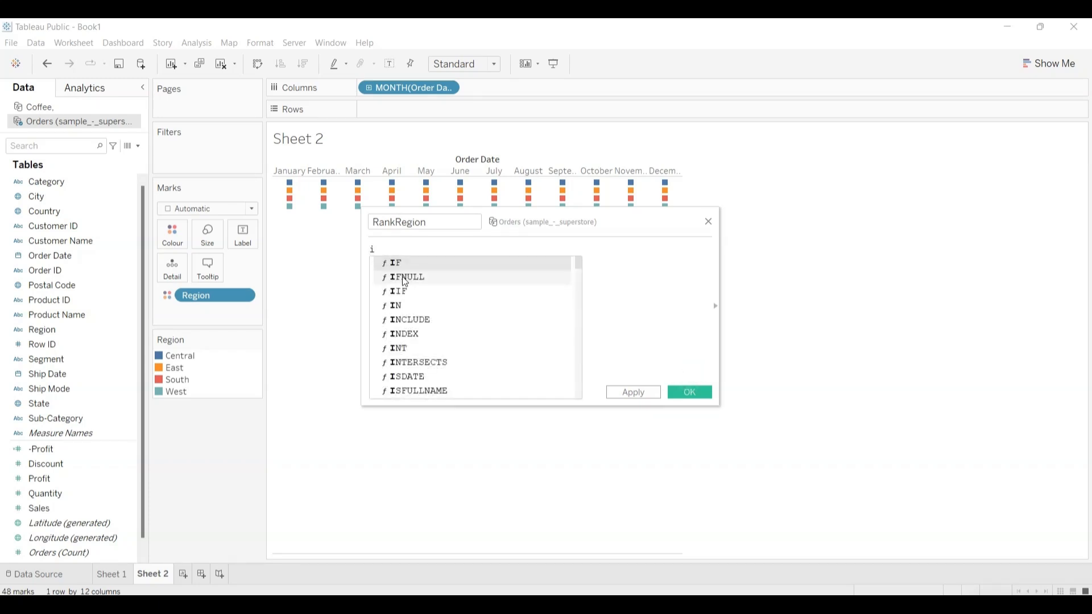
{"action": "type", "text": "nde"}
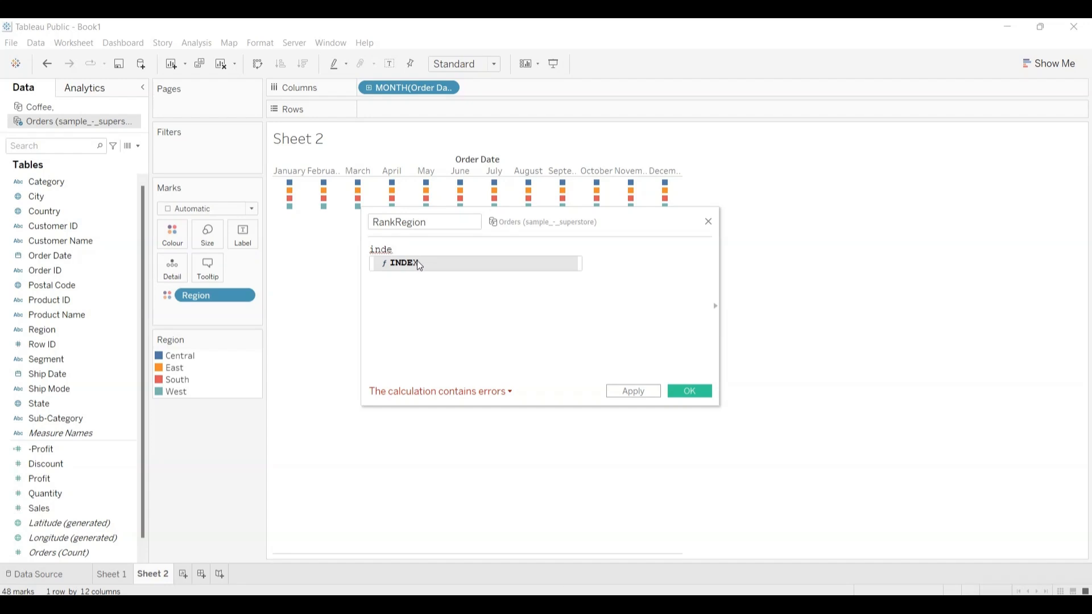
{"action": "left_click", "coordinate": [417, 261]}
{"action": "type", "text": ")"}
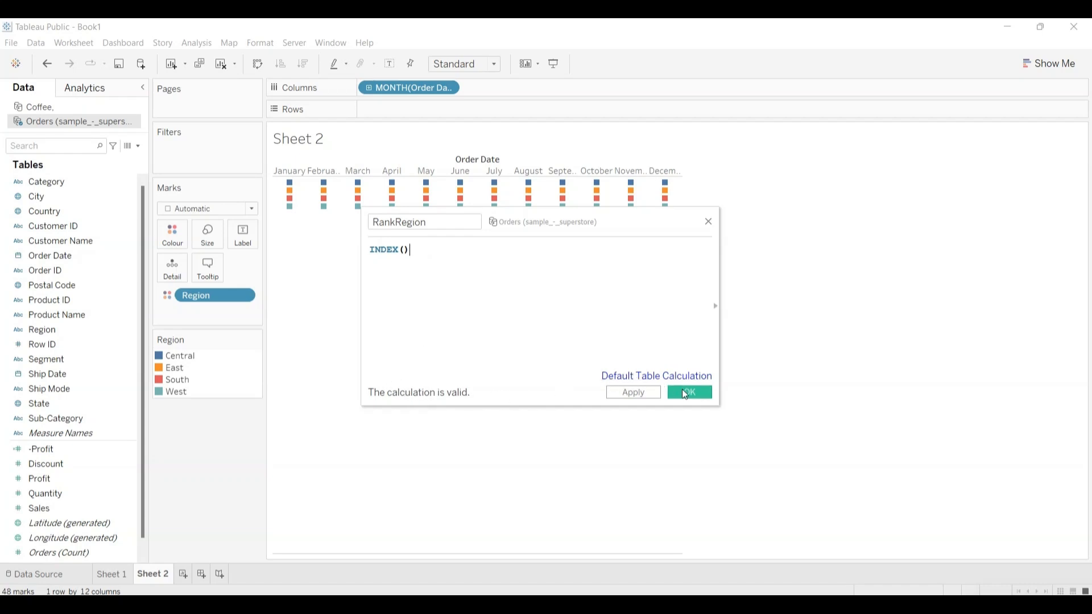
{"action": "left_click", "coordinate": [685, 393]}
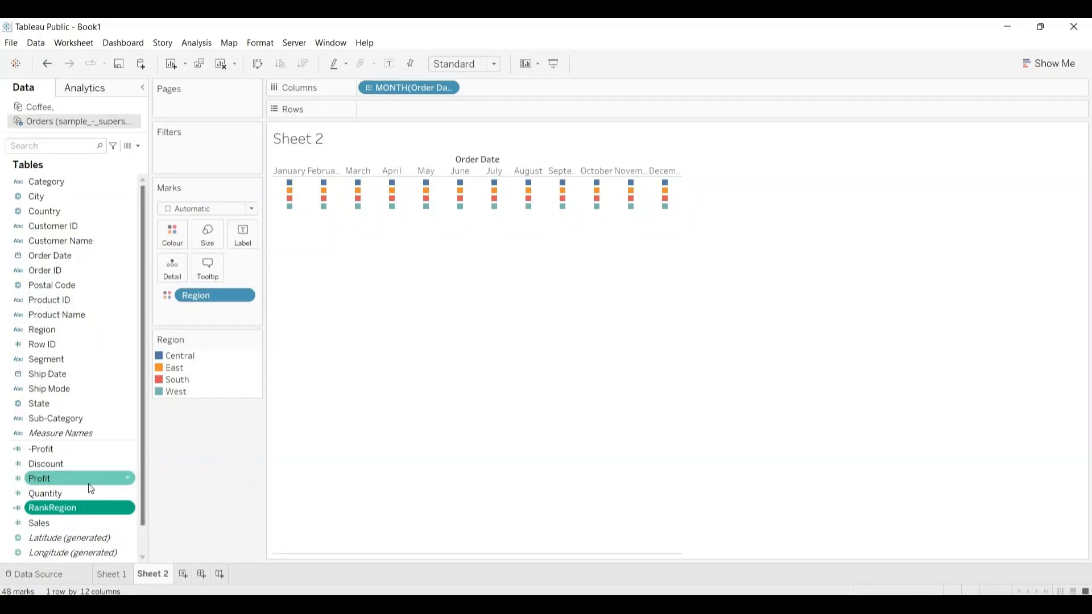
Step: Place the RankRegion field on the Rows shelf
{"action": "left_click_drag", "start_coordinate": [69, 507], "coordinate": [408, 108]}
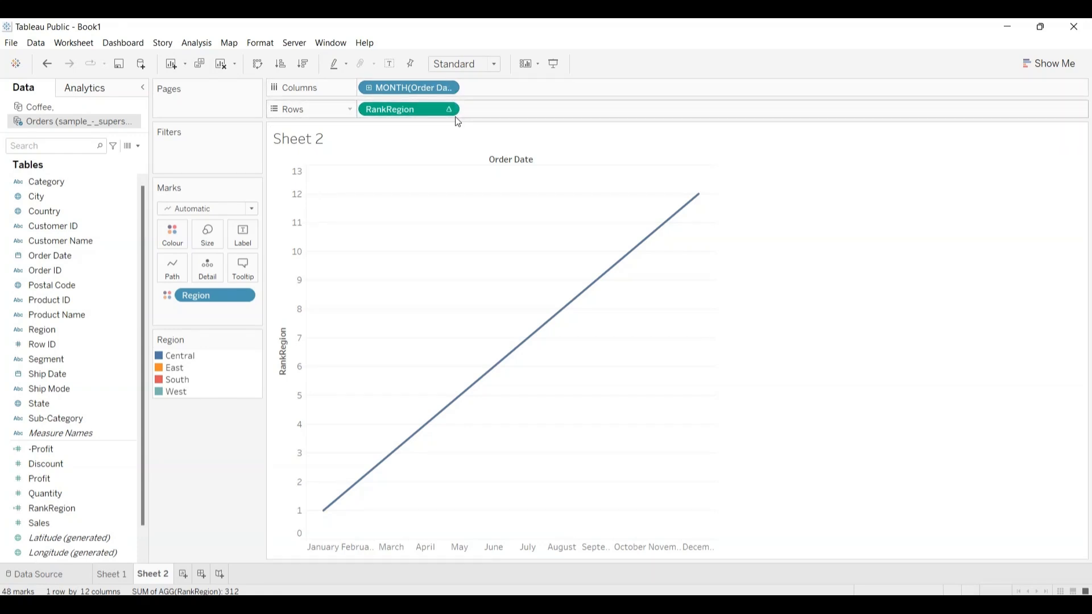
{"action": "mouse_move", "coordinate": [455, 117]}
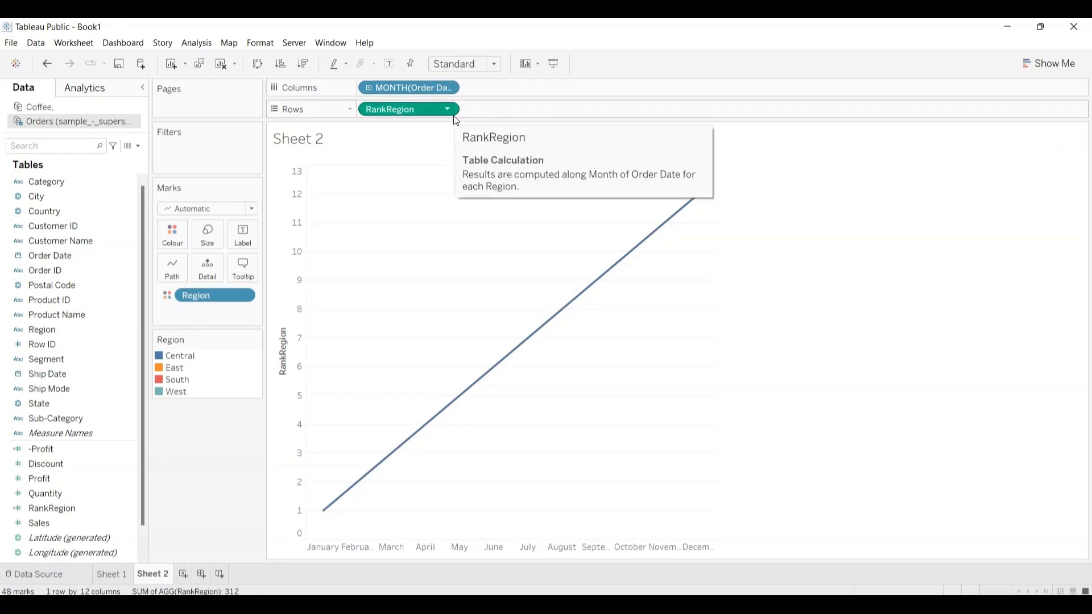
{"action": "left_click", "coordinate": [449, 110]}
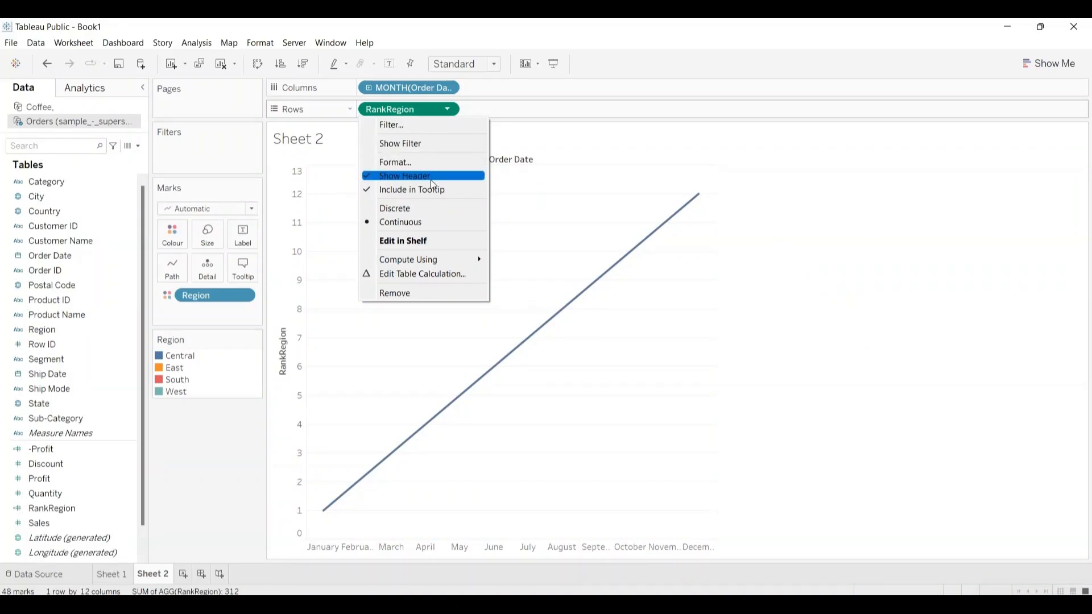
{"action": "left_click", "coordinate": [425, 275]}
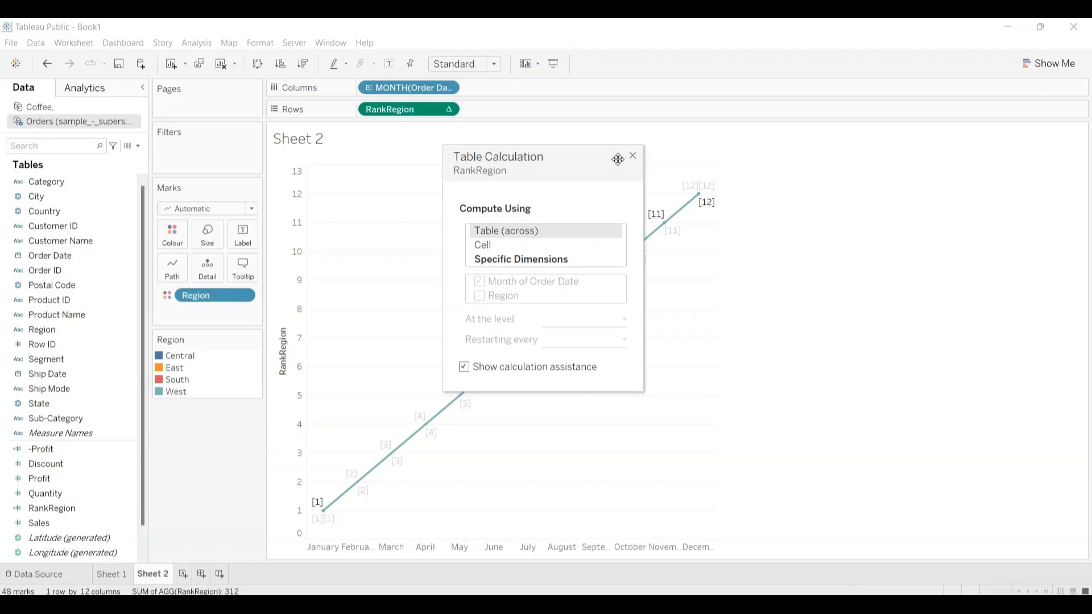
{"action": "left_click", "coordinate": [632, 156]}
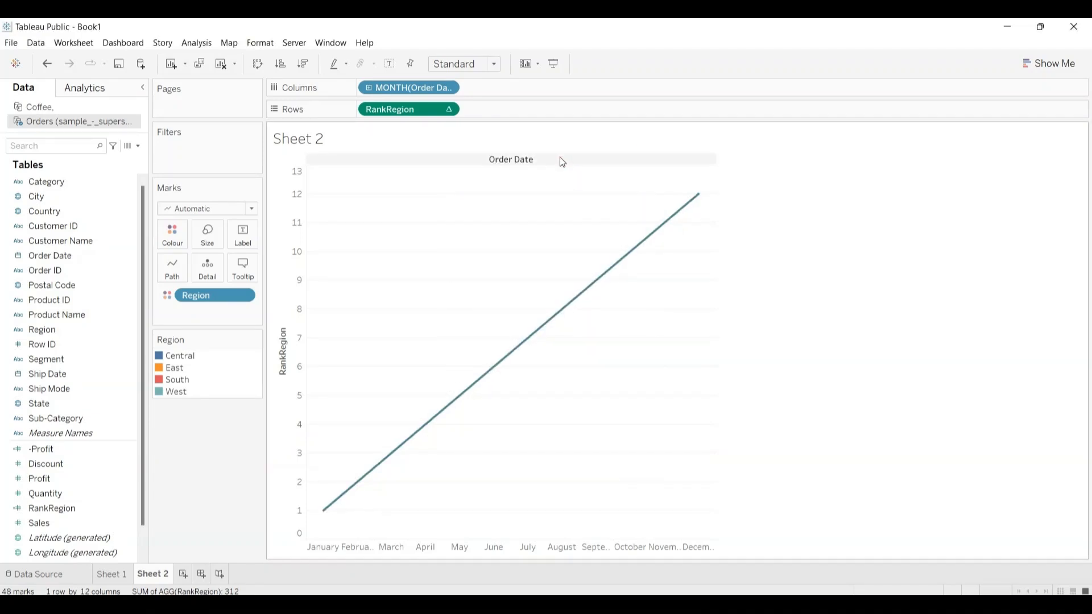
Step: Set RankRegion to compute using Order Date
{"action": "left_click", "coordinate": [449, 109]}
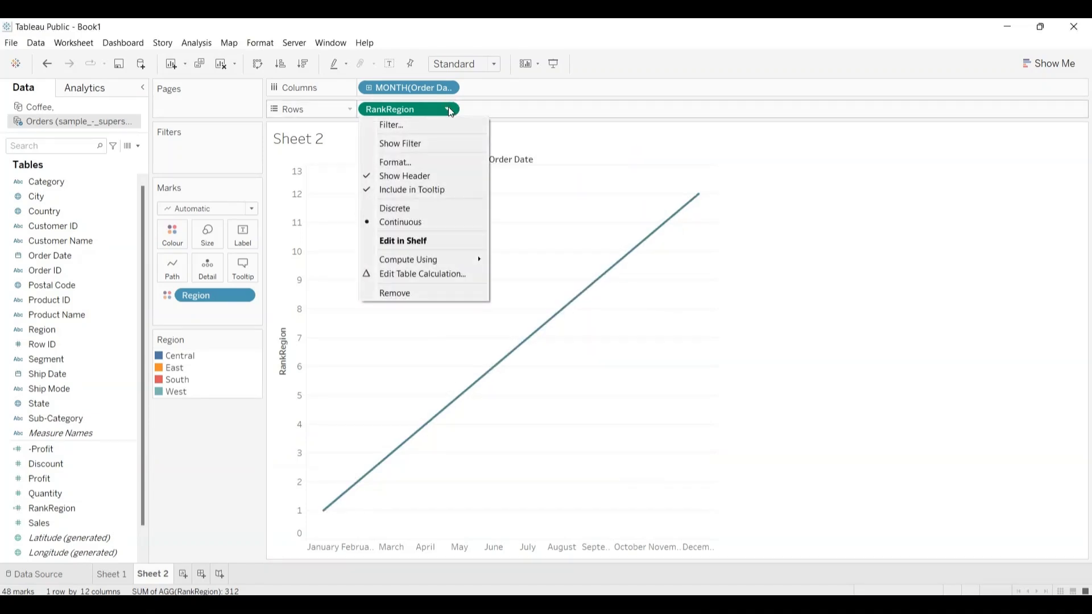
{"action": "mouse_move", "coordinate": [409, 264]}
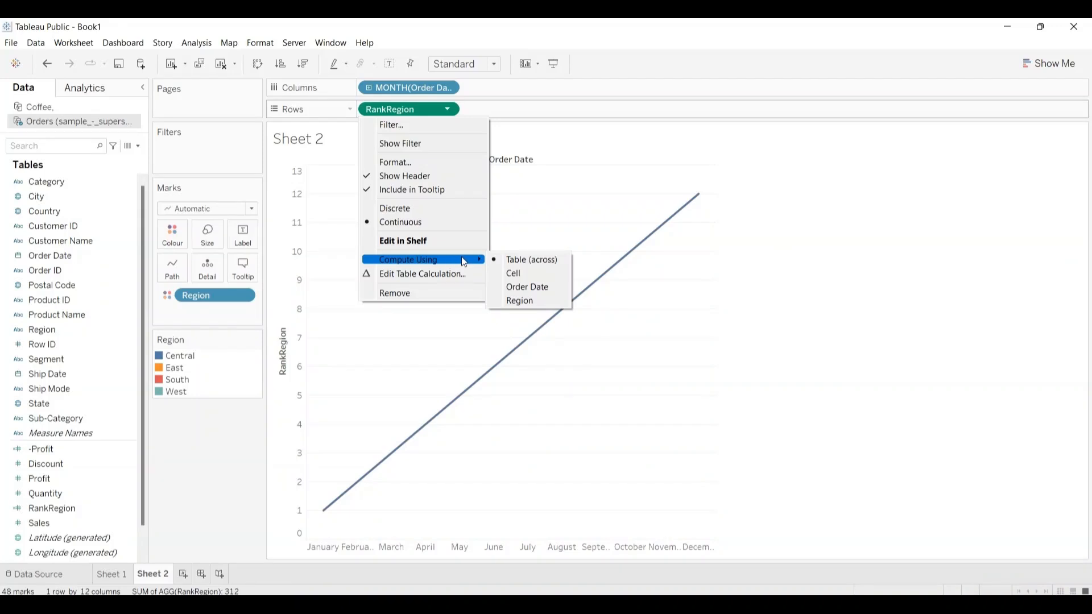
{"action": "left_click", "coordinate": [535, 264]}
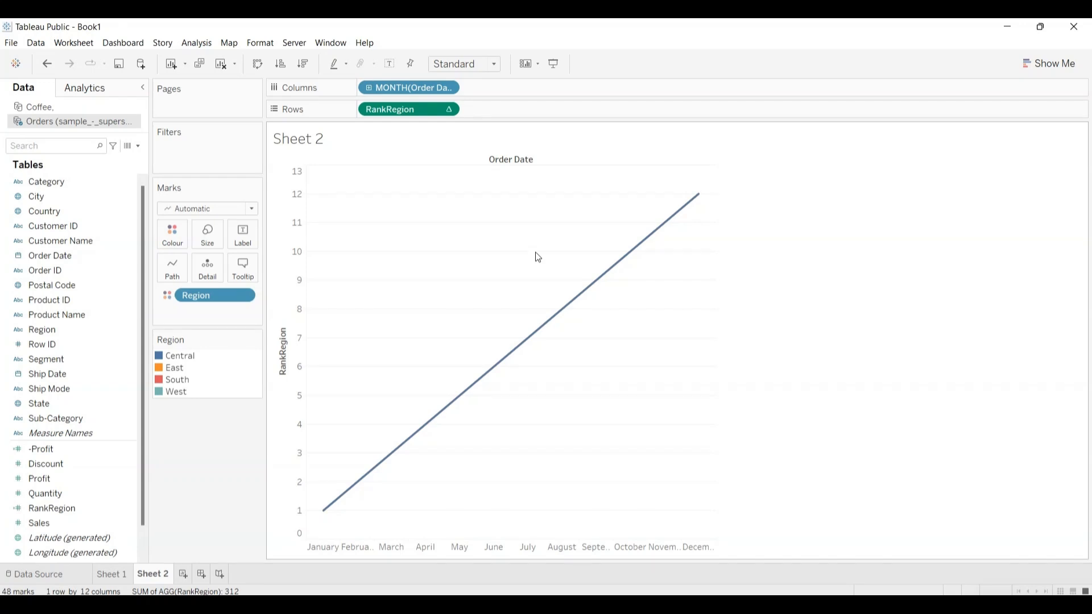
{"action": "left_click", "coordinate": [449, 110]}
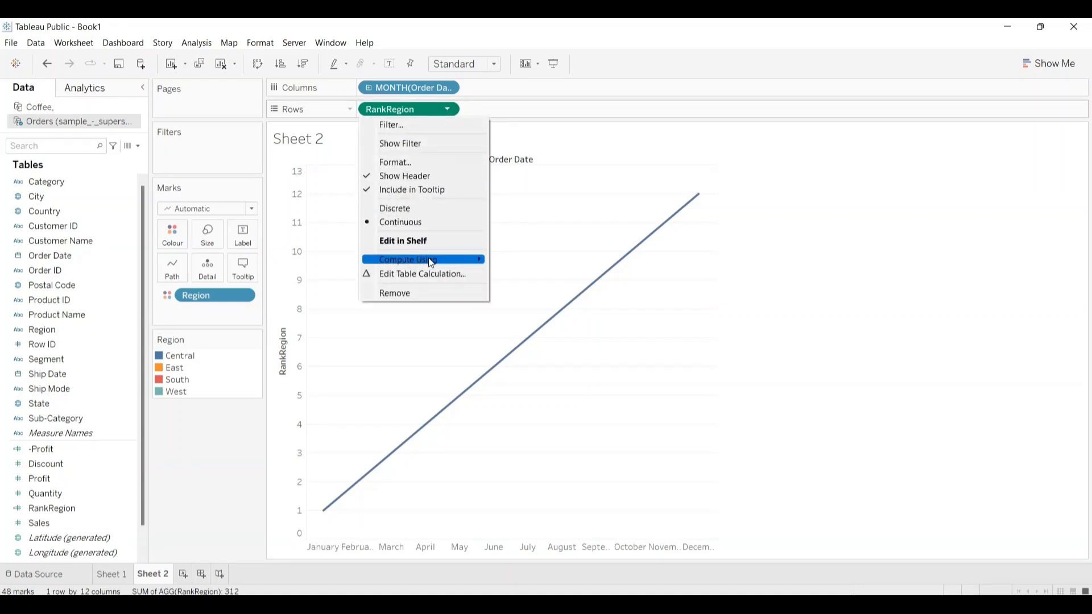
{"action": "mouse_move", "coordinate": [432, 264]}
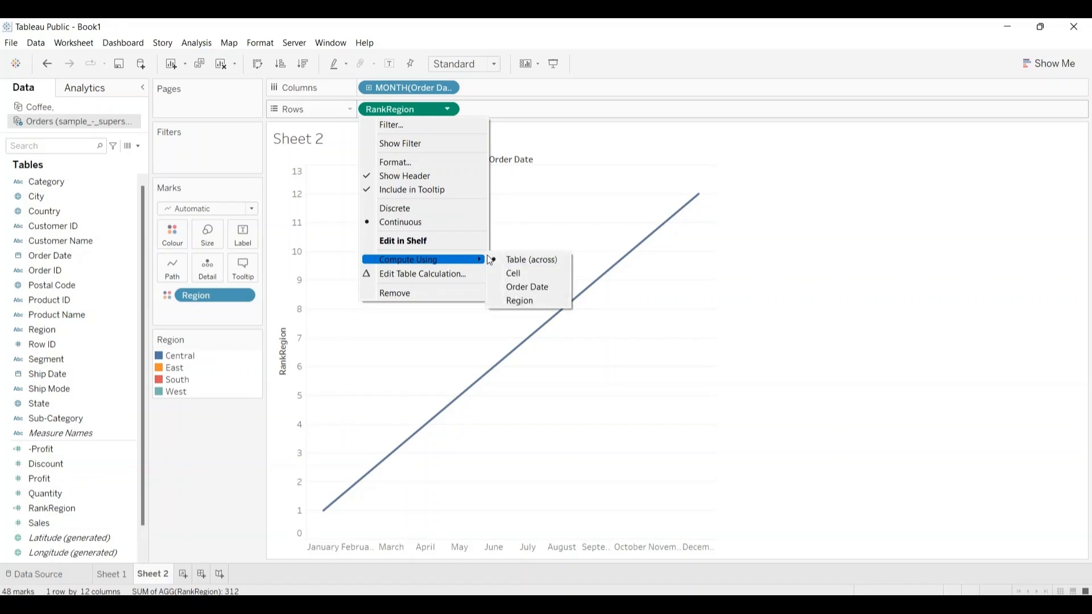
{"action": "left_click", "coordinate": [528, 288]}
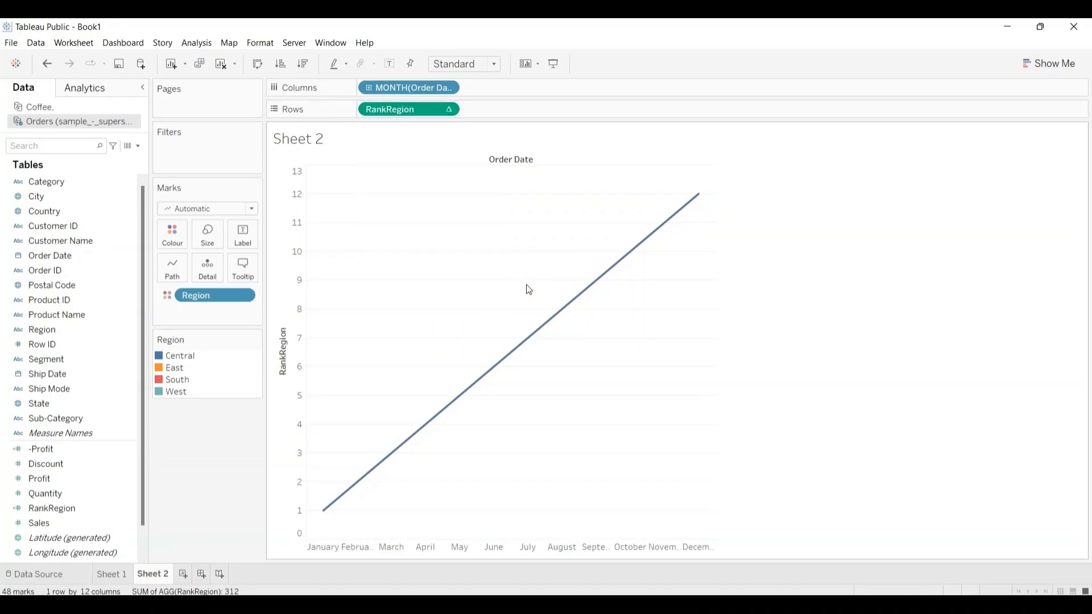
Step: Set RankRegion's table calculation to the specific dimensions Month of Order Date and Region, restarting every Month of Order Date
{"action": "left_click", "coordinate": [449, 109]}
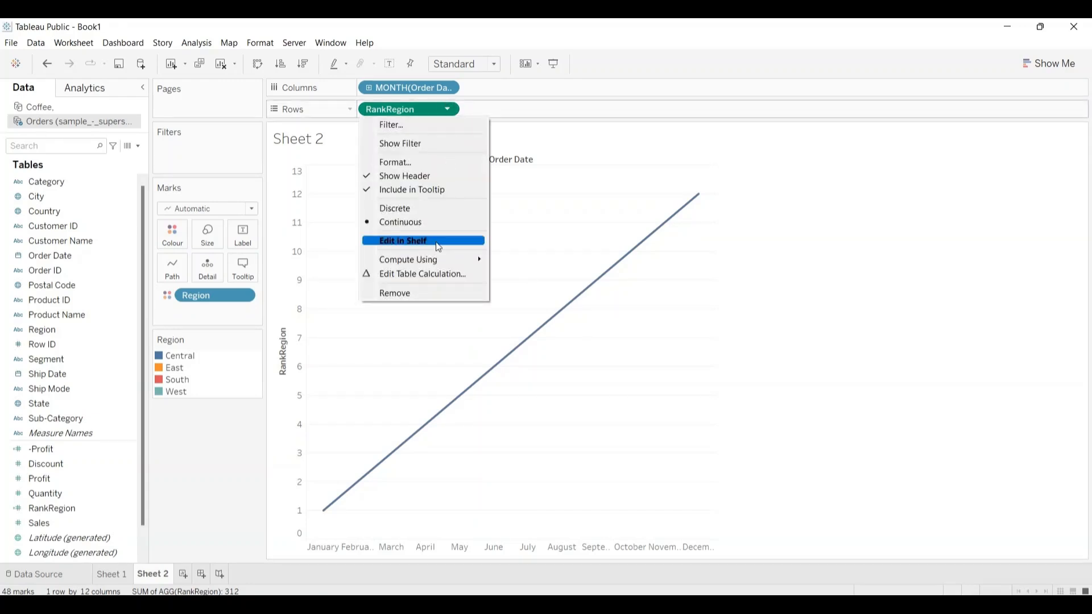
{"action": "left_click", "coordinate": [418, 278]}
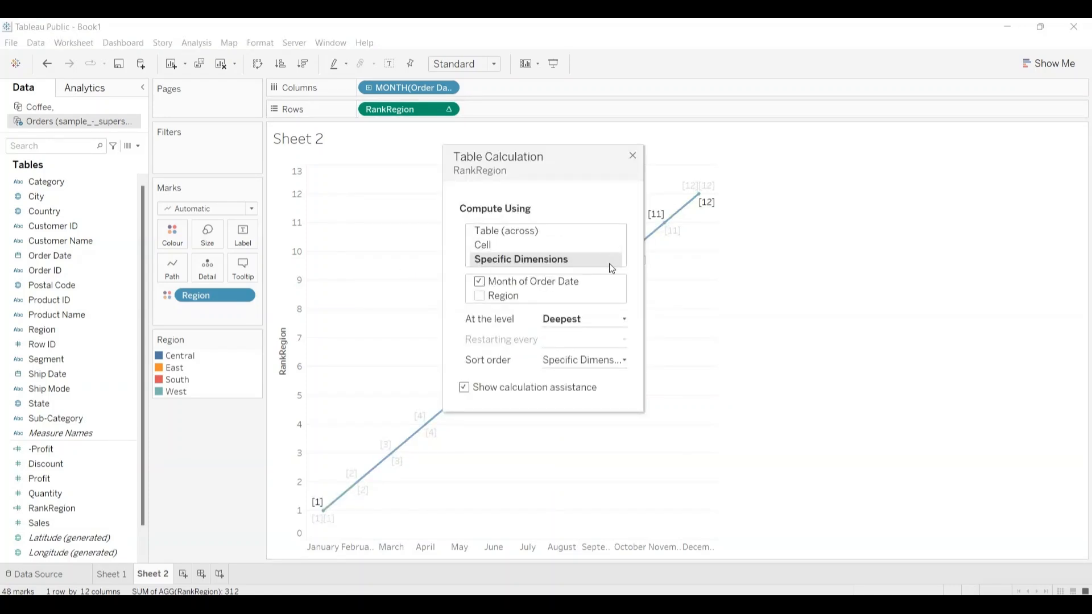
{"action": "left_click", "coordinate": [542, 259]}
{"action": "left_click", "coordinate": [479, 296]}
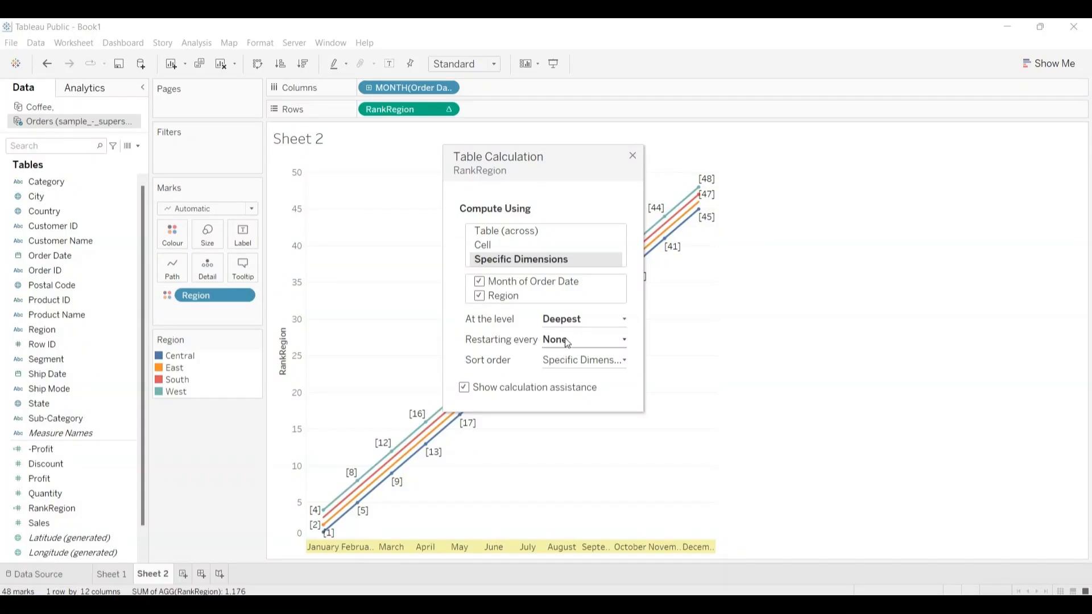
{"action": "left_click", "coordinate": [626, 343]}
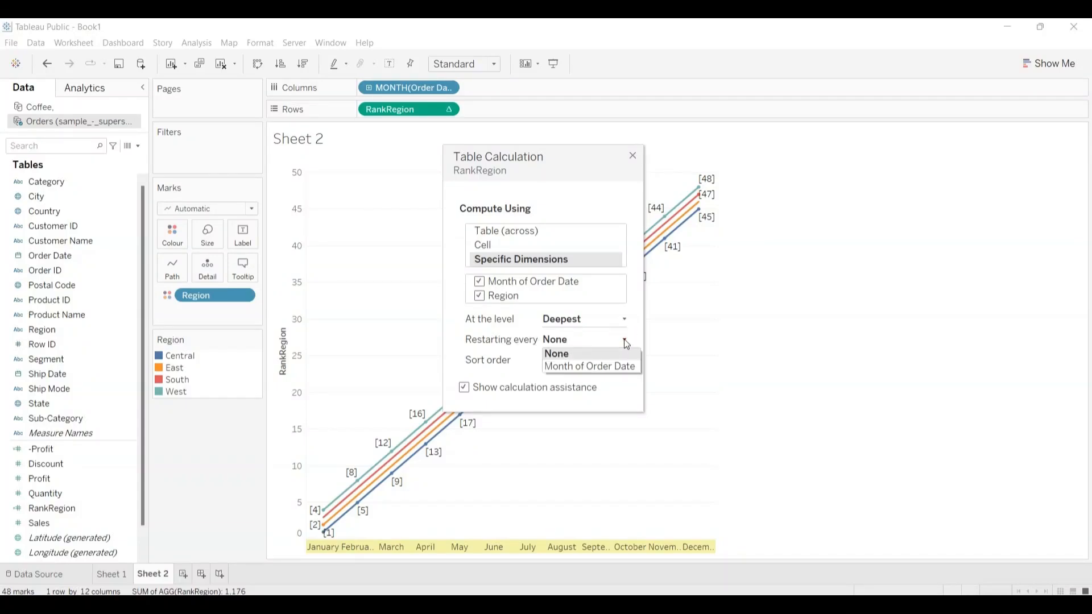
{"action": "left_click", "coordinate": [590, 365]}
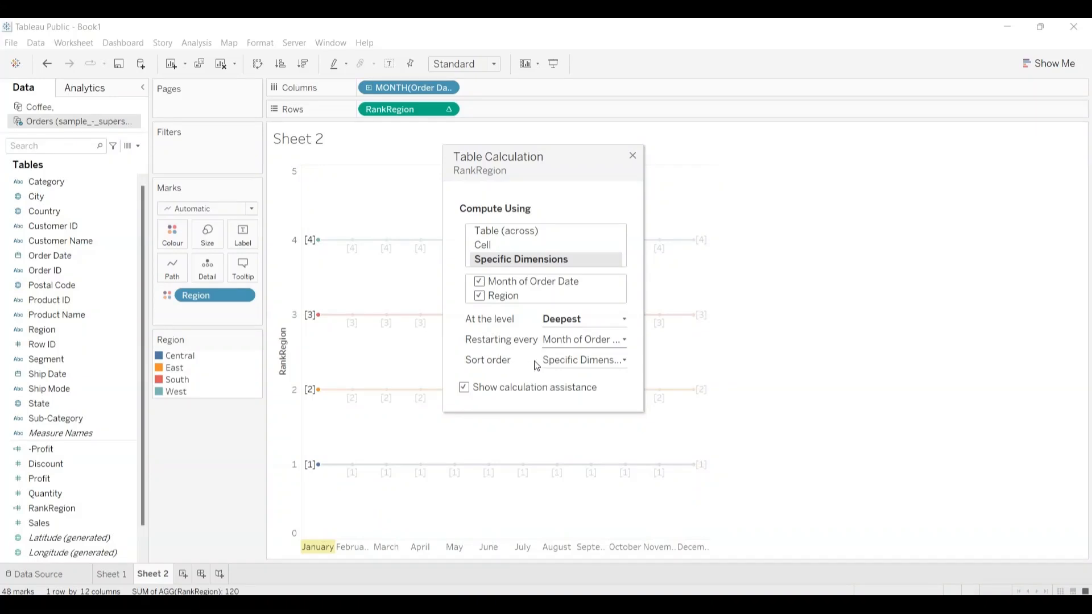
Step: Give RankRegion's table calculation a custom sort order by the sum of Profit, descending, and close its settings
{"action": "left_click", "coordinate": [624, 360]}
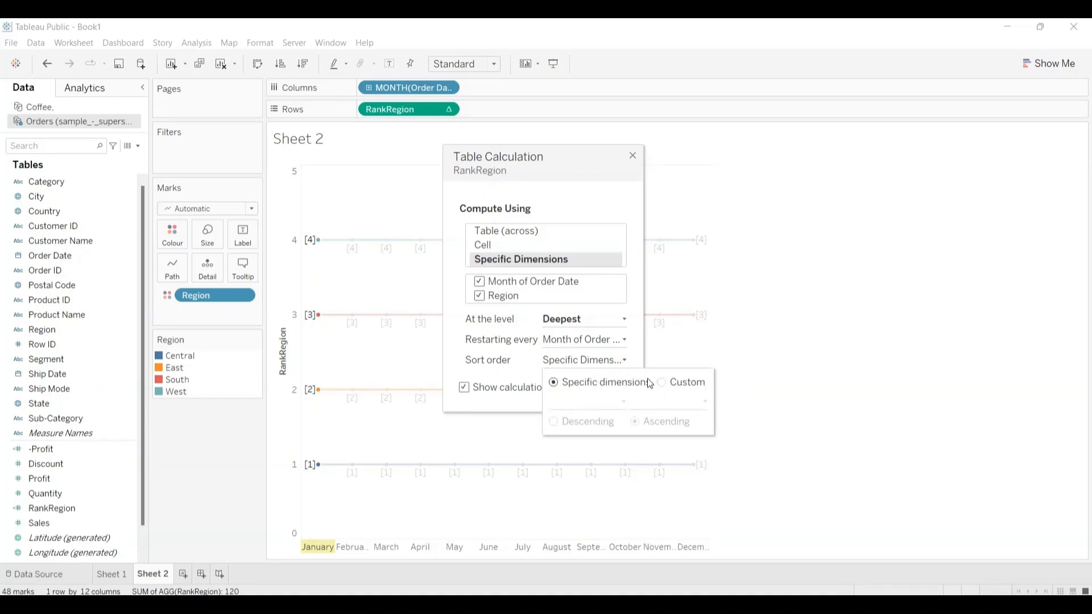
{"action": "left_click", "coordinate": [662, 383]}
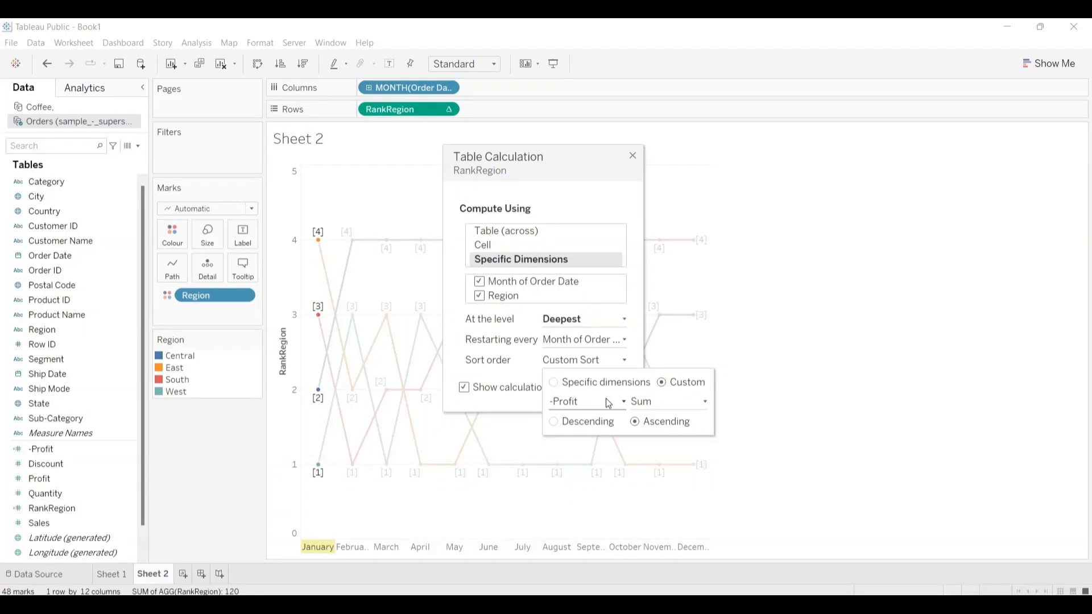
{"action": "left_click", "coordinate": [624, 403]}
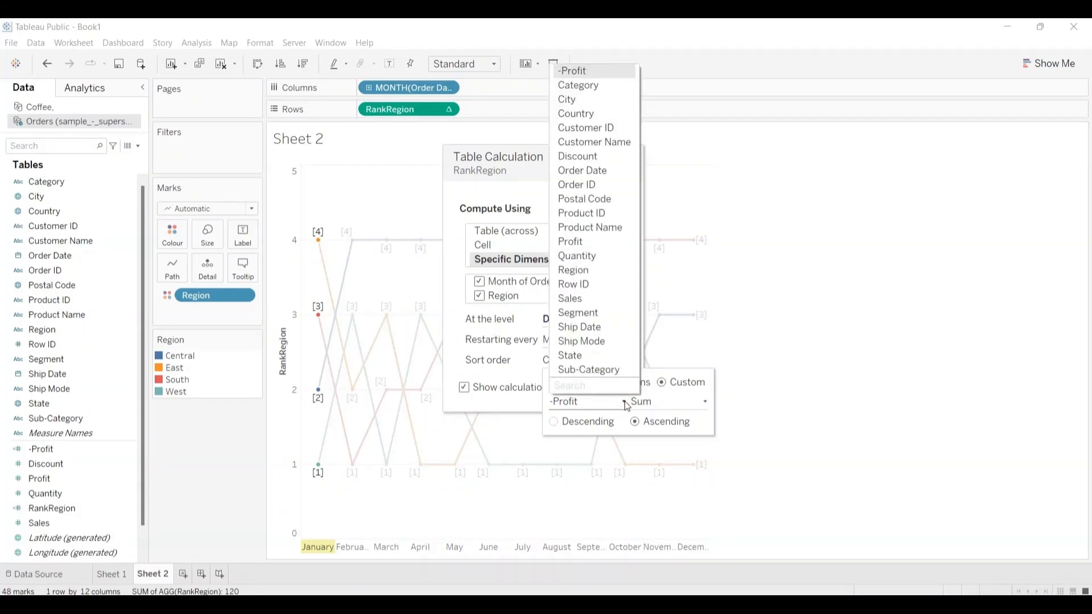
{"action": "left_click", "coordinate": [576, 241]}
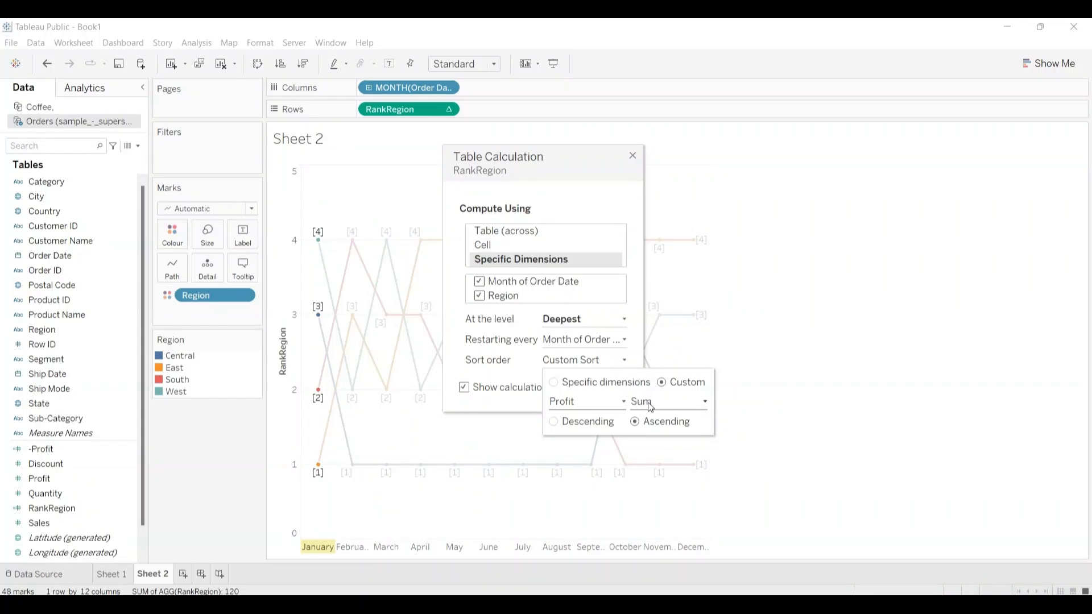
{"action": "left_click", "coordinate": [556, 425]}
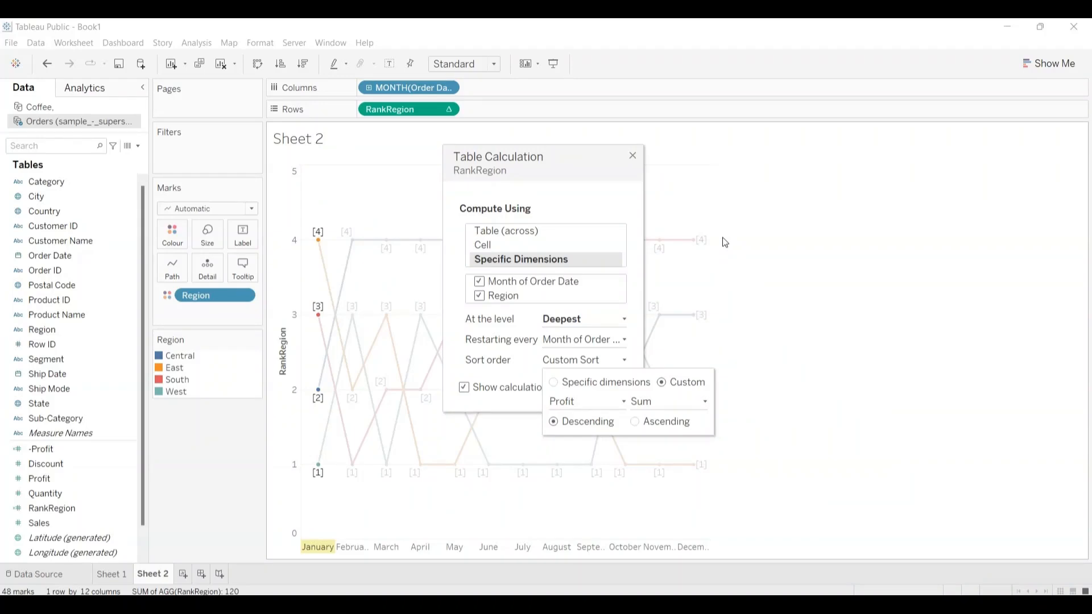
{"action": "left_click", "coordinate": [632, 156]}
{"action": "left_click", "coordinate": [631, 156]}
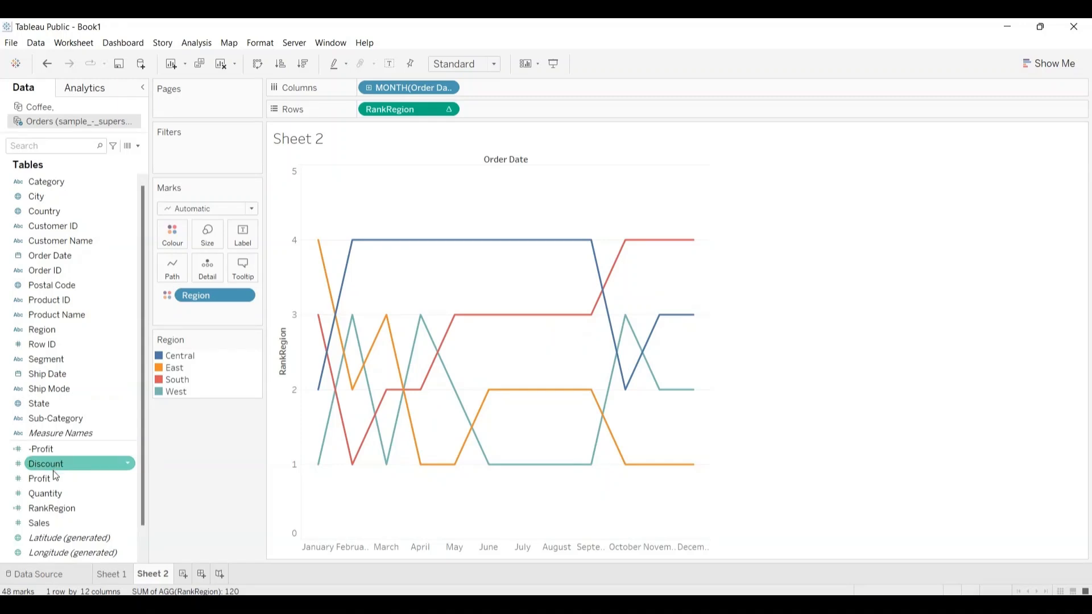
Step: Label the rank lines with the sum of Profit
{"action": "left_click_drag", "start_coordinate": [55, 478], "coordinate": [242, 233]}
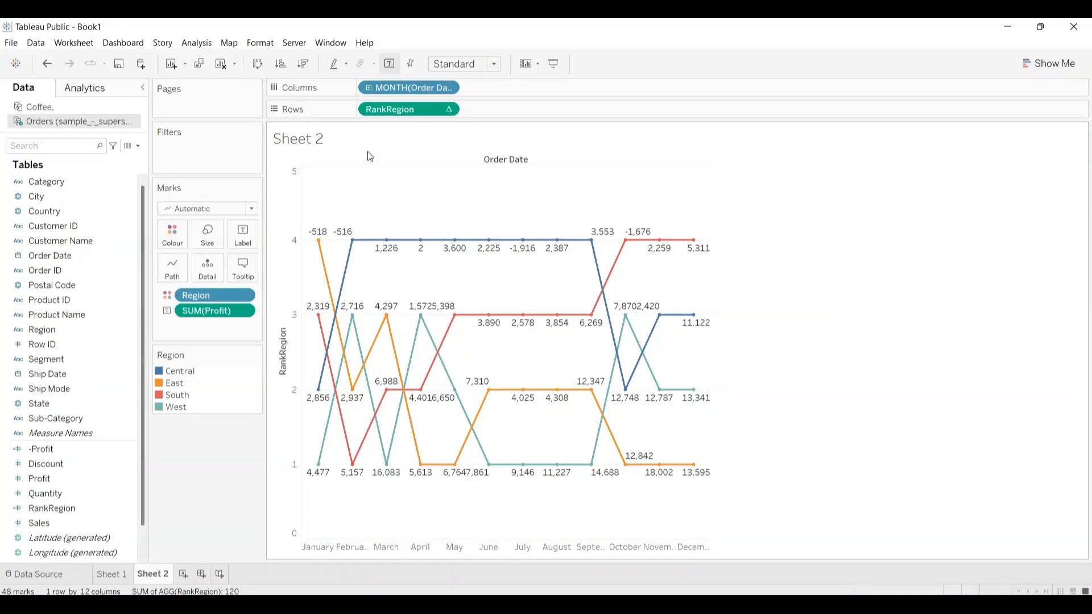
Step: Examine the profit and monthly rank of points in the chart, following the East region's line through the year
{"action": "mouse_move", "coordinate": [370, 247]}
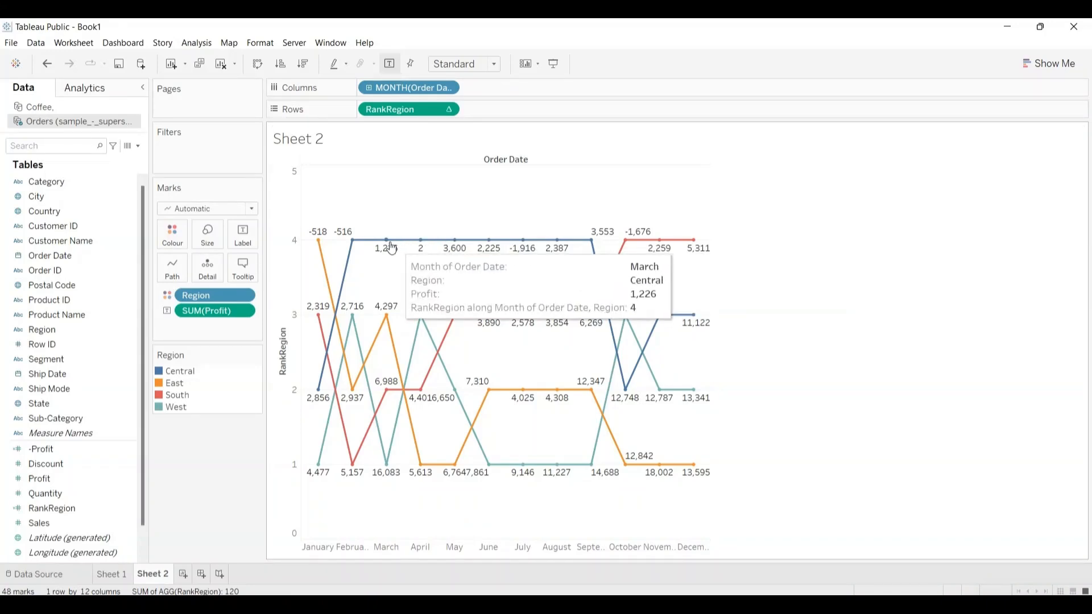
{"action": "mouse_move", "coordinate": [319, 245]}
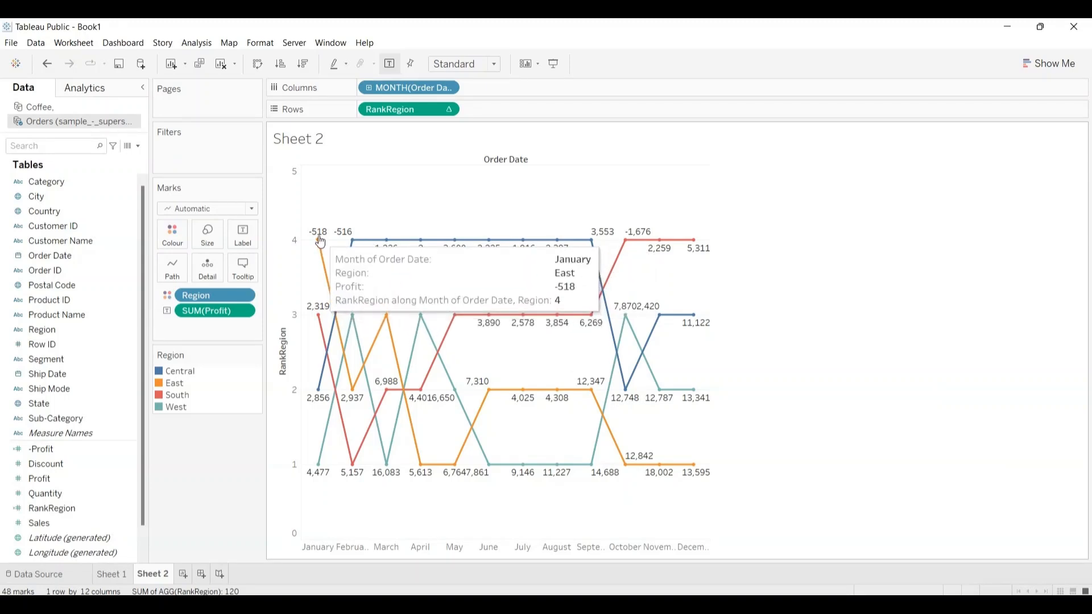
{"action": "mouse_move", "coordinate": [373, 350]}
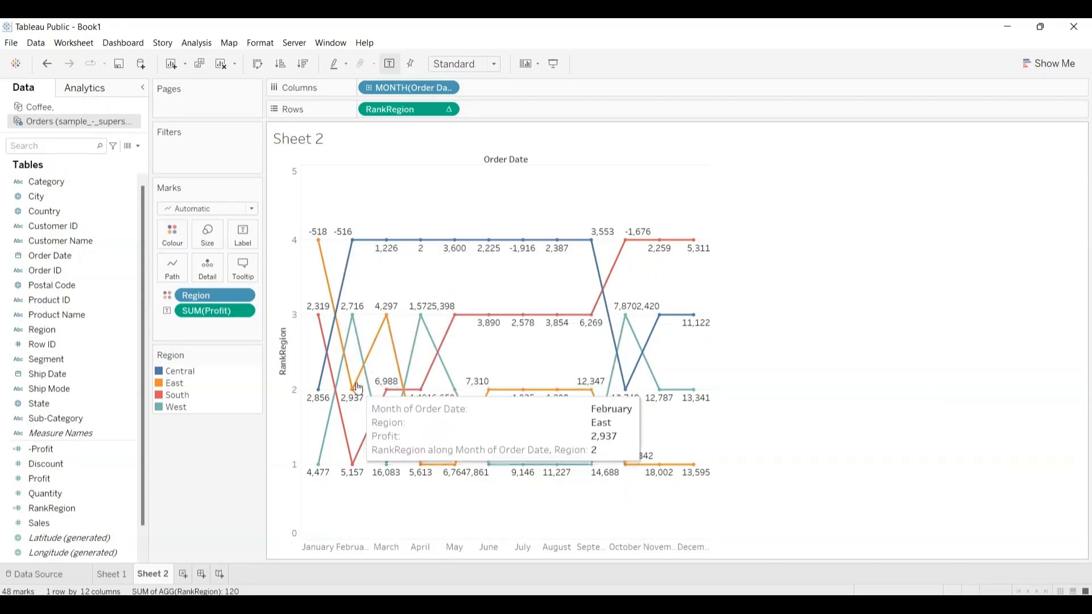
{"action": "mouse_move", "coordinate": [418, 449]}
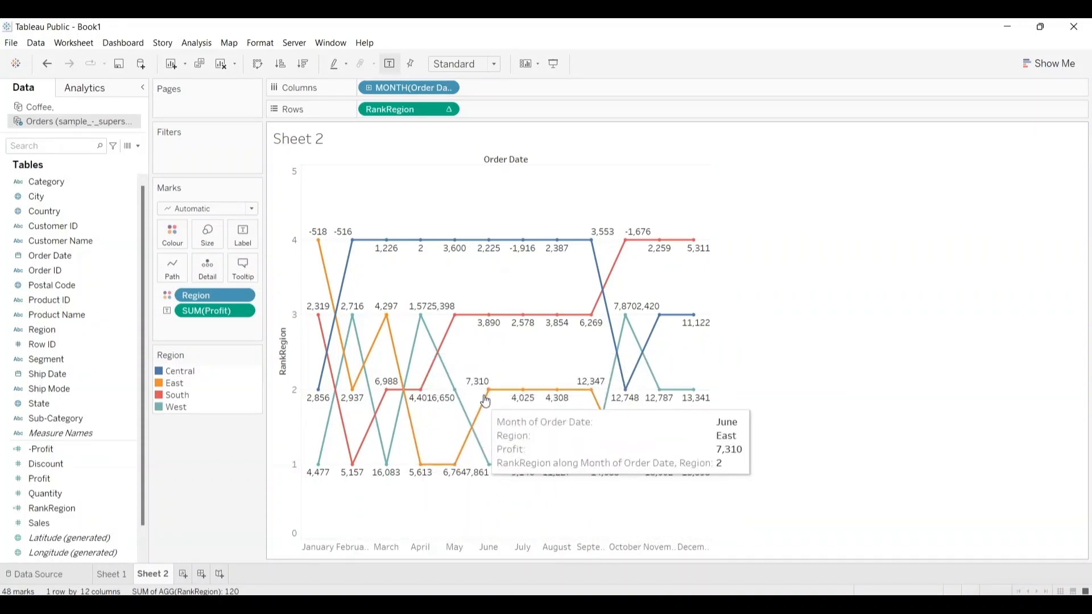
{"action": "mouse_move", "coordinate": [537, 391]}
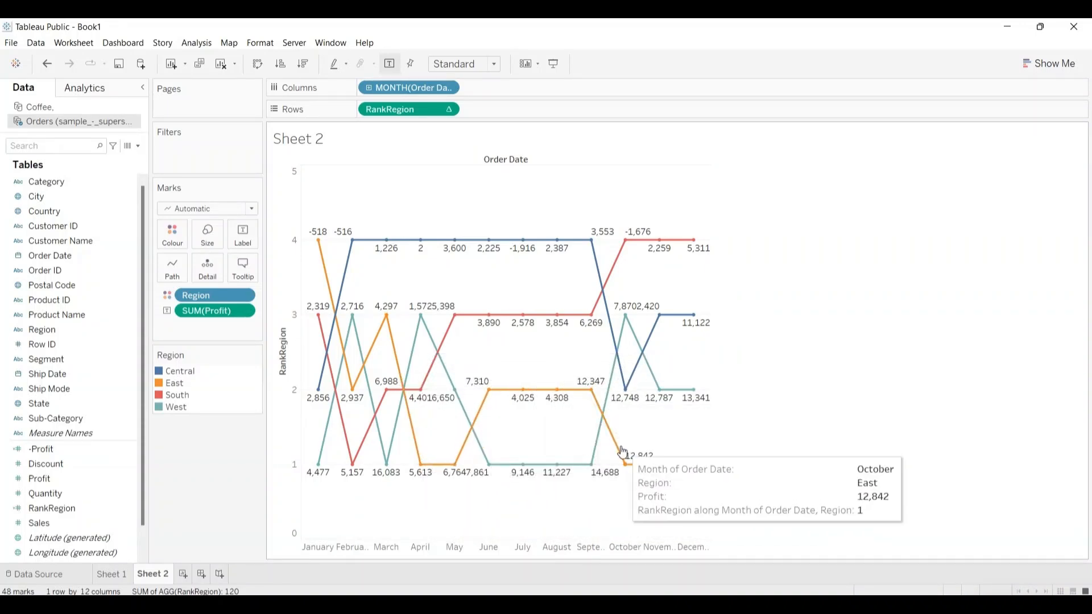
{"action": "mouse_move", "coordinate": [681, 468]}
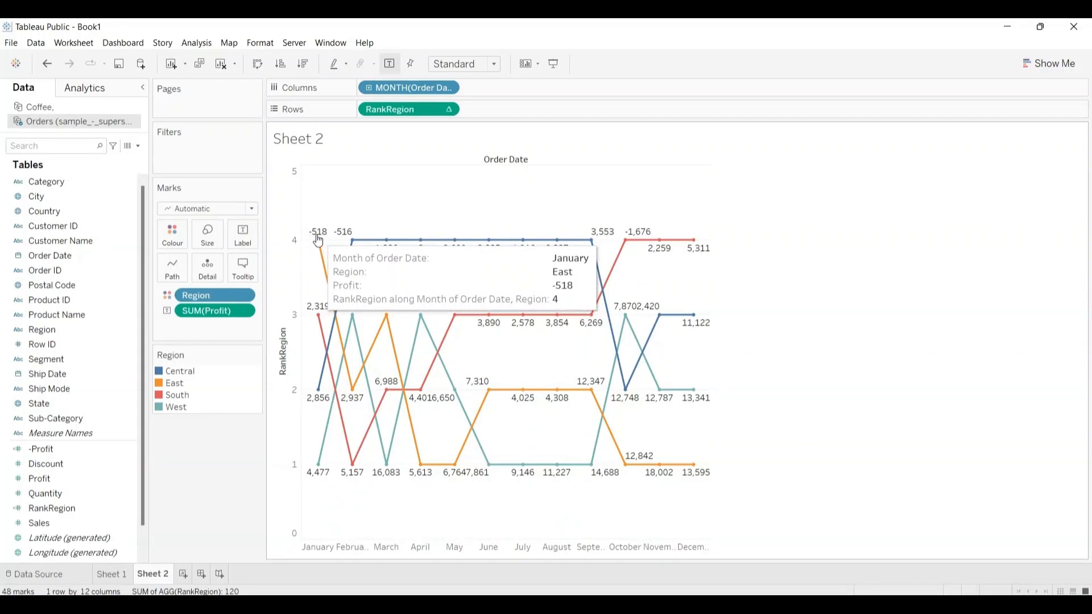
{"action": "mouse_move", "coordinate": [354, 365]}
{"action": "mouse_move", "coordinate": [357, 401]}
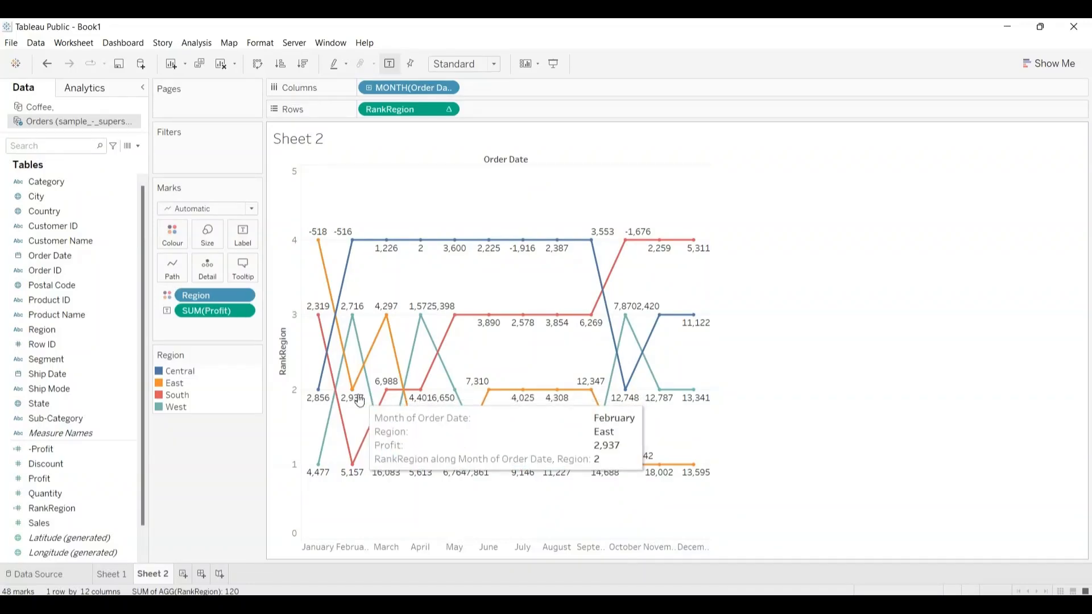
{"action": "mouse_move", "coordinate": [389, 317]}
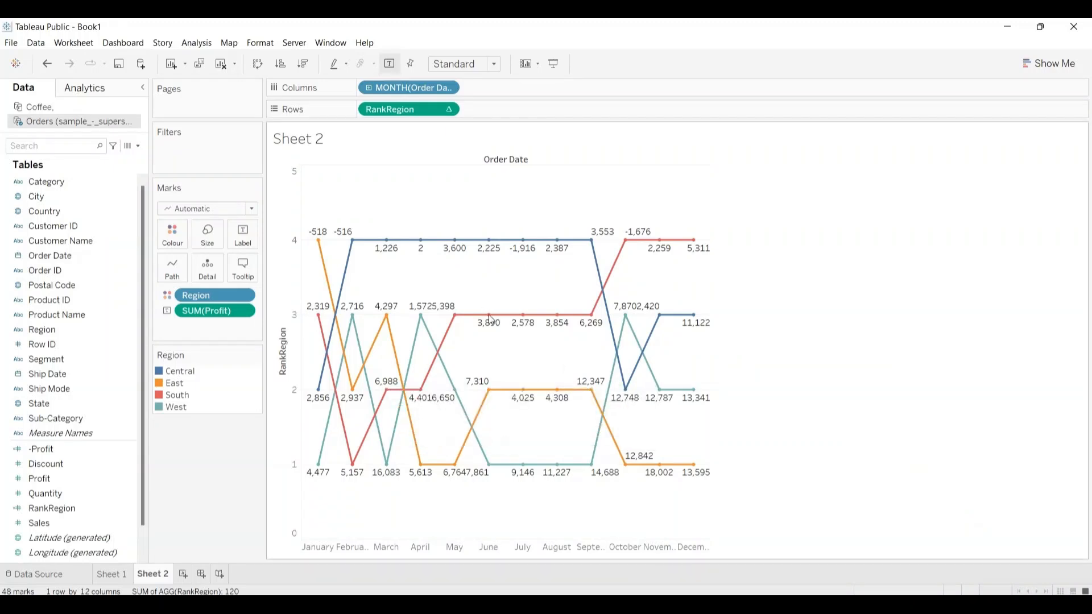
Step: Replace the sheet name placeholder in Sheet 2's title with "Bump chart"
{"action": "left_click", "coordinate": [348, 145]}
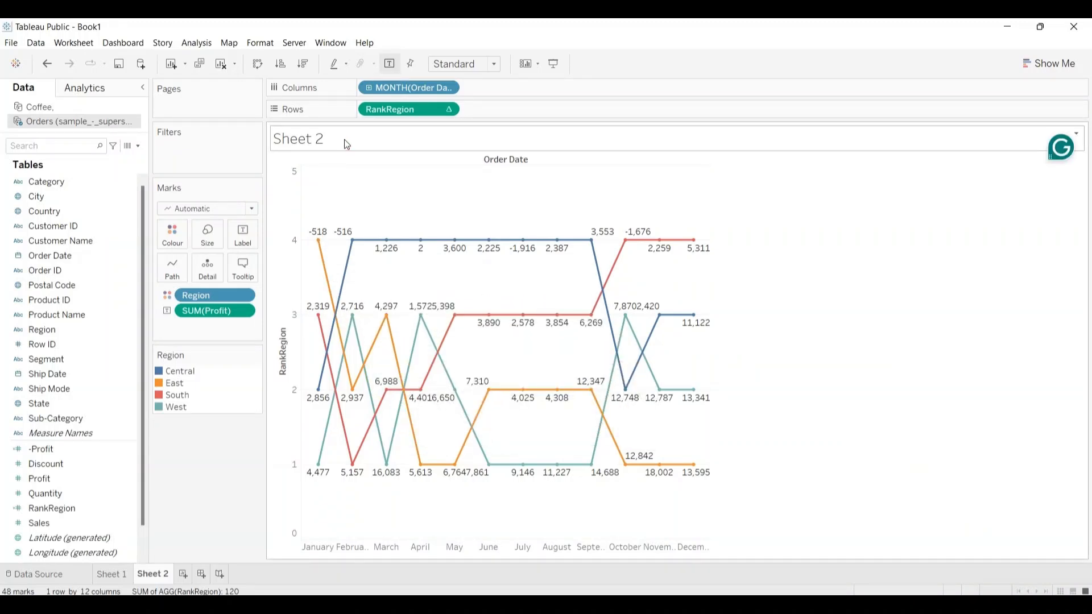
{"action": "double_click", "coordinate": [346, 144]}
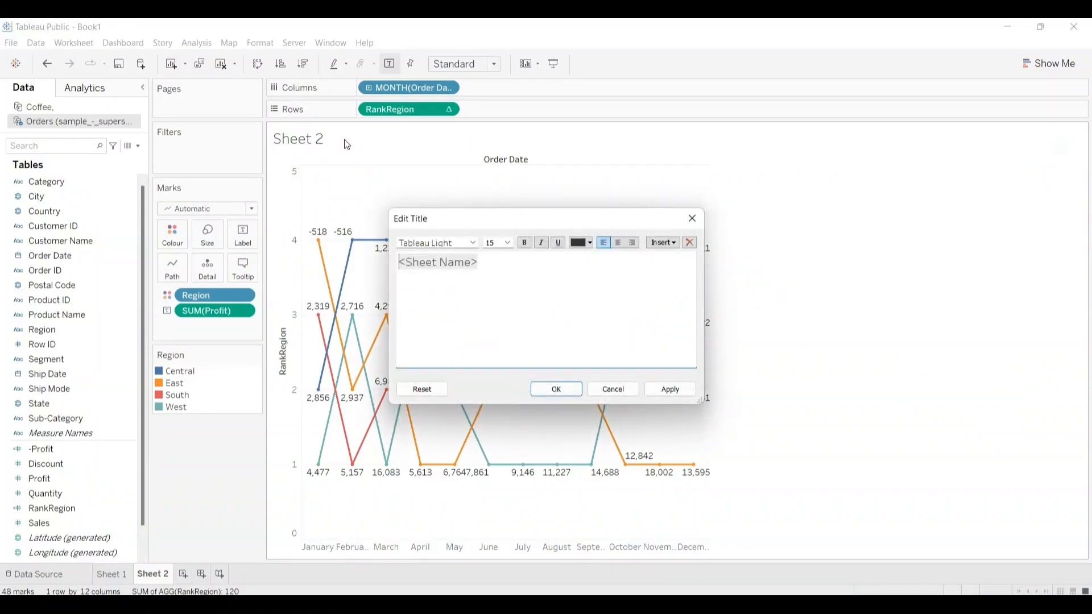
{"action": "key", "text": "shift+Right"}
{"action": "key", "text": "shift+Right"}
{"action": "key", "text": "shift+Right"}
{"action": "key", "text": "shift+Right"}
{"action": "key", "text": "shift+Right"}
{"action": "key", "text": "shift+Right"}
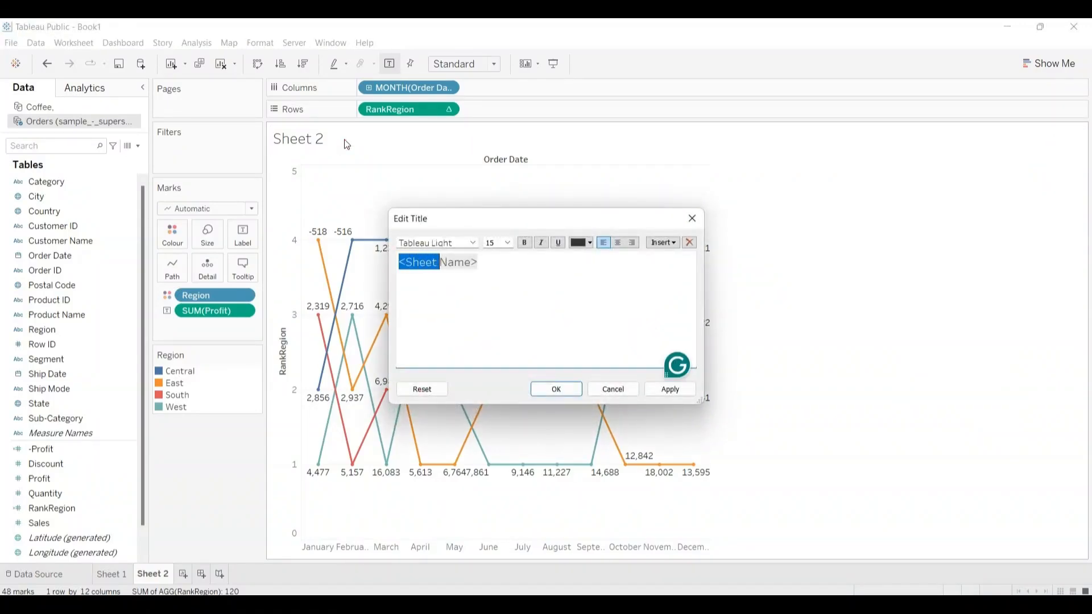
{"action": "key", "text": "shift+Right"}
{"action": "key", "text": "shift+Right"}
{"action": "key", "text": "shift+Right"}
{"action": "key", "text": "shift+Right"}
{"action": "key", "text": "shift+Right"}
{"action": "key", "text": "shift+Right"}
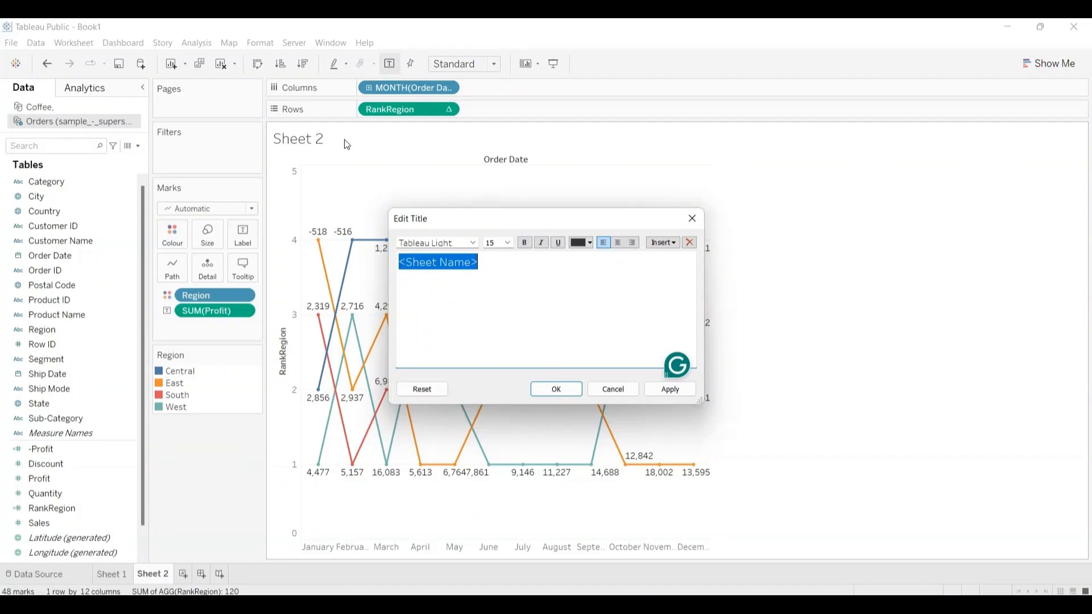
{"action": "type", "text": "B"}
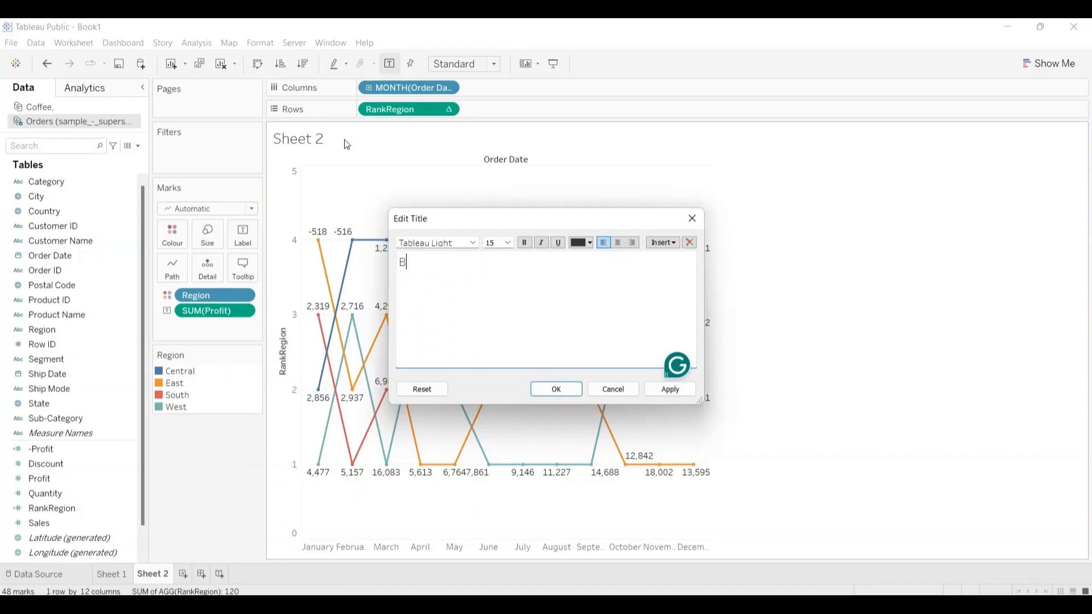
{"action": "type", "text": "ump chart"}
Step: Copy the title text, apply the title and rename Sheet 2 as "Bump chart"
{"action": "key", "text": "shift+Left"}
{"action": "key", "text": "shift+Left"}
{"action": "key", "text": "shift+Left"}
{"action": "key", "text": "shift+Left"}
{"action": "key", "text": "shift+Left"}
{"action": "key", "text": "shift+Left"}
{"action": "key", "text": "shift+Left"}
{"action": "key", "text": "shift+Left"}
{"action": "key", "text": "shift+Left"}
{"action": "key", "text": "shift+Left"}
{"action": "key", "text": "ctrl+c"}
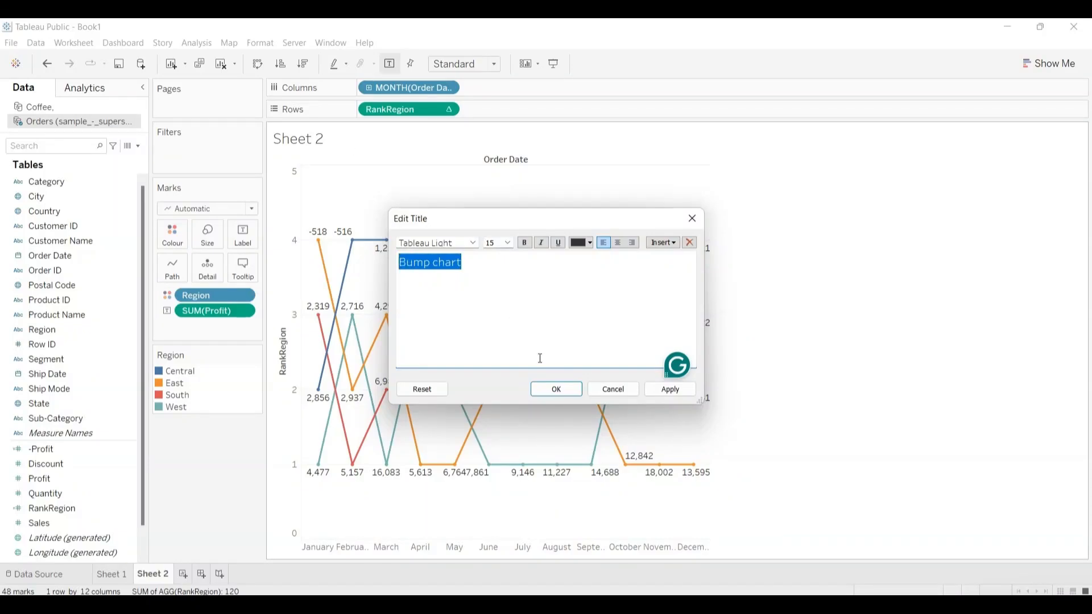
{"action": "left_click", "coordinate": [556, 389]}
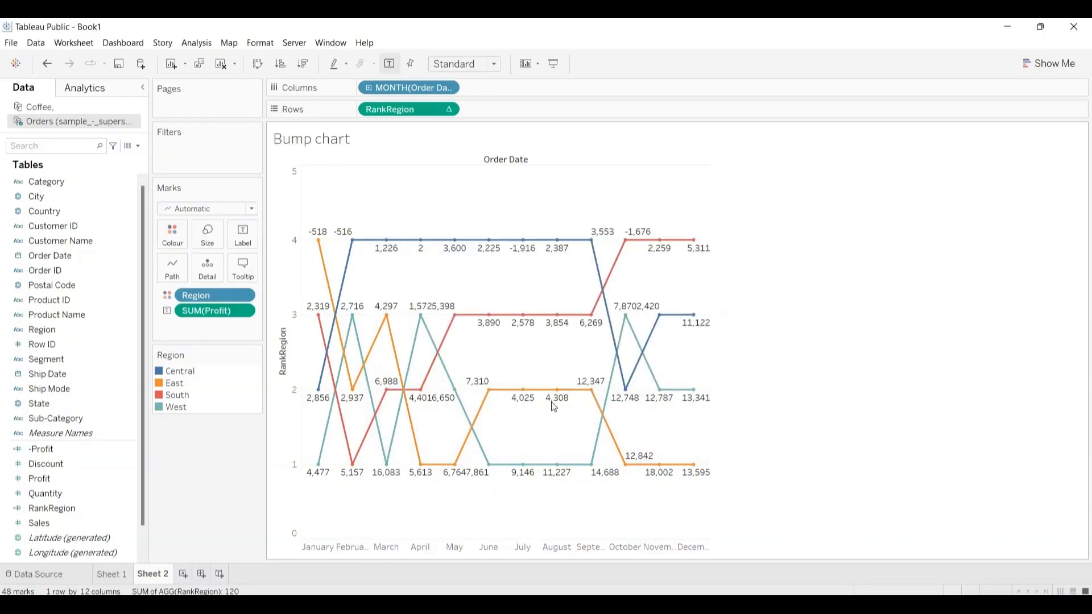
{"action": "double_click", "coordinate": [161, 573]}
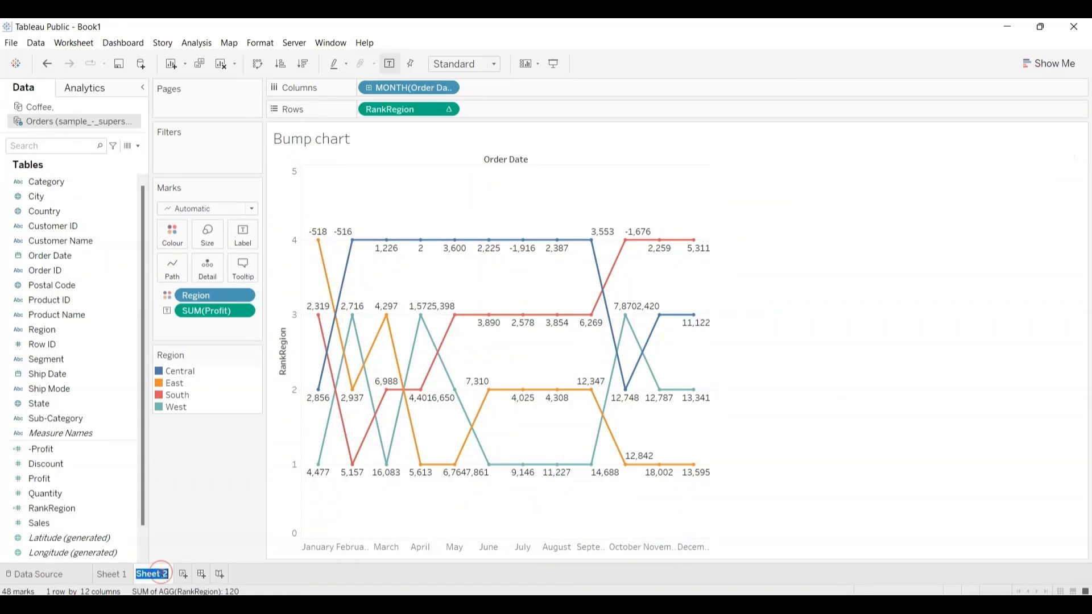
{"action": "key", "text": "ctrl+v"}
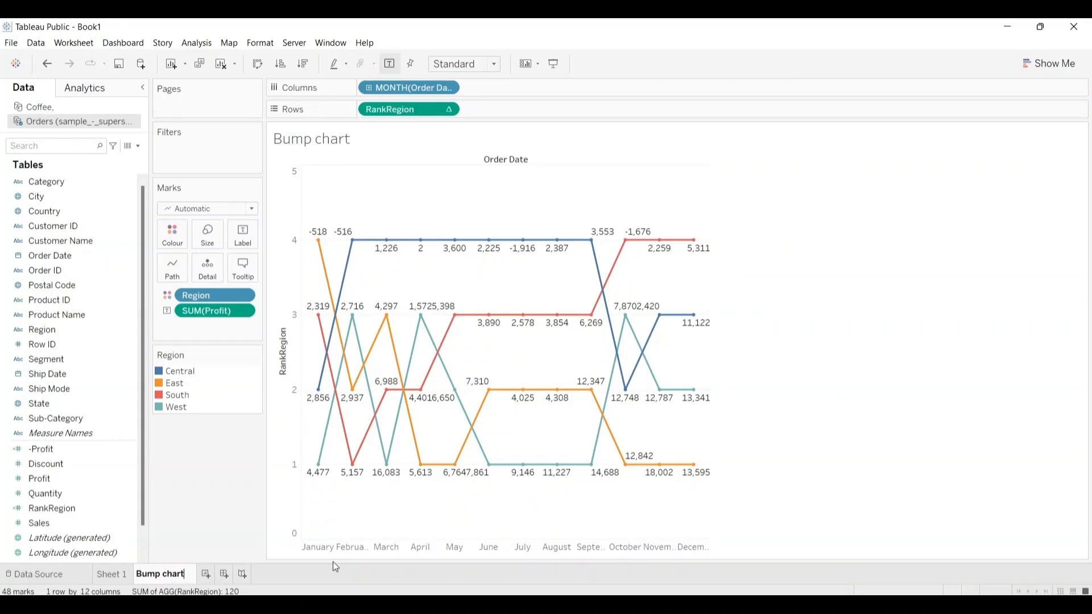
Step: Rename Sheet 1 as "Water Fall Chart" using its copied title text, and go back to the Bump chart sheet
{"action": "left_click", "coordinate": [121, 576]}
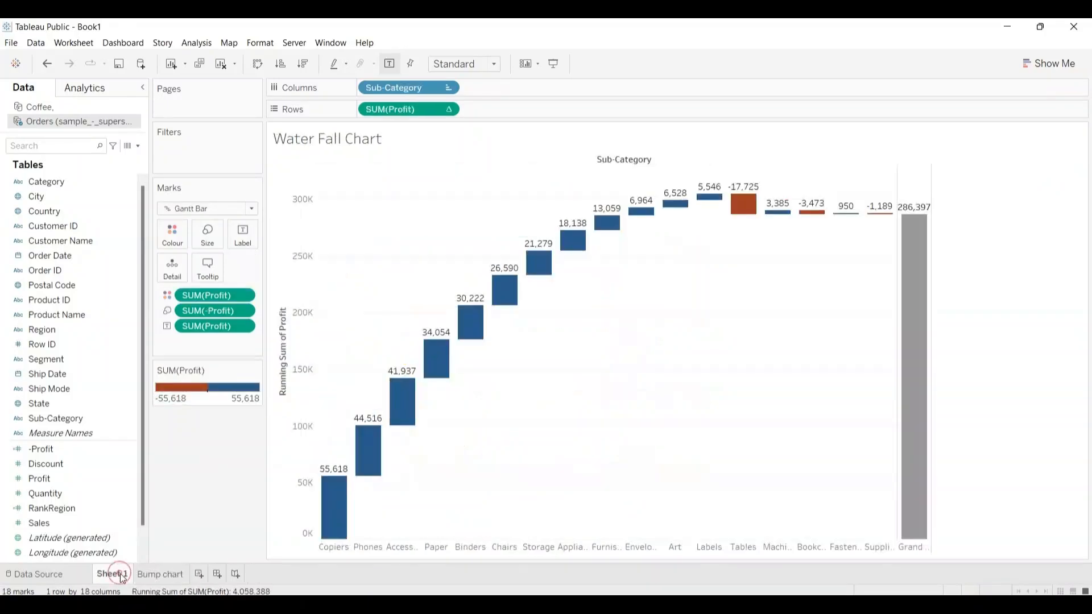
{"action": "double_click", "coordinate": [381, 141]}
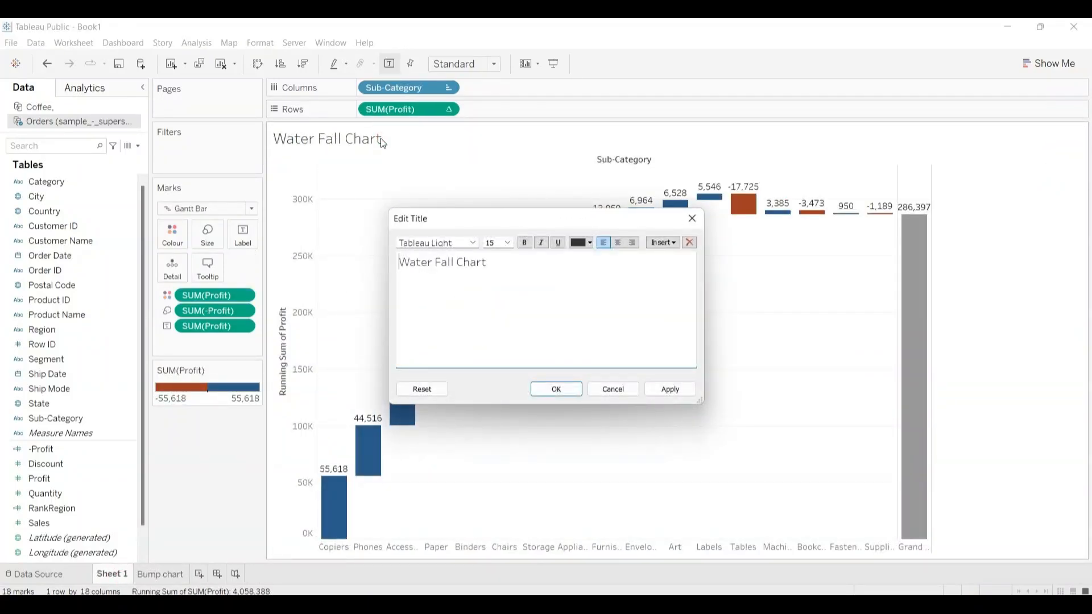
{"action": "key", "text": "ctrl+a"}
{"action": "key", "text": "ctrl+c"}
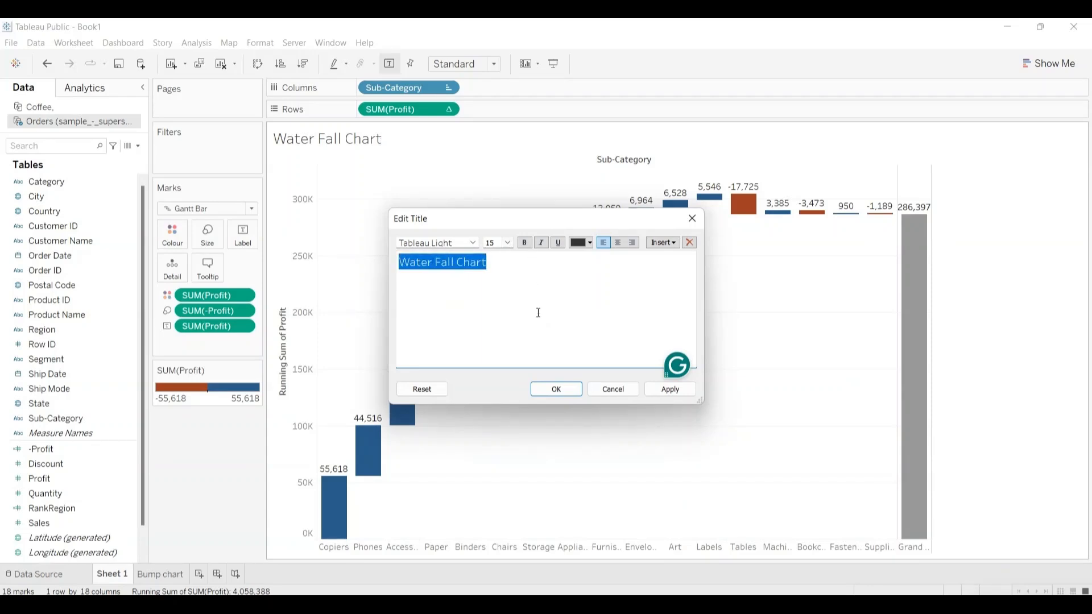
{"action": "left_click", "coordinate": [556, 389]}
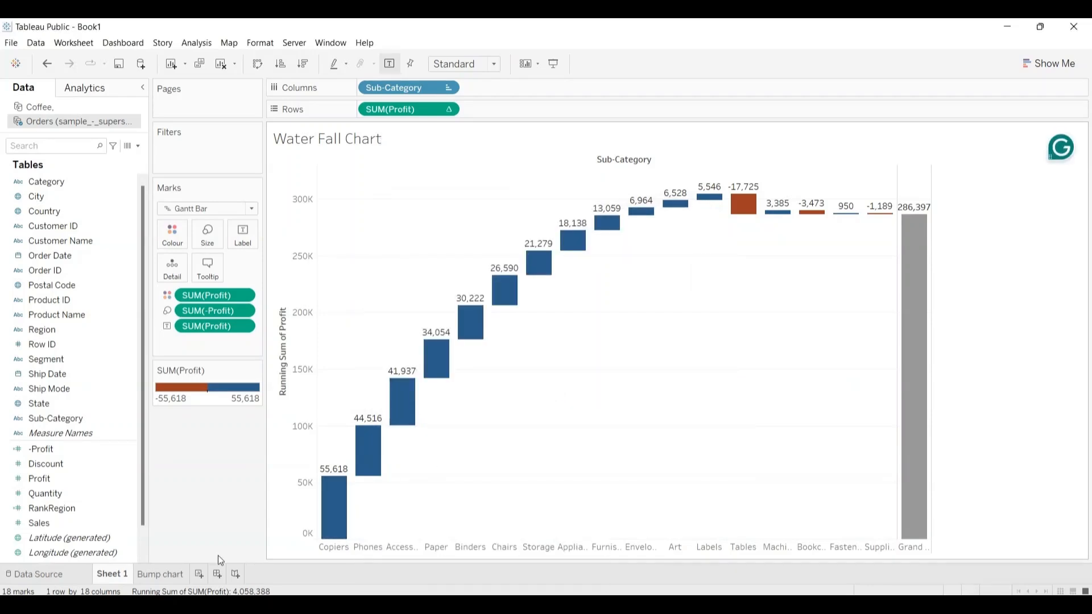
{"action": "double_click", "coordinate": [113, 575]}
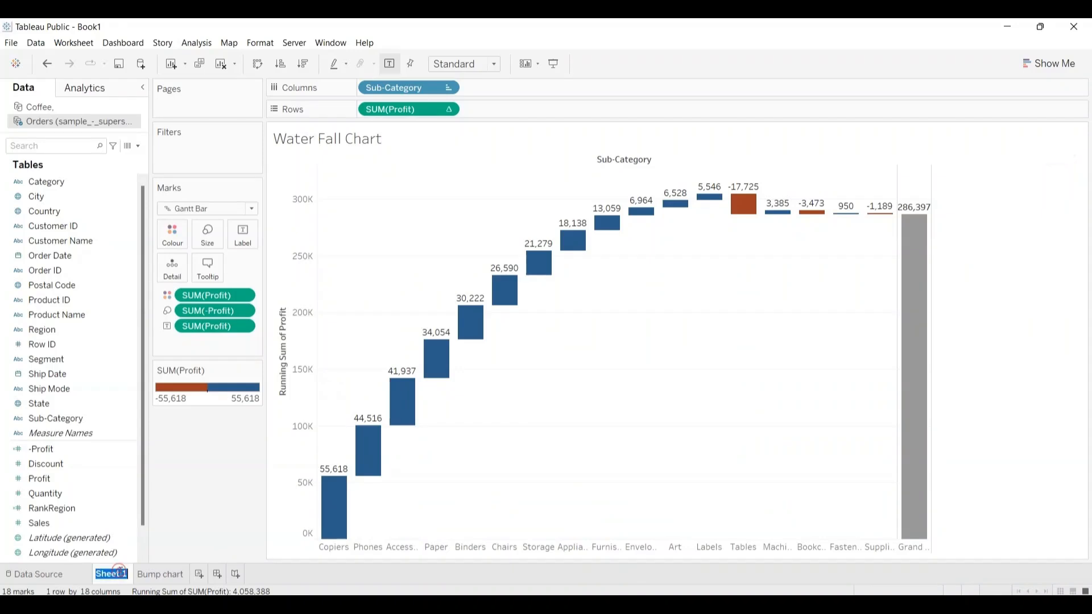
{"action": "key", "text": "ctrl+v"}
{"action": "key", "text": "Return"}
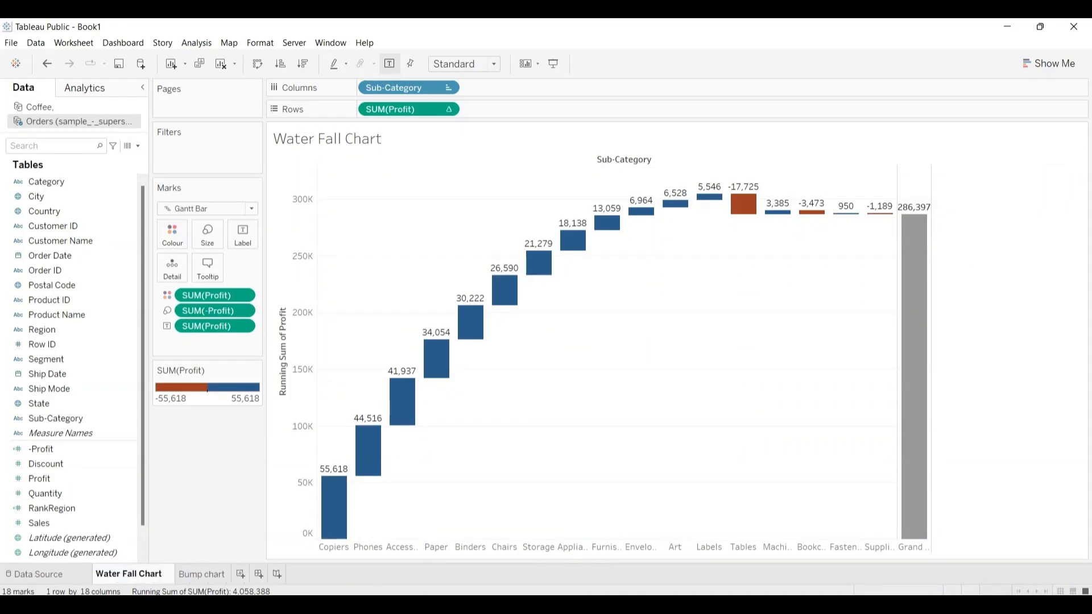
{"action": "left_click", "coordinate": [196, 575]}
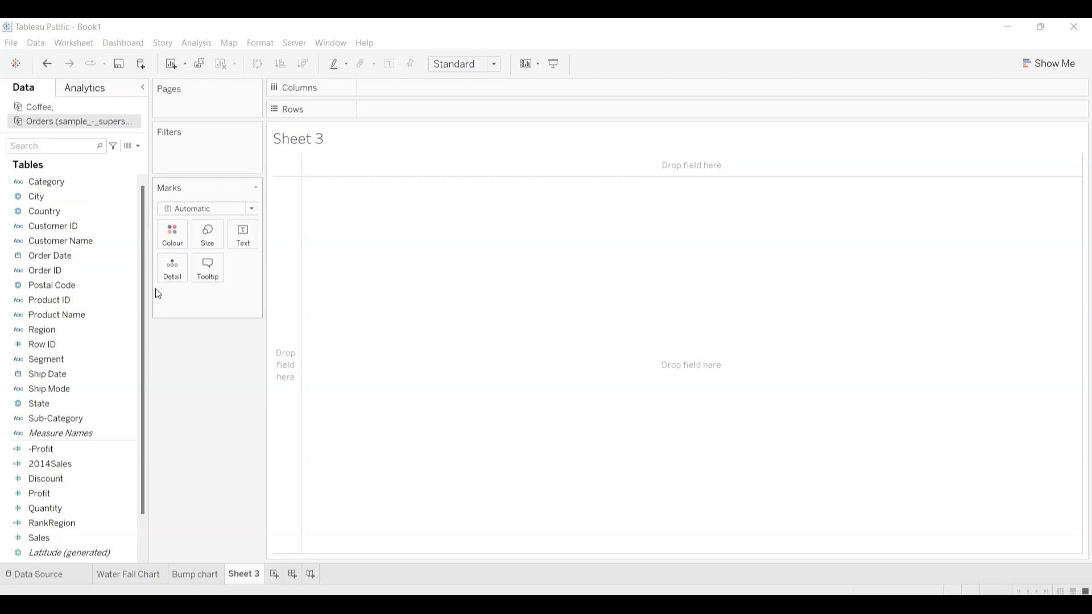
Step: Delete the existing 2014Sales calculated field and place Sub-Category on the rows of Sheet 3
{"action": "left_click", "coordinate": [130, 407]}
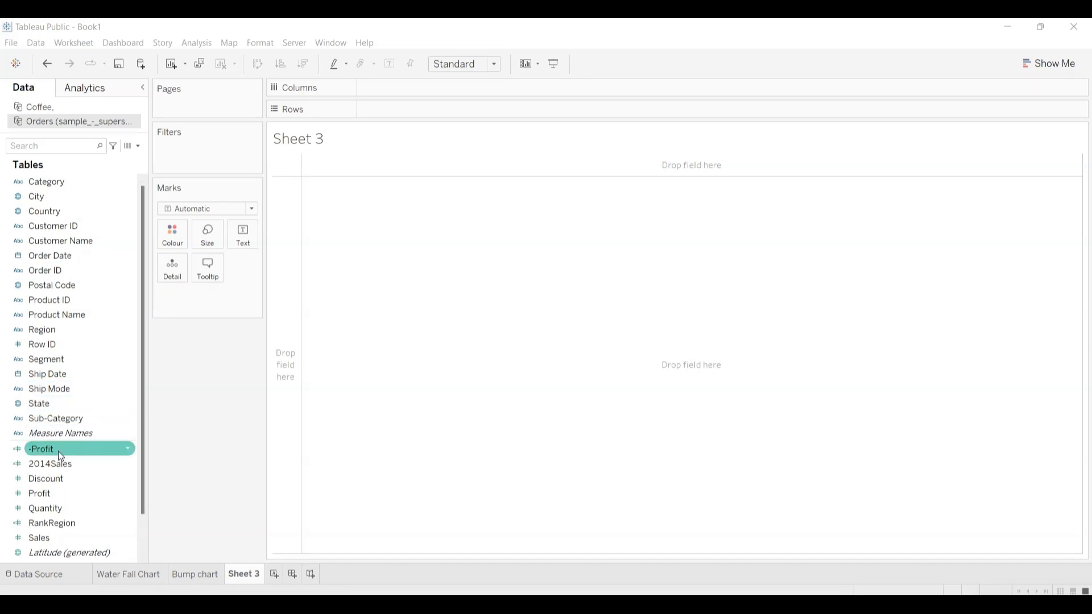
{"action": "left_click", "coordinate": [131, 463]}
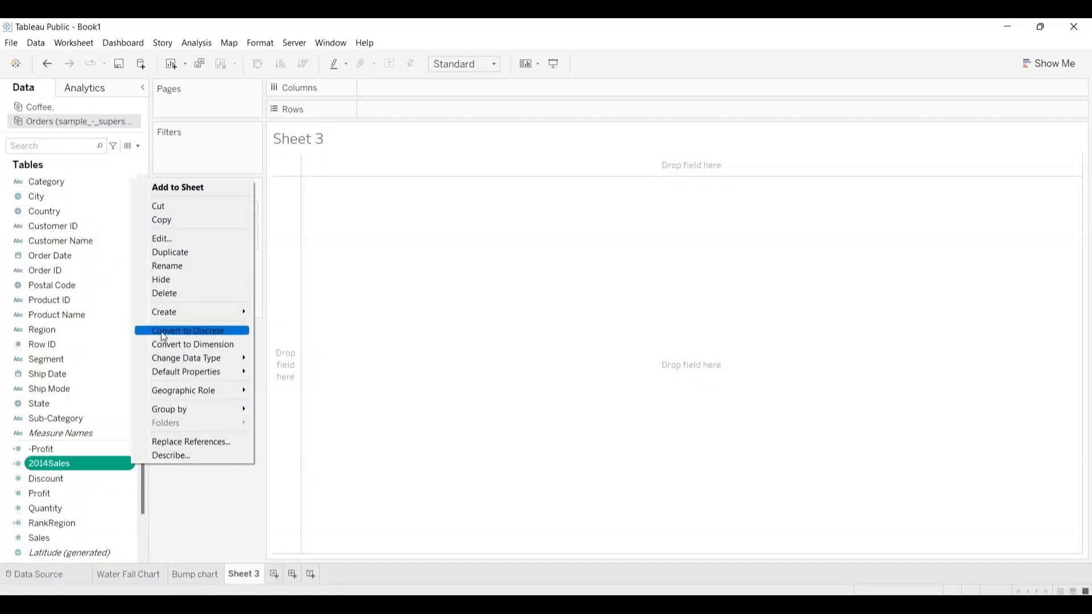
{"action": "left_click", "coordinate": [164, 293]}
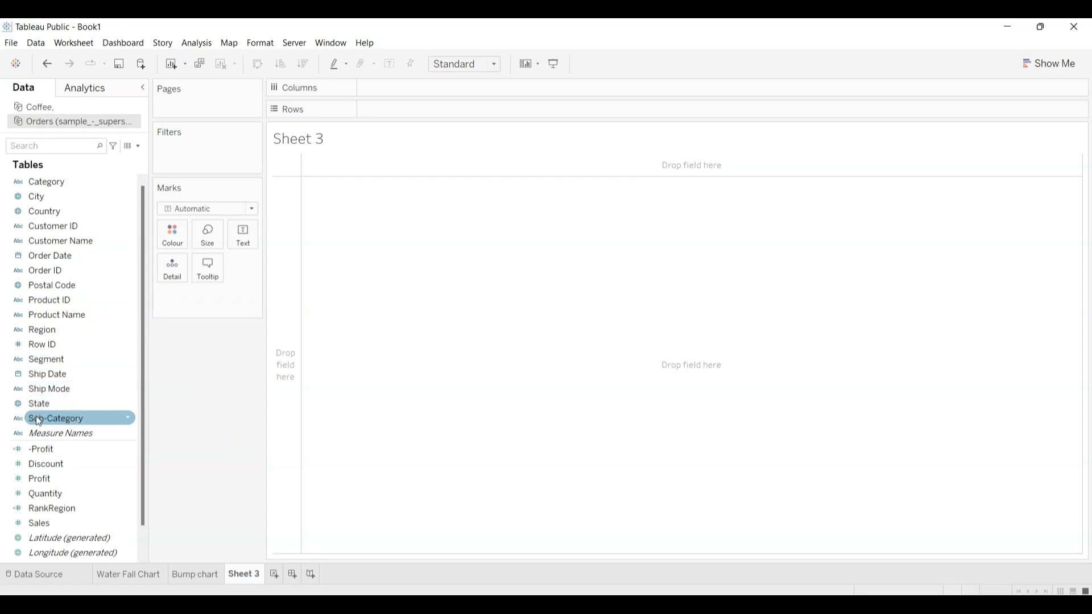
{"action": "left_click_drag", "start_coordinate": [39, 422], "coordinate": [377, 110]}
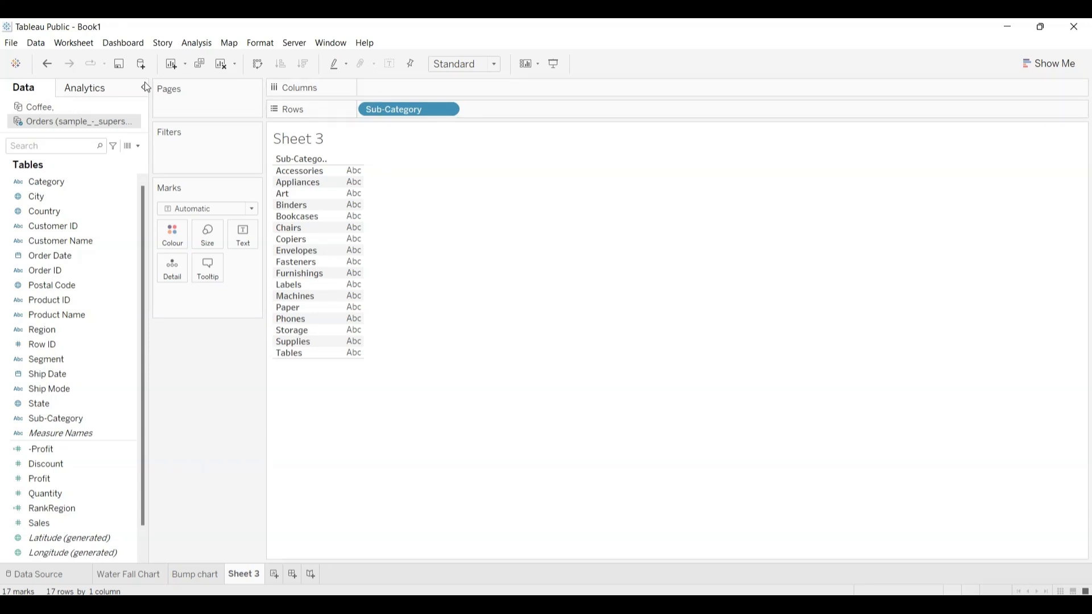
Step: Create a calculated field named 2014Sales
{"action": "left_click", "coordinate": [195, 46]}
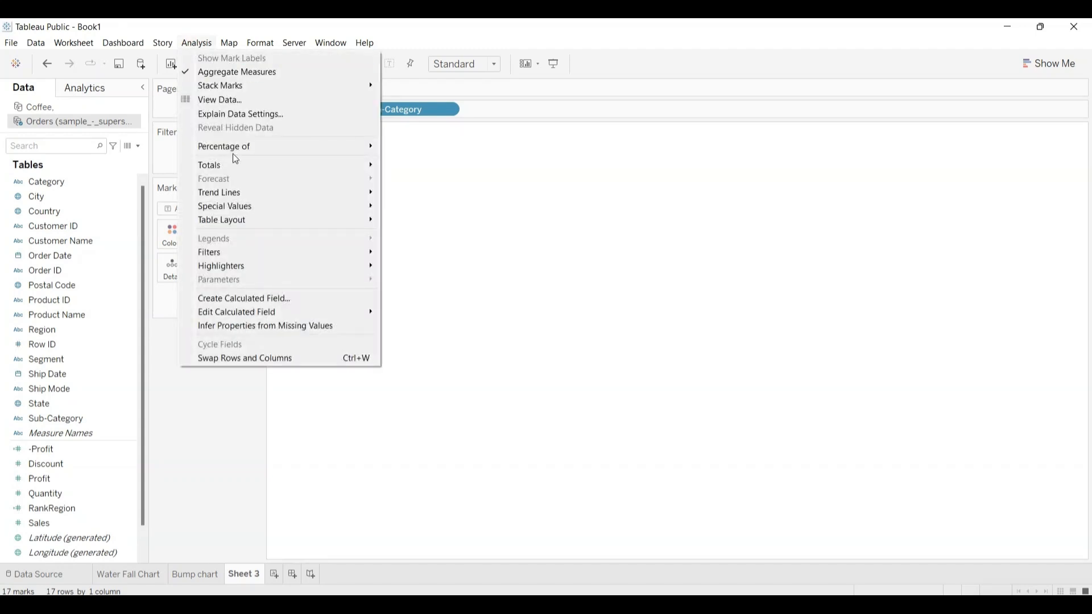
{"action": "left_click", "coordinate": [240, 298]}
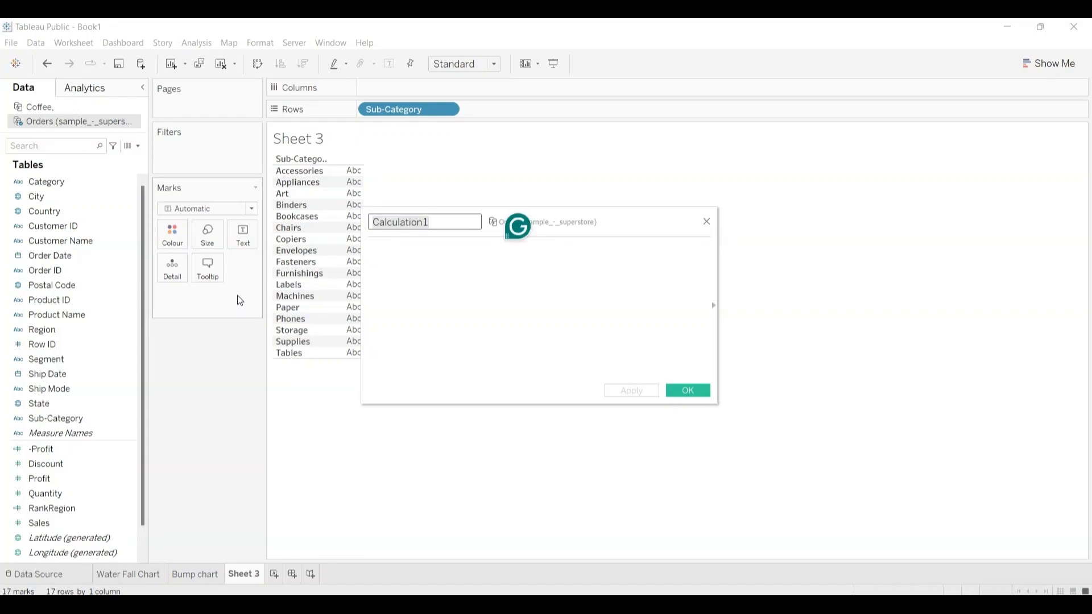
{"action": "type", "text": "2"}
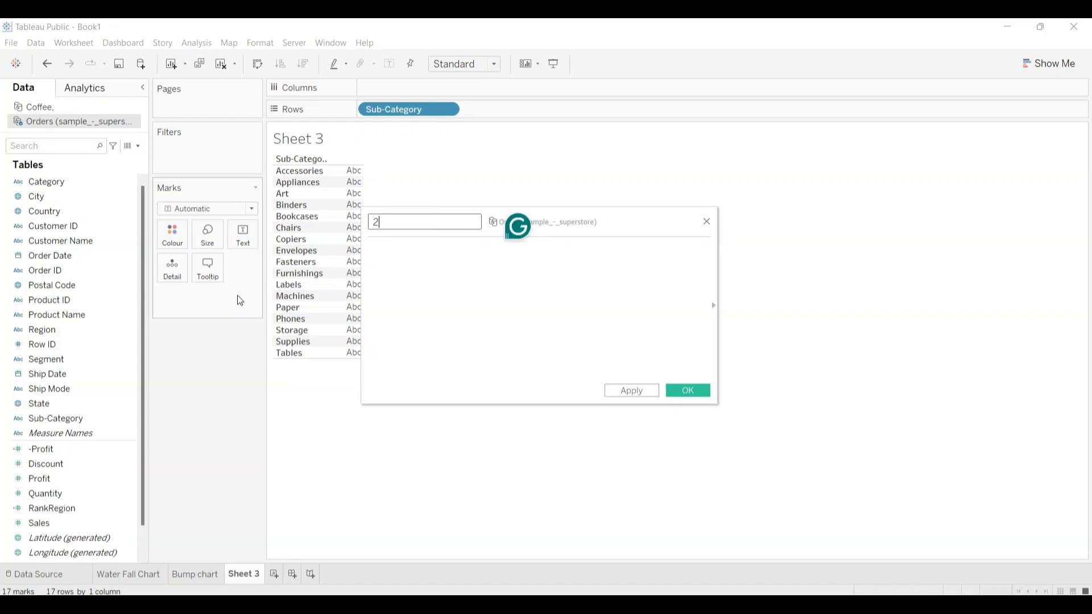
{"action": "type", "text": "014Sales"}
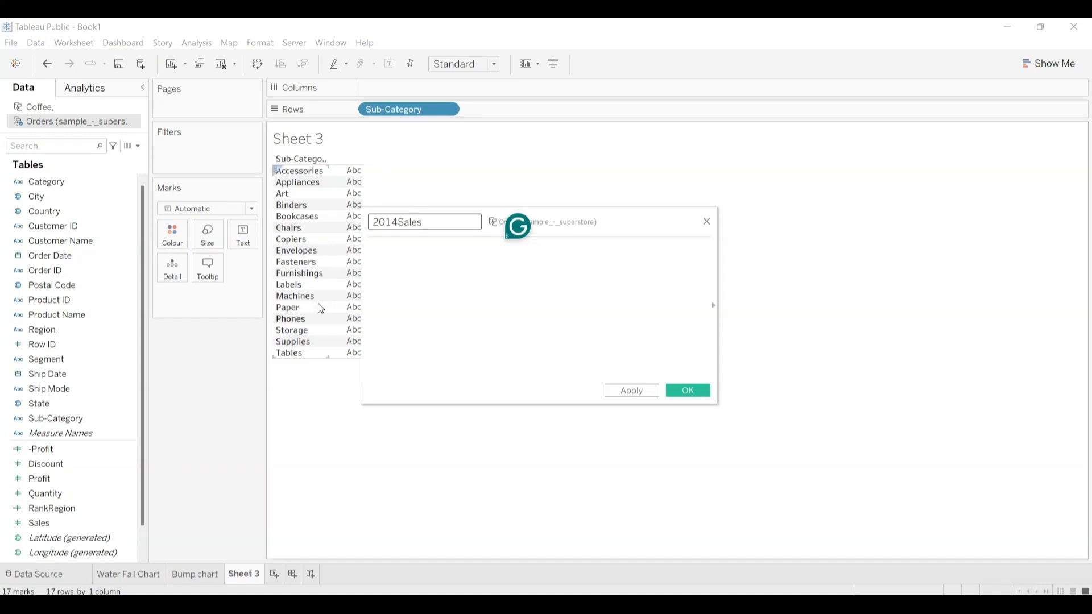
Step: Begin the 2014Sales formula with the condition IF YEAR([Order Date])=2014
{"action": "left_click", "coordinate": [402, 251]}
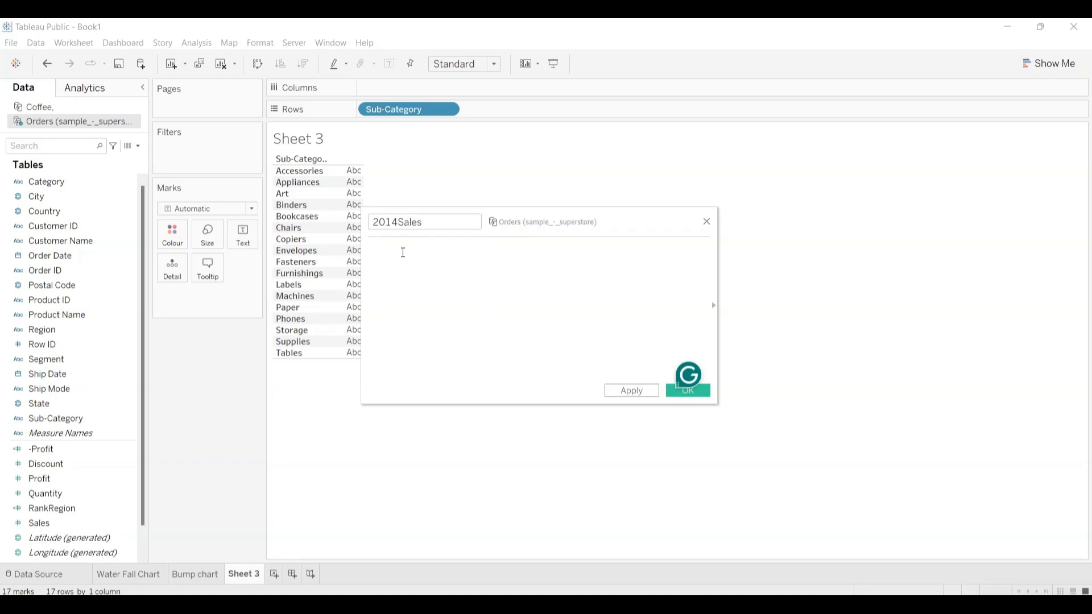
{"action": "type", "text": "if"}
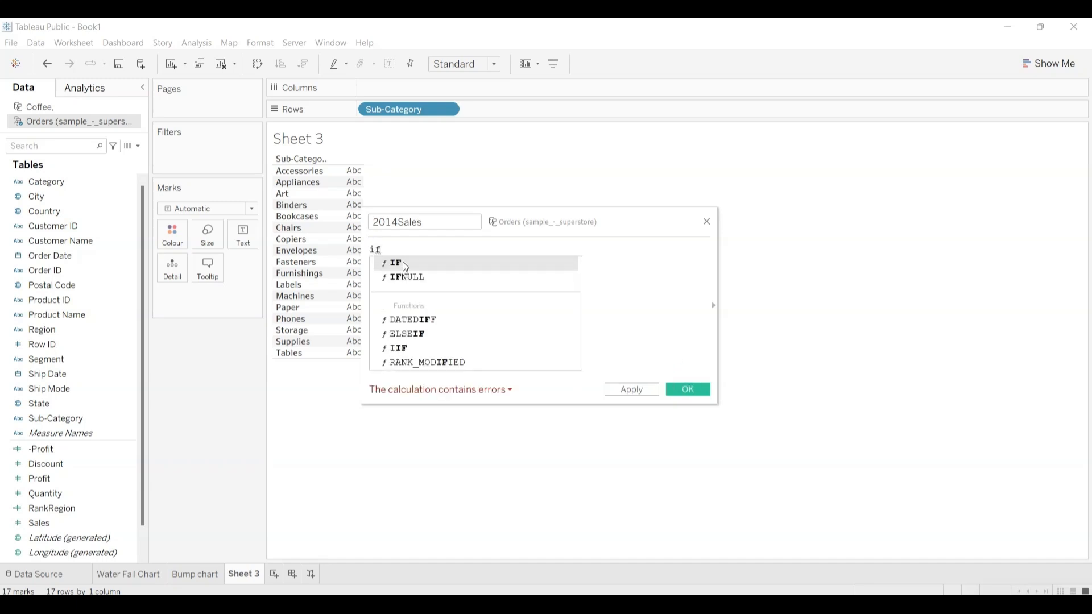
{"action": "left_click", "coordinate": [403, 262]}
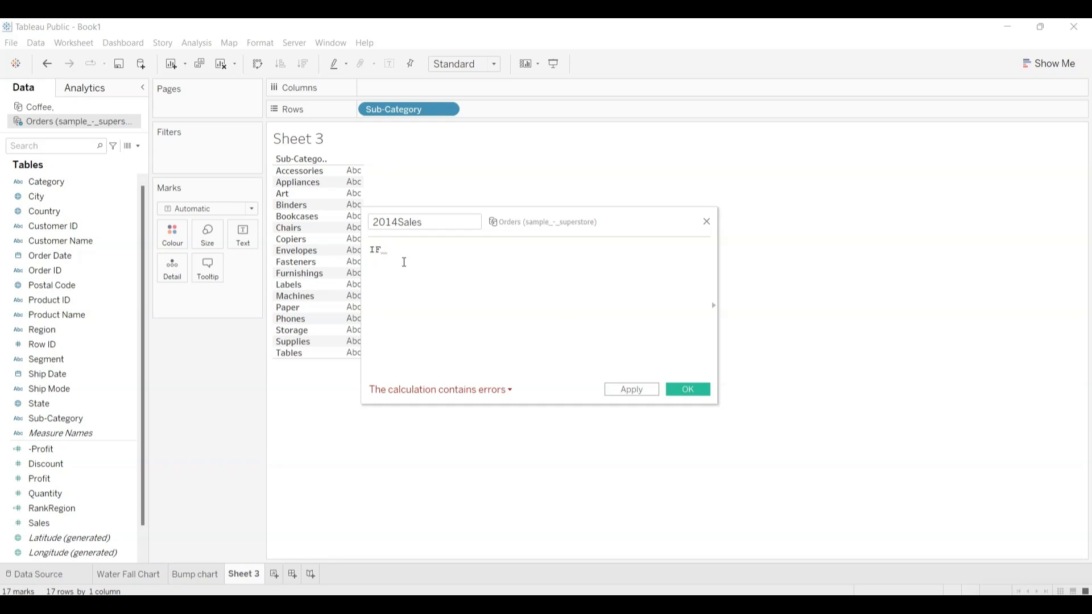
{"action": "type", "text": "year"}
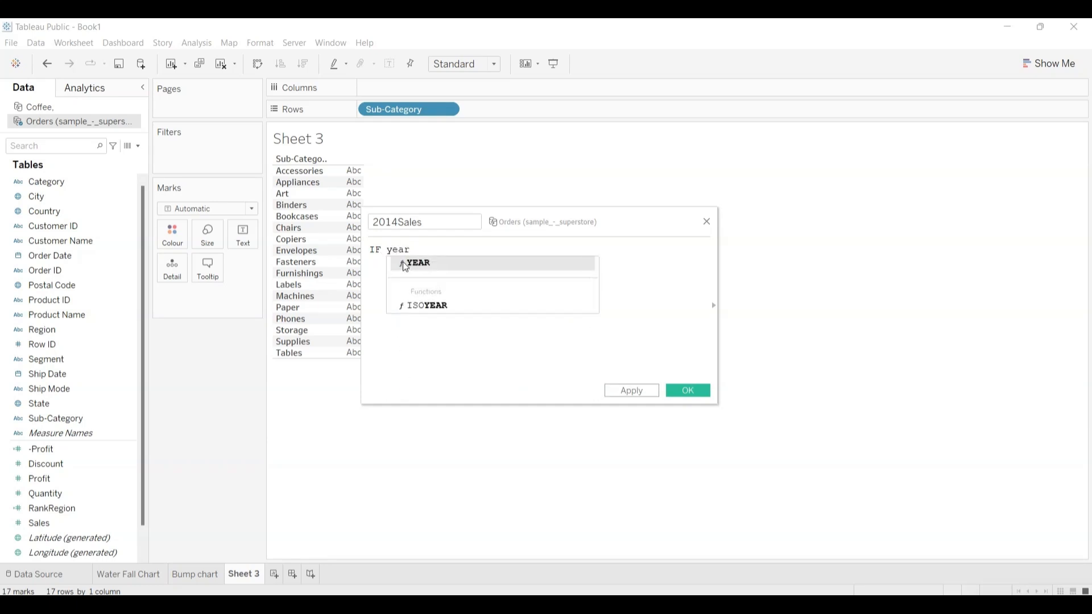
{"action": "left_click", "coordinate": [422, 265]}
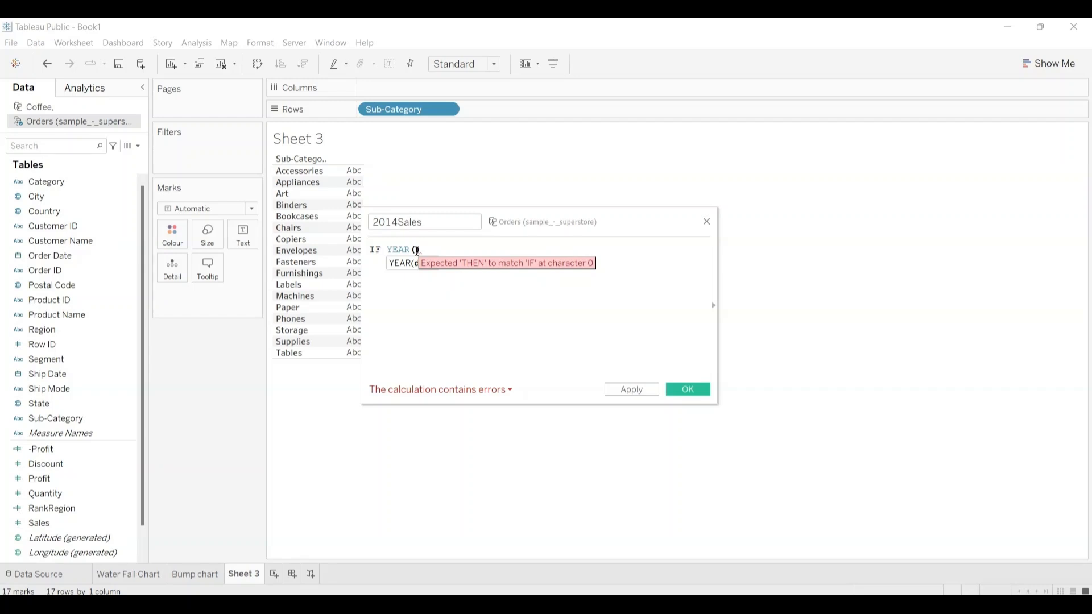
{"action": "type", "text": "or"}
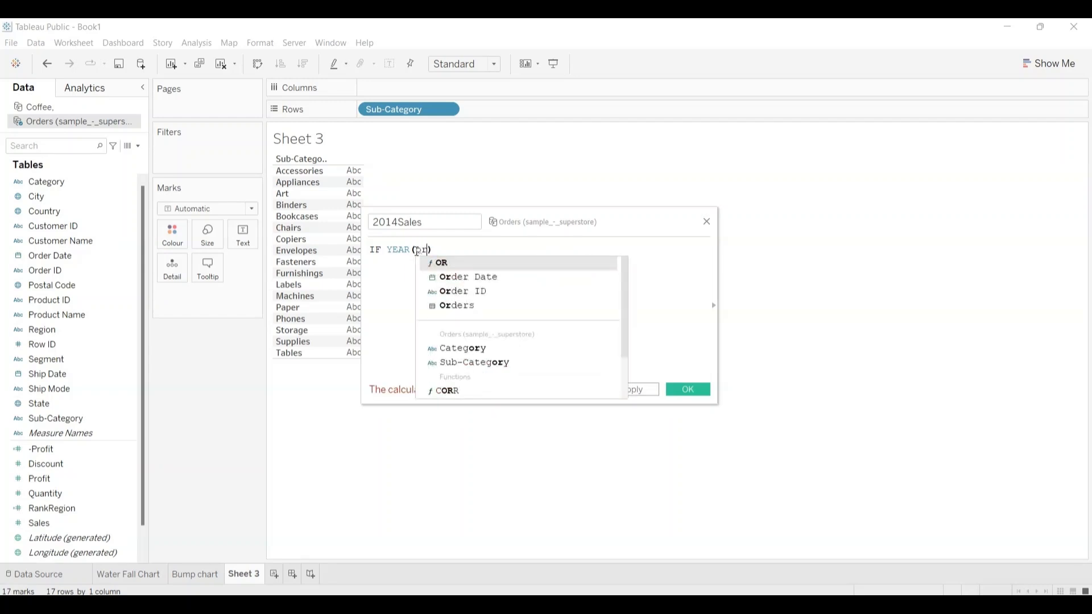
{"action": "double_click", "coordinate": [467, 278]}
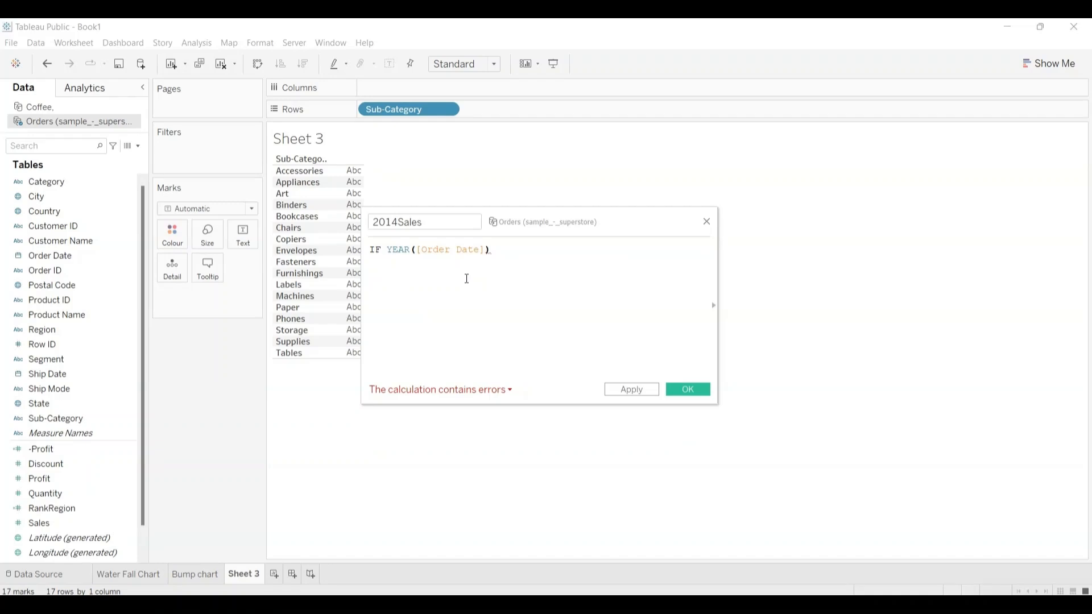
{"action": "type", "text": "=201"}
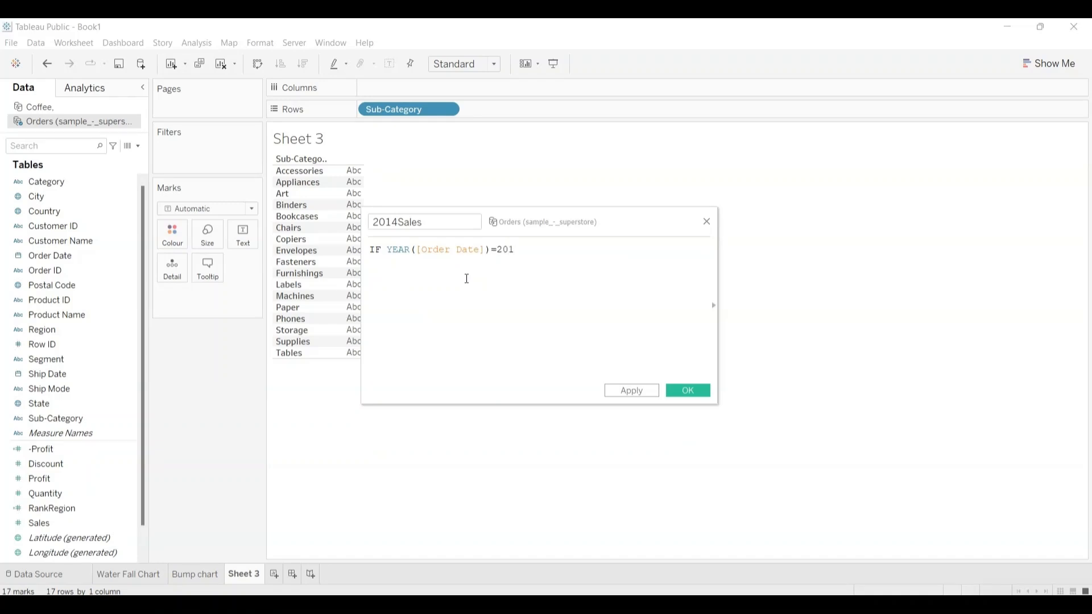
{"action": "type", "text": "4"}
{"action": "type", "text": " yhe"}
Step: Extend the 2014Sales formula's year condition with THEN [Sales]
{"action": "key", "text": "BackSpace"}
{"action": "key", "text": "BackSpace"}
{"action": "key", "text": "BackSpace"}
{"action": "type", "text": "th"}
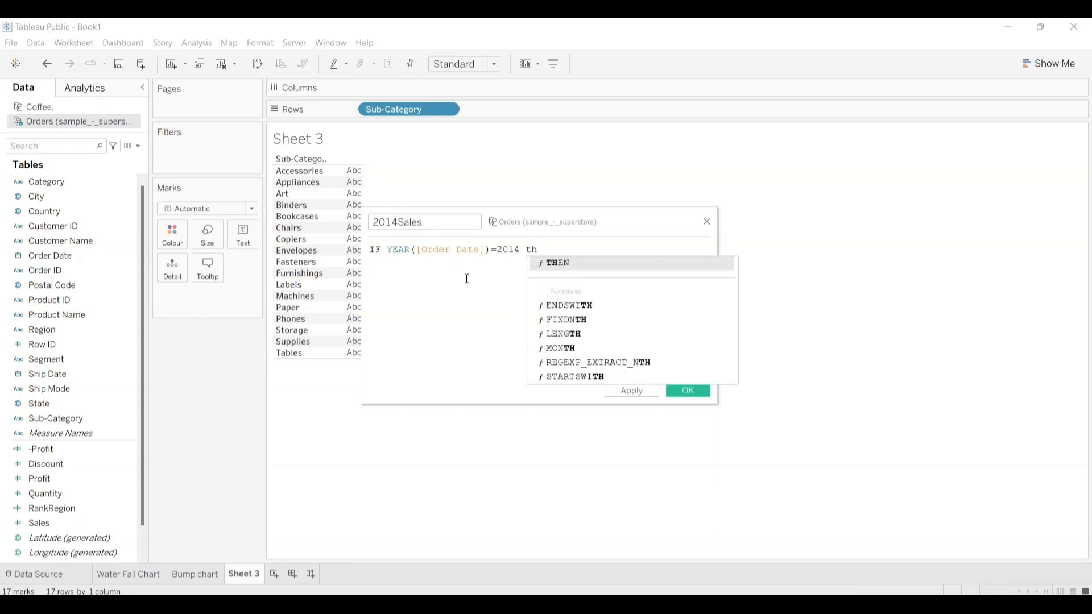
{"action": "left_click", "coordinate": [562, 262]}
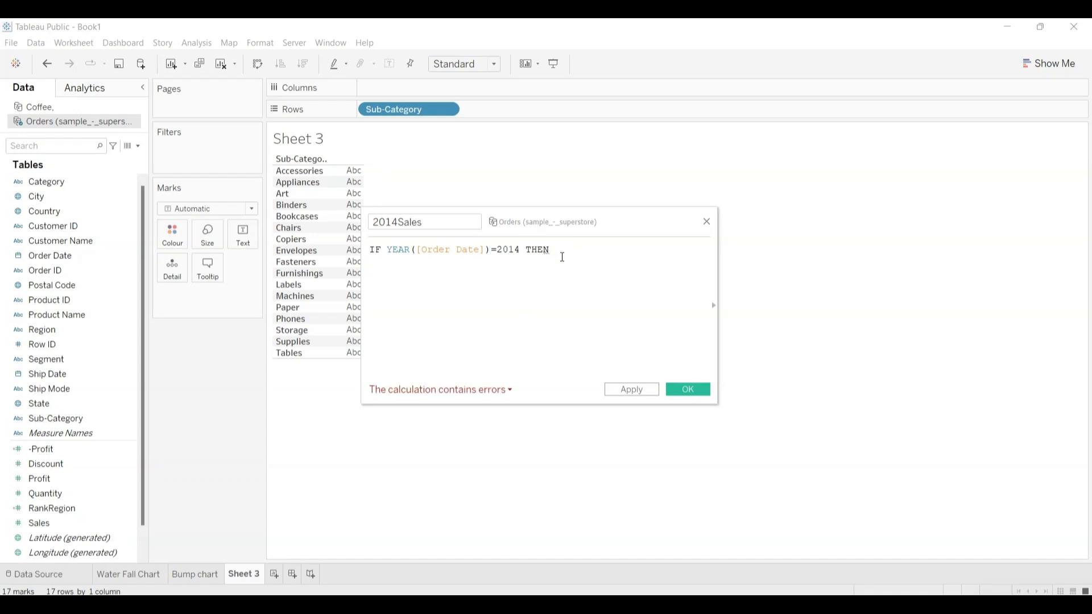
{"action": "type", "text": "sa"}
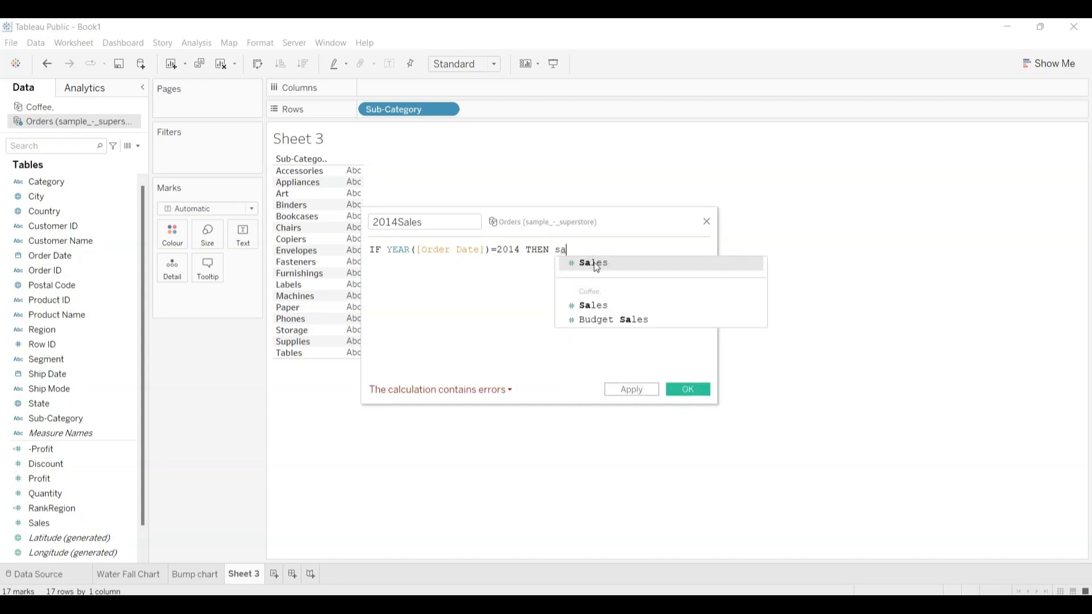
{"action": "left_click", "coordinate": [569, 263]}
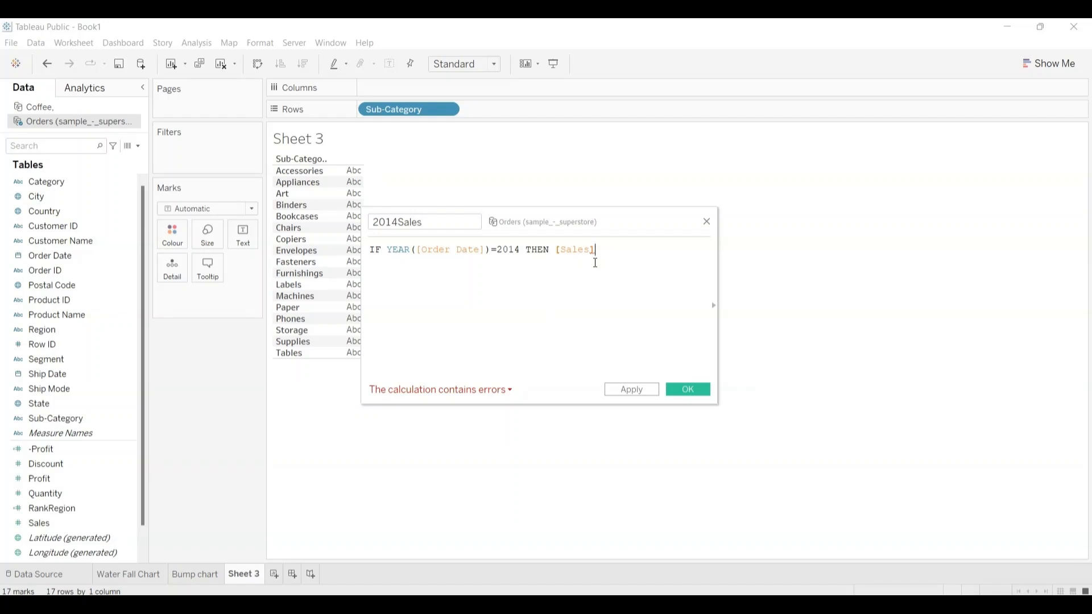
Step: Close the 2014Sales formula with END and save the calculated field
{"action": "type", "text": "edn"}
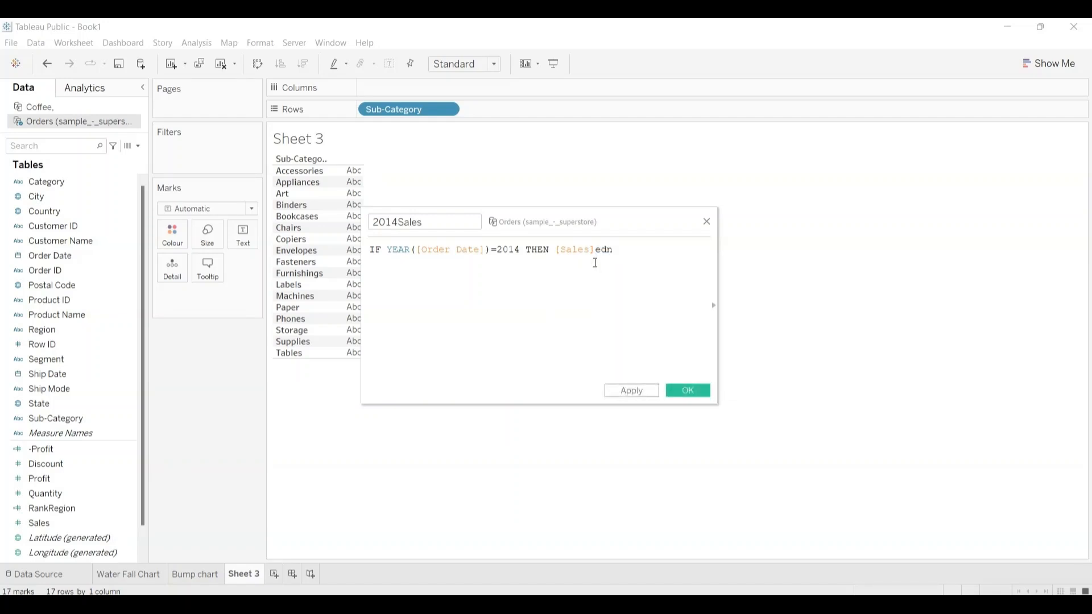
{"action": "key", "text": "BackSpace"}
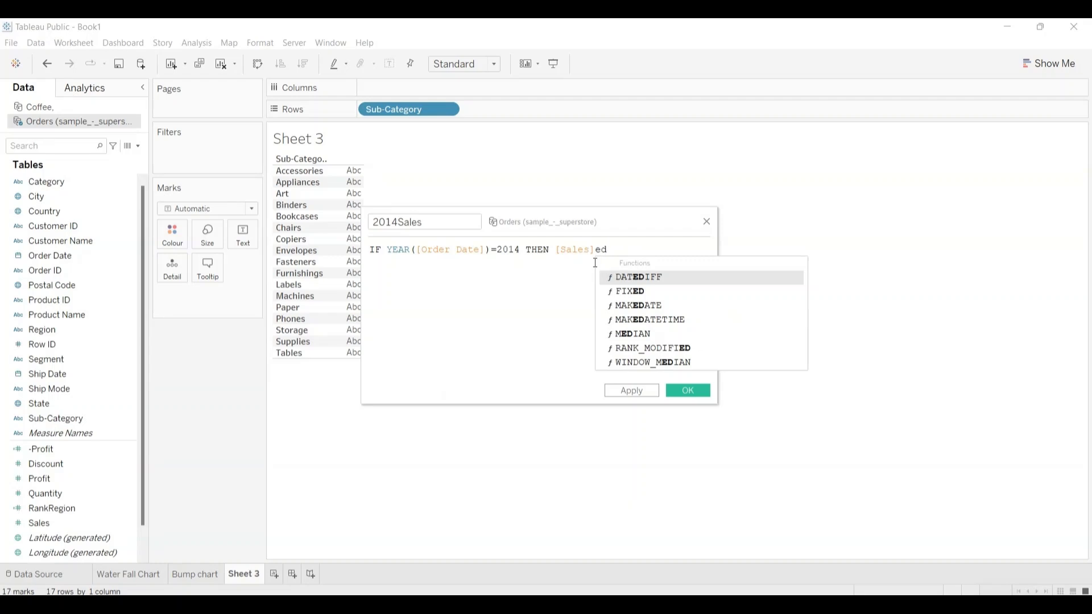
{"action": "key", "text": "BackSpace"}
{"action": "type", "text": "nd"}
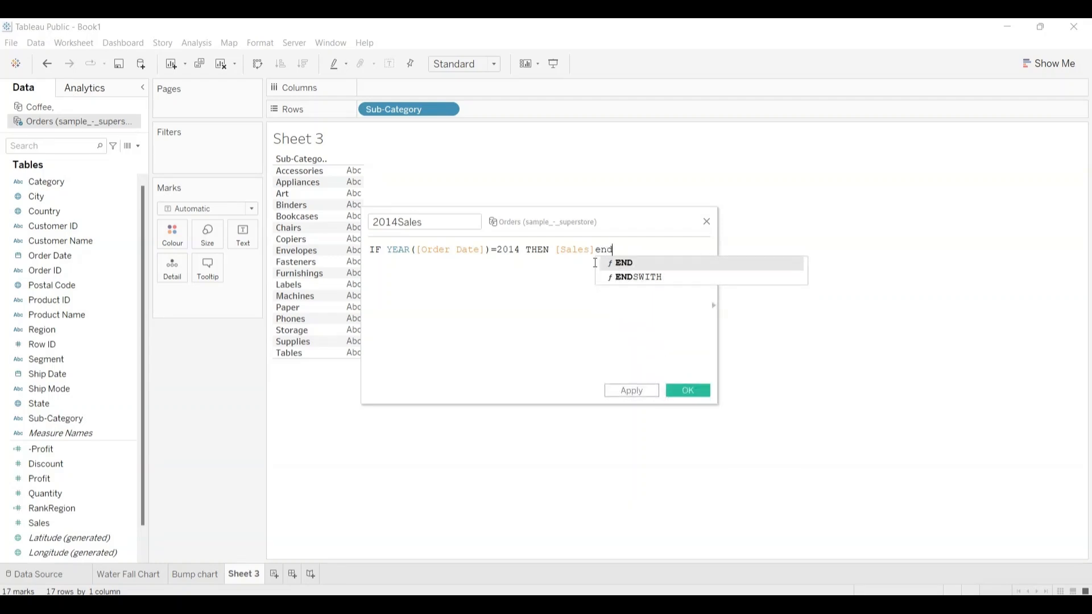
{"action": "left_click", "coordinate": [628, 266]}
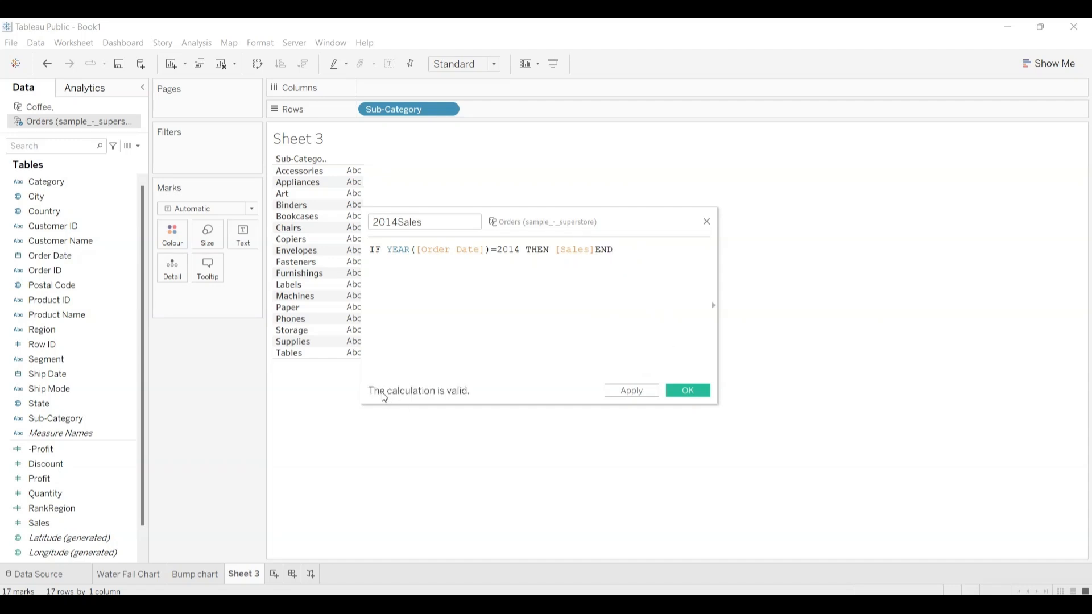
{"action": "left_click", "coordinate": [681, 391]}
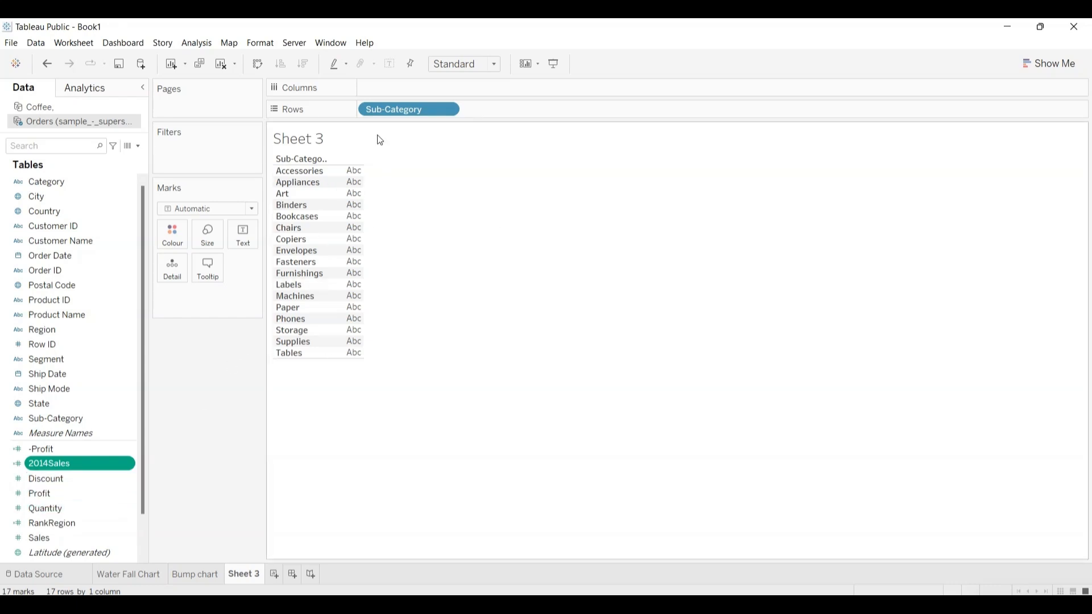
Step: Create another calculated field and name it 2015Sales
{"action": "left_click", "coordinate": [197, 43]}
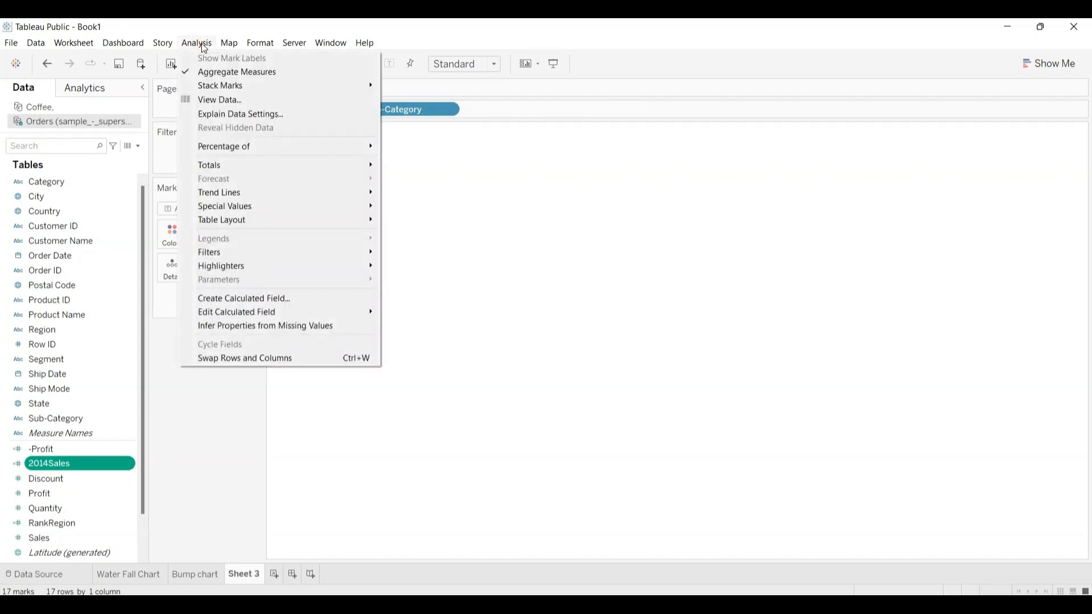
{"action": "left_click", "coordinate": [268, 297]}
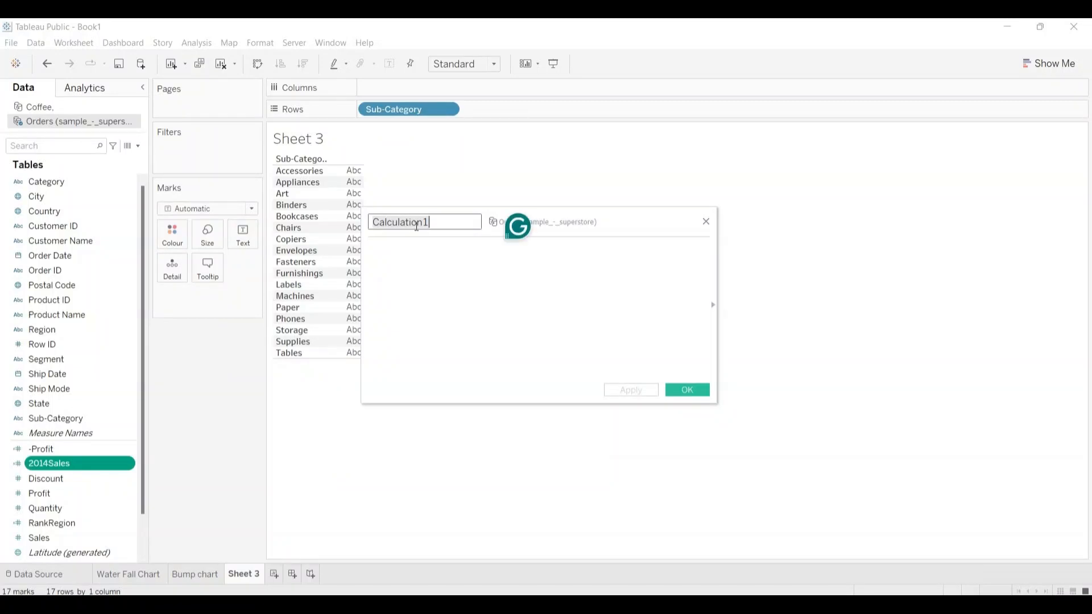
{"action": "type", "text": "20"}
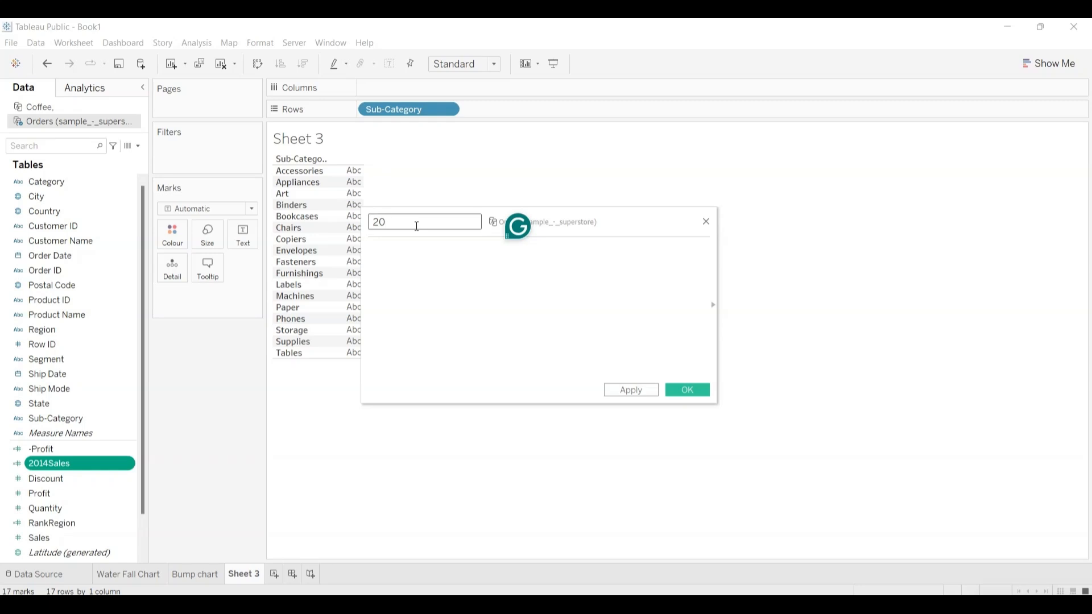
{"action": "type", "text": "15Sales"}
Step: Begin the 2015Sales formula with IF YEAR([Order Date]) followed by an equals sign
{"action": "left_click", "coordinate": [409, 266]}
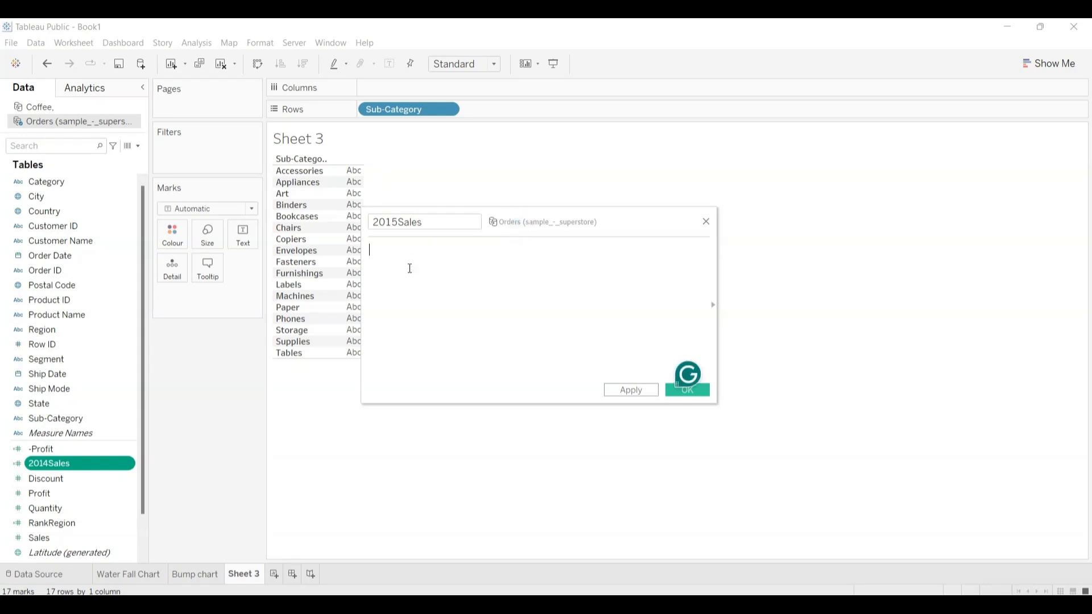
{"action": "type", "text": "if"}
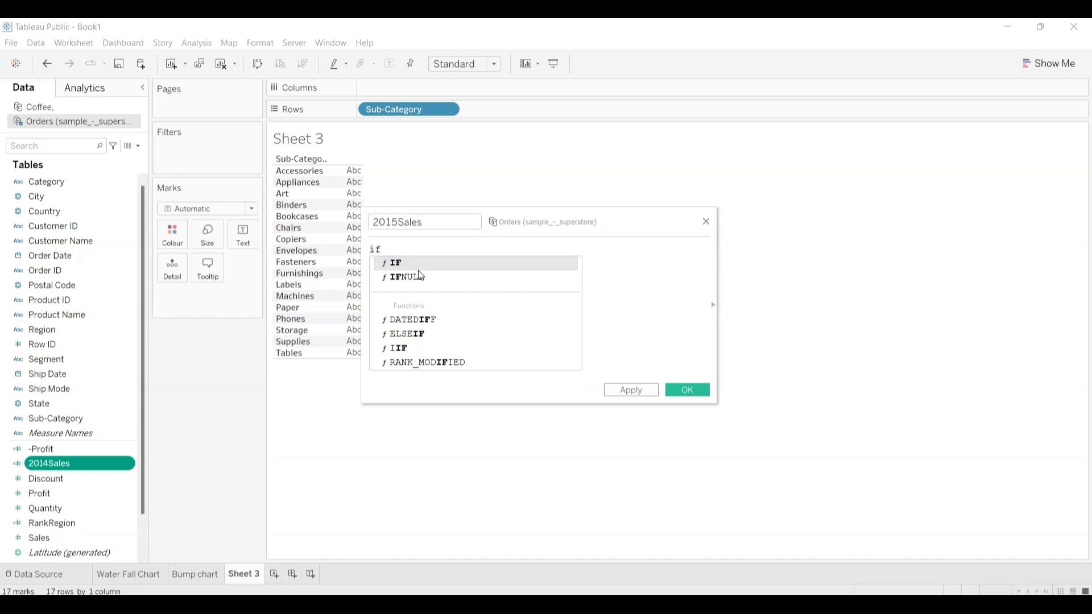
{"action": "left_click", "coordinate": [415, 264]}
{"action": "type", "text": "yea"}
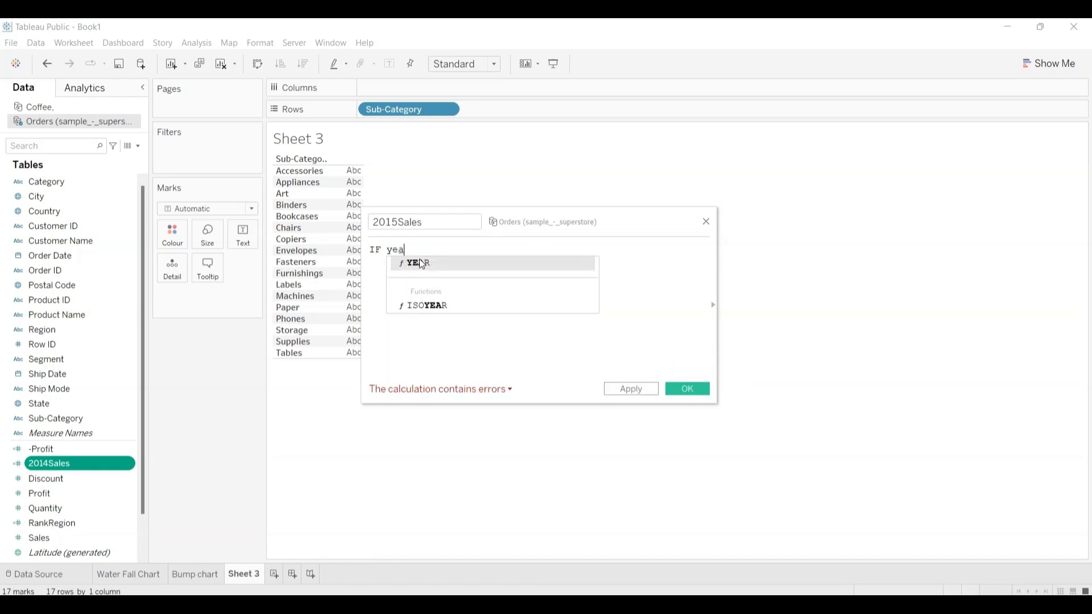
{"action": "left_click", "coordinate": [421, 263]}
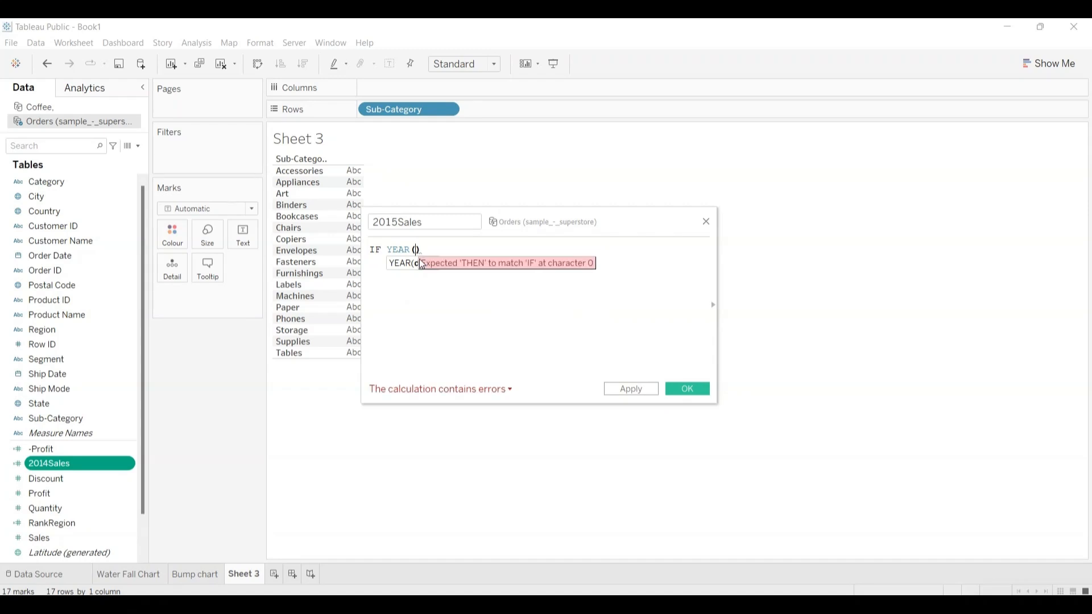
{"action": "type", "text": "ord"}
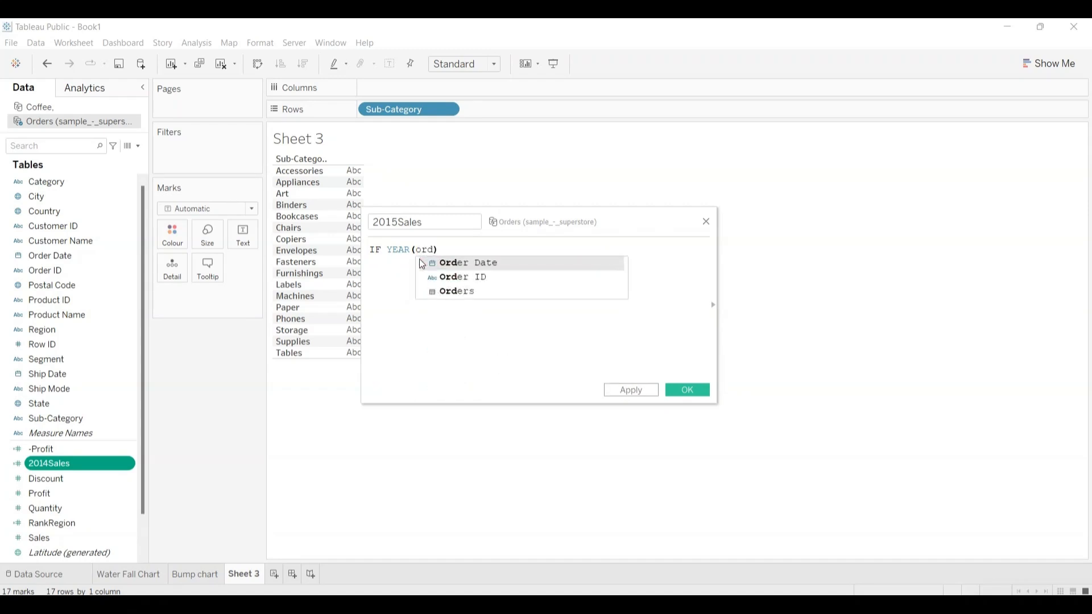
{"action": "left_click", "coordinate": [451, 264]}
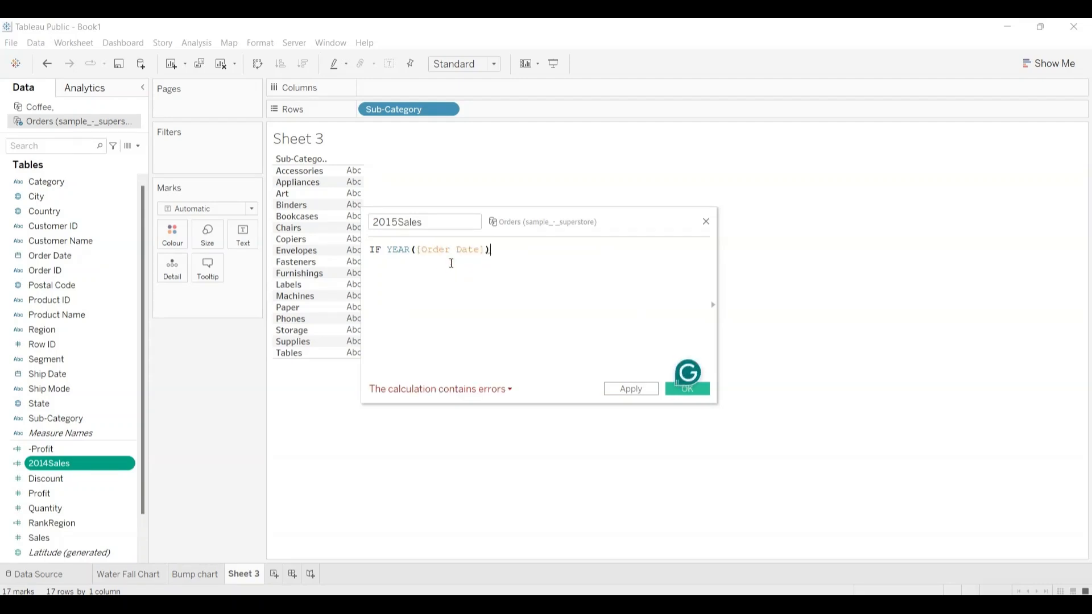
{"action": "type", "text": "=2014"}
{"action": "type", "text": "then"}
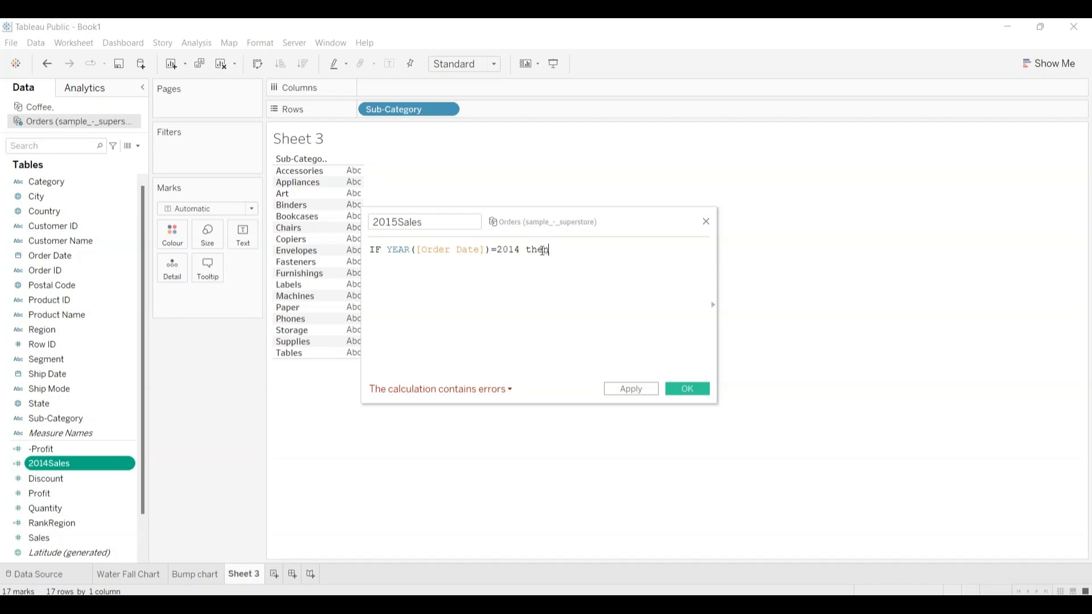
{"action": "mouse_move", "coordinate": [543, 251]}
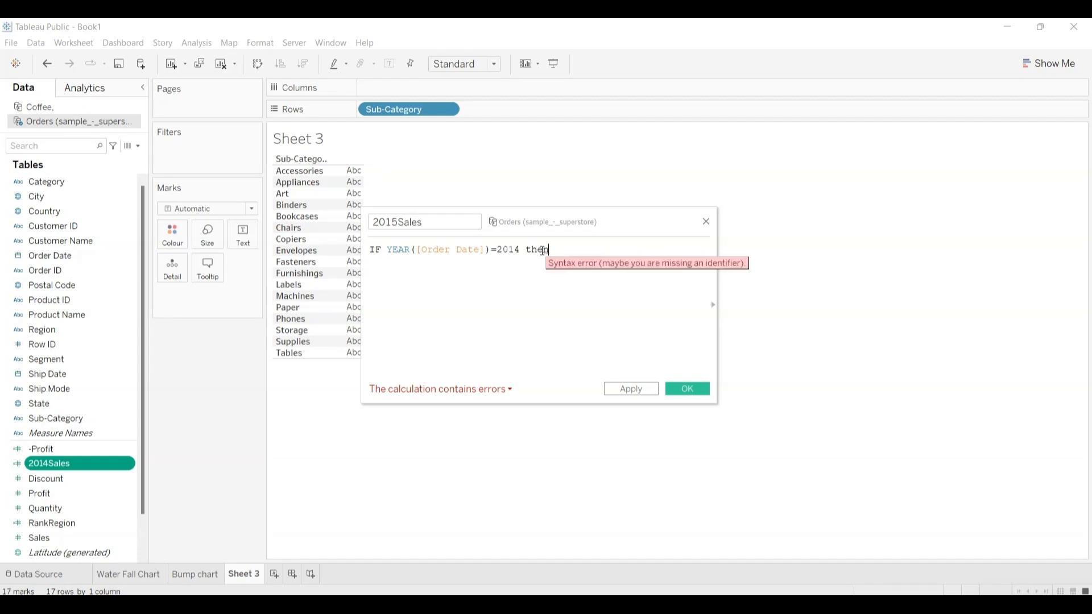
{"action": "key", "text": "BackSpace"}
{"action": "key", "text": "BackSpace"}
{"action": "key", "text": "BackSpace"}
{"action": "key", "text": "BackSpace"}
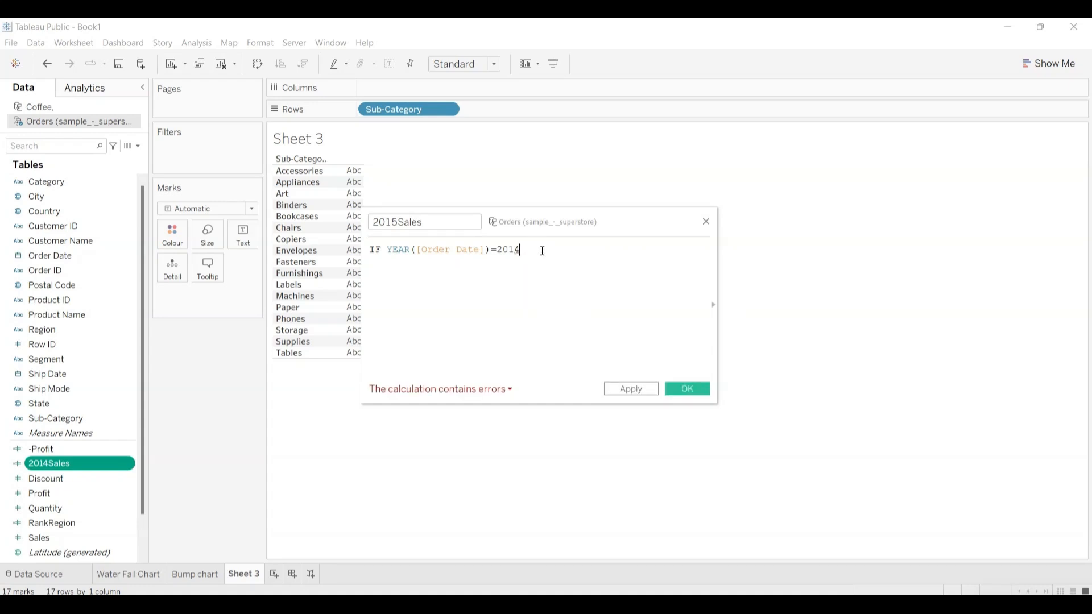
{"action": "type", "text": "t"}
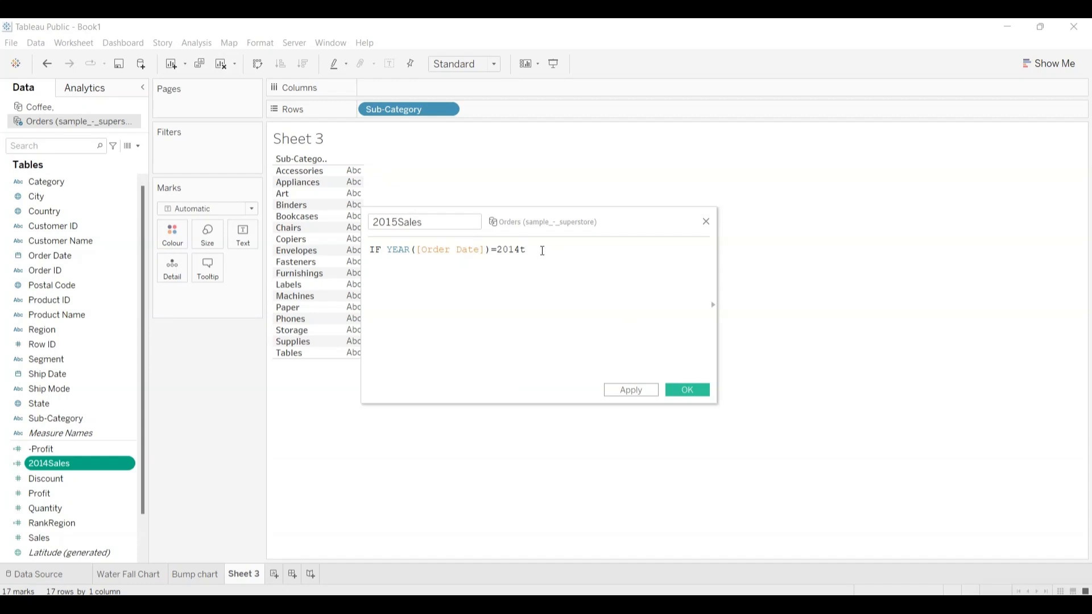
{"action": "key", "text": "BackSpace"}
{"action": "type", "text": "th"}
{"action": "type", "text": "e"}
{"action": "key", "text": "BackSpace"}
{"action": "key", "text": "BackSpace"}
{"action": "key", "text": "BackSpace"}
{"action": "key", "text": "BackSpace"}
{"action": "key", "text": "BackSpace"}
{"action": "key", "text": "BackSpace"}
{"action": "key", "text": "BackSpace"}
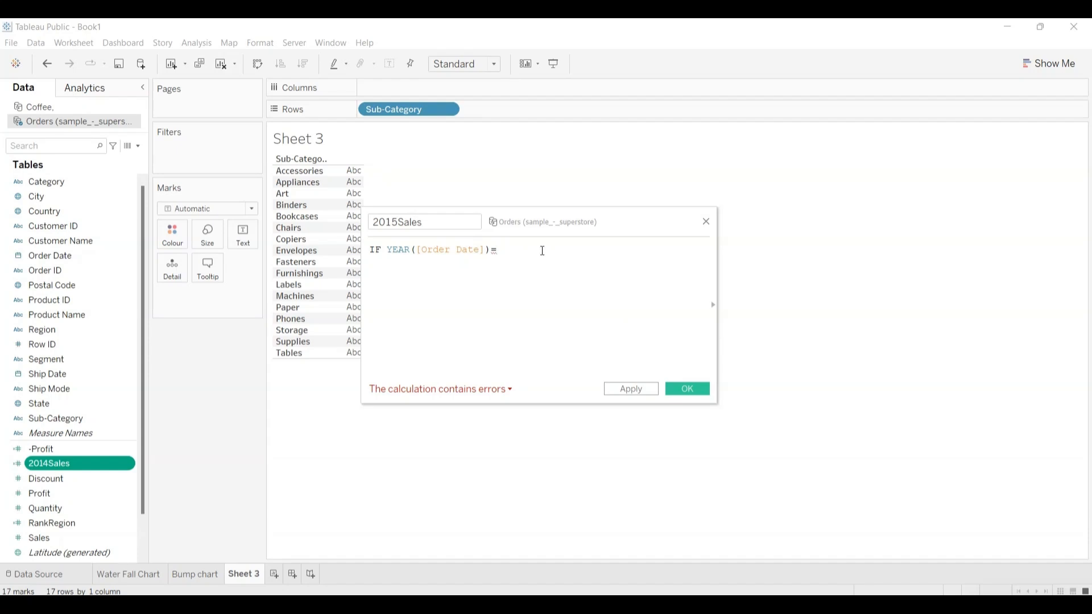
Step: Complete the 2015Sales condition by comparing the order year with 2015 and adding THEN
{"action": "type", "text": "20"}
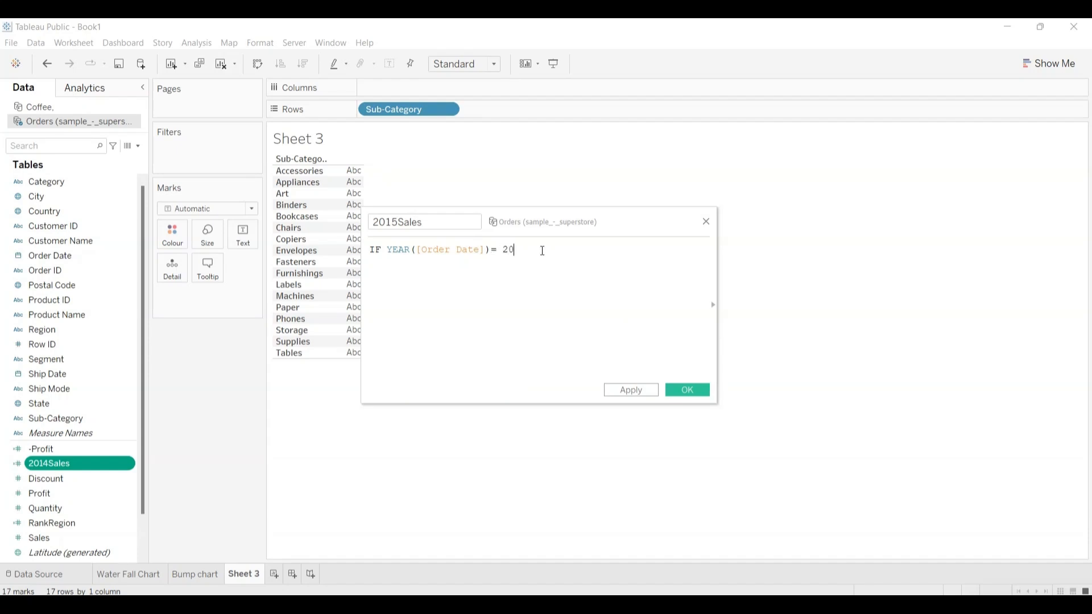
{"action": "type", "text": "15 the"}
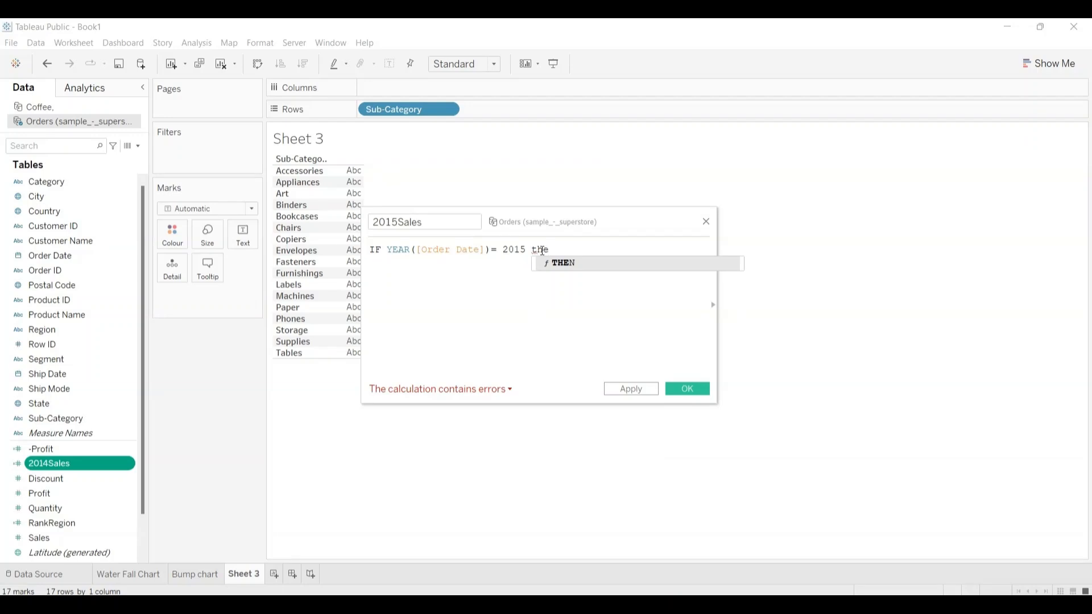
{"action": "left_click", "coordinate": [561, 265]}
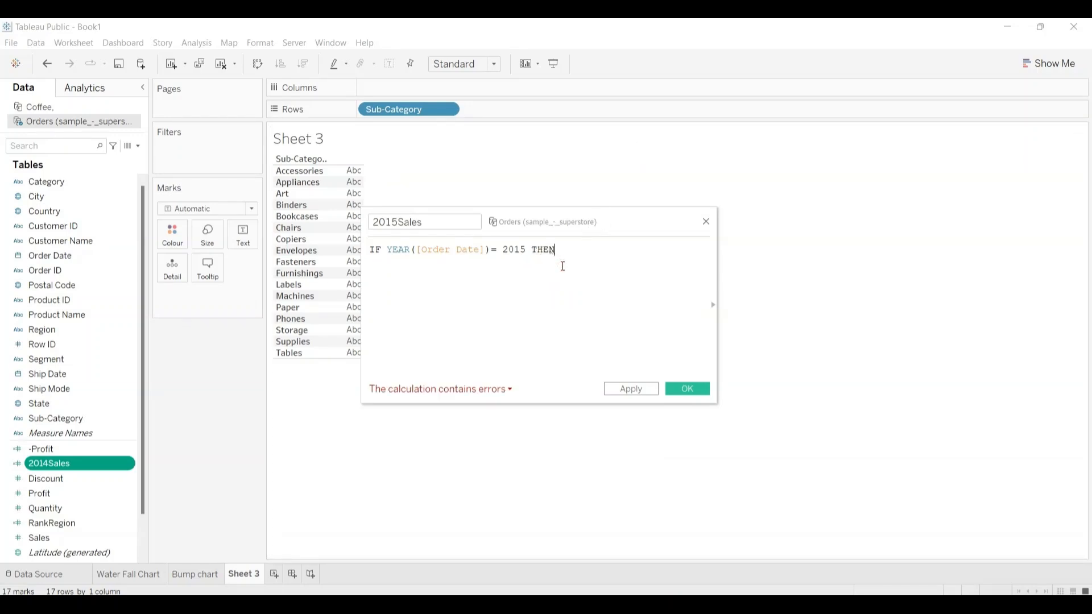
Step: Finish the 2015Sales formula with [Sales] END and save the calculated field
{"action": "type", "text": "sa"}
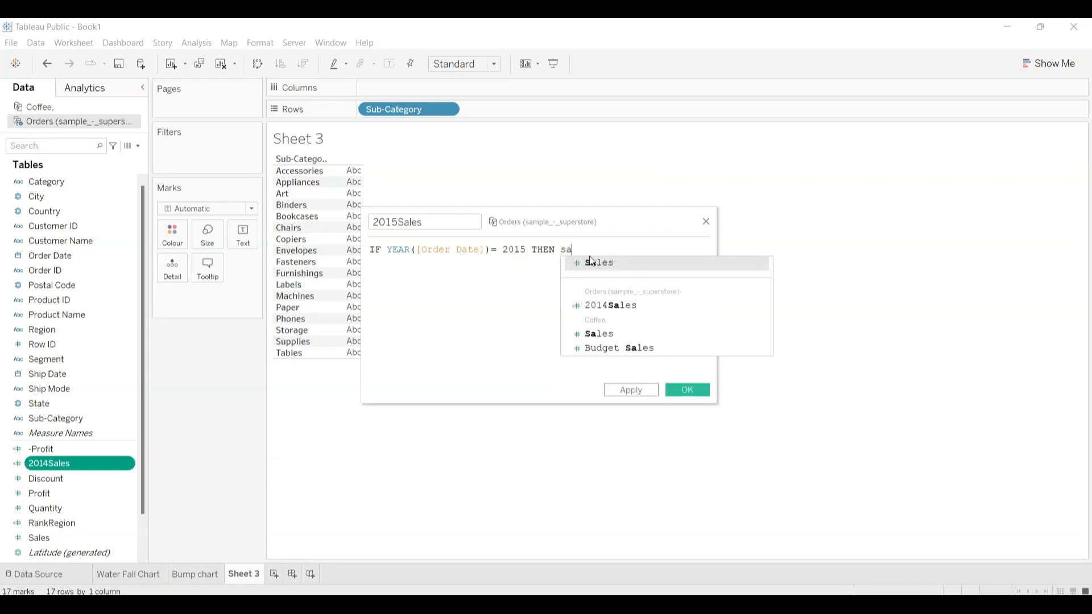
{"action": "left_click", "coordinate": [598, 263]}
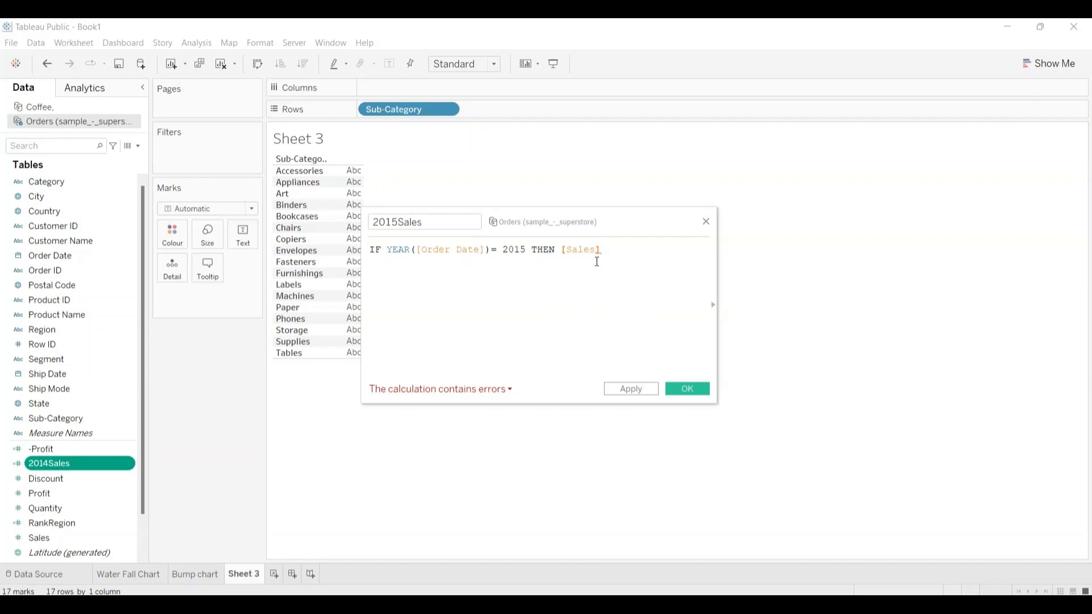
{"action": "type", "text": "end"}
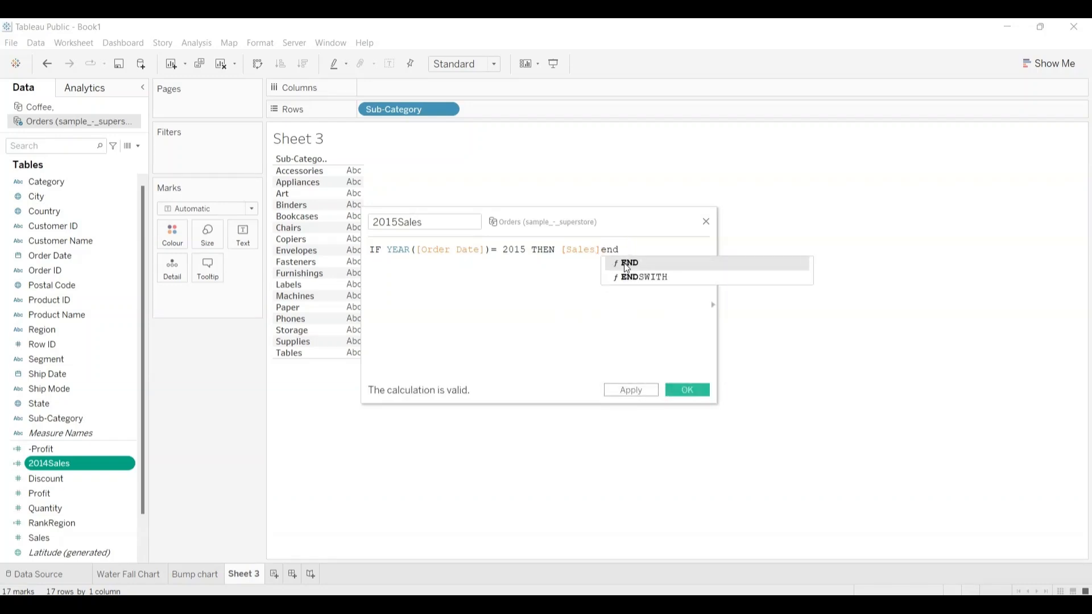
{"action": "left_click", "coordinate": [624, 263]}
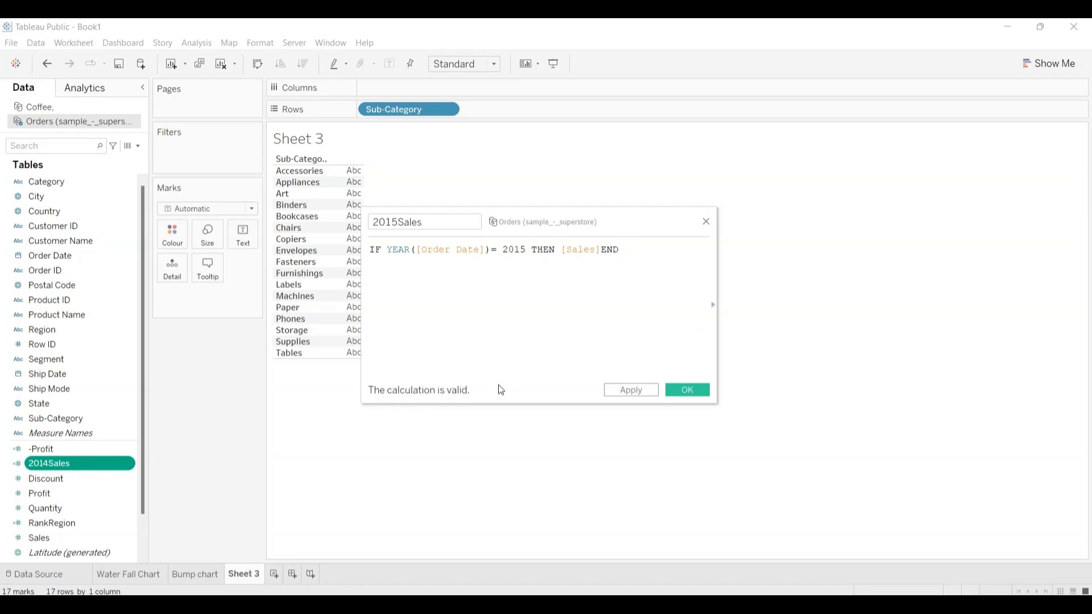
{"action": "left_click", "coordinate": [688, 390]}
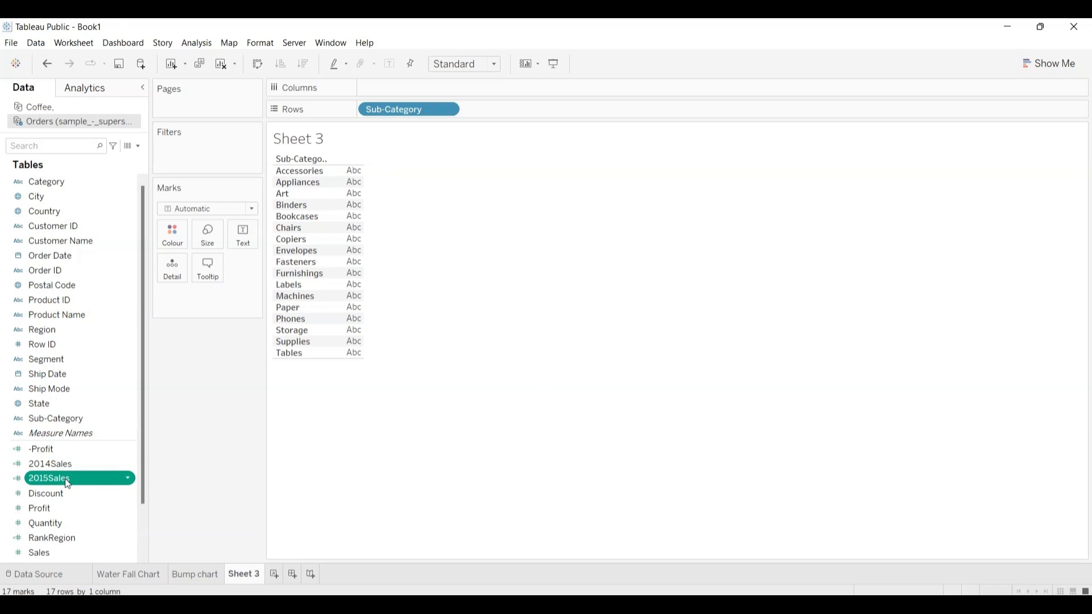
Step: Place 2015Sales on the columns of Sheet 3 and add 2014Sales to the marks as Detail
{"action": "left_click_drag", "start_coordinate": [64, 479], "coordinate": [403, 89]}
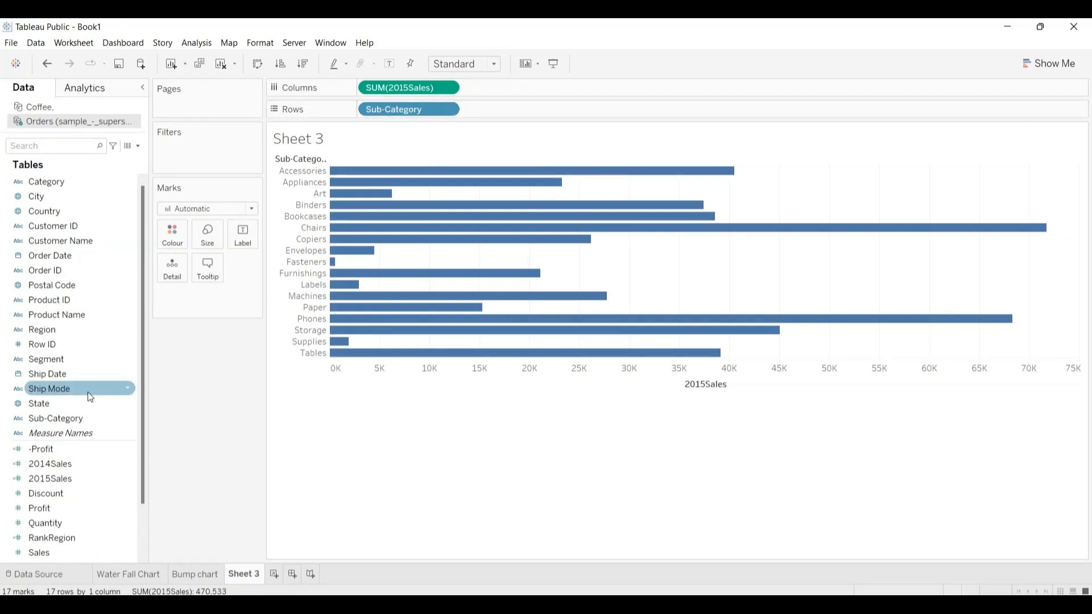
{"action": "left_click", "coordinate": [49, 462]}
{"action": "left_click", "coordinate": [49, 461]}
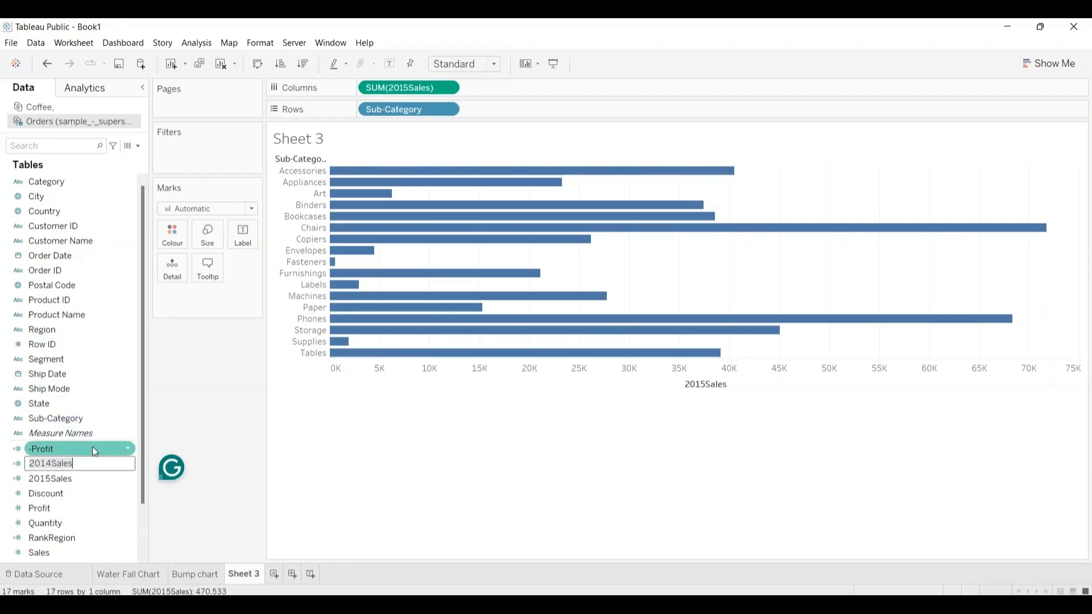
{"action": "key", "text": "Return"}
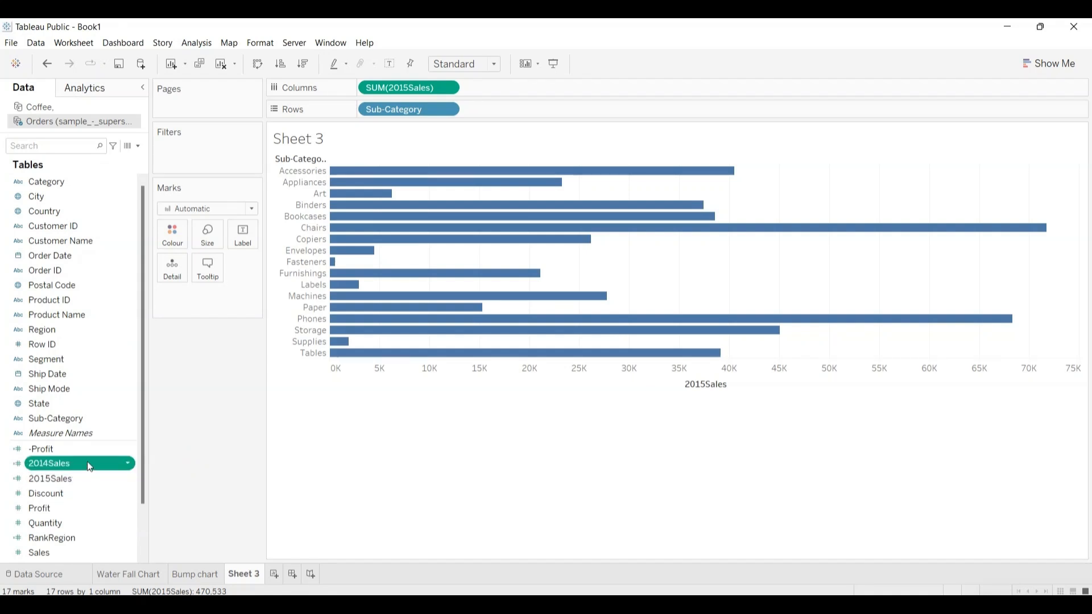
{"action": "left_click_drag", "start_coordinate": [86, 462], "coordinate": [179, 269]}
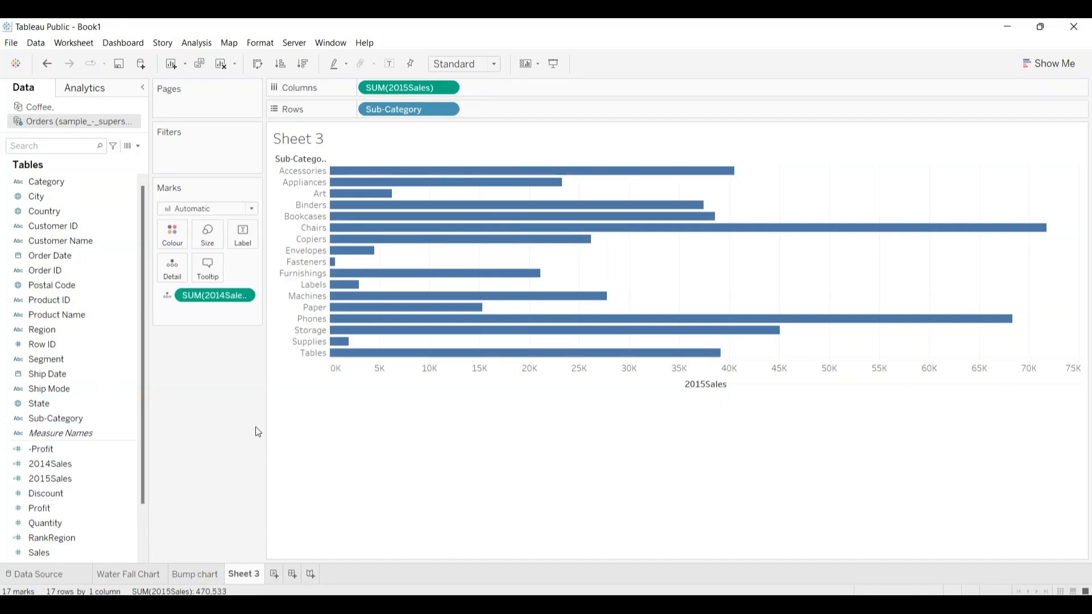
Step: Add a per-cell reference line to the 2015Sales bar chart, using the average of SUM(2014Sales) as its value
{"action": "left_click", "coordinate": [86, 88]}
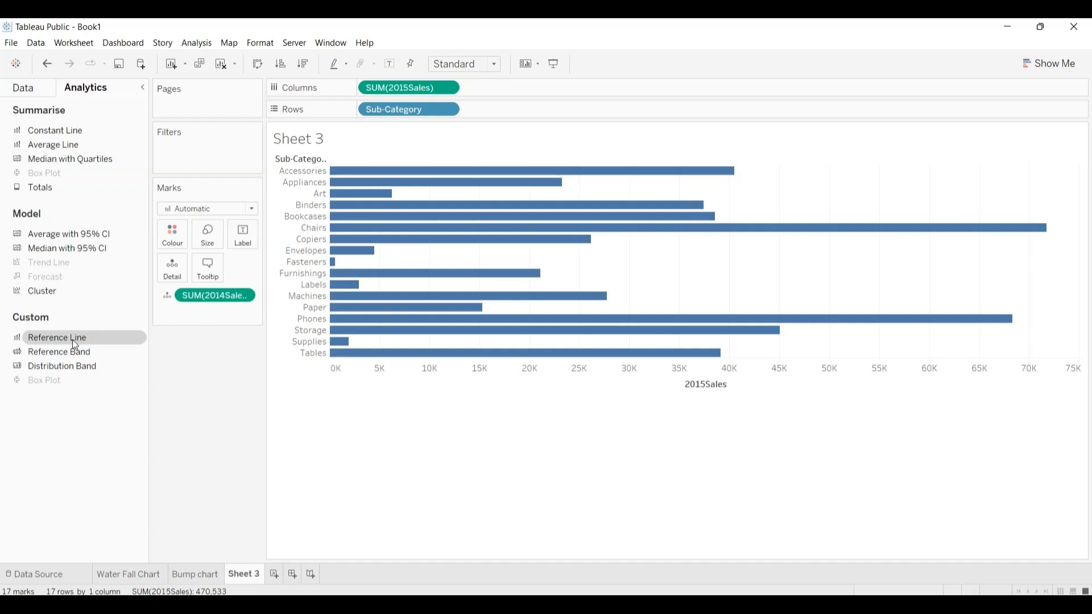
{"action": "left_click_drag", "start_coordinate": [56, 335], "coordinate": [461, 165]}
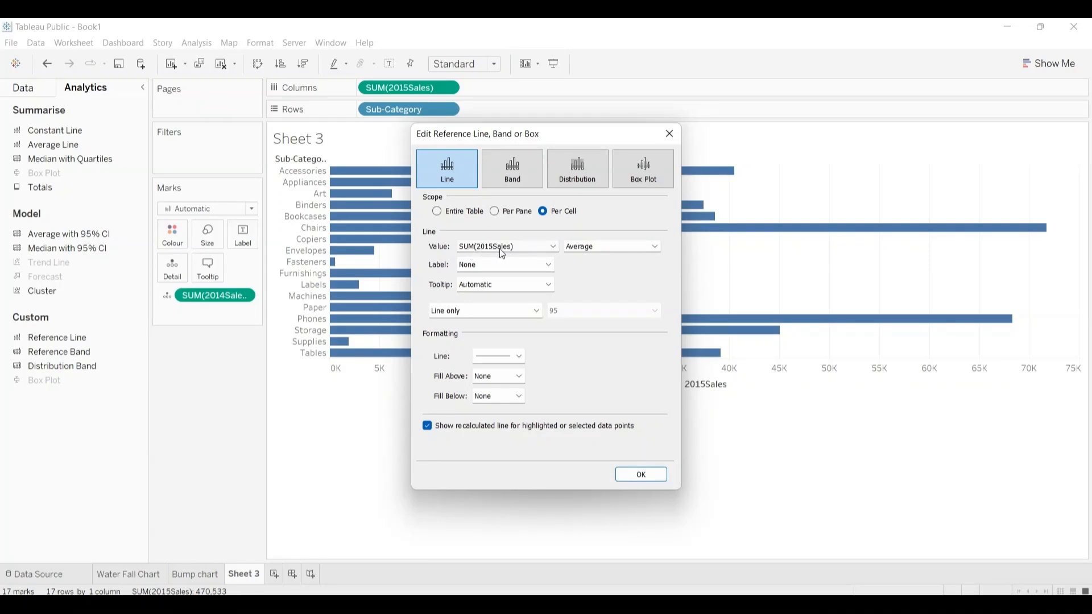
{"action": "left_click", "coordinate": [552, 246]}
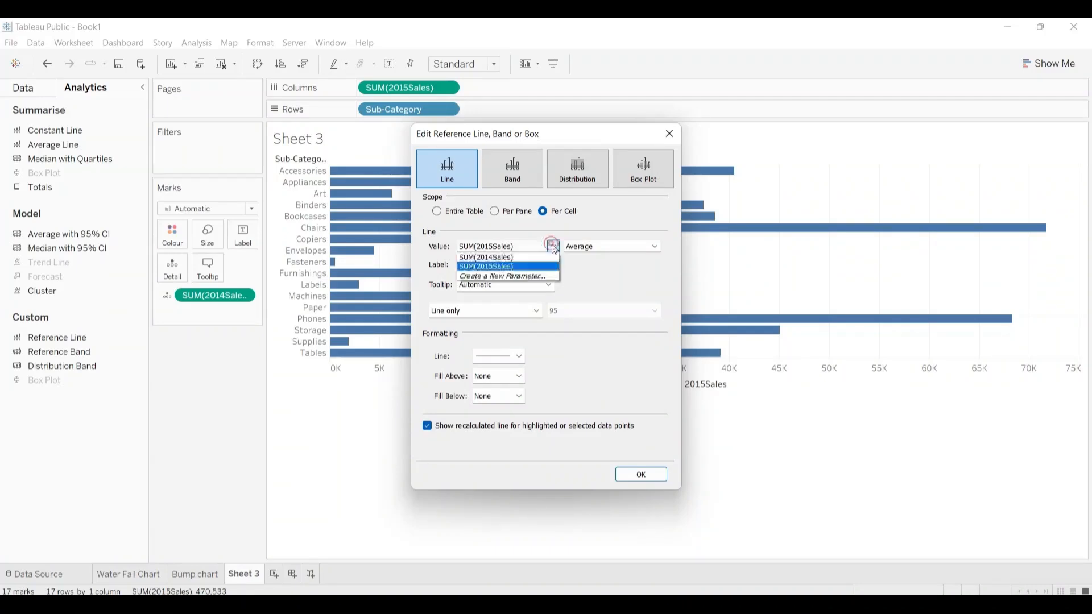
{"action": "left_click", "coordinate": [514, 256]}
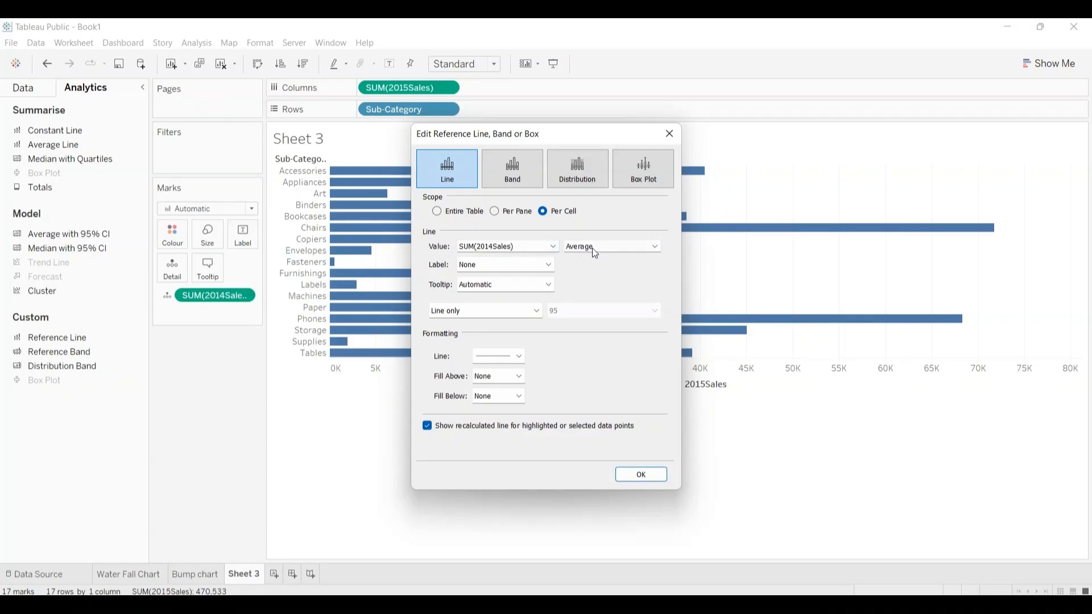
Step: Format the reference line in orange with the third line thickness and apply it to the chart
{"action": "left_click", "coordinate": [520, 357]}
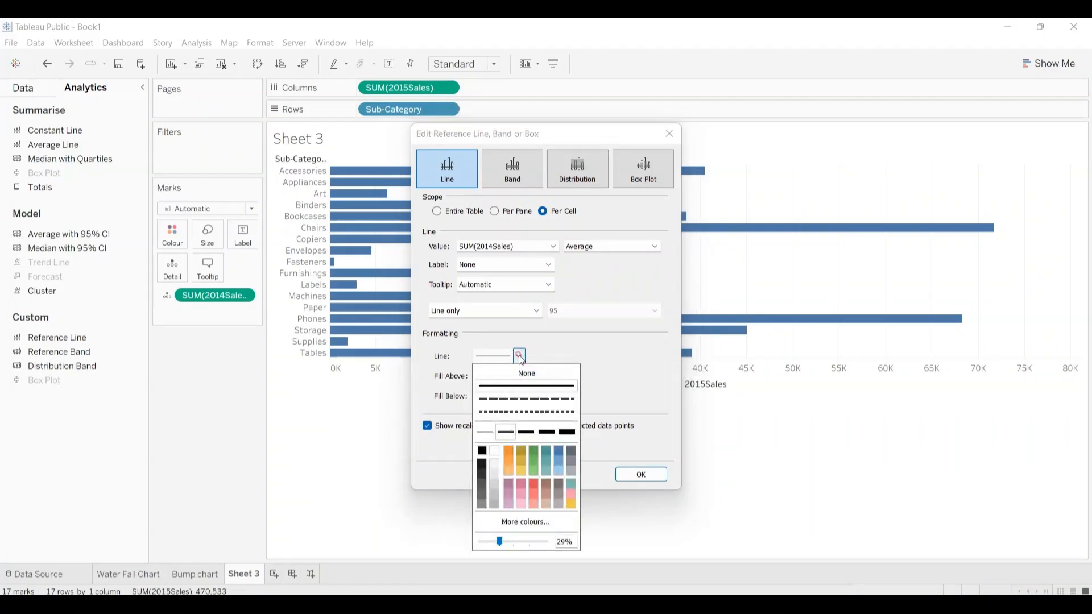
{"action": "left_click", "coordinate": [509, 452]}
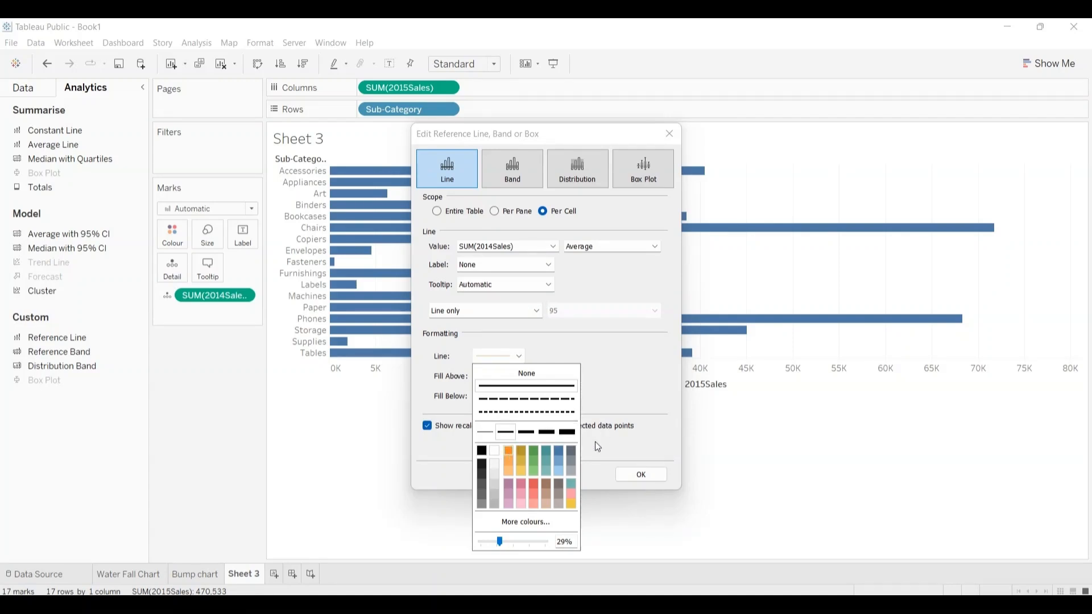
{"action": "left_click", "coordinate": [533, 433]}
{"action": "left_click", "coordinate": [645, 383]}
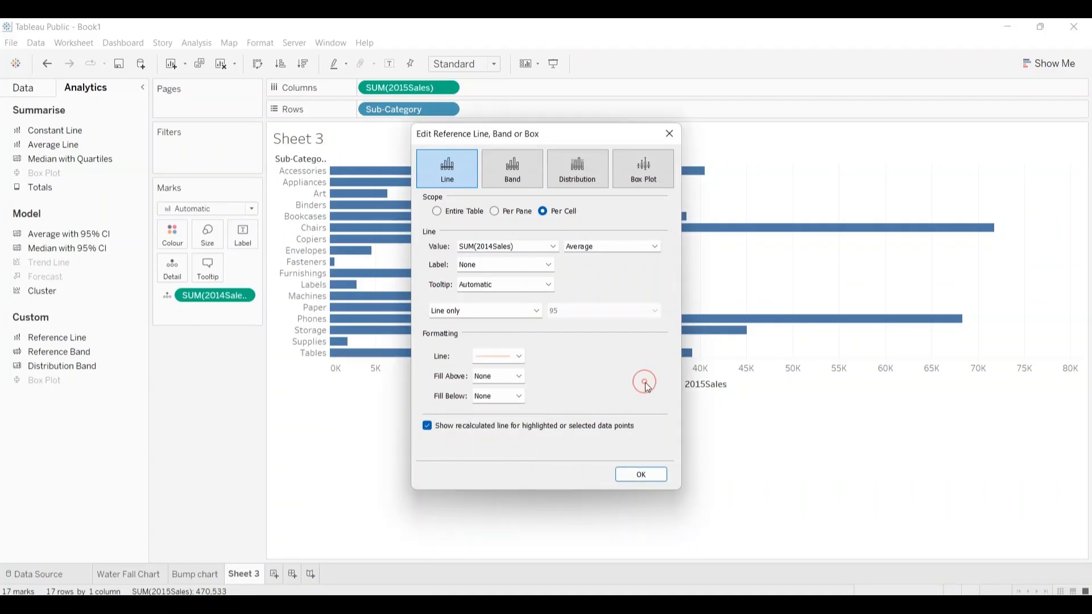
{"action": "left_click", "coordinate": [635, 475]}
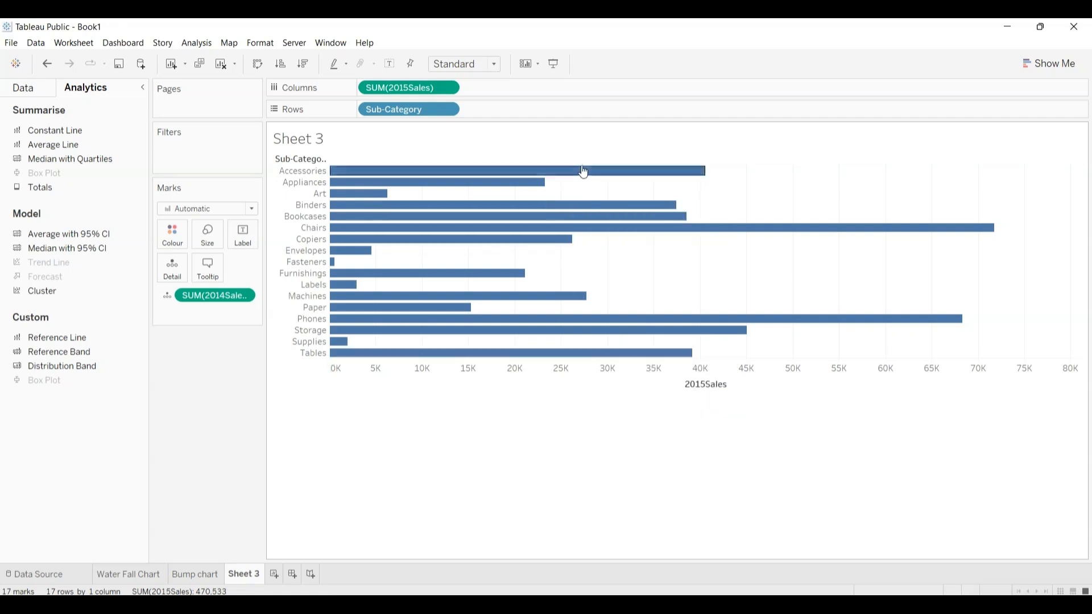
Step: Add another reference line to the 2015Sales chart with Per Cell scope and SUM(2014Sales) as its value
{"action": "mouse_move", "coordinate": [584, 174]}
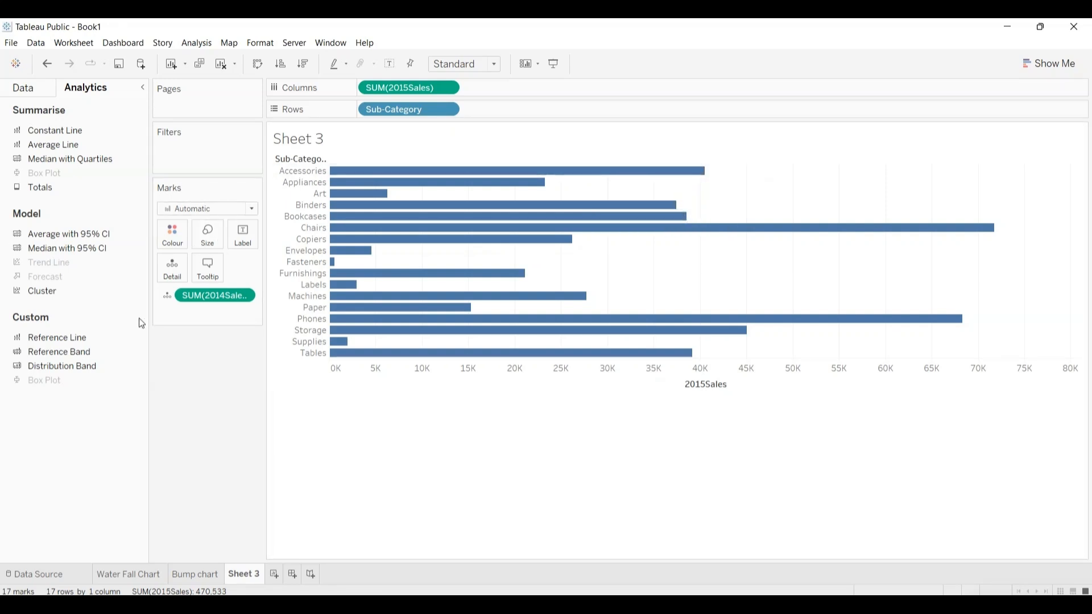
{"action": "left_click_drag", "start_coordinate": [70, 335], "coordinate": [487, 173]}
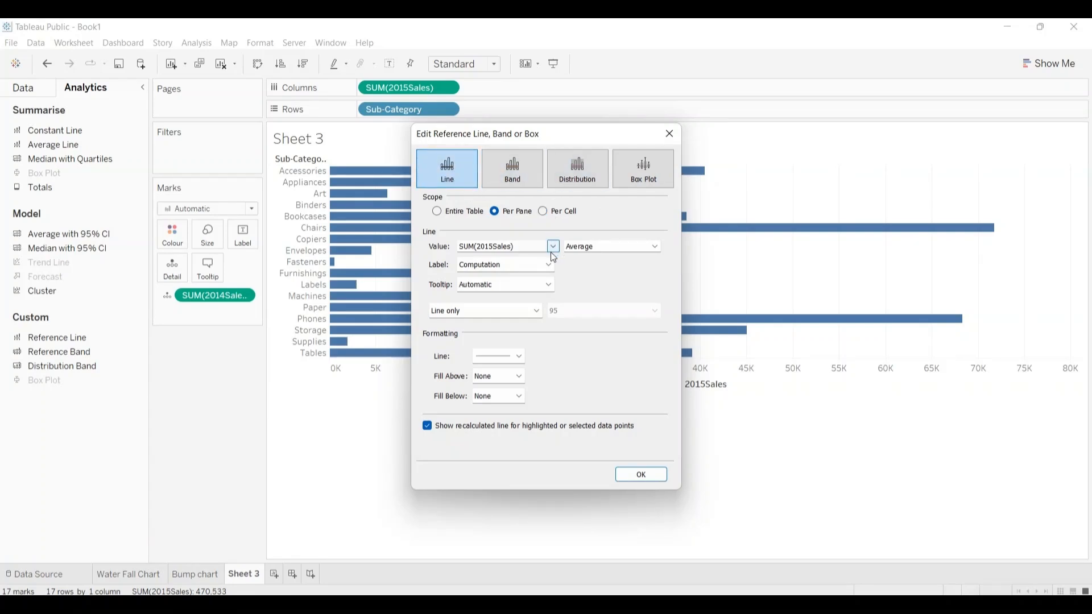
{"action": "left_click", "coordinate": [543, 214]}
{"action": "left_click", "coordinate": [552, 247]}
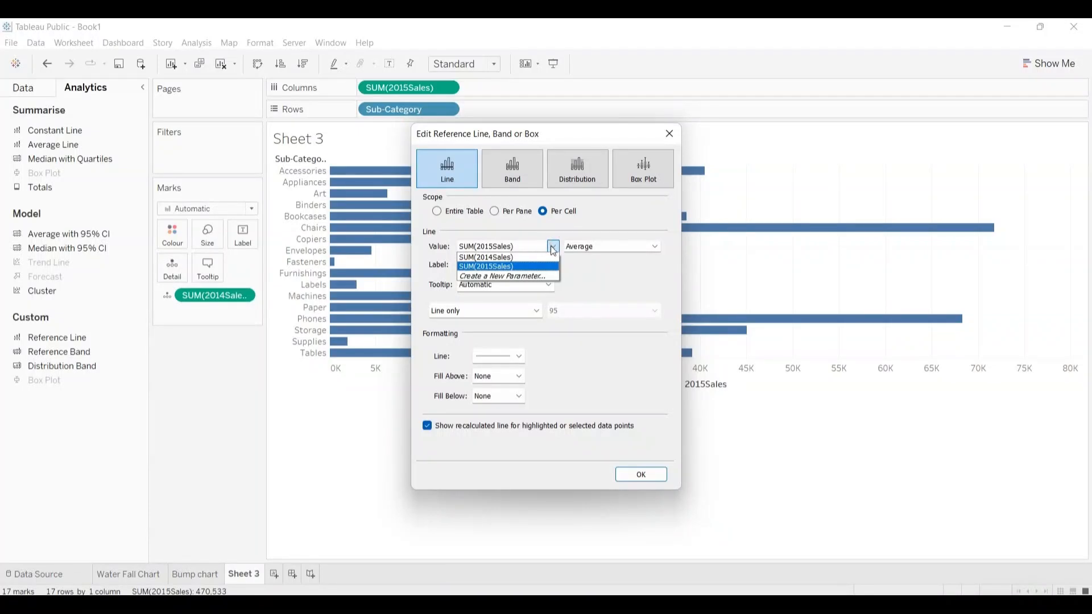
{"action": "left_click", "coordinate": [521, 257]}
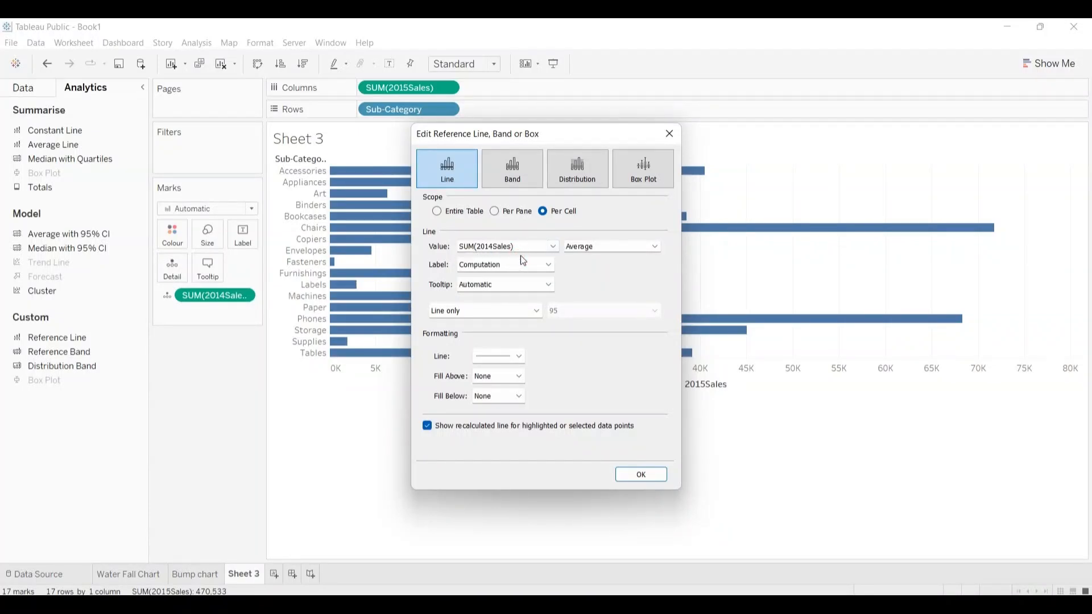
Step: Set the second reference line's aggregation to Sum and its label to None, keeping the tooltip on Automatic
{"action": "left_click", "coordinate": [549, 266]}
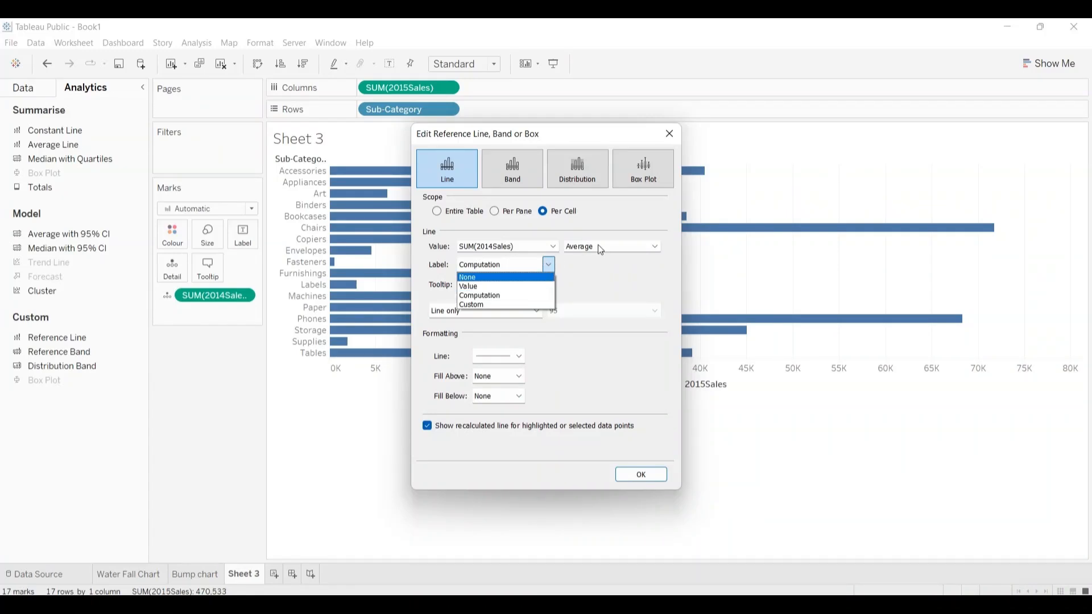
{"action": "left_click", "coordinate": [655, 247]}
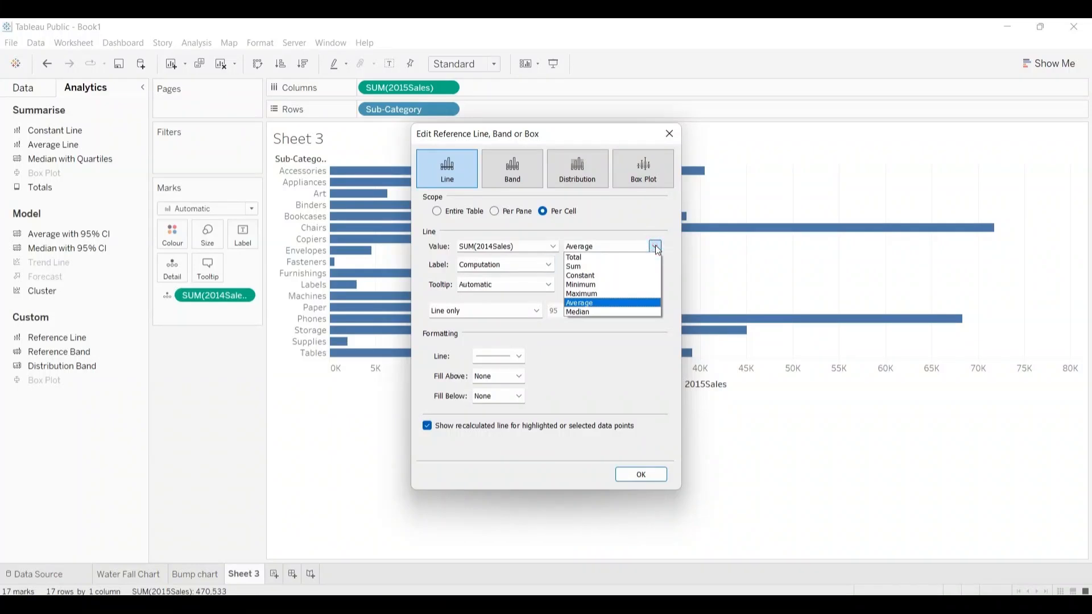
{"action": "left_click", "coordinate": [600, 267]}
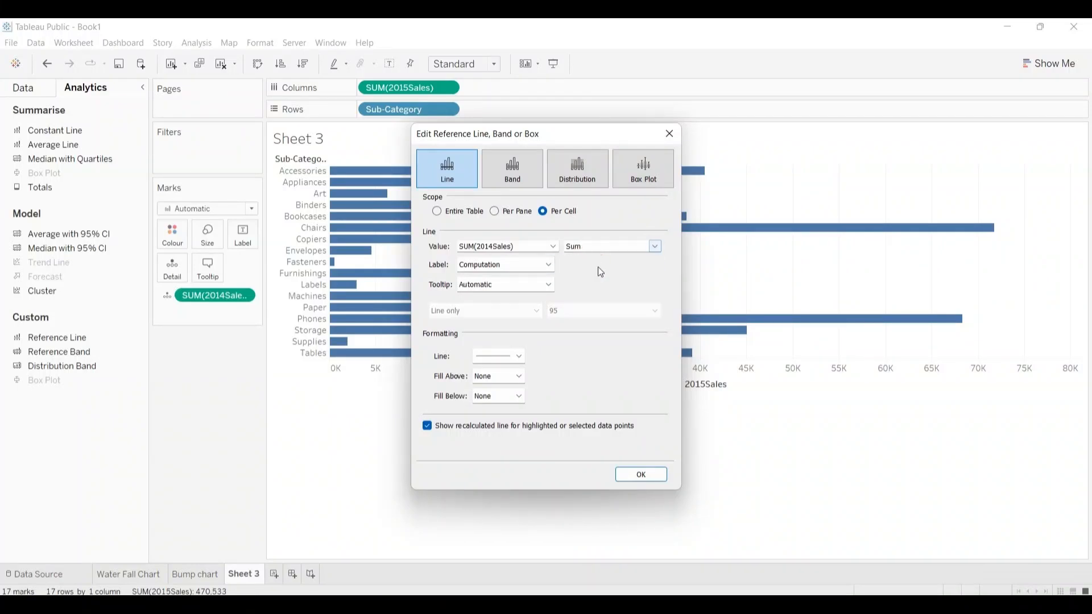
{"action": "left_click", "coordinate": [549, 266]}
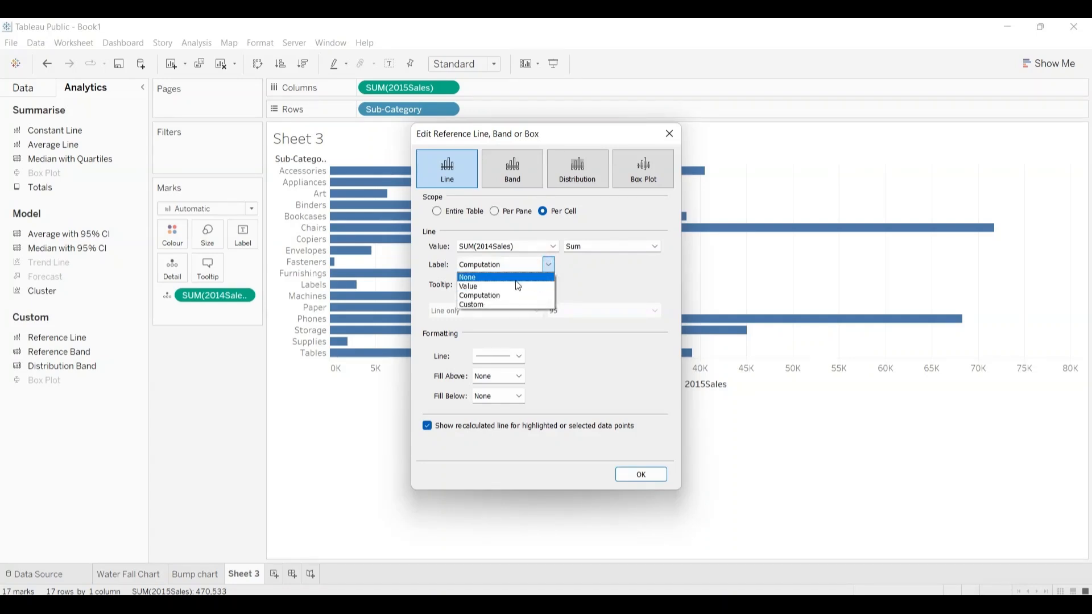
{"action": "left_click", "coordinate": [473, 275]}
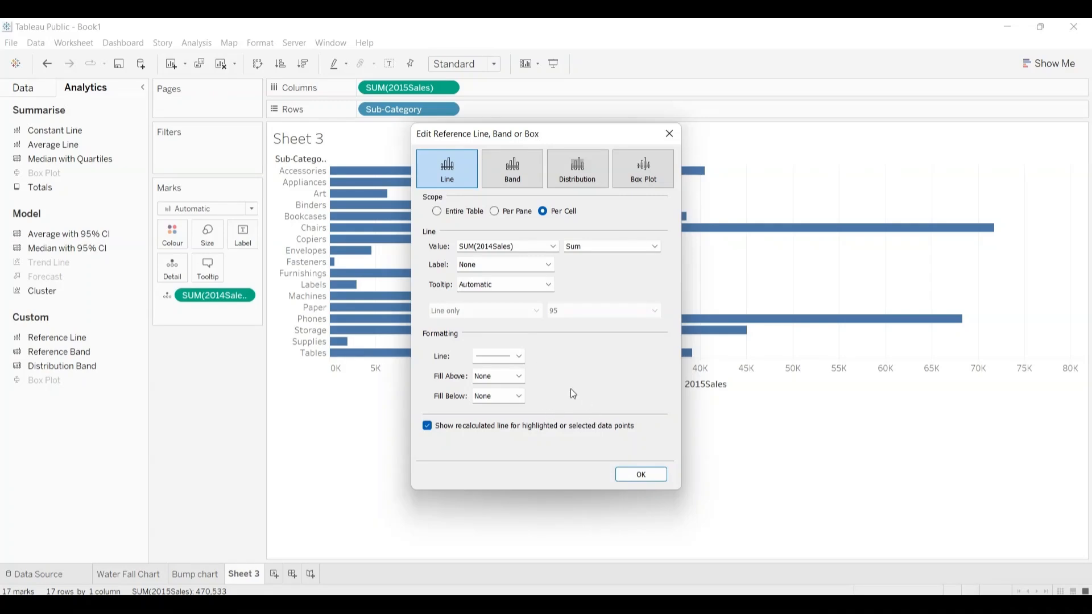
{"action": "left_click", "coordinate": [549, 285]}
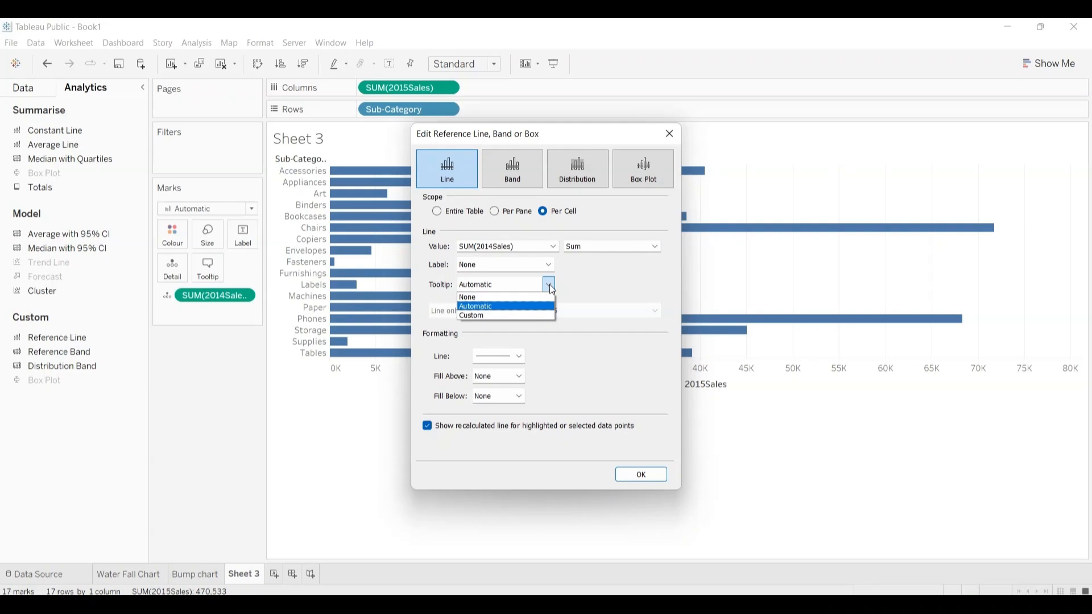
{"action": "left_click", "coordinate": [549, 286]}
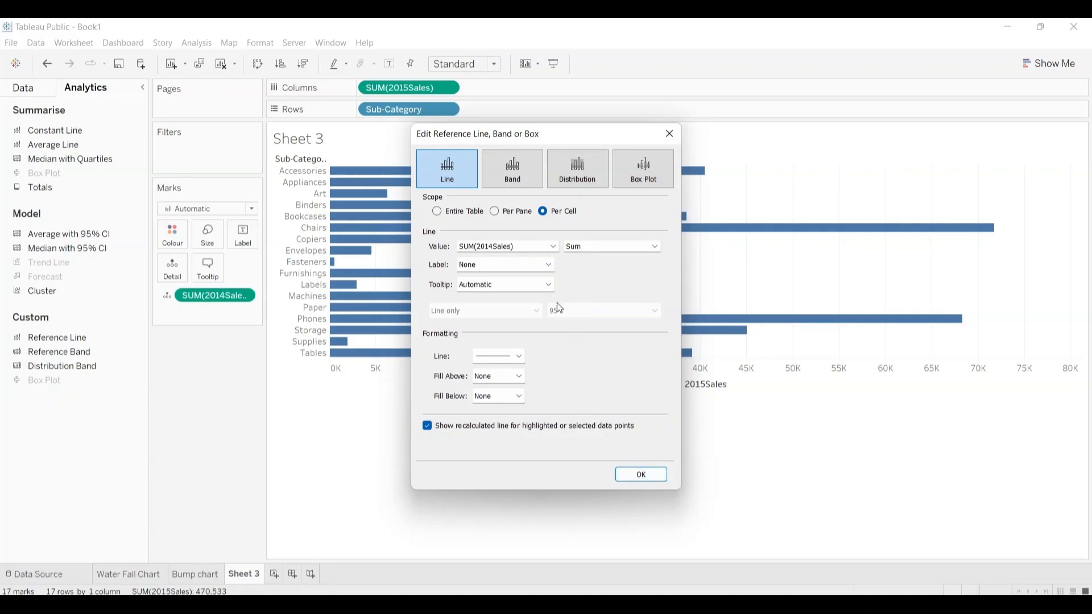
Step: Format the second reference line in red with the fourth line thickness and apply it to the chart
{"action": "left_click", "coordinate": [519, 355]}
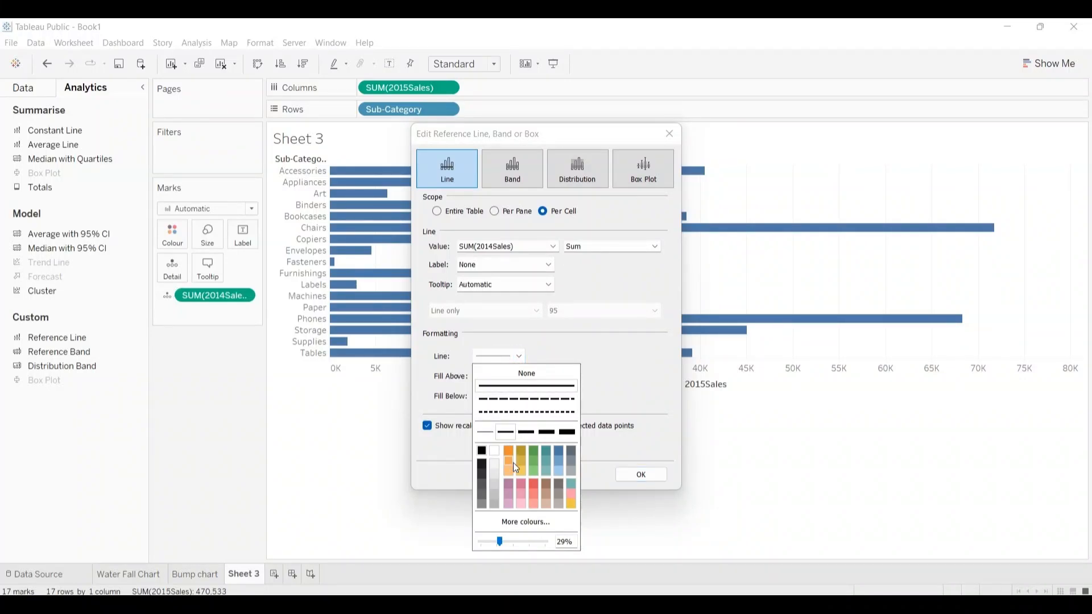
{"action": "left_click", "coordinate": [534, 483]}
{"action": "left_click", "coordinate": [481, 449]}
{"action": "left_click", "coordinate": [534, 483]}
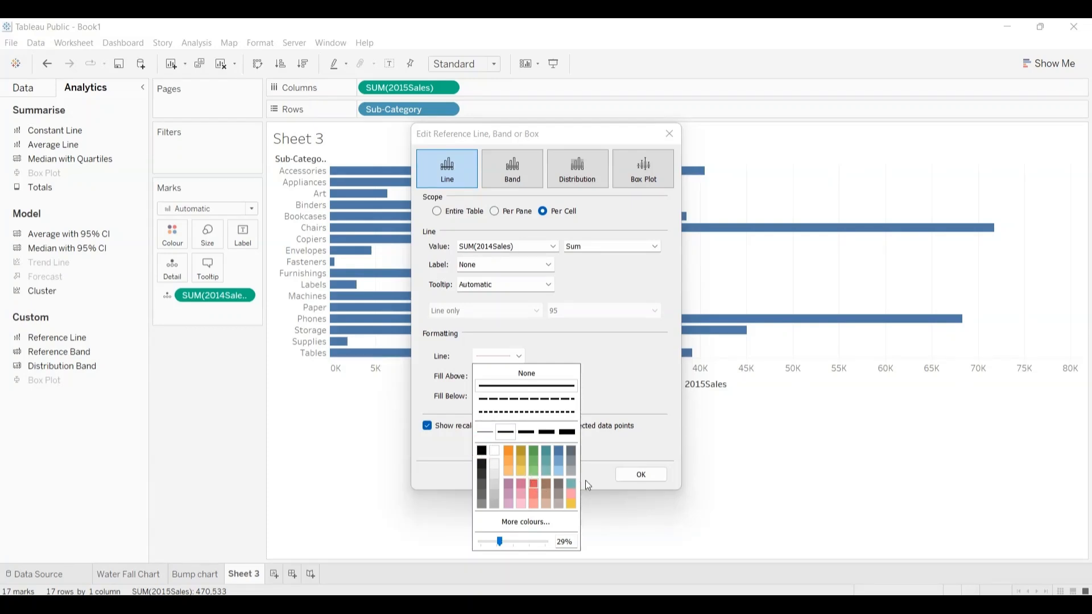
{"action": "left_click", "coordinate": [526, 433]}
{"action": "left_click", "coordinate": [547, 434]}
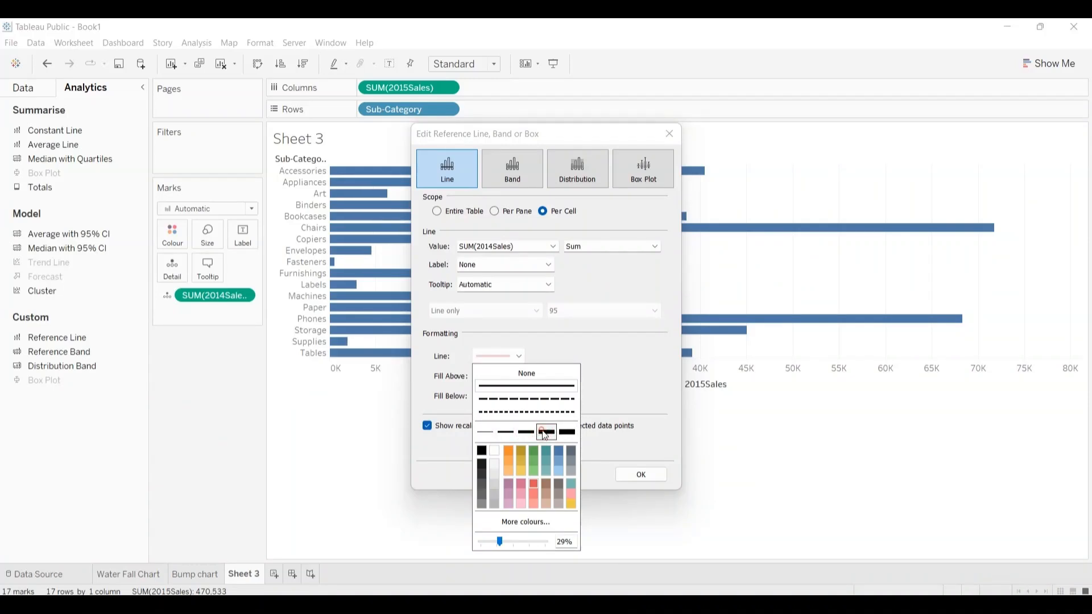
{"action": "left_click", "coordinate": [629, 474]}
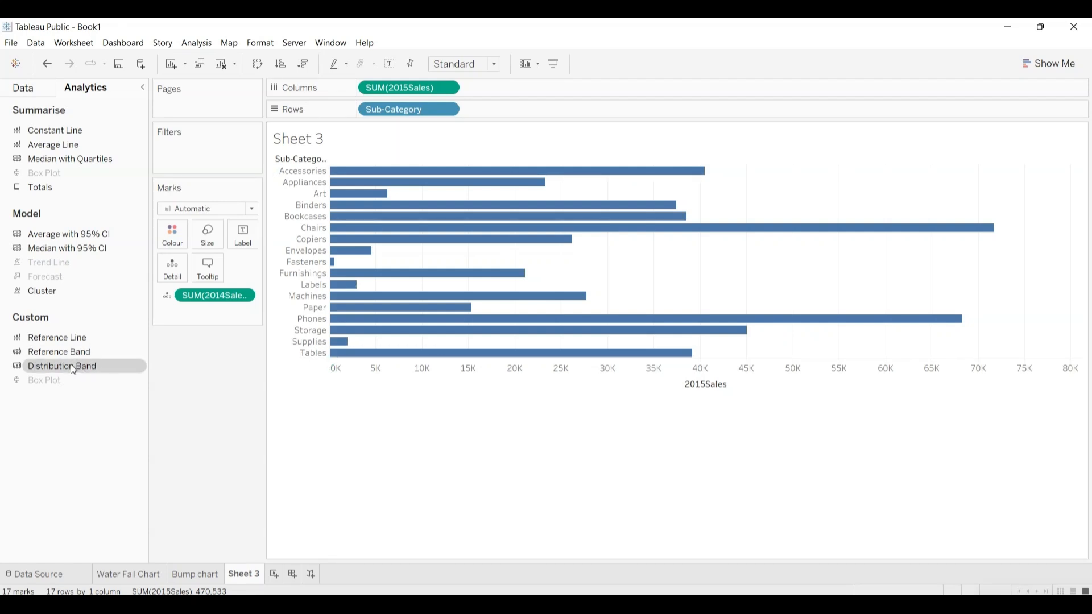
Step: Add a per-cell distribution band to the 2015Sales chart at 60% and 80% of the average of SUM(2014Sales)
{"action": "left_click_drag", "start_coordinate": [70, 366], "coordinate": [473, 165]}
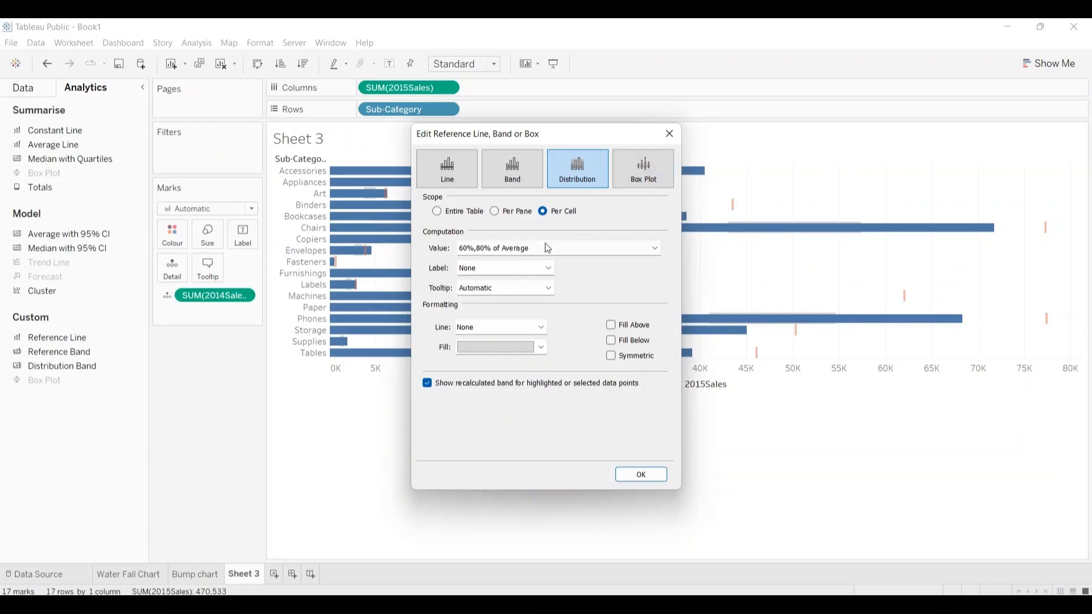
{"action": "left_click", "coordinate": [656, 248]}
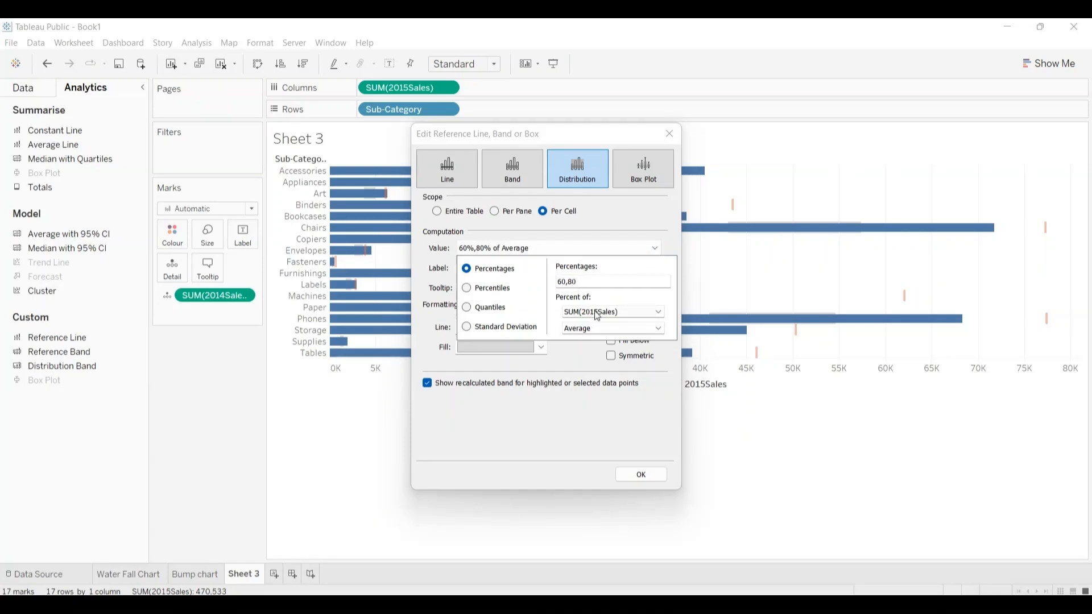
{"action": "left_click", "coordinate": [659, 313]}
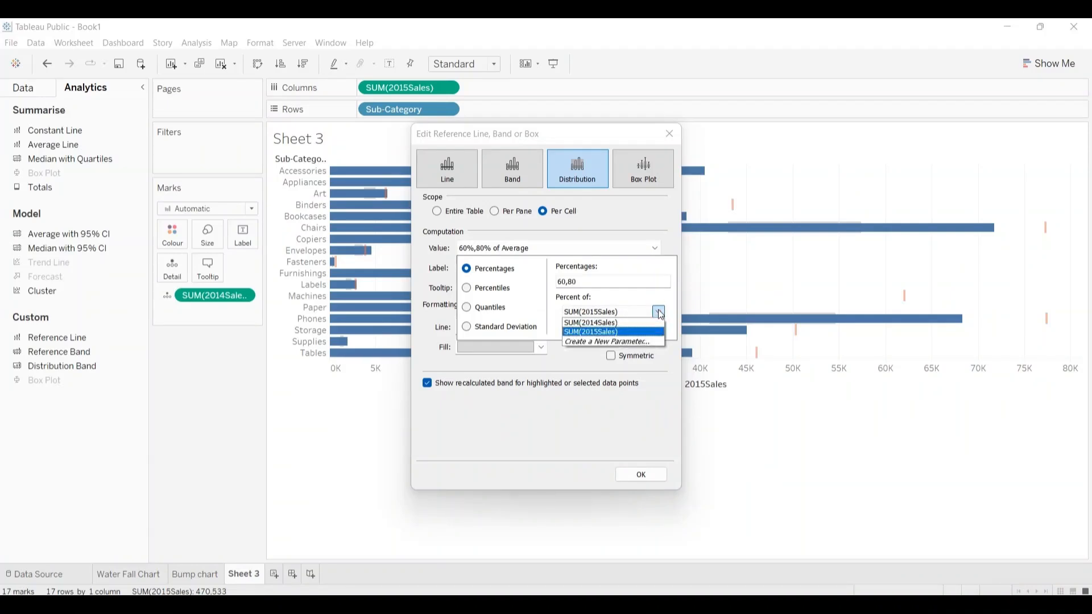
{"action": "left_click", "coordinate": [623, 322]}
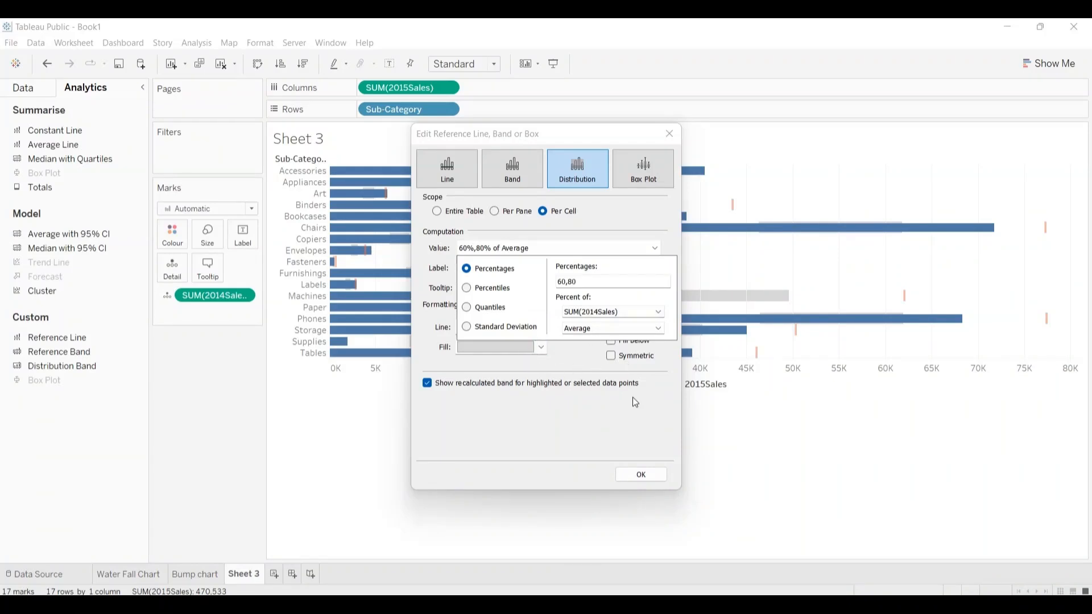
{"action": "left_click", "coordinate": [619, 443]}
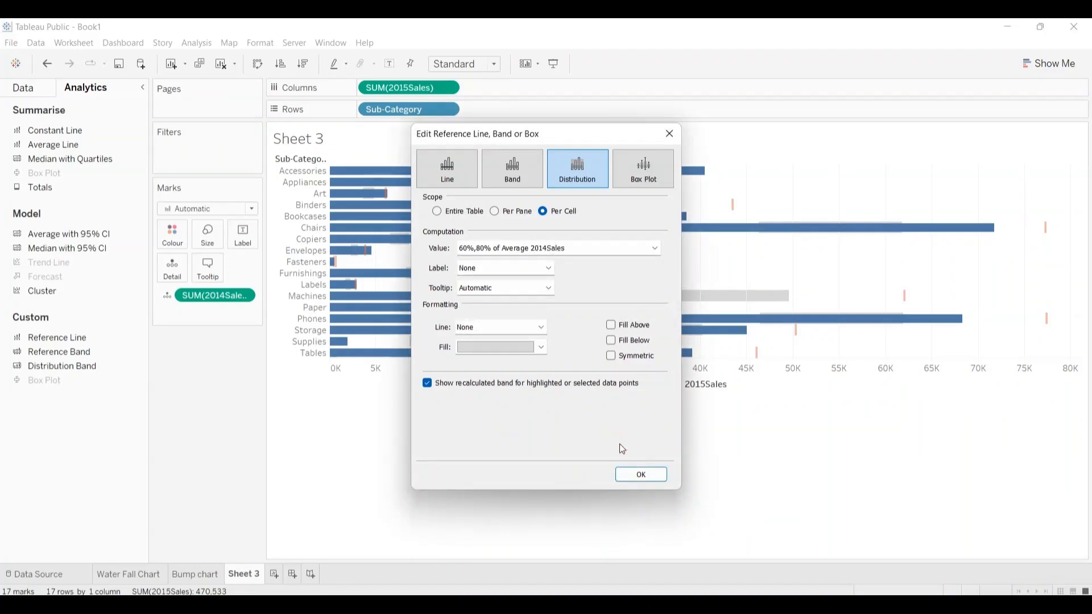
Step: Turn on Fill Below for the distribution band and apply it to the bar chart
{"action": "left_click", "coordinate": [612, 340]}
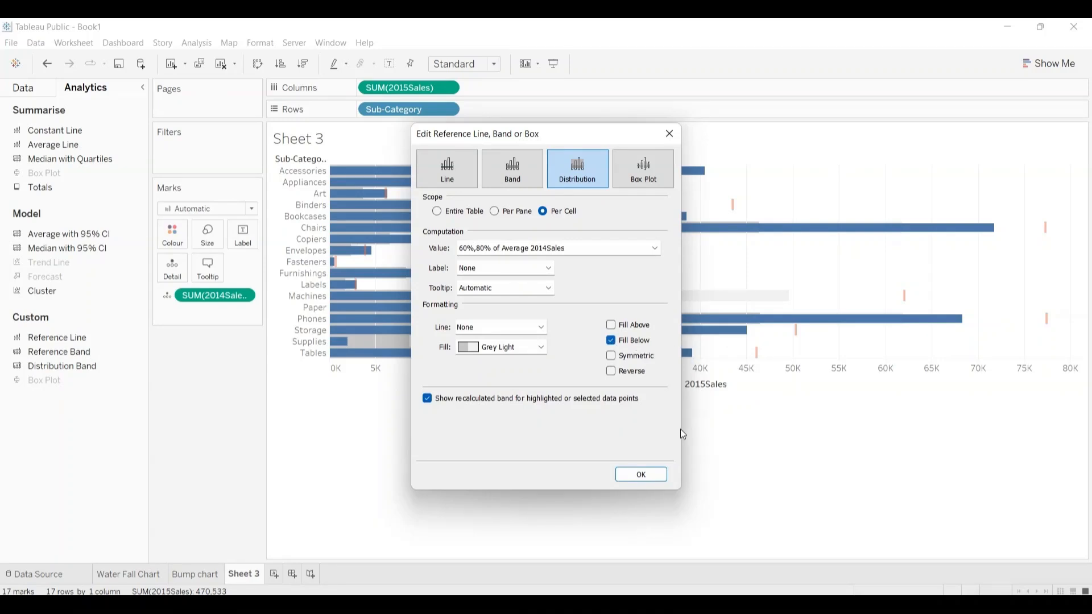
{"action": "left_click", "coordinate": [642, 476]}
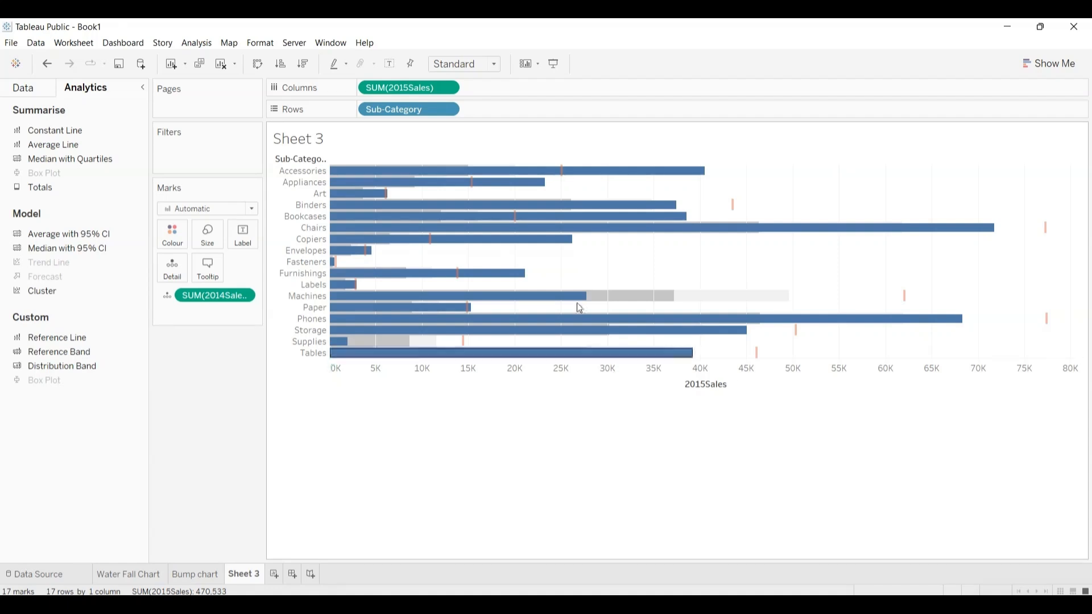
{"action": "mouse_move", "coordinate": [541, 239]}
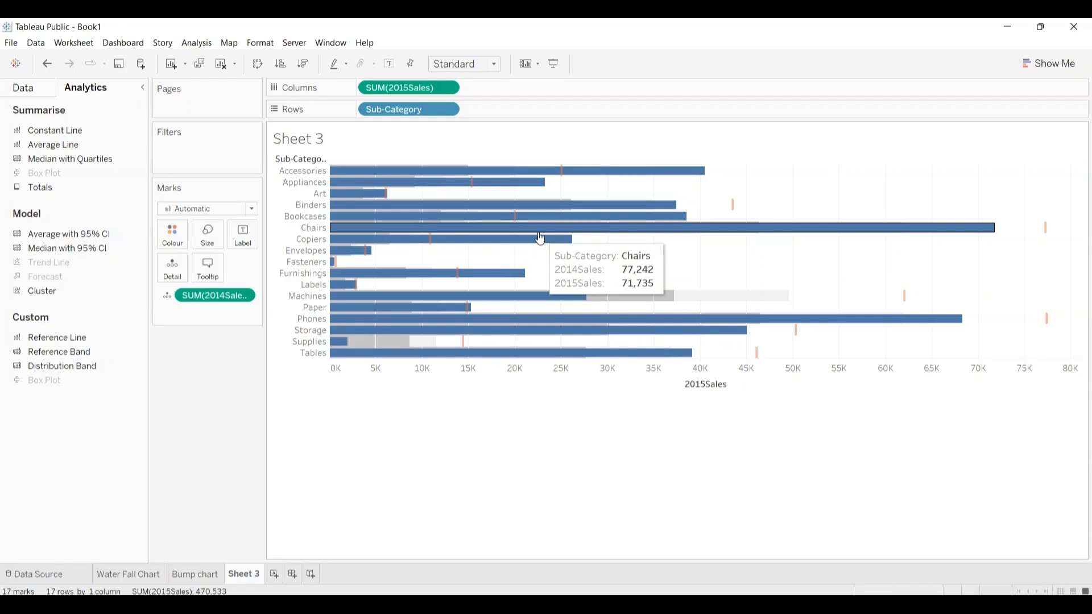
{"action": "mouse_move", "coordinate": [483, 184]}
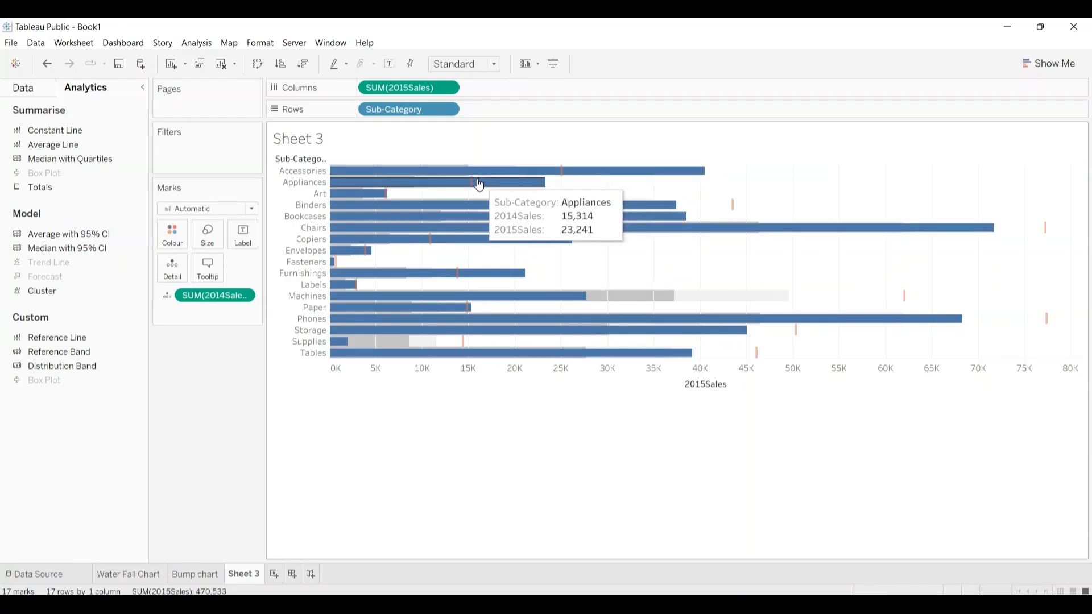
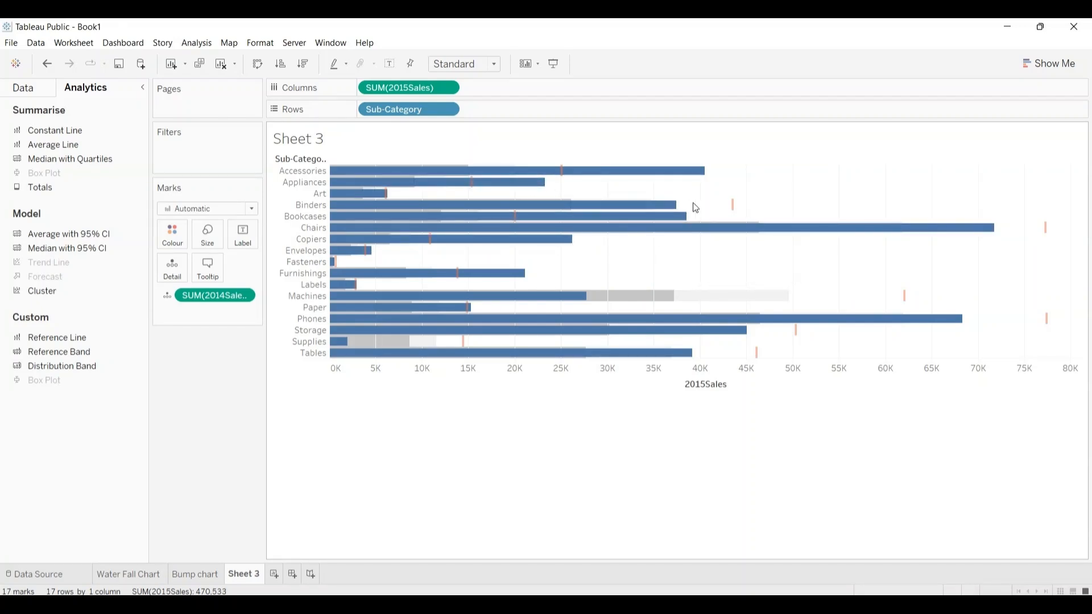
Step: Examine the Binders bar's 2014 and 2015 sales against its reference line and distribution band
{"action": "mouse_move", "coordinate": [679, 211]}
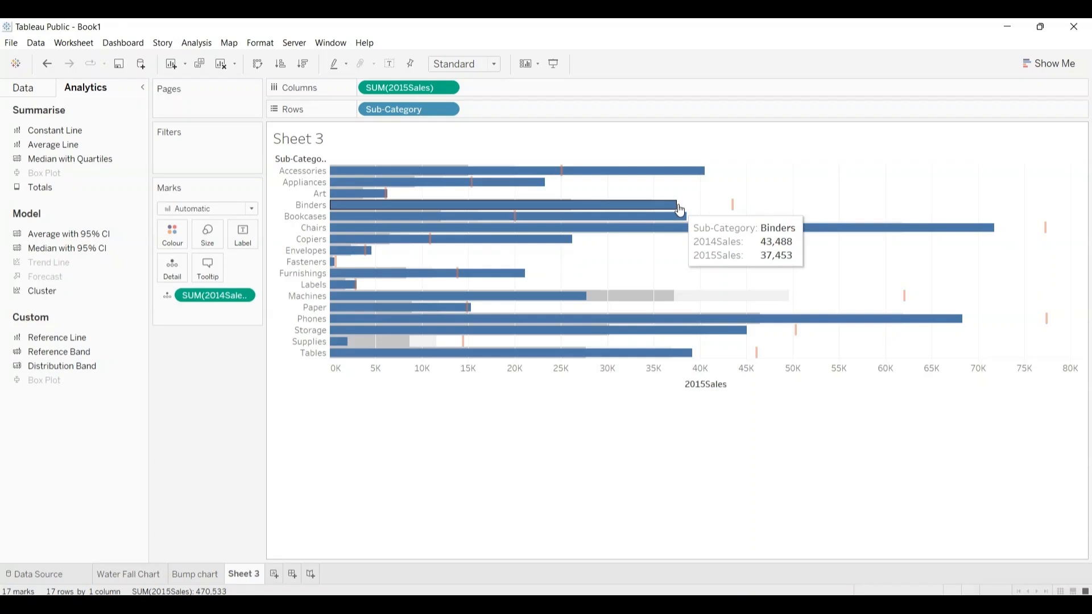
{"action": "mouse_move", "coordinate": [733, 208]}
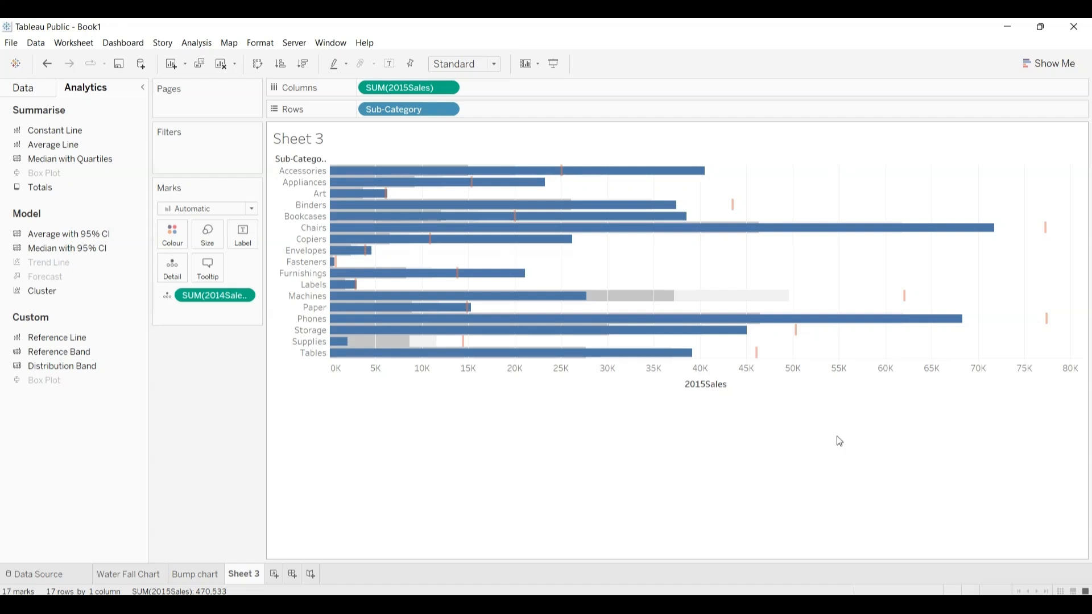
{"action": "mouse_move", "coordinate": [481, 362]}
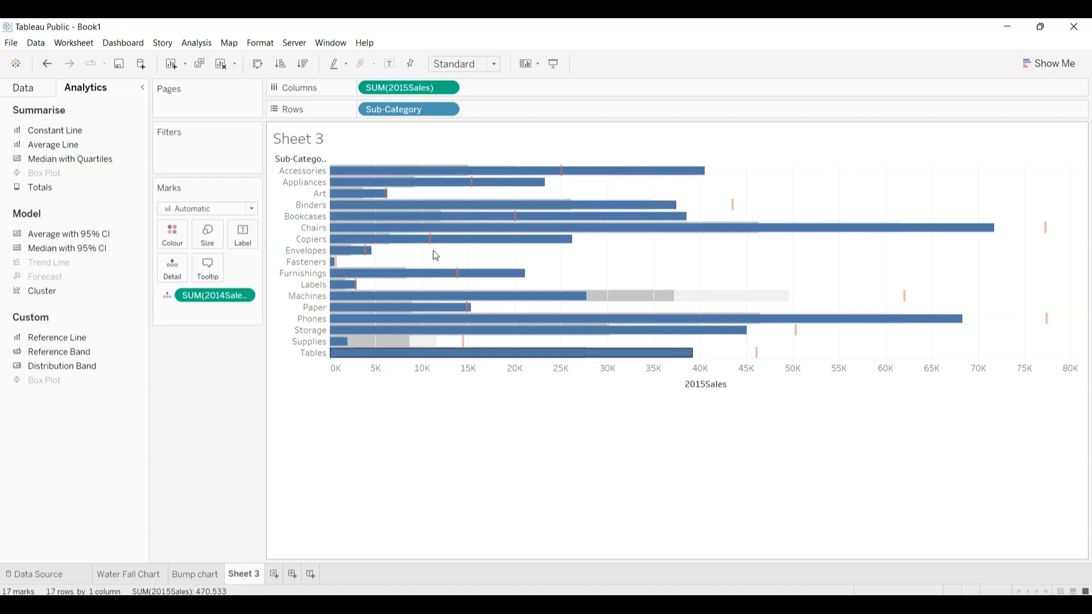
Step: Replace the sheet name placeholder in the chart title with "Bullet chart 1"
{"action": "left_click", "coordinate": [311, 139]}
{"action": "double_click", "coordinate": [311, 139]}
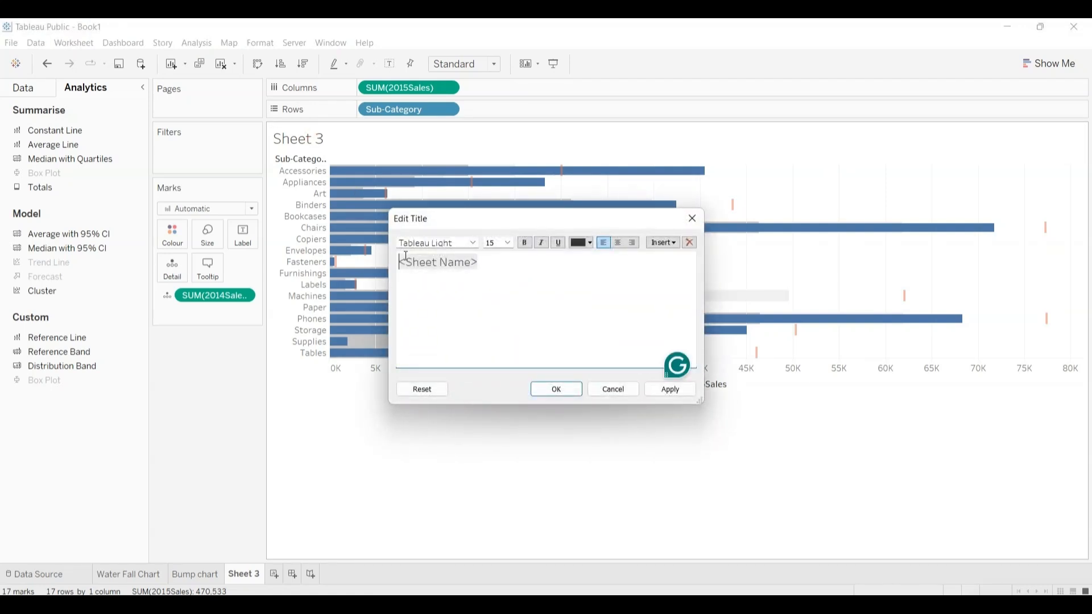
{"action": "key", "text": "shift+Right"}
{"action": "key", "text": "shift+Right"}
{"action": "key", "text": "shift+Right"}
{"action": "key", "text": "shift+Right"}
{"action": "key", "text": "shift+Right"}
{"action": "key", "text": "shift+Right"}
{"action": "key", "text": "shift+Right"}
{"action": "key", "text": "shift+Right"}
{"action": "key", "text": "shift+Right"}
{"action": "key", "text": "shift+Right"}
{"action": "key", "text": "shift+Right"}
{"action": "key", "text": "shift+Right"}
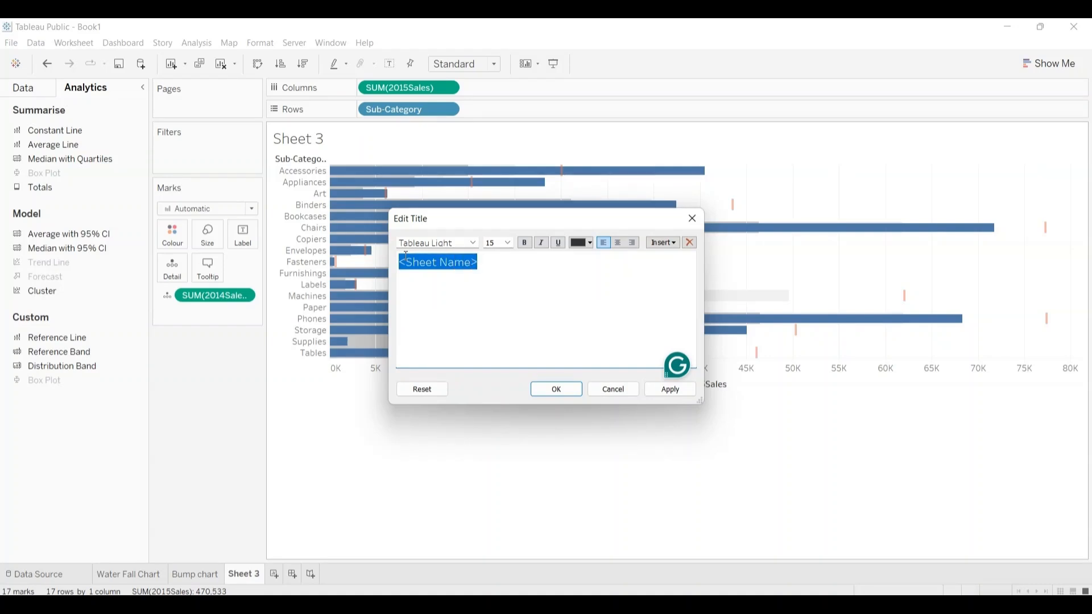
{"action": "type", "text": "B"}
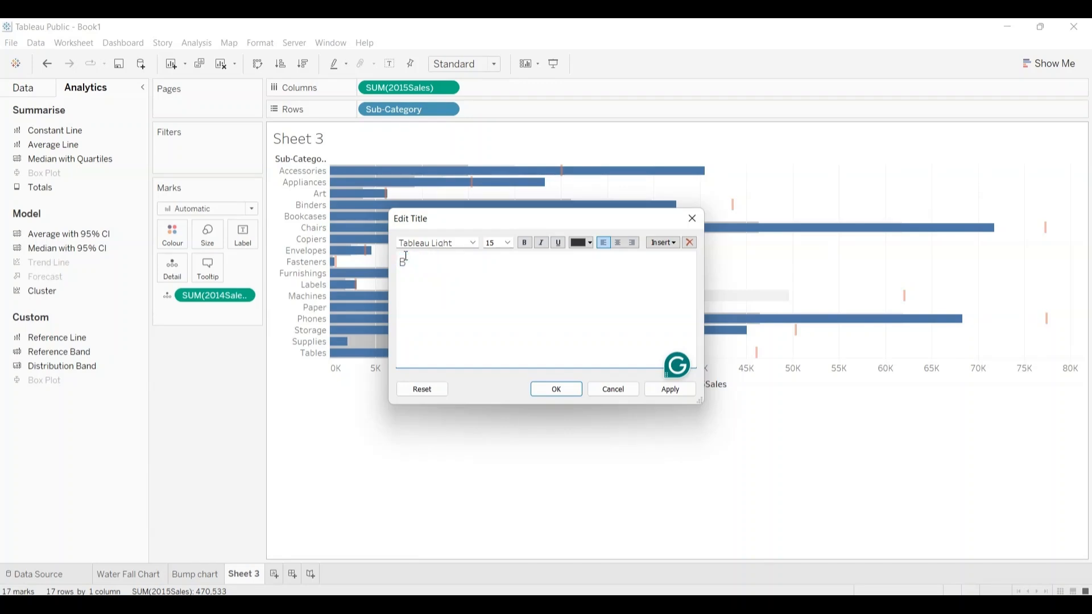
{"action": "type", "text": "ullet"}
{"action": "type", "text": "chart 1"}
{"action": "left_click", "coordinate": [555, 391]}
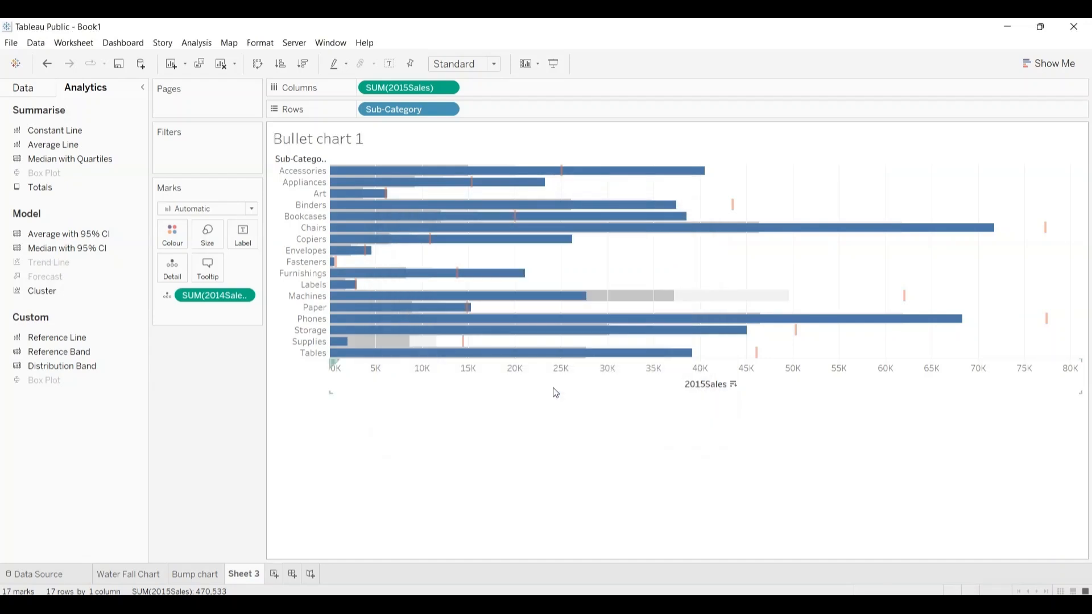
Step: Reuse the chart title's text to rename the sheet as "Bullet chart graph 1", with a matching title
{"action": "left_click", "coordinate": [394, 139]}
{"action": "double_click", "coordinate": [395, 141]}
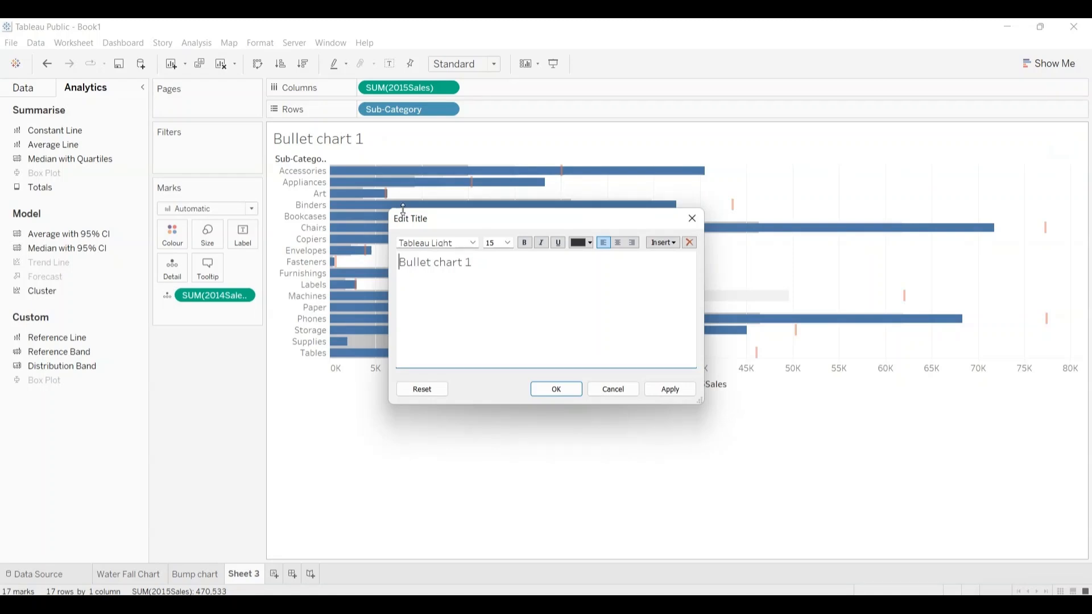
{"action": "key", "text": "ctrl+a"}
{"action": "key", "text": "ctrl+c"}
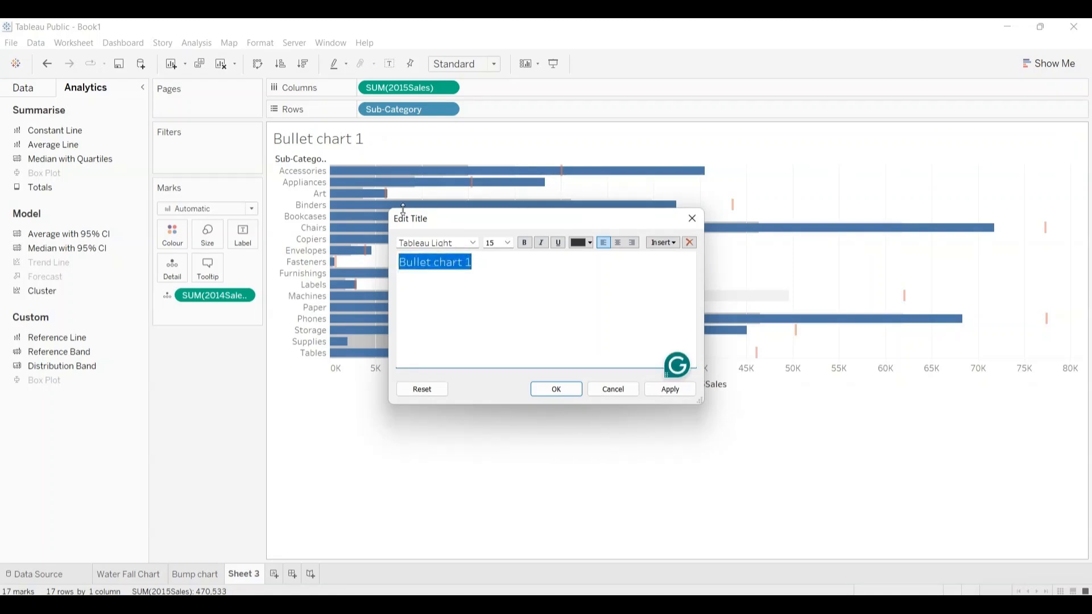
{"action": "left_click", "coordinate": [557, 389]}
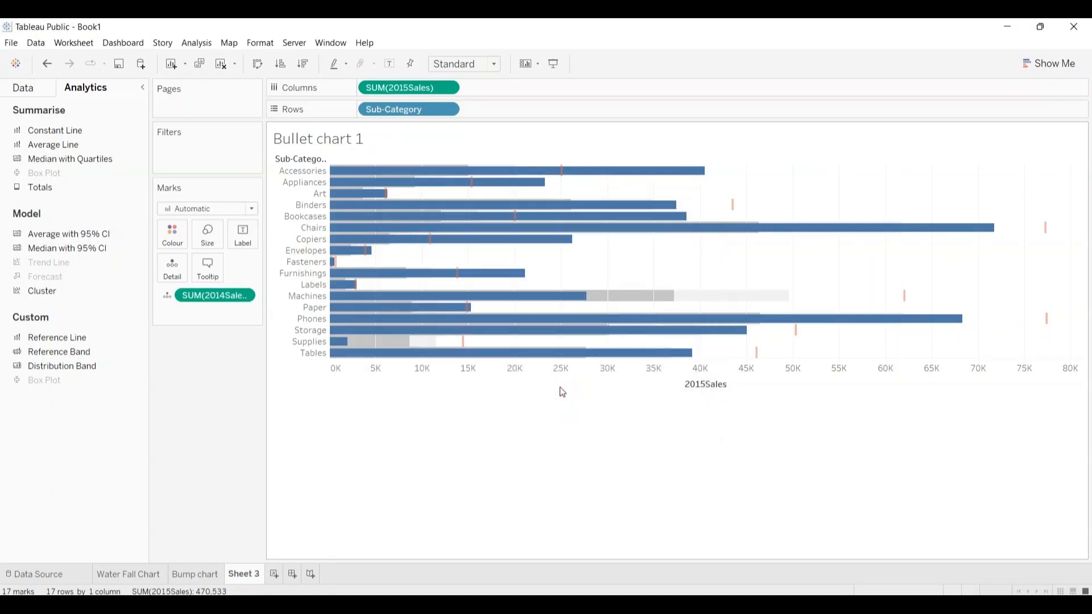
{"action": "double_click", "coordinate": [241, 575]}
{"action": "key", "text": "ctrl+v"}
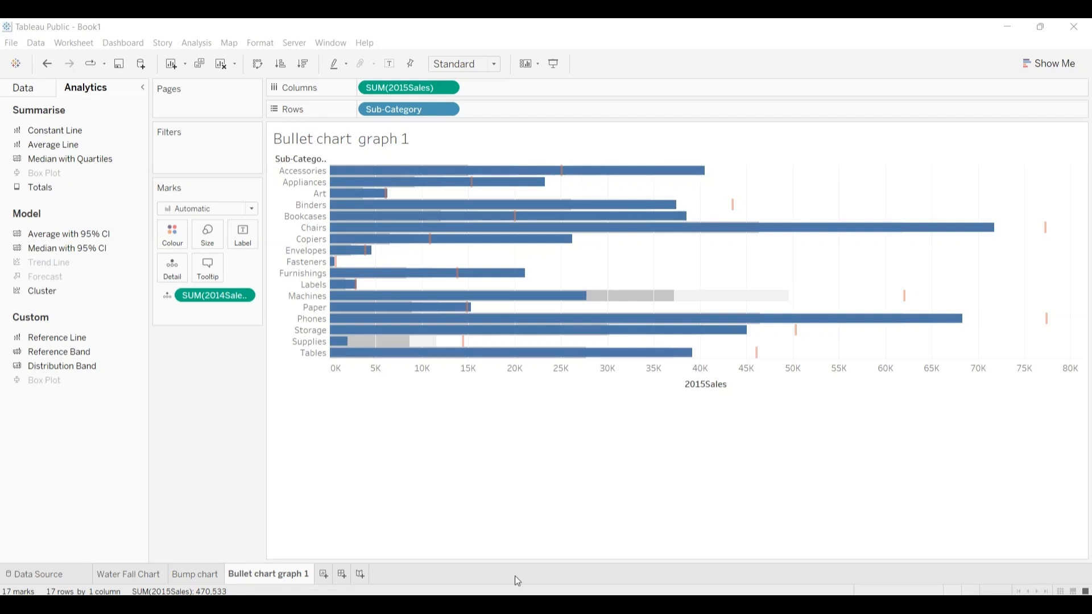
Step: Add a new worksheet based on the Coffee data source and display the Show Me chart suggestions
{"action": "left_click", "coordinate": [323, 574]}
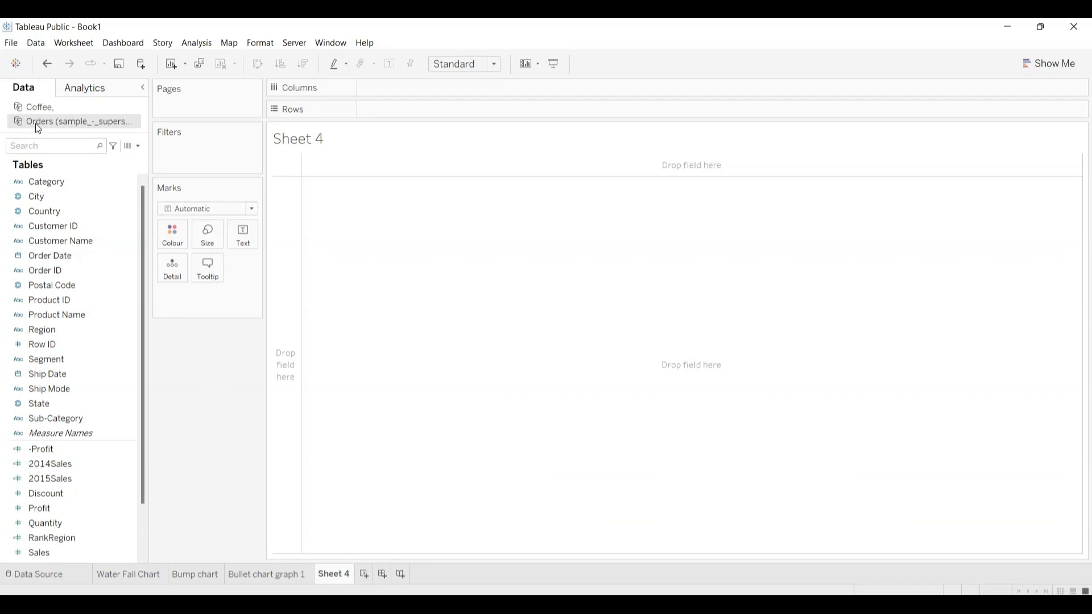
{"action": "left_click", "coordinate": [39, 106]}
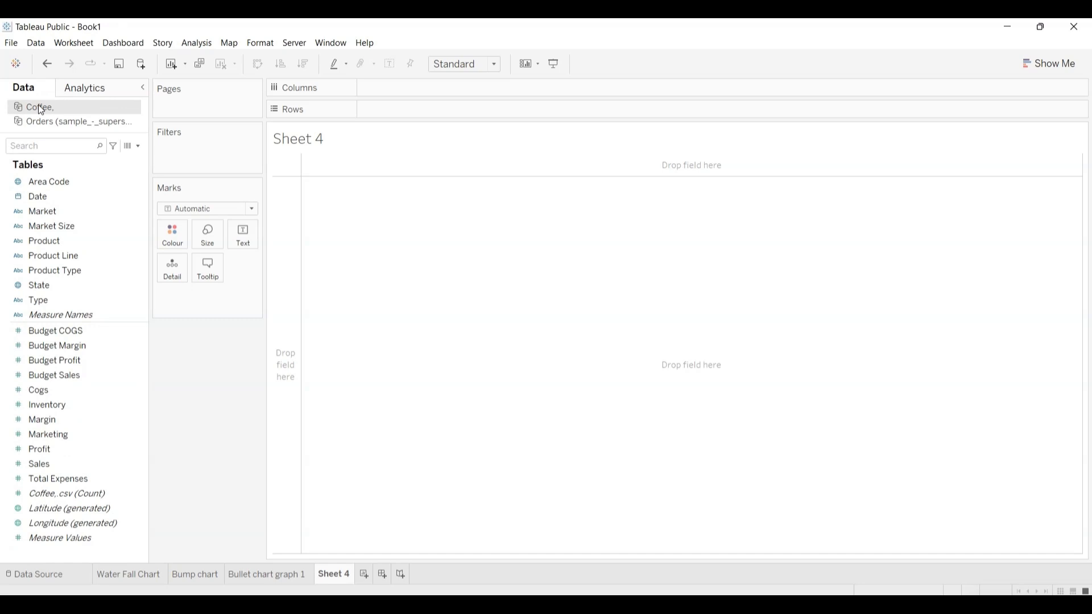
{"action": "left_click", "coordinate": [105, 197]}
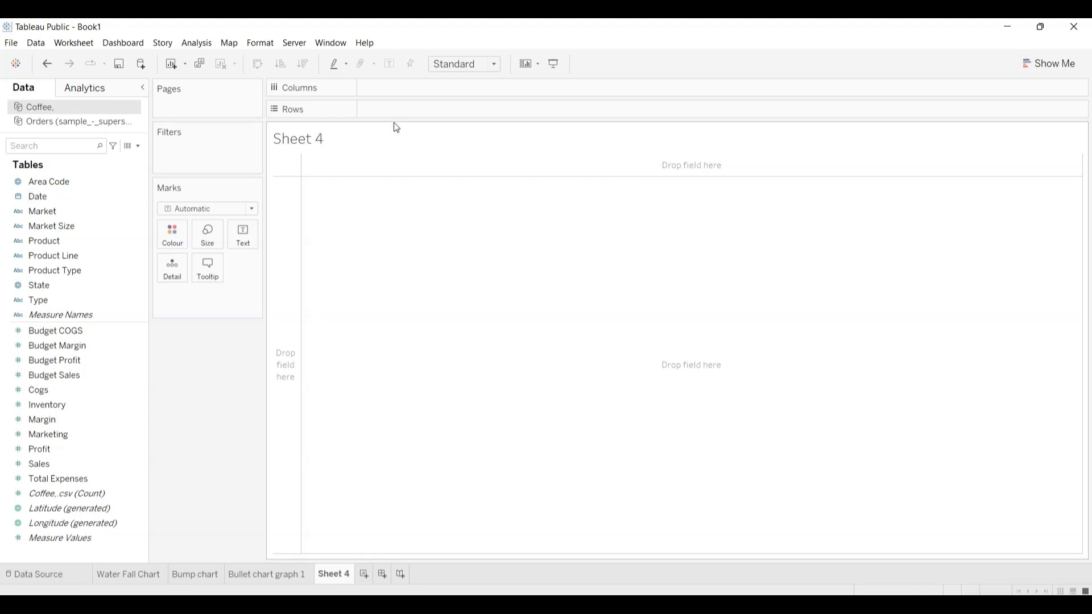
{"action": "left_click", "coordinate": [1057, 67]}
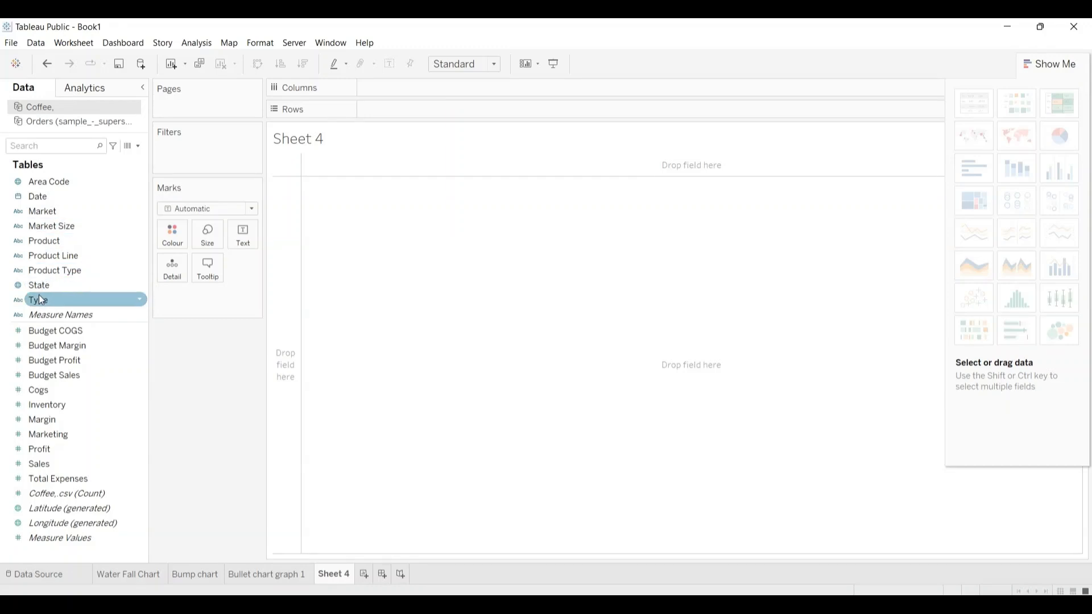
Step: Place Type and Market on Columns, and Budget Sales and Sales on Rows
{"action": "left_click_drag", "start_coordinate": [41, 299], "coordinate": [386, 81]}
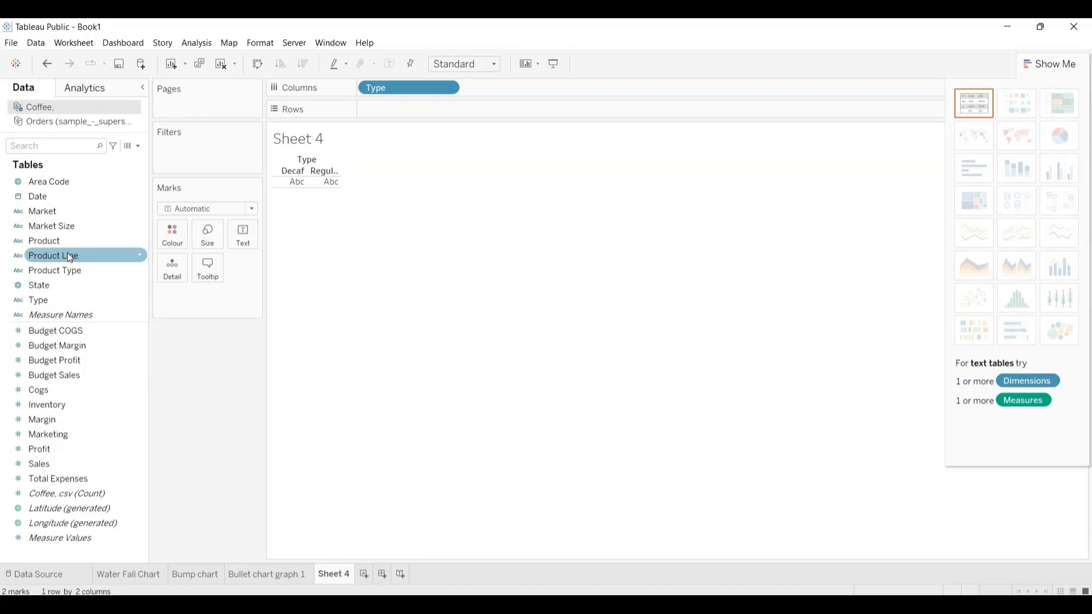
{"action": "left_click_drag", "start_coordinate": [50, 216], "coordinate": [496, 88]}
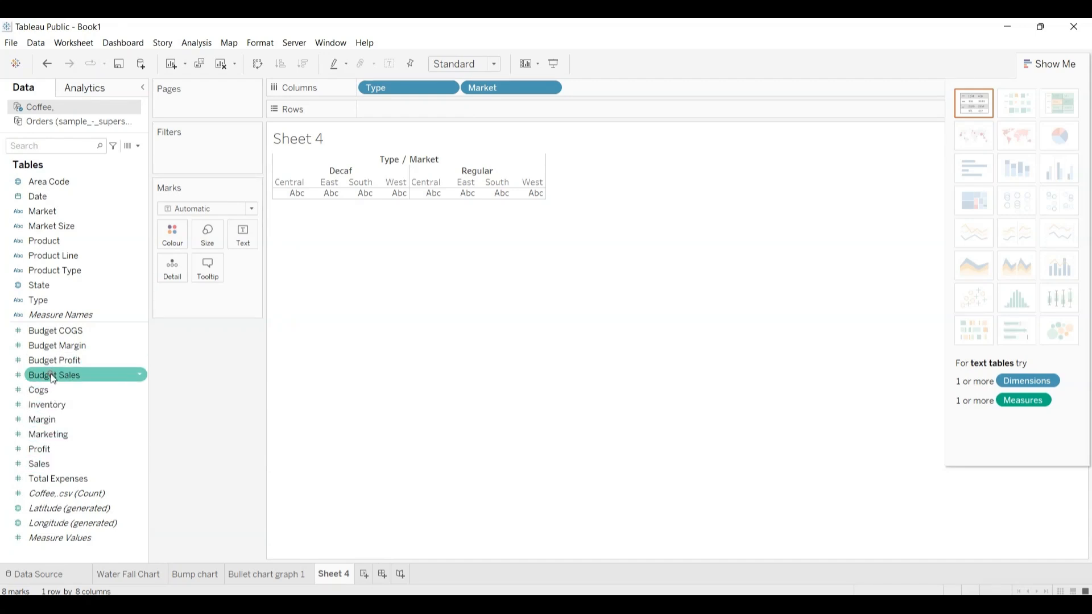
{"action": "left_click_drag", "start_coordinate": [50, 374], "coordinate": [387, 108]}
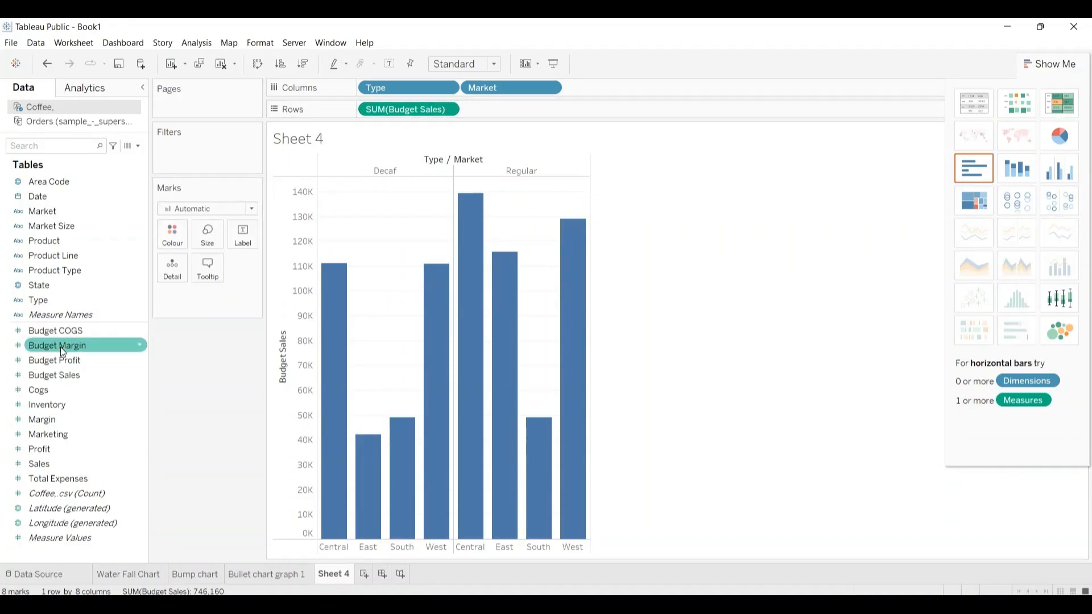
{"action": "mouse_move", "coordinate": [38, 464]}
{"action": "left_mouse_down"}
{"action": "mouse_move", "coordinate": [258, 297]}
{"action": "mouse_move", "coordinate": [537, 136]}
{"action": "mouse_move", "coordinate": [499, 106]}
{"action": "left_mouse_up"}
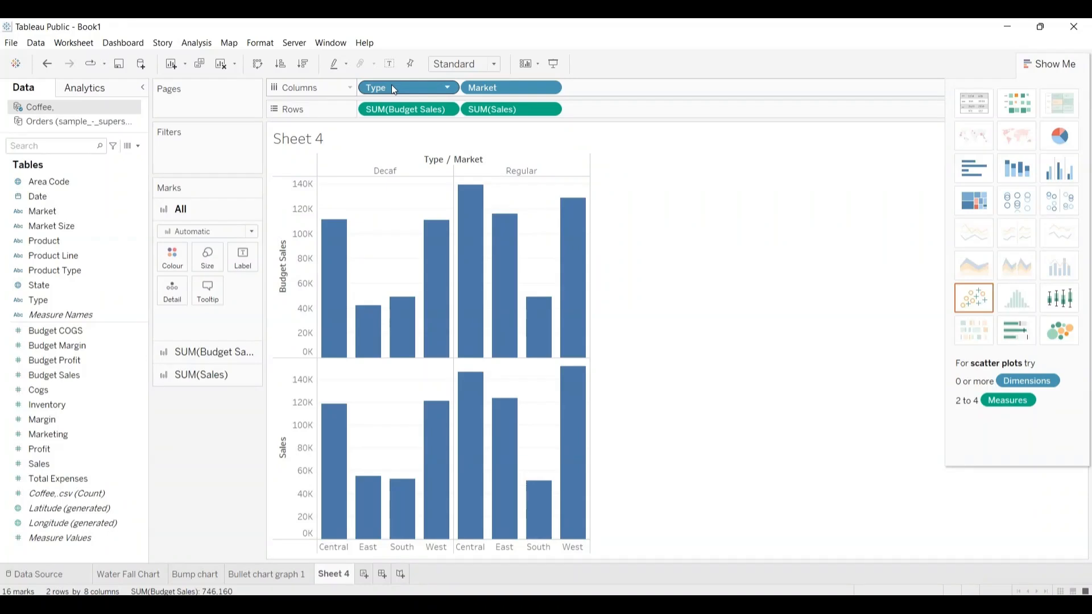
Step: Move Type and Market to Rows, and Budget Sales and Sales to Columns
{"action": "left_click_drag", "start_coordinate": [392, 85], "coordinate": [606, 111]}
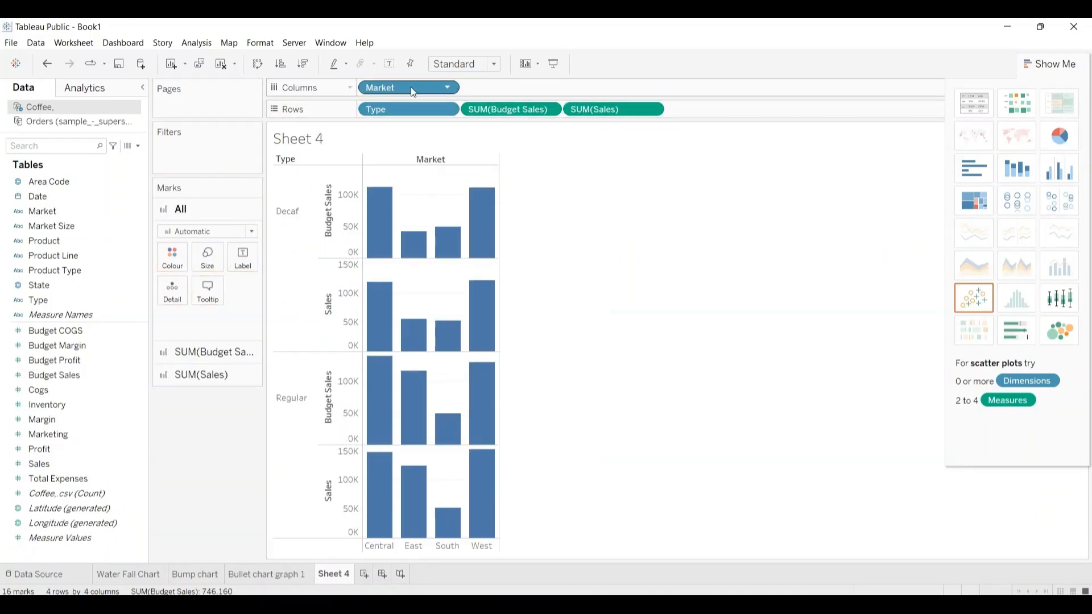
{"action": "left_click_drag", "start_coordinate": [412, 91], "coordinate": [723, 111]}
{"action": "left_click_drag", "start_coordinate": [633, 107], "coordinate": [438, 90]}
{"action": "left_click_drag", "start_coordinate": [583, 108], "coordinate": [489, 87]}
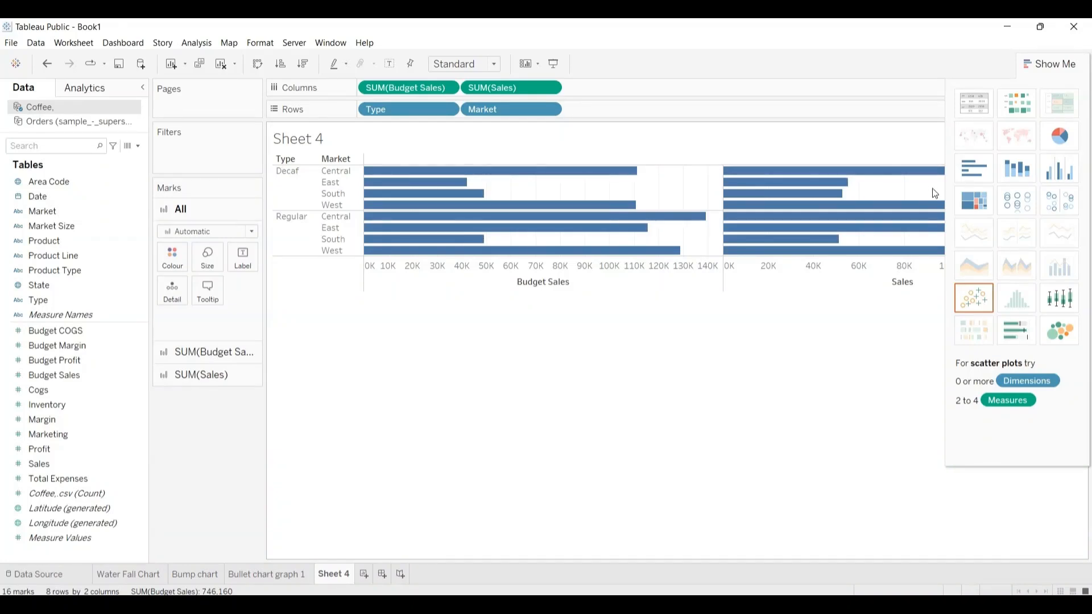
Step: Convert the view to a bullet graph and swap its reference line fields so Sales forms the bars
{"action": "left_click", "coordinate": [1022, 332]}
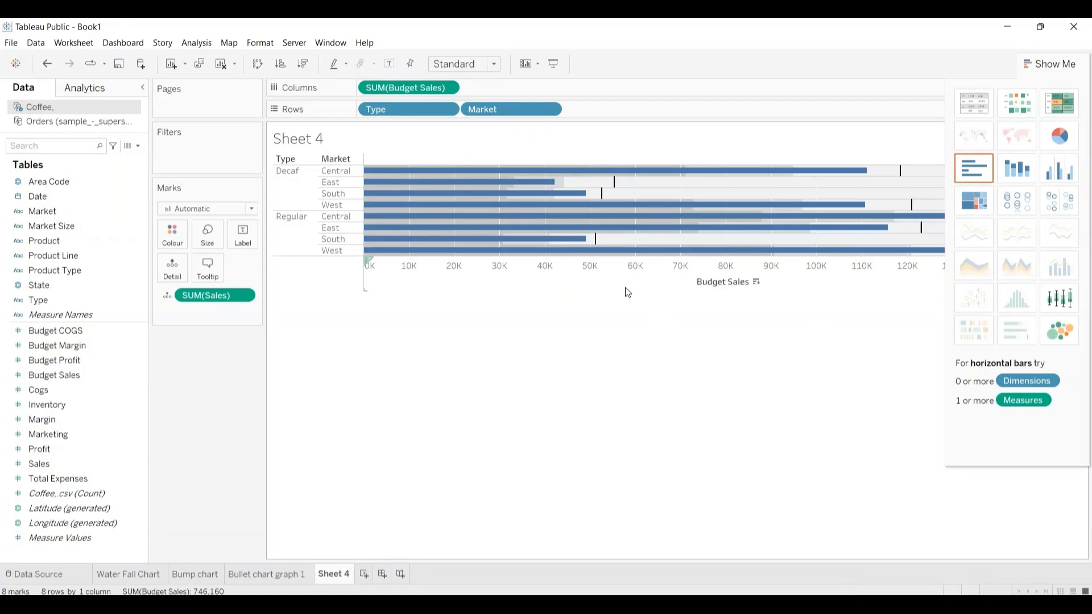
{"action": "left_click", "coordinate": [1053, 67]}
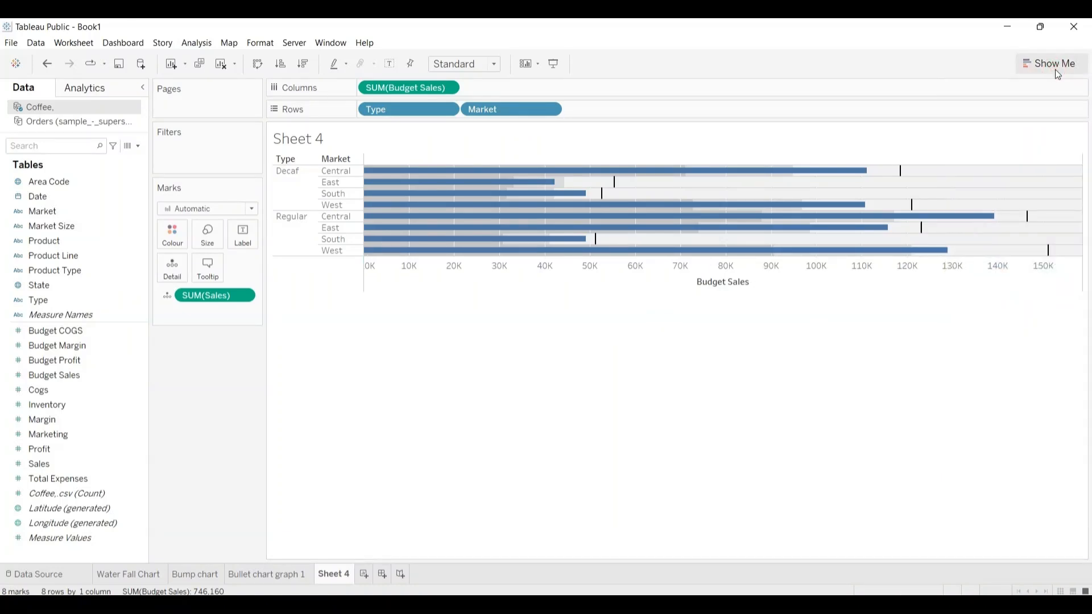
{"action": "left_click", "coordinate": [642, 278]}
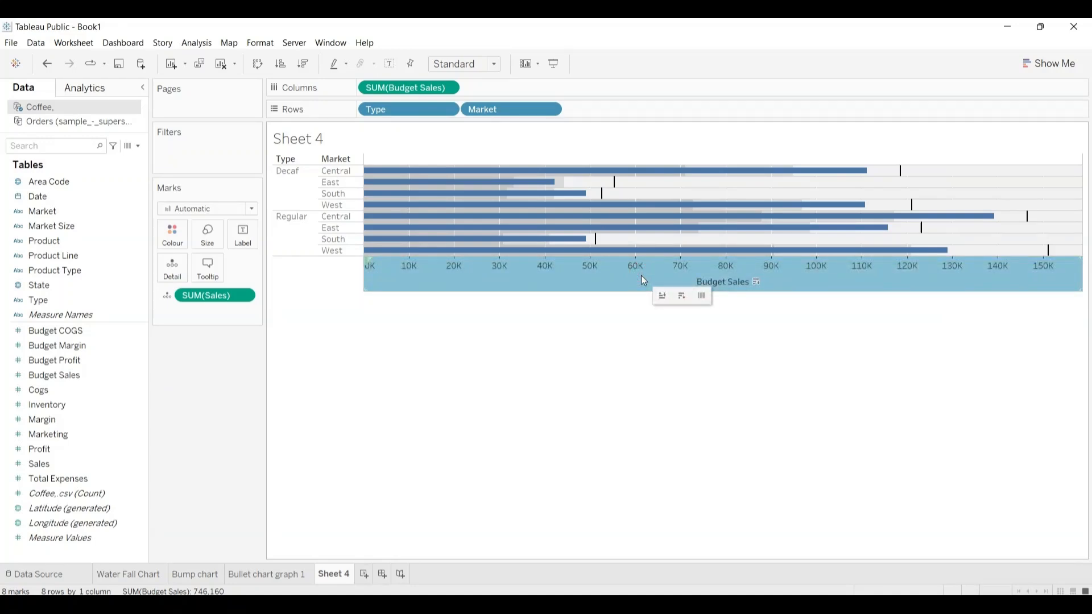
{"action": "right_click", "coordinate": [641, 278]}
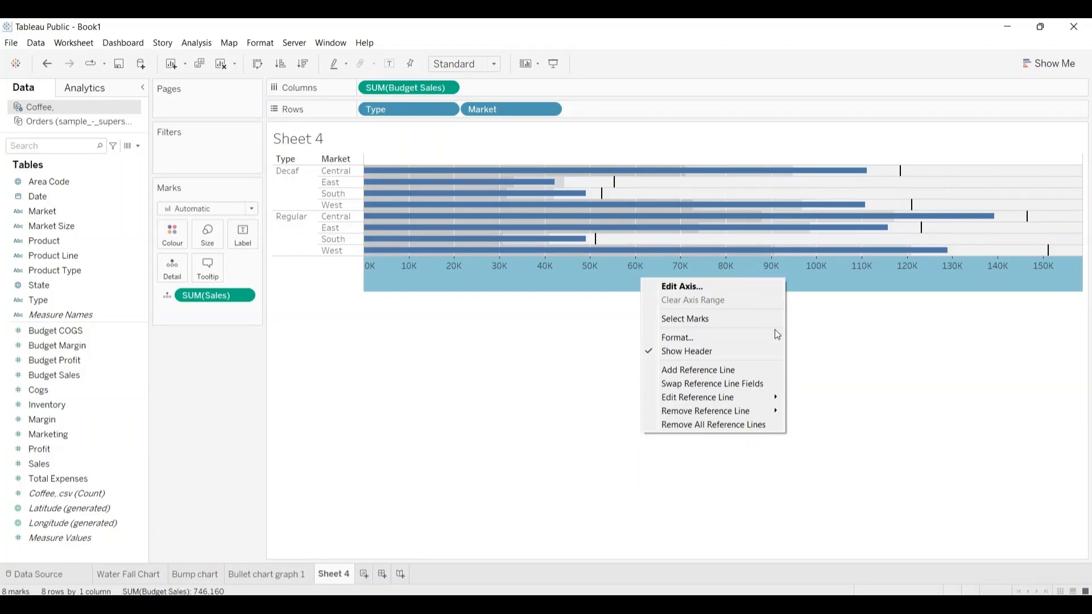
{"action": "left_click", "coordinate": [695, 384]}
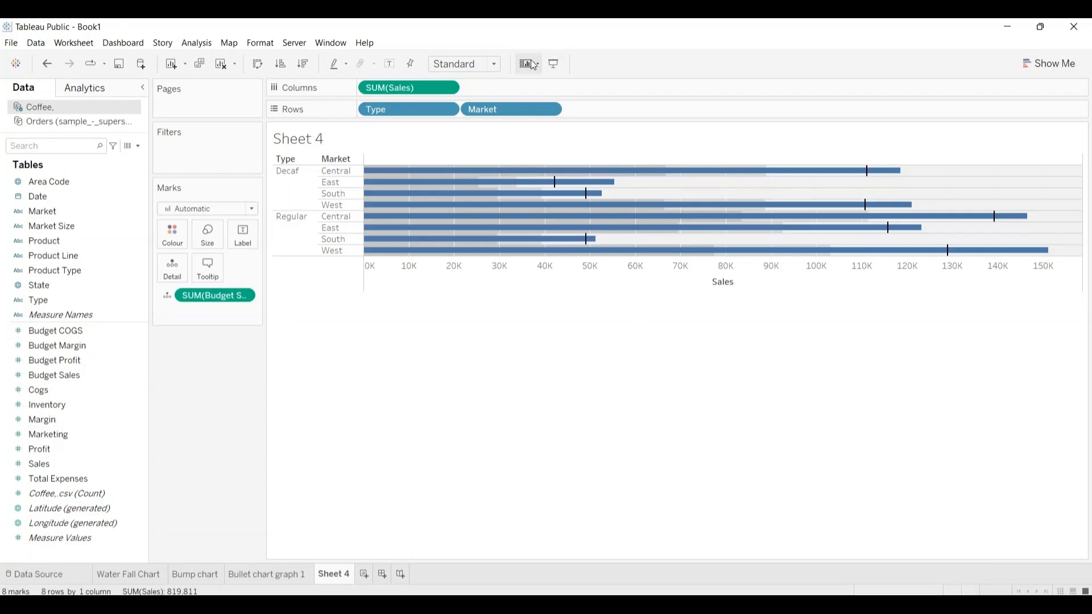
Step: Set the bullet graph's view sizing to Fit Height
{"action": "left_click", "coordinate": [495, 65]}
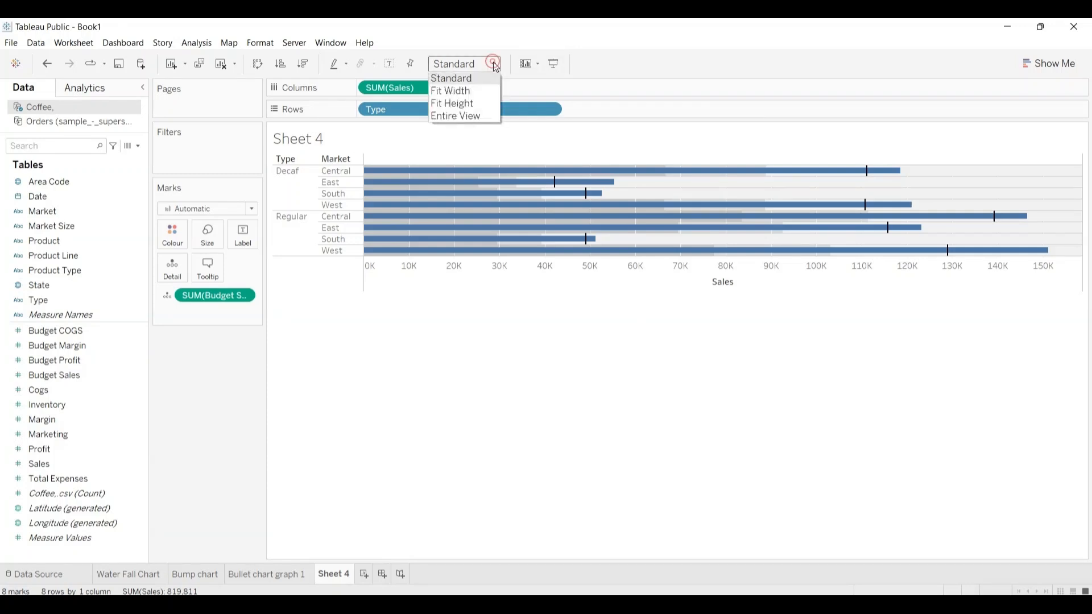
{"action": "left_click", "coordinate": [458, 90]}
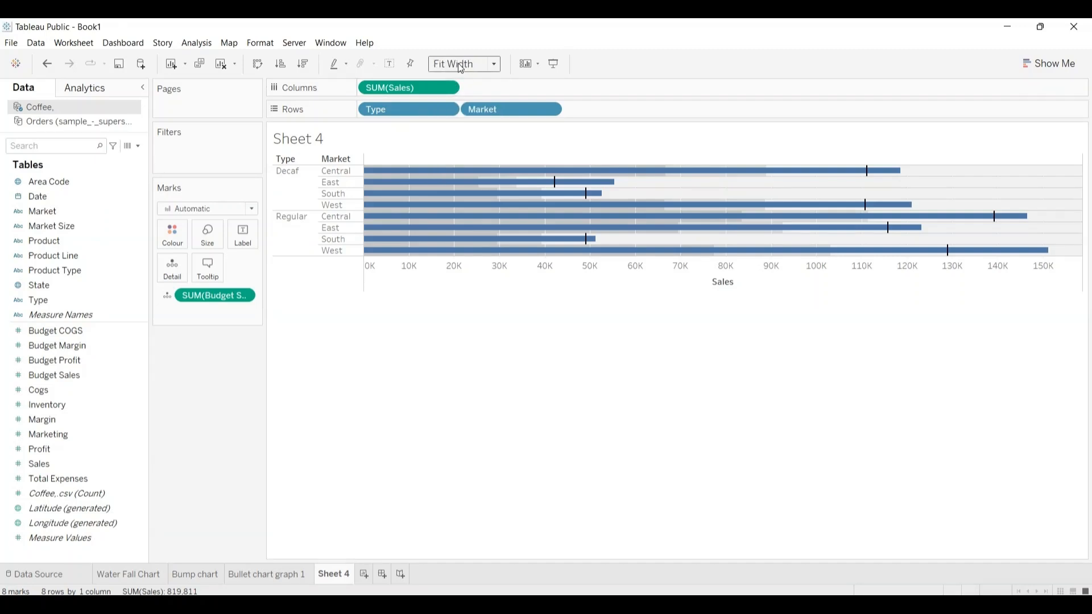
{"action": "left_click", "coordinate": [494, 62]}
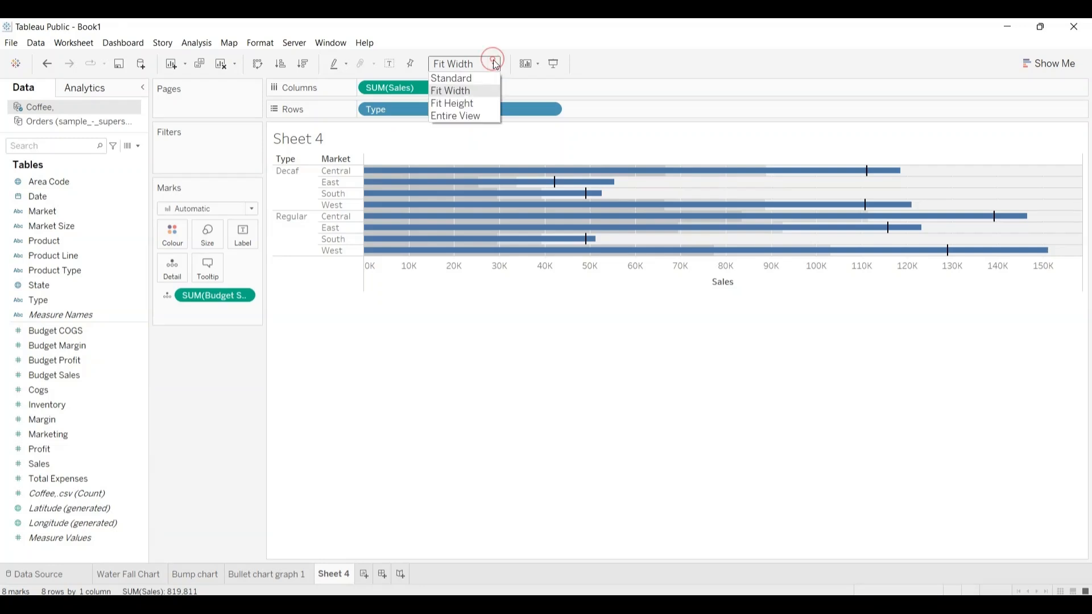
{"action": "left_click", "coordinate": [461, 103]}
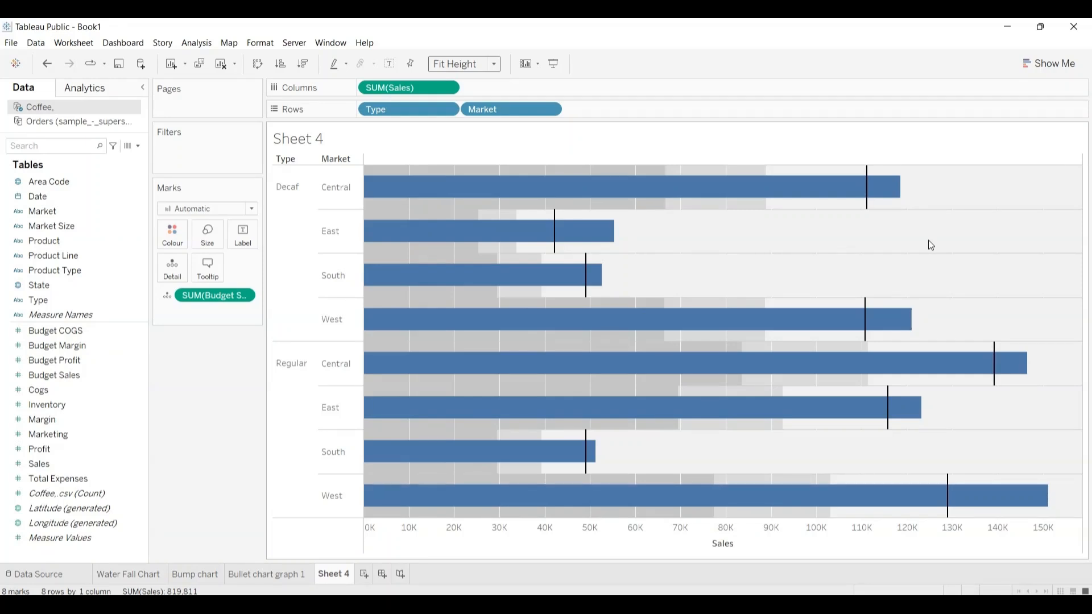
Step: Show mark labels on the bullet graph's bars and check the Decaf East bar's sales against its budget
{"action": "left_click", "coordinate": [249, 232]}
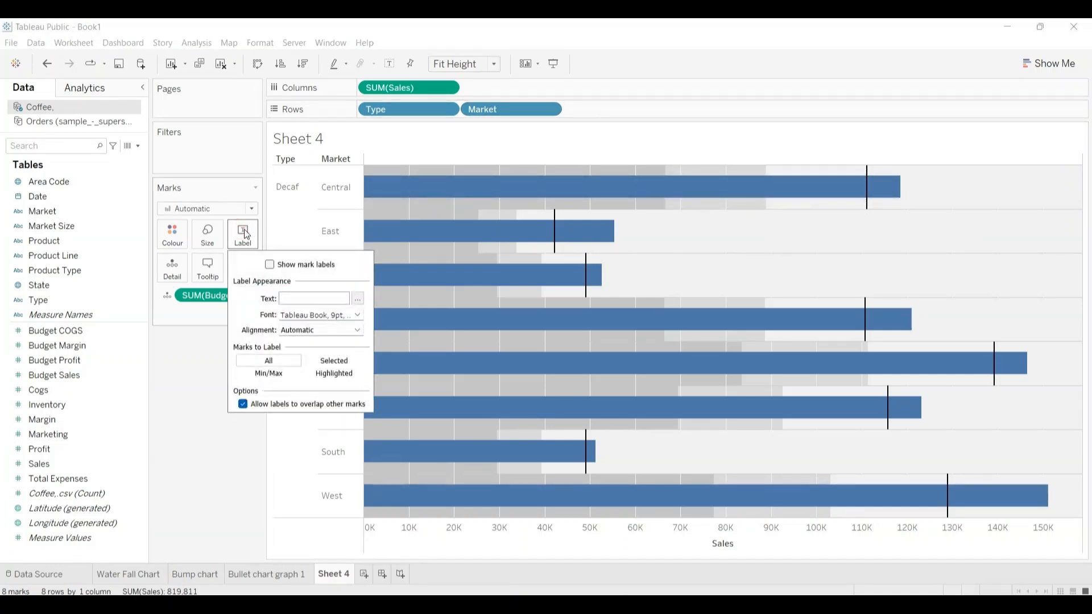
{"action": "left_click", "coordinate": [269, 265]}
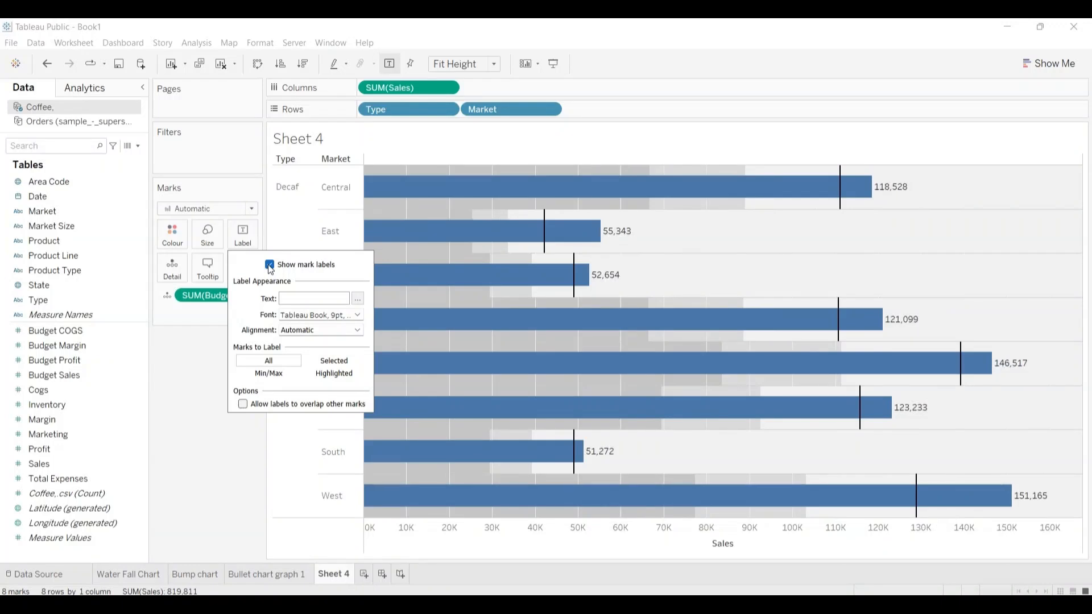
{"action": "left_click", "coordinate": [216, 378]}
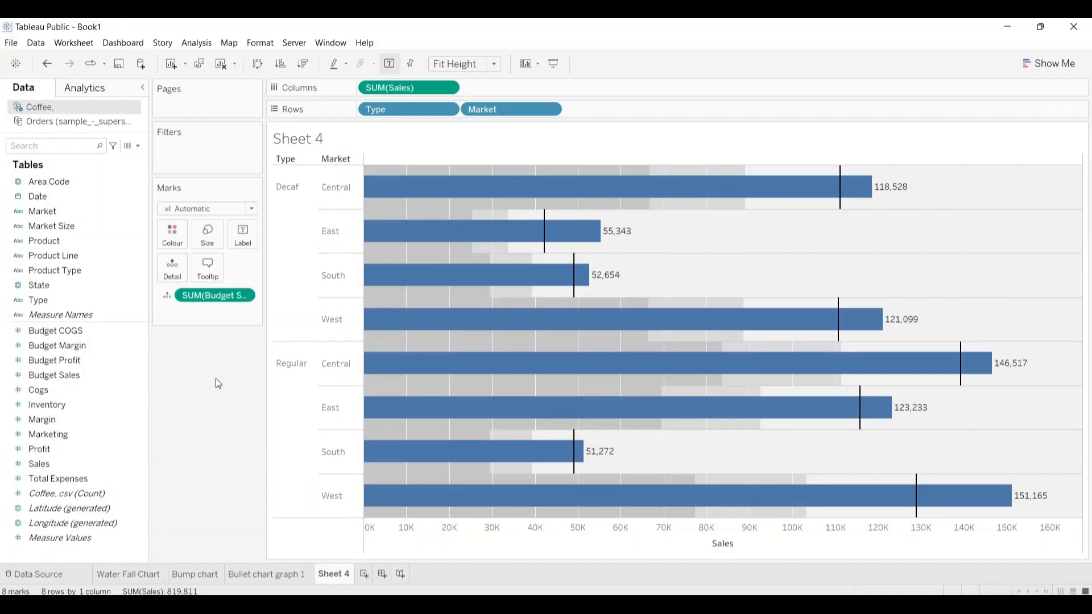
{"action": "mouse_move", "coordinate": [553, 239]}
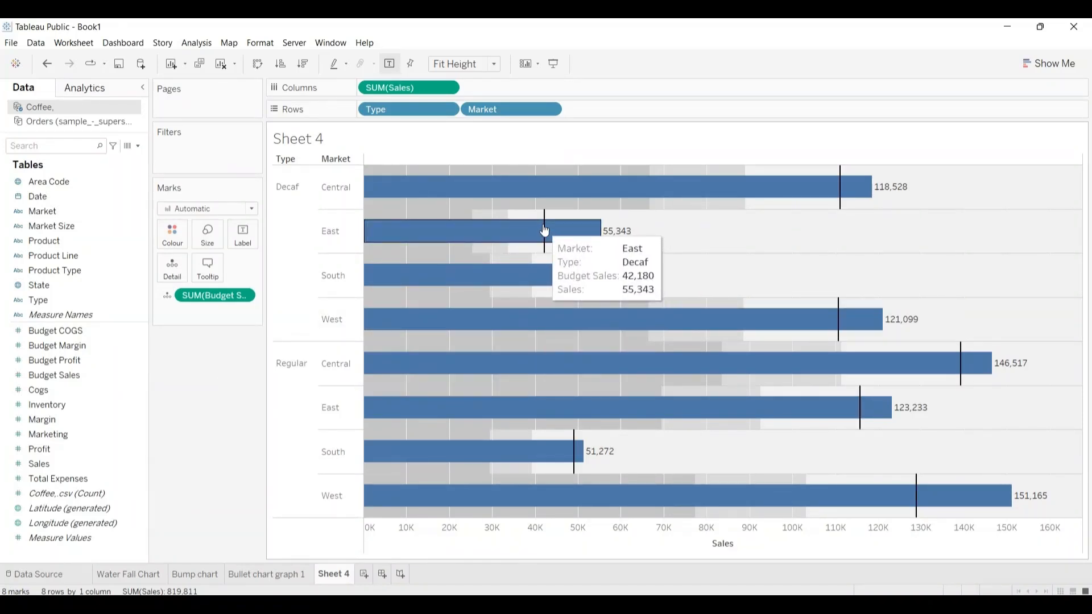
{"action": "mouse_move", "coordinate": [779, 186]}
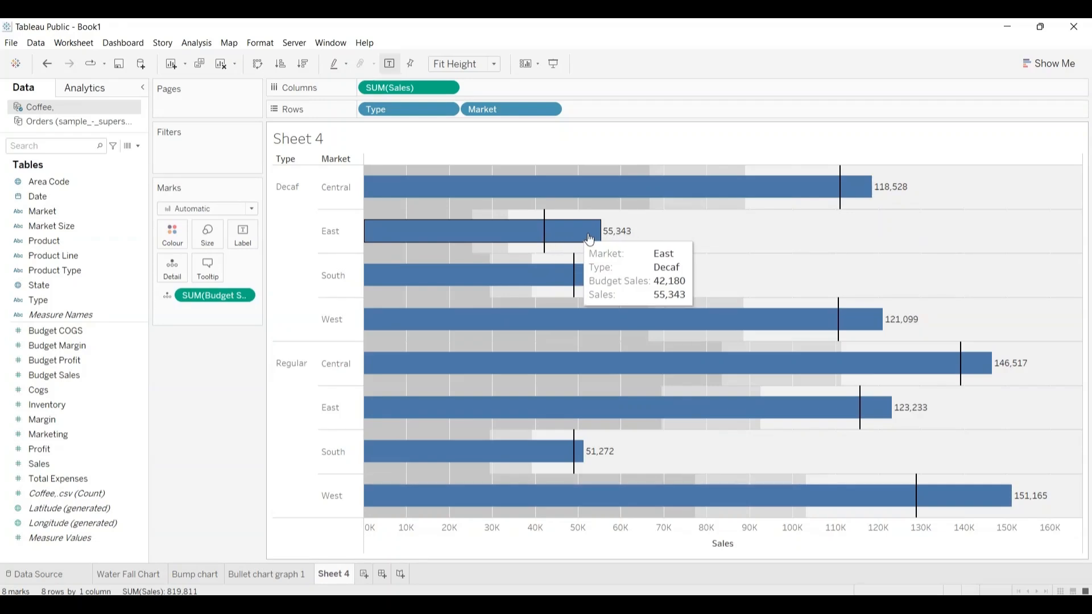
Step: Check sales against budget for the Decaf South and West bars and the Regular market bars
{"action": "mouse_move", "coordinate": [578, 277]}
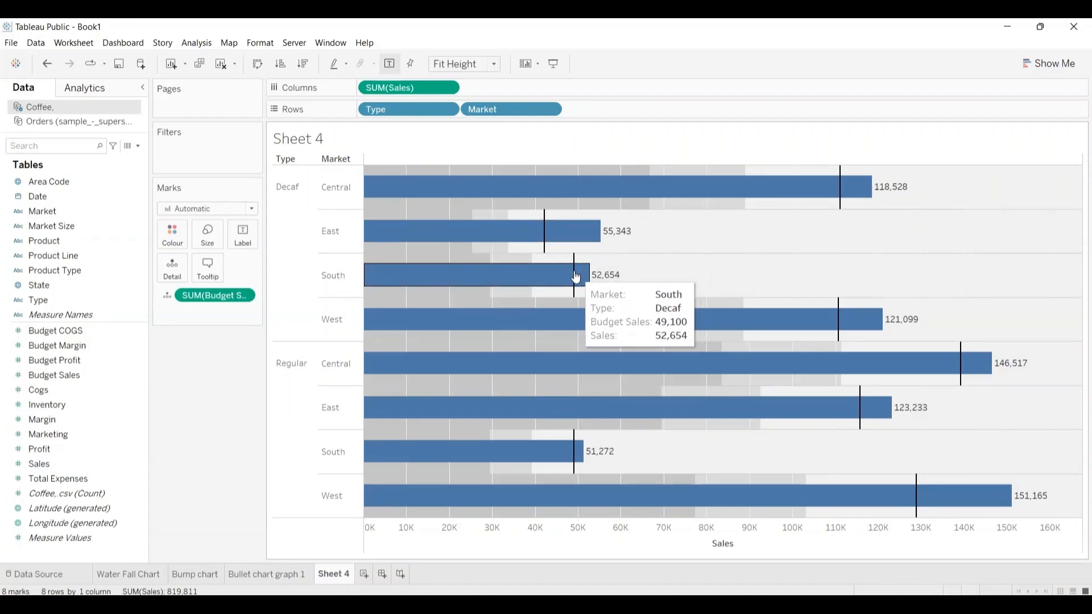
{"action": "mouse_move", "coordinate": [750, 313]}
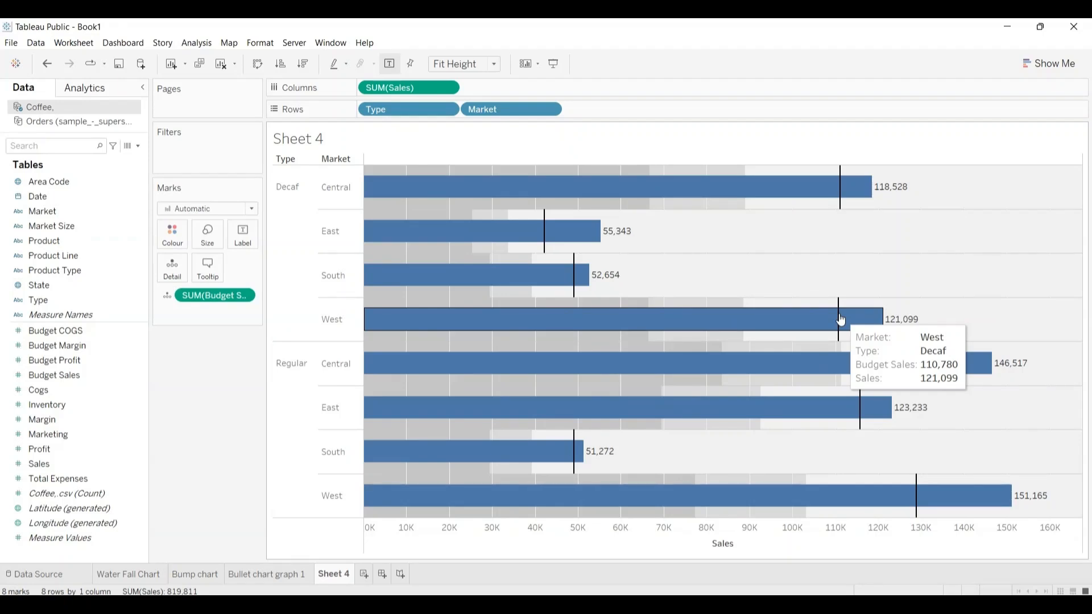
{"action": "mouse_move", "coordinate": [845, 355]}
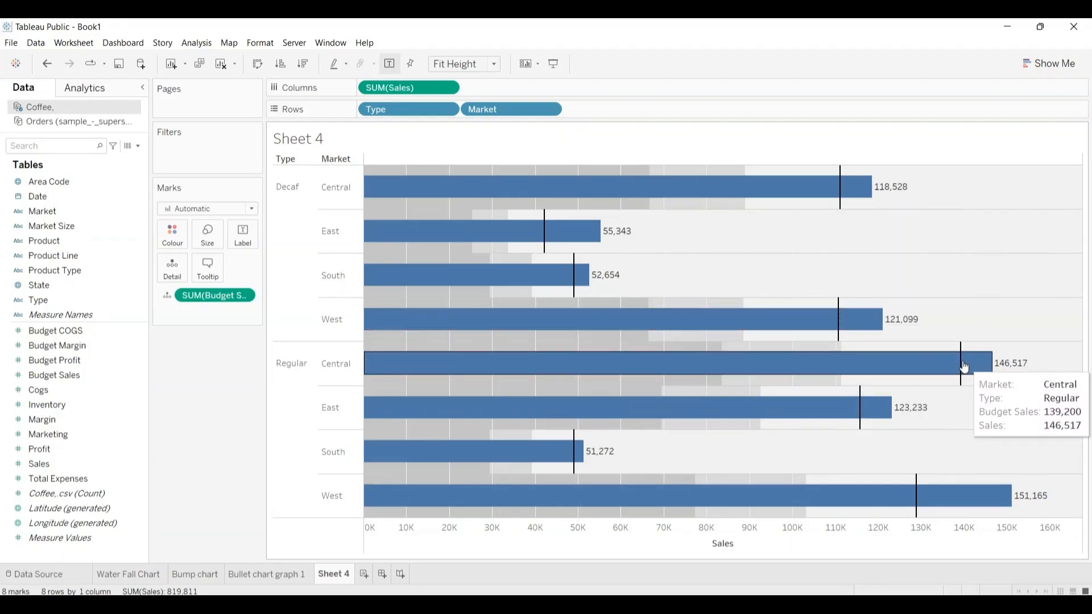
{"action": "mouse_move", "coordinate": [860, 408]}
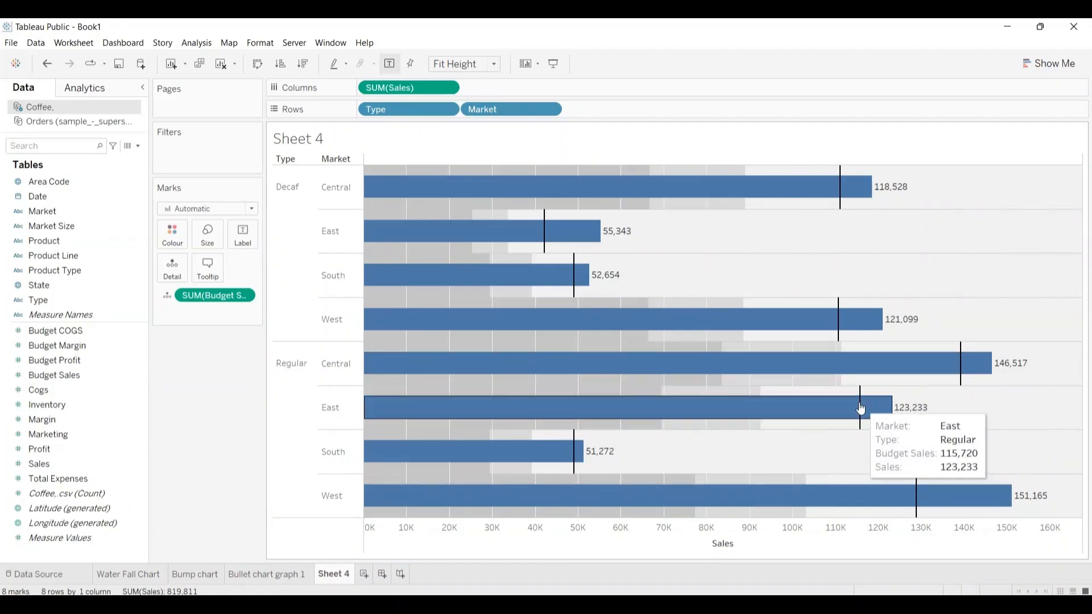
{"action": "mouse_move", "coordinate": [580, 448]}
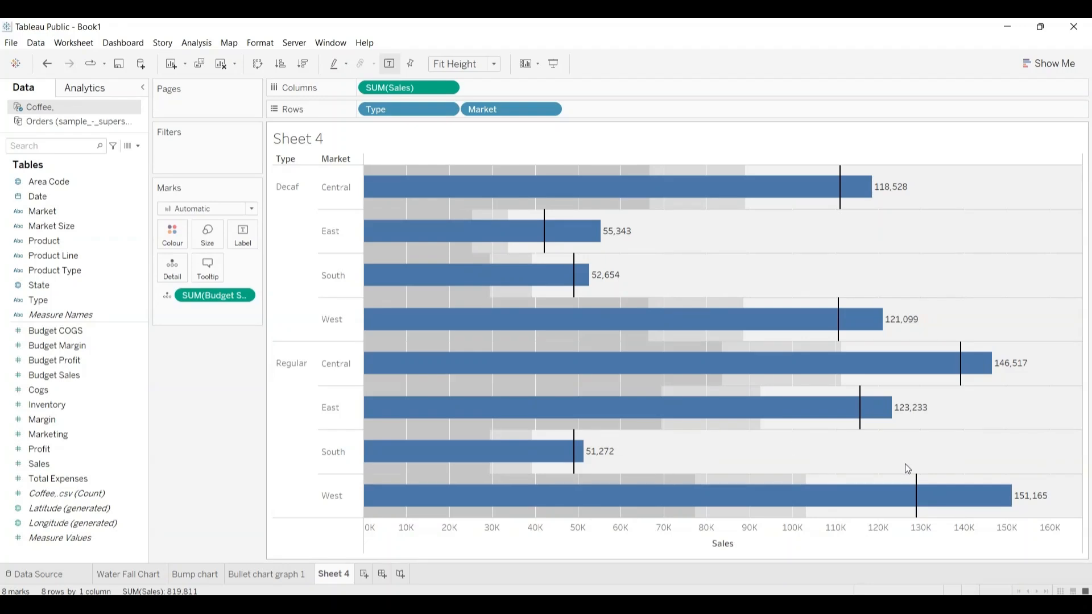
{"action": "mouse_move", "coordinate": [816, 431]}
Step: On the Bullet chart graph 1 sheet, enlarge the chart's row height and show mark labels on the bars
{"action": "left_click", "coordinate": [269, 575]}
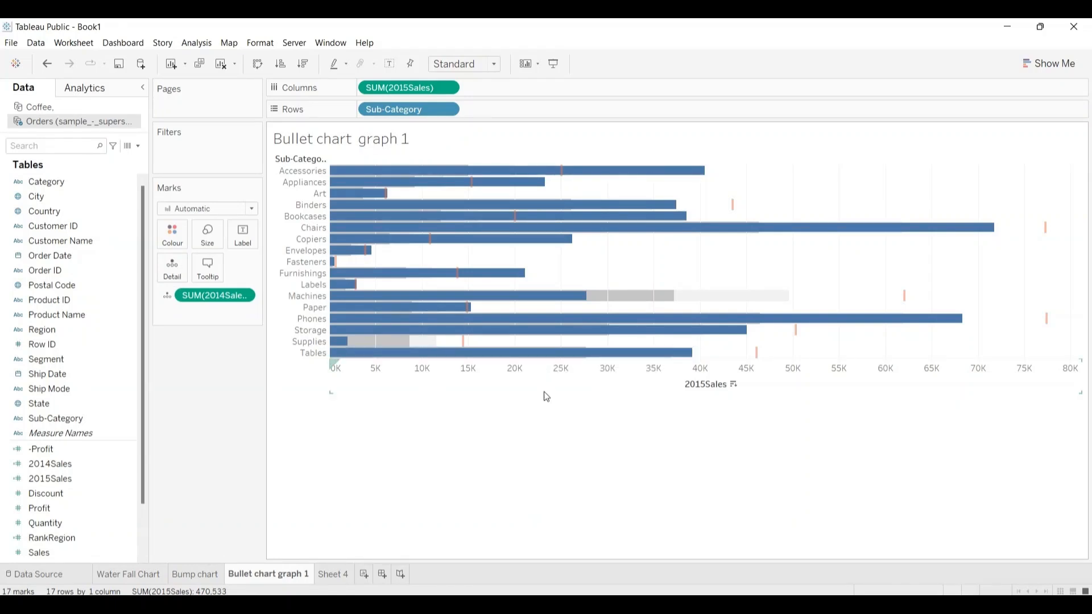
{"action": "left_click_drag", "start_coordinate": [545, 393], "coordinate": [564, 524]}
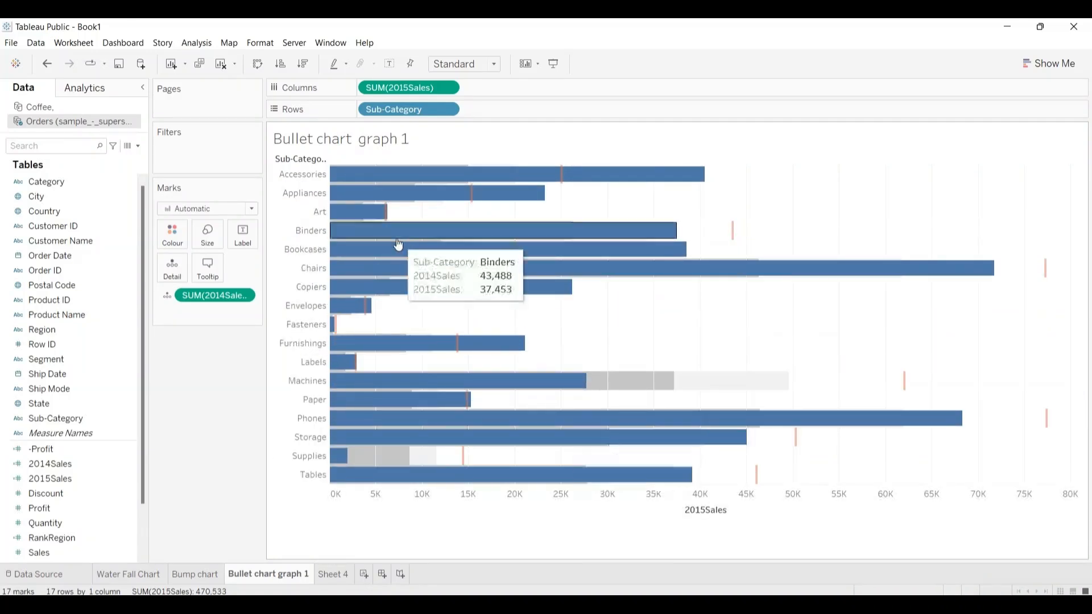
{"action": "left_click", "coordinate": [243, 234]}
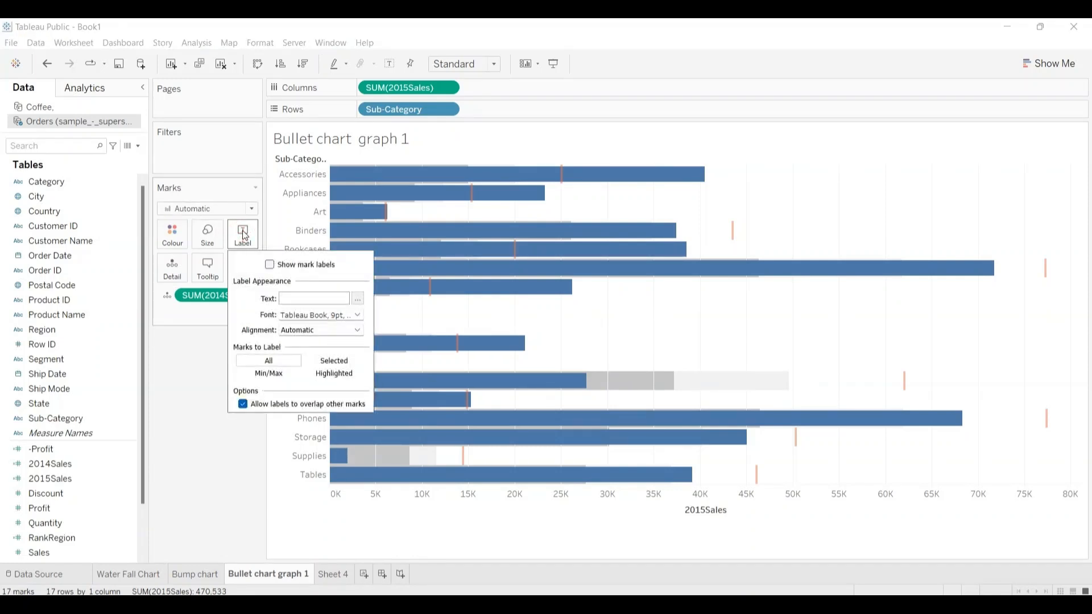
{"action": "left_click", "coordinate": [270, 265]}
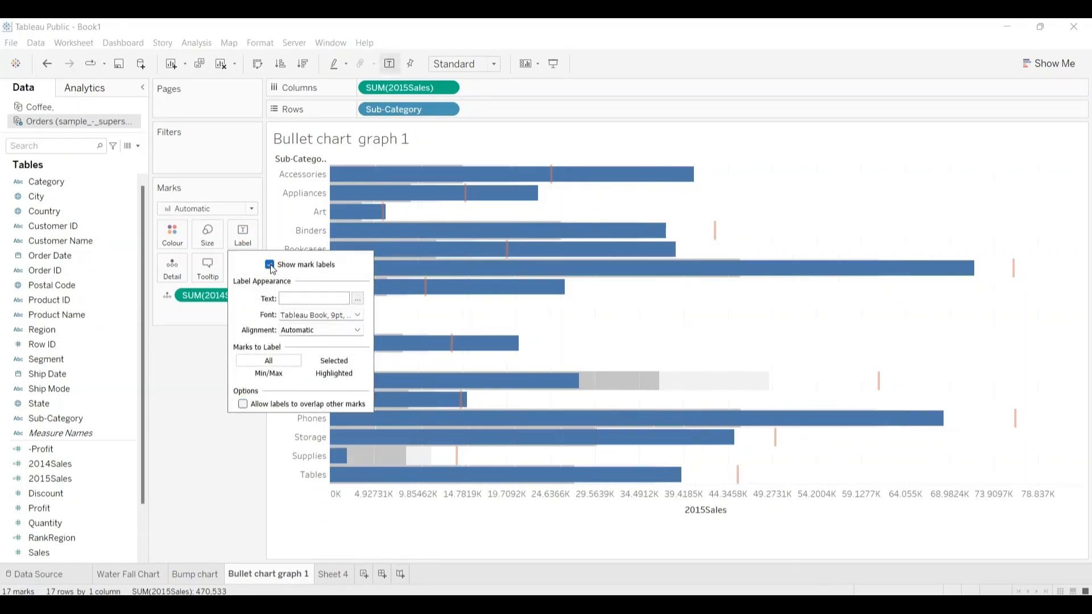
{"action": "left_click", "coordinate": [193, 363]}
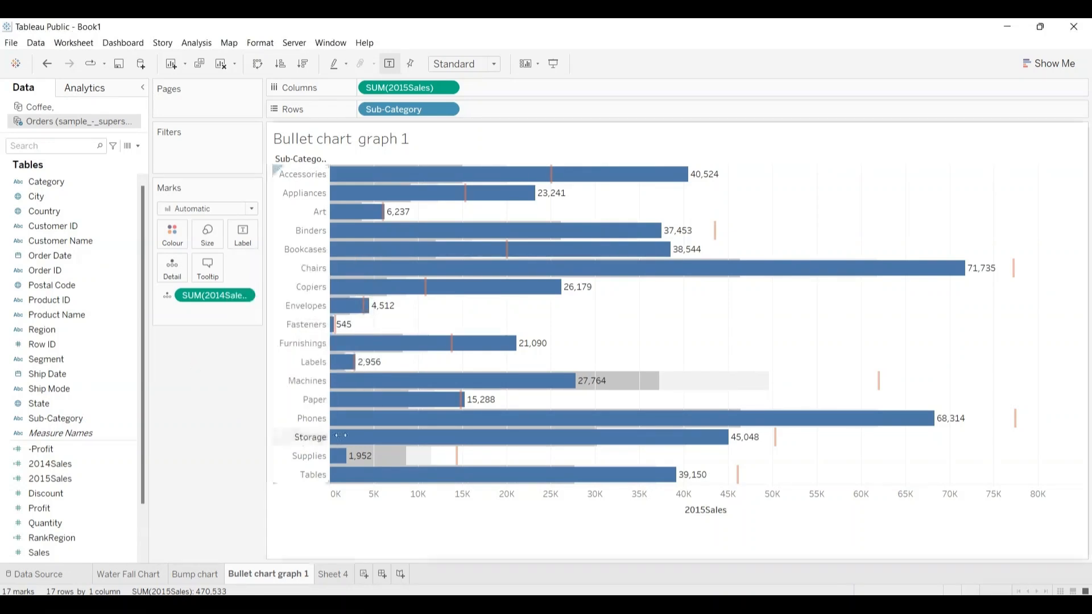
{"action": "mouse_move", "coordinate": [409, 441]}
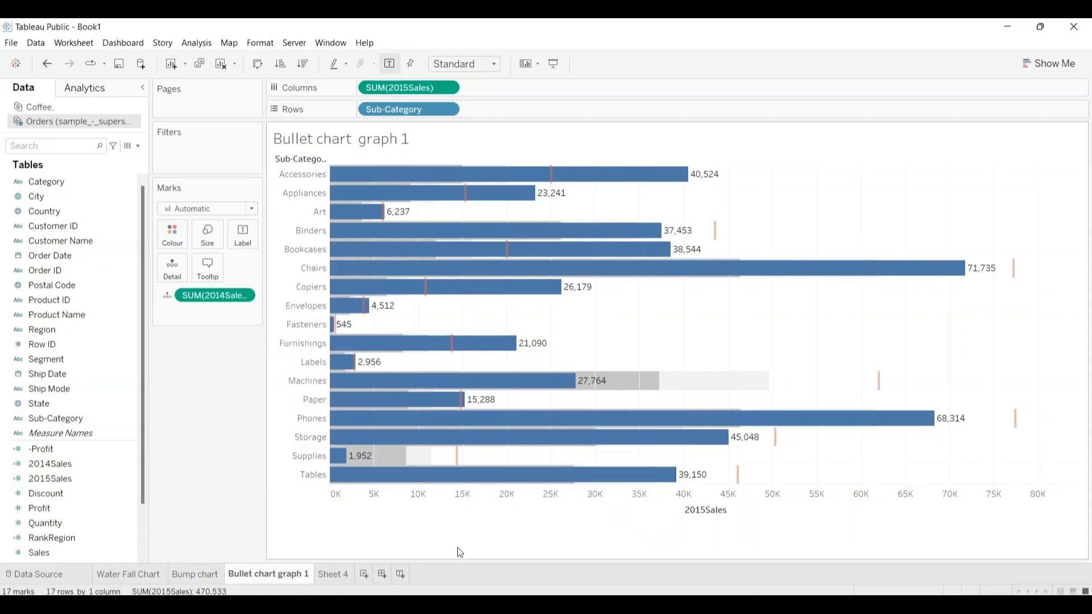
Step: Replace the title of the coffee bullet graph on Sheet 4 with "Bullet chart 2"
{"action": "left_click", "coordinate": [336, 576]}
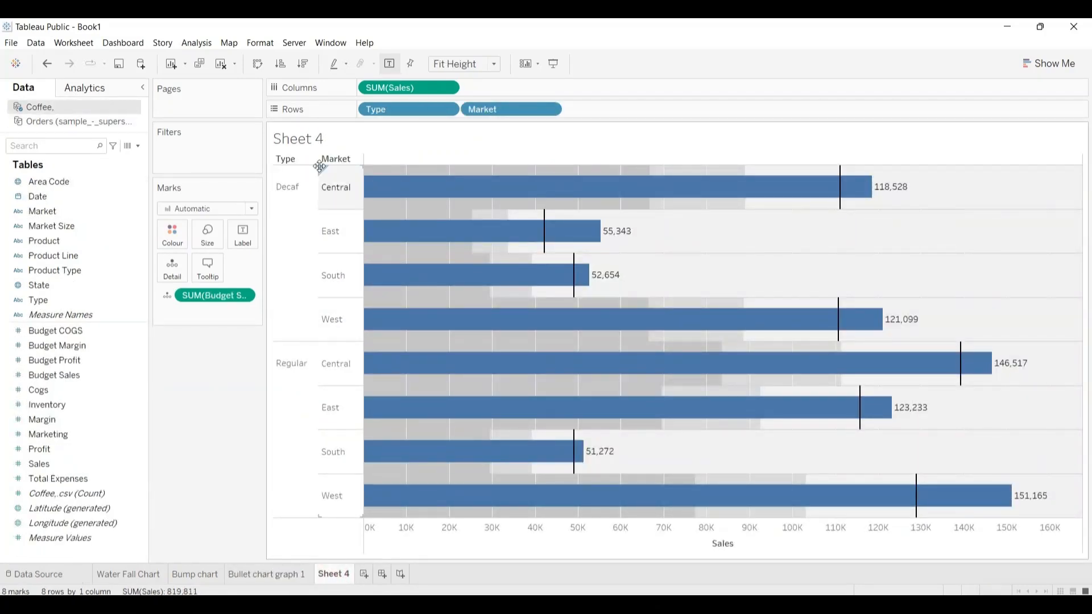
{"action": "double_click", "coordinate": [316, 137]}
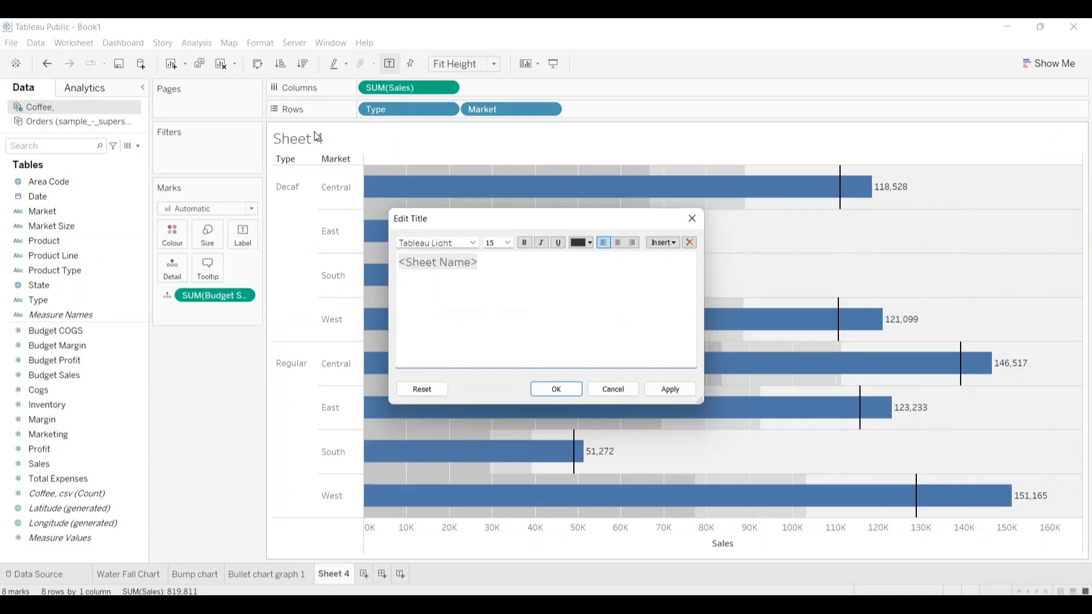
{"action": "type", "text": "Bulle"}
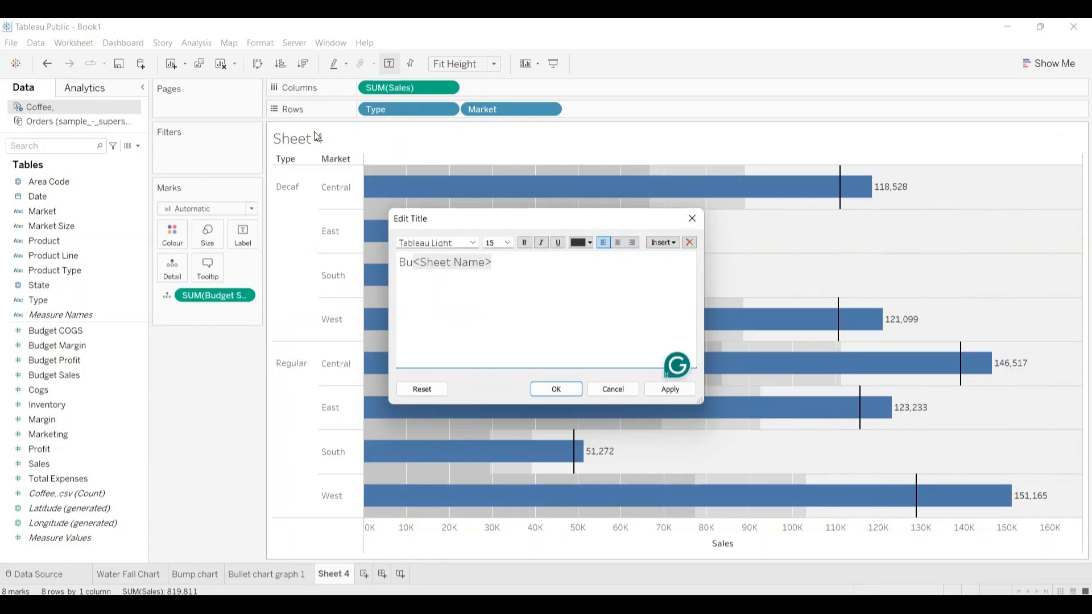
{"action": "type", "text": "t"}
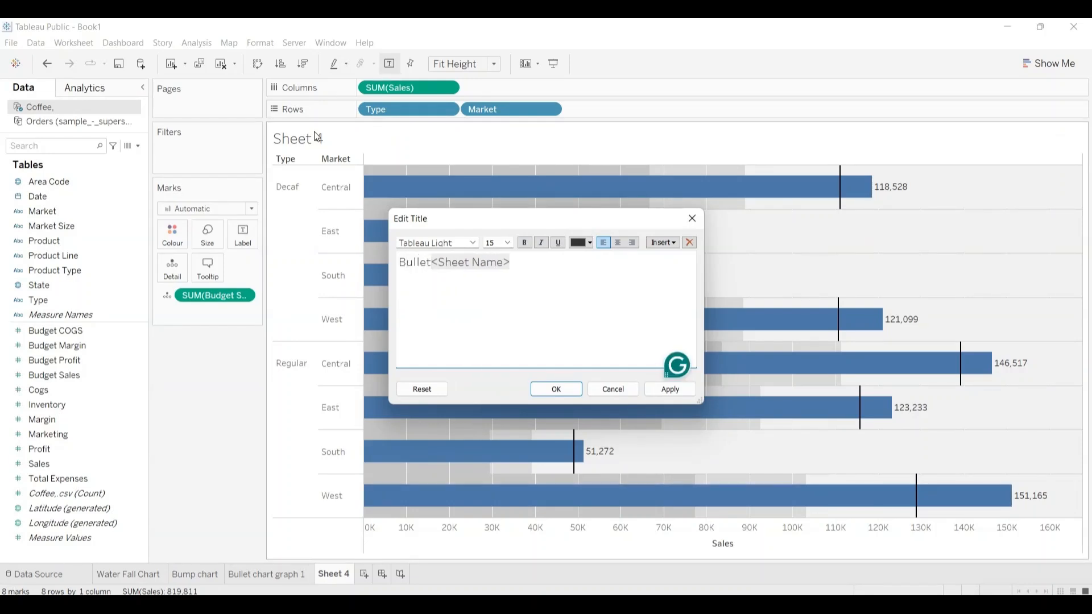
{"action": "type", "text": " ch"}
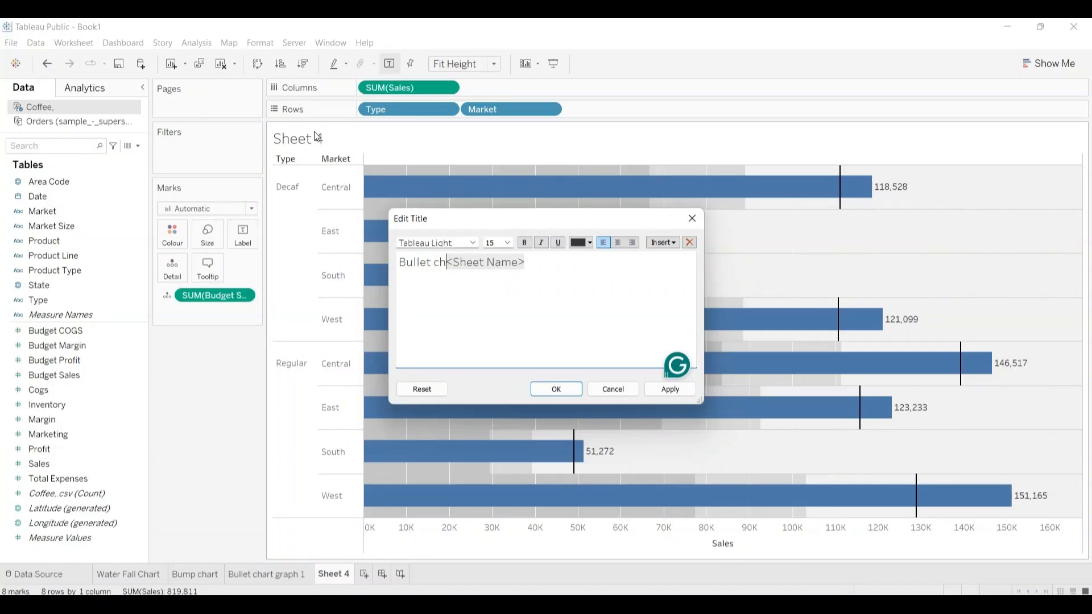
{"action": "type", "text": "art 2"}
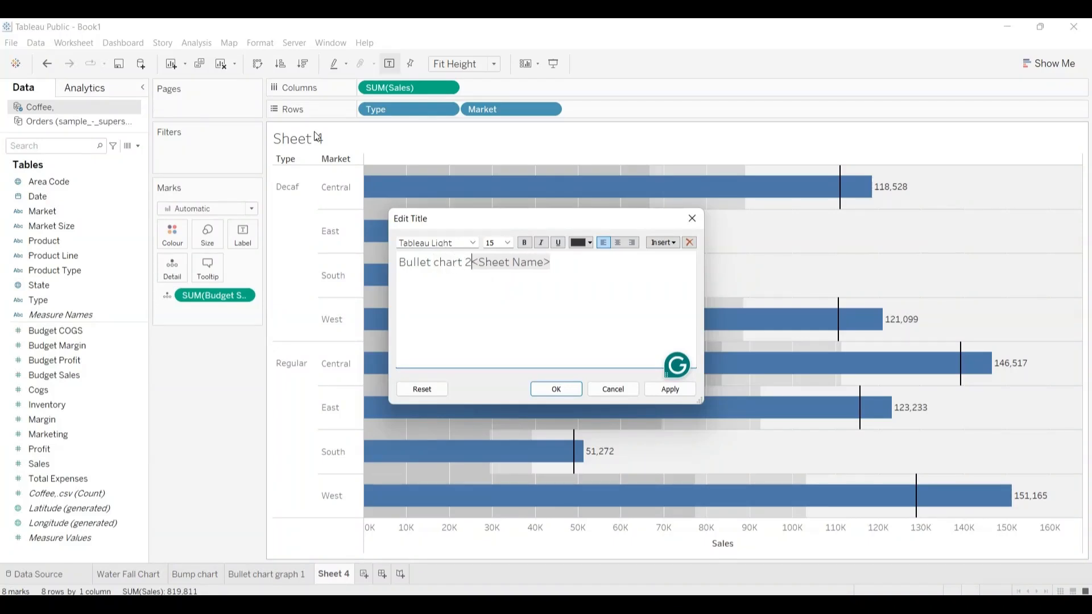
{"action": "key", "text": "shift+Right"}
{"action": "key", "text": "shift+Right"}
{"action": "key", "text": "shift+Right"}
{"action": "key", "text": "shift+Right"}
{"action": "key", "text": "shift+Right"}
{"action": "key", "text": "shift+Right"}
{"action": "key", "text": "shift+Right"}
{"action": "key", "text": "shift+Right"}
{"action": "key", "text": "shift+Right"}
{"action": "key", "text": "shift+Right"}
{"action": "key", "text": "shift+Right"}
{"action": "key", "text": "shift+Right"}
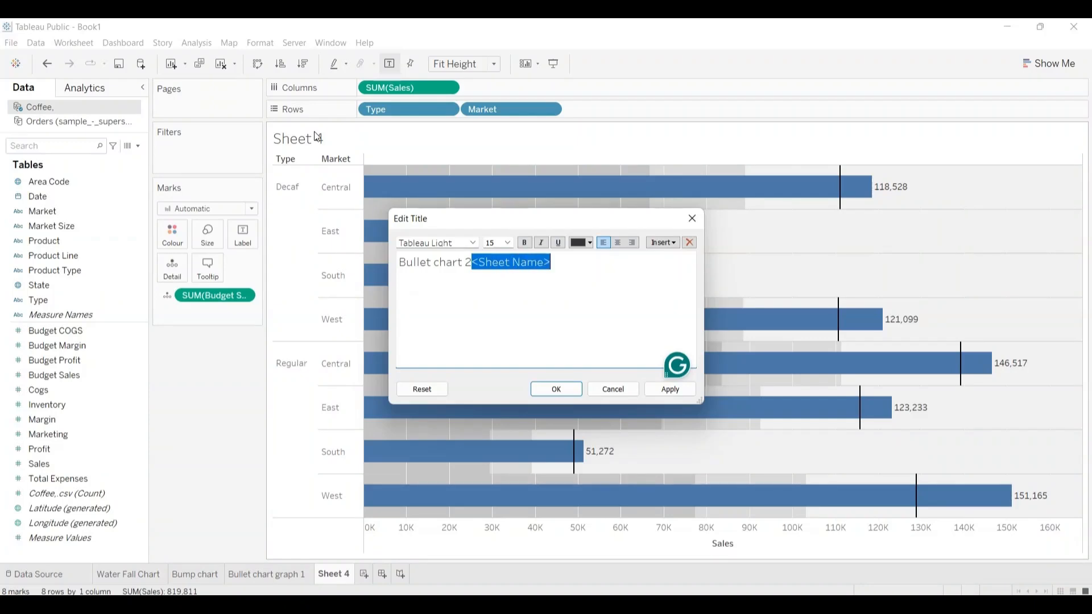
{"action": "key", "text": "BackSpace"}
{"action": "key", "text": "ctrl+a"}
{"action": "key", "text": "ctrl+c"}
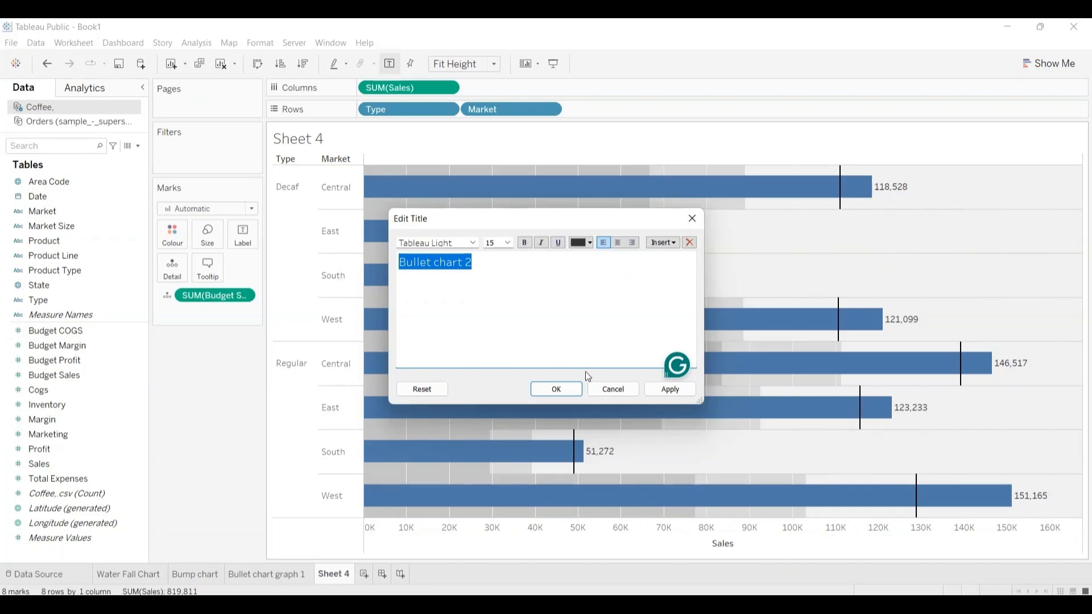
{"action": "left_click", "coordinate": [561, 389]}
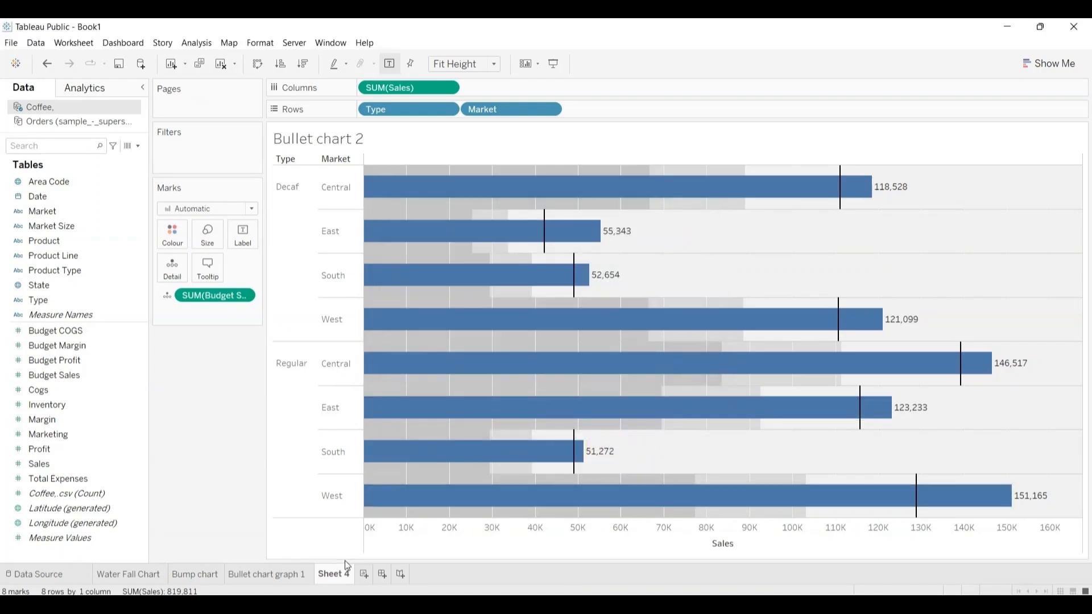
Step: Rename the Sheet 4 worksheet as "Bullet chart 2"
{"action": "double_click", "coordinate": [338, 574]}
{"action": "left_click", "coordinate": [336, 570]}
{"action": "double_click", "coordinate": [336, 571]}
{"action": "double_click", "coordinate": [348, 571]}
{"action": "key", "text": "BackSpace"}
{"action": "key", "text": "BackSpace"}
{"action": "key", "text": "BackSpace"}
{"action": "key", "text": "BackSpace"}
{"action": "key", "text": "BackSpace"}
{"action": "key", "text": "BackSpace"}
{"action": "key", "text": "BackSpace"}
{"action": "key", "text": "ctrl+v"}
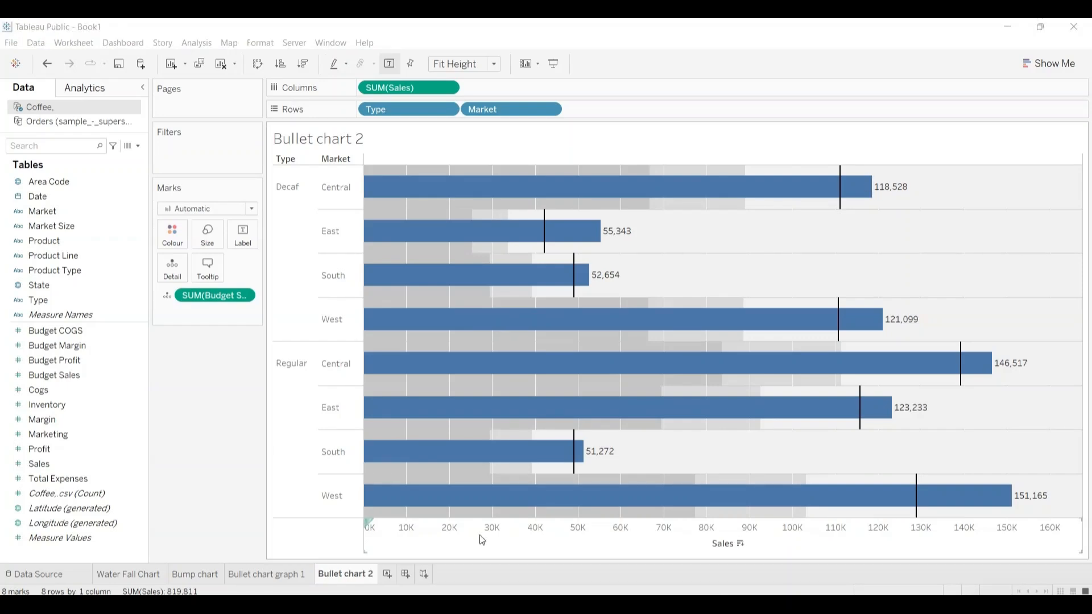
Step: Create a new worksheet from the Orders data source with Order Date on Rows and Quantity on Columns
{"action": "left_click", "coordinate": [387, 574]}
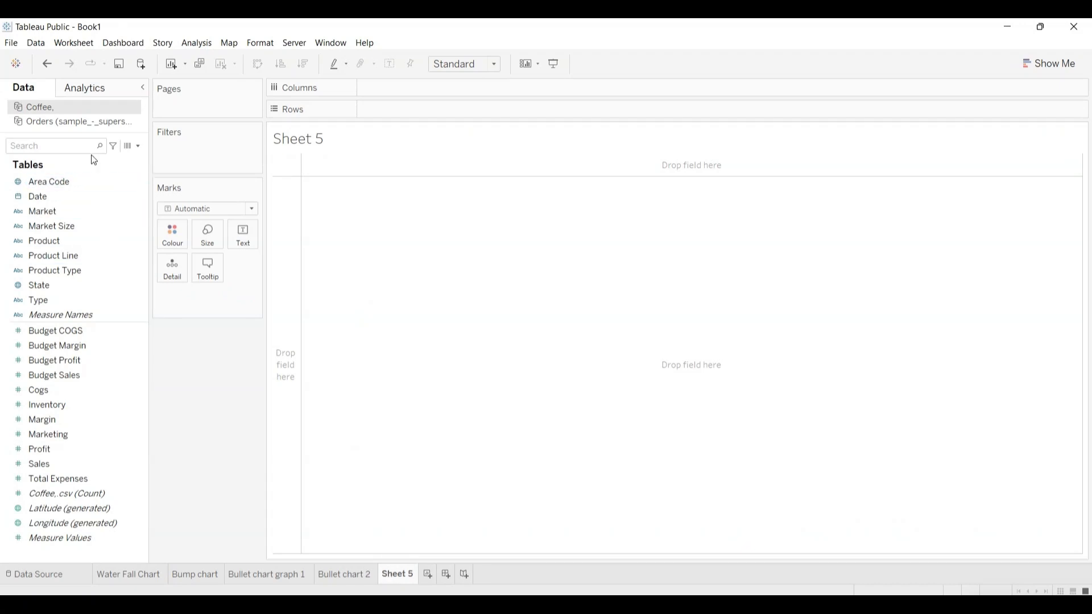
{"action": "left_click", "coordinate": [75, 123]}
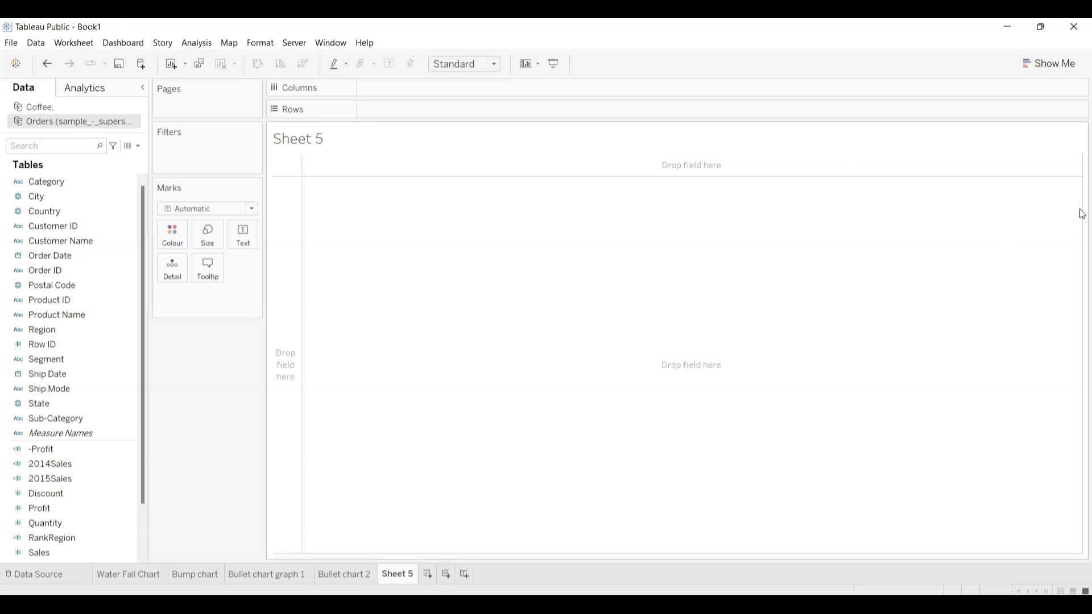
{"action": "left_click", "coordinate": [1047, 57]}
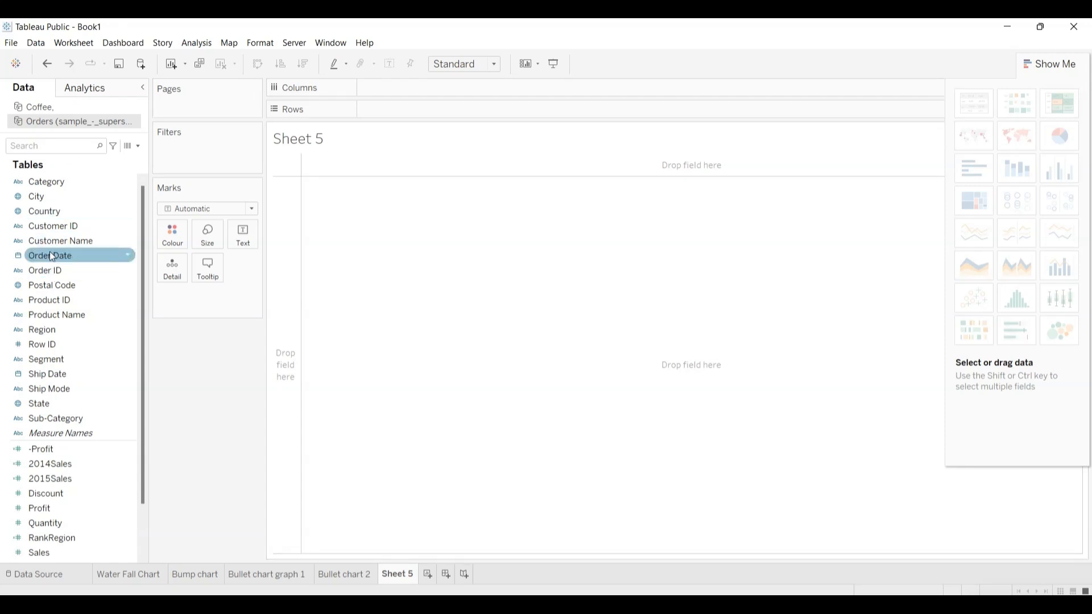
{"action": "mouse_move", "coordinate": [49, 252]}
{"action": "left_mouse_down"}
{"action": "mouse_move", "coordinate": [196, 202]}
{"action": "mouse_move", "coordinate": [384, 91]}
{"action": "mouse_move", "coordinate": [388, 111]}
{"action": "left_mouse_up"}
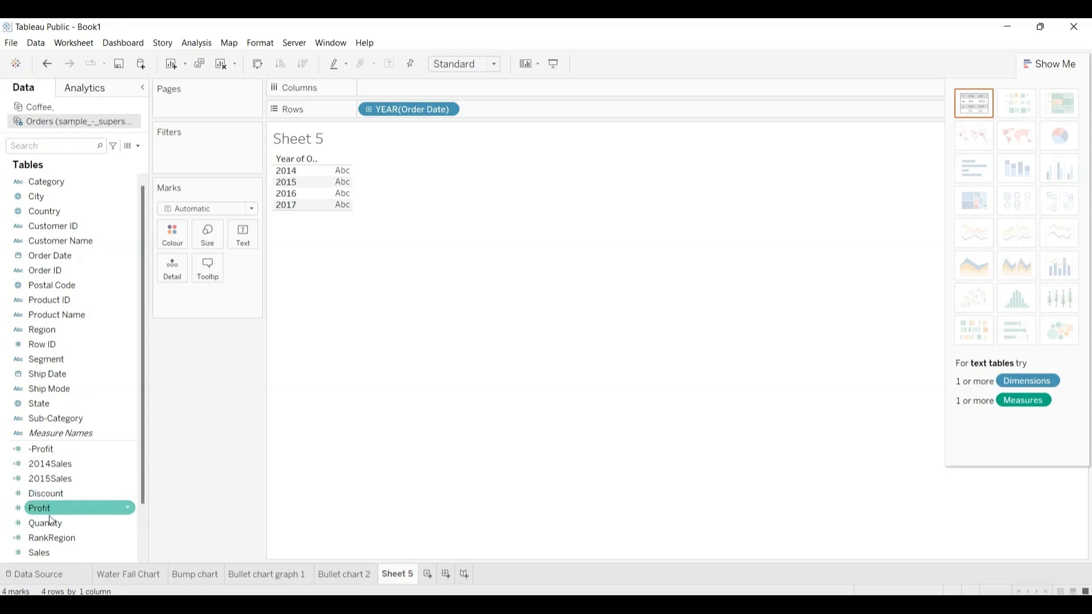
{"action": "left_click_drag", "start_coordinate": [48, 522], "coordinate": [391, 94]}
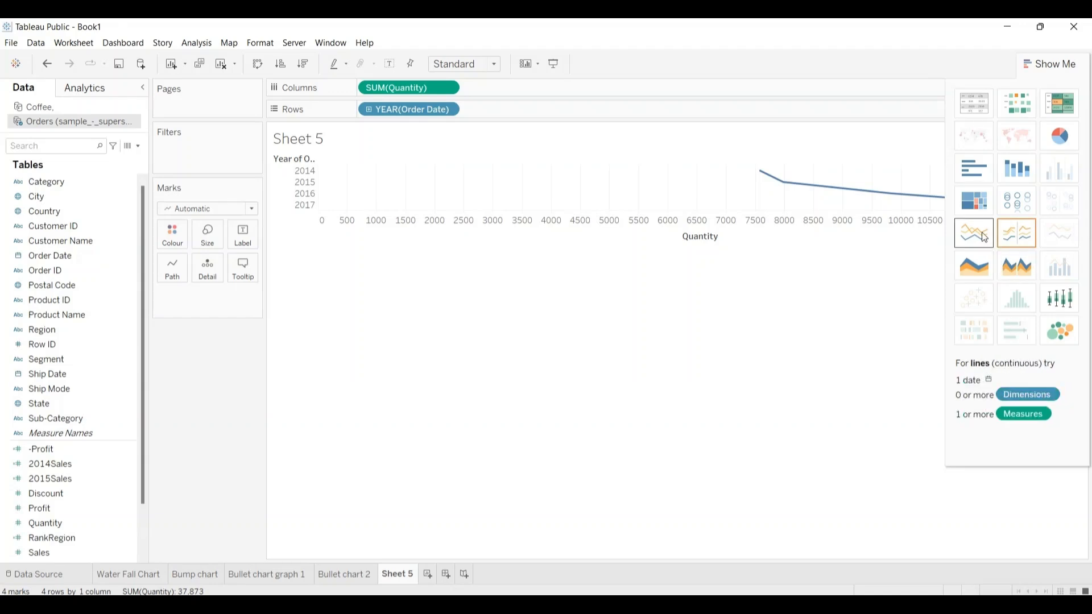
Step: Convert the Quantity by Order Date view to a continuous area chart and close the chart suggestions
{"action": "left_click", "coordinate": [977, 266]}
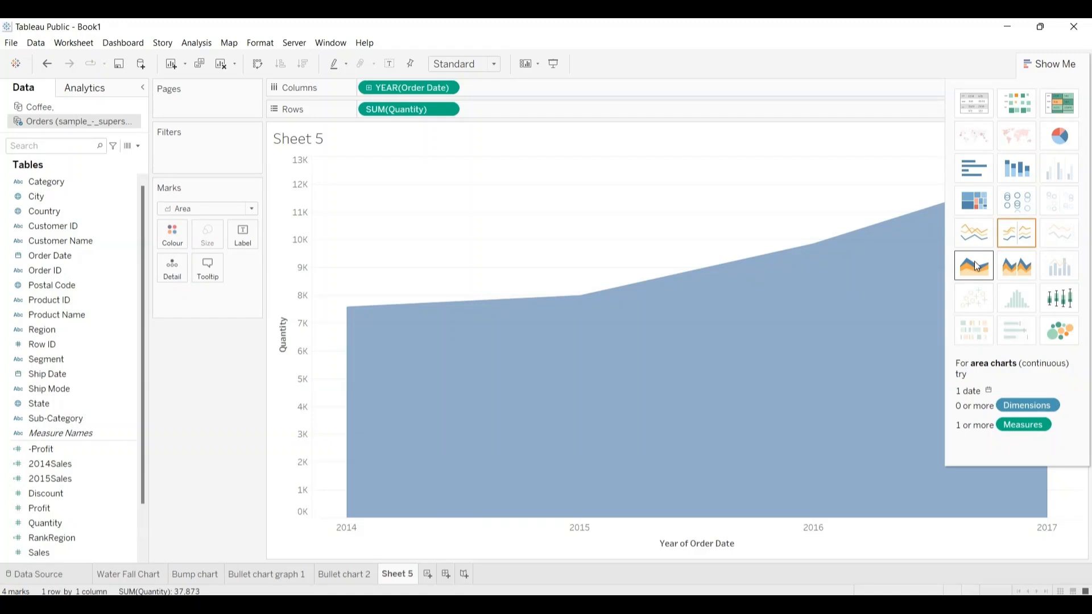
{"action": "left_click", "coordinate": [1049, 65]}
{"action": "mouse_move", "coordinate": [1037, 182]}
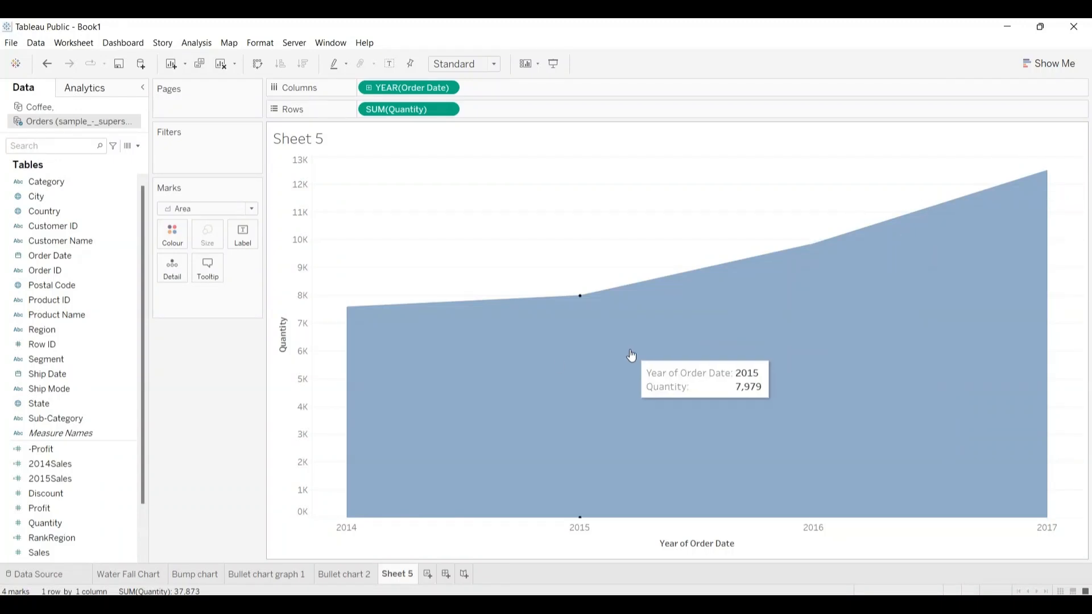
{"action": "mouse_move", "coordinate": [346, 335]}
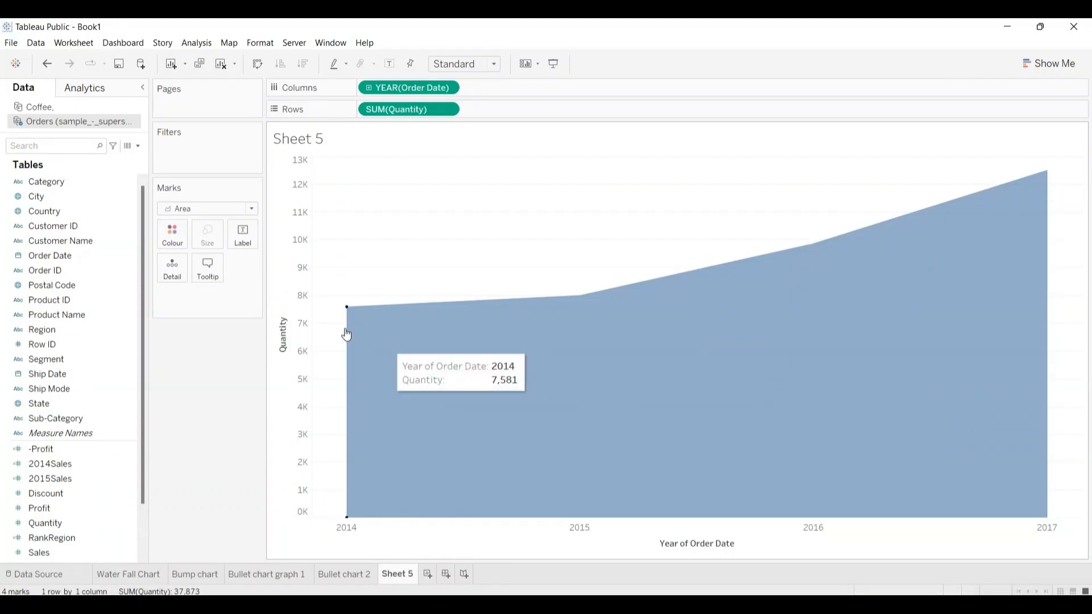
Step: Show mark labels on the Quantity area chart
{"action": "left_click", "coordinate": [242, 238]}
{"action": "left_click", "coordinate": [269, 264]}
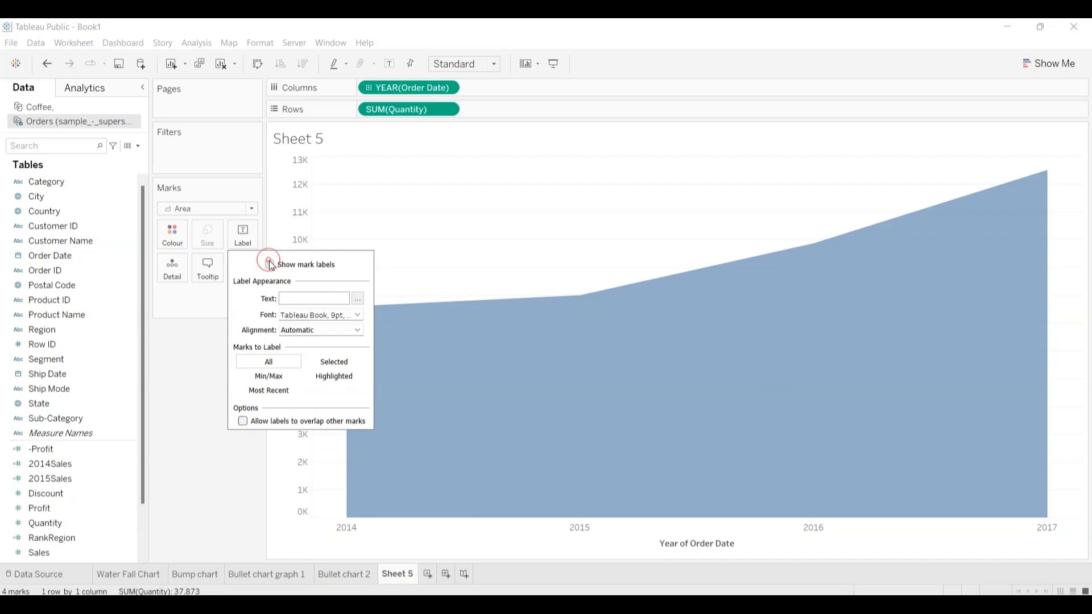
{"action": "left_click", "coordinate": [210, 381]}
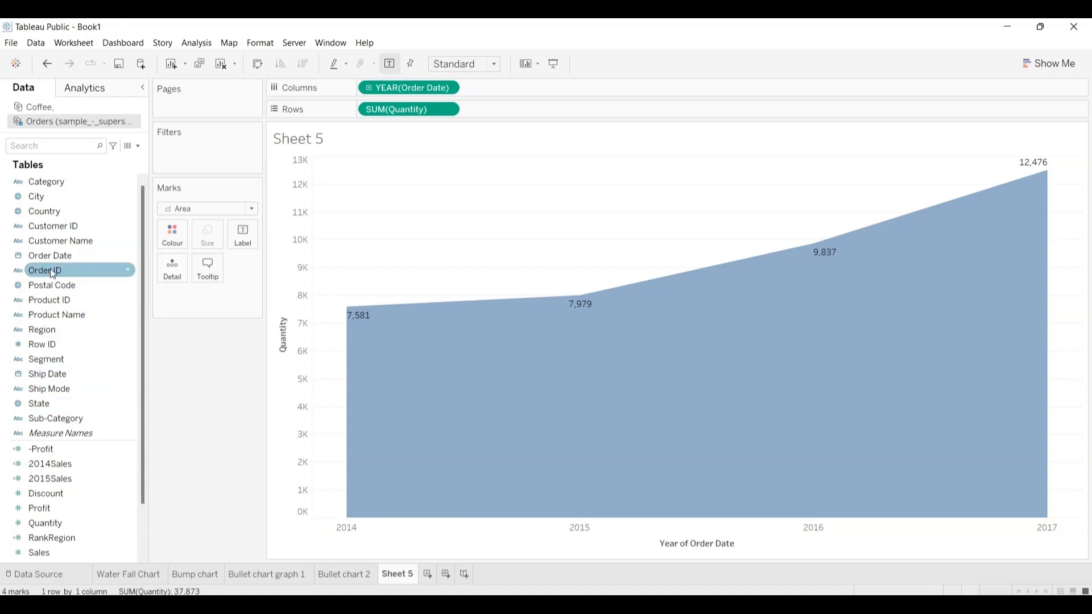
Step: Split the area chart into discrete Order Date years on Columns and drill the continuous Order Date down to quarters
{"action": "left_click_drag", "start_coordinate": [50, 256], "coordinate": [508, 92]}
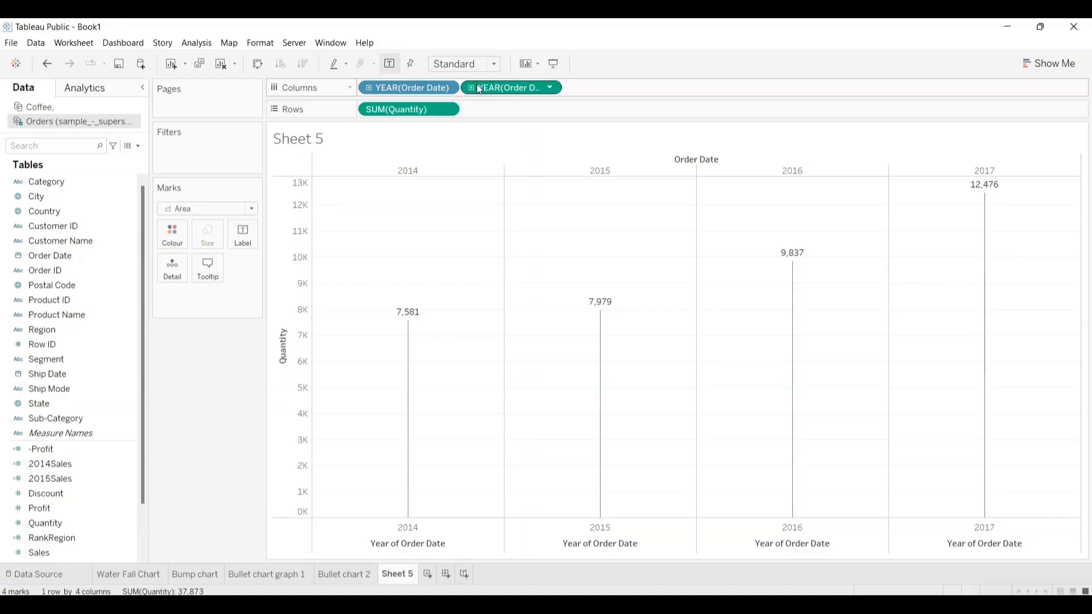
{"action": "left_click_drag", "start_coordinate": [413, 86], "coordinate": [618, 89]}
{"action": "left_click", "coordinate": [472, 88]}
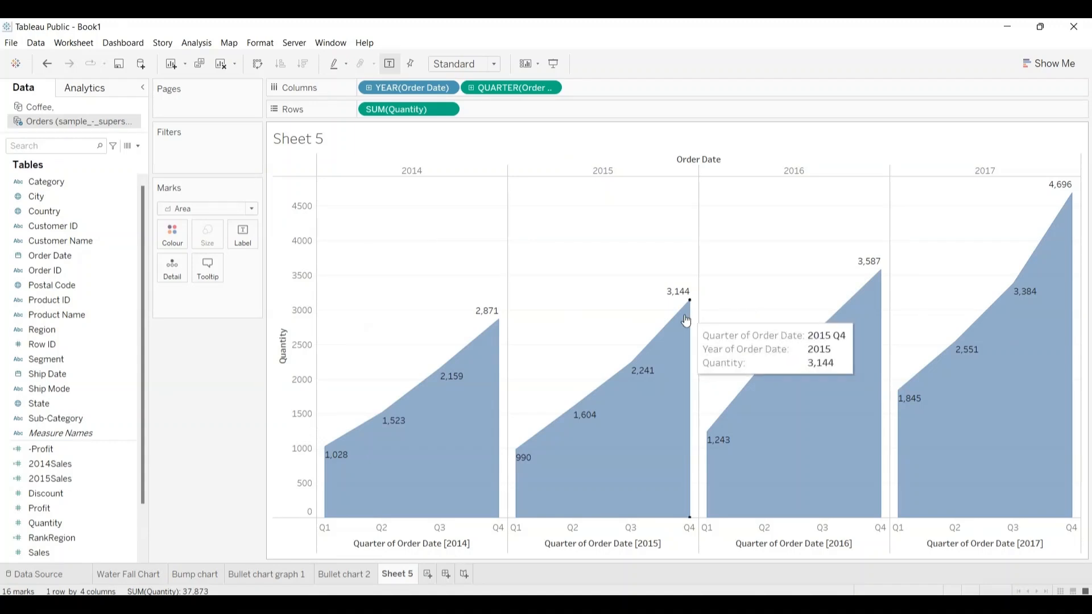
{"action": "mouse_move", "coordinate": [869, 270]}
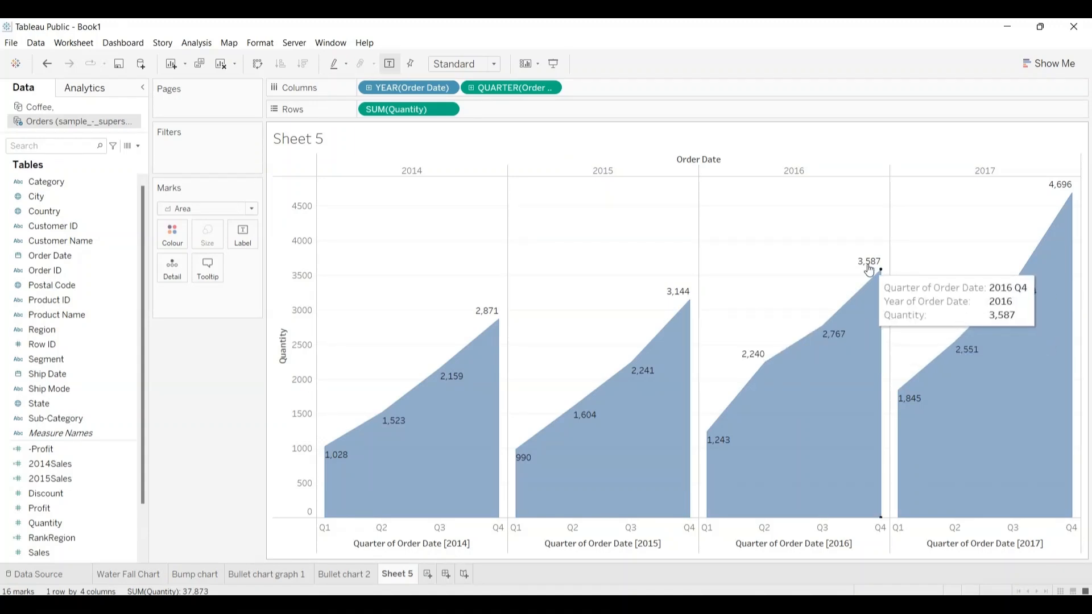
{"action": "mouse_move", "coordinate": [1059, 193]}
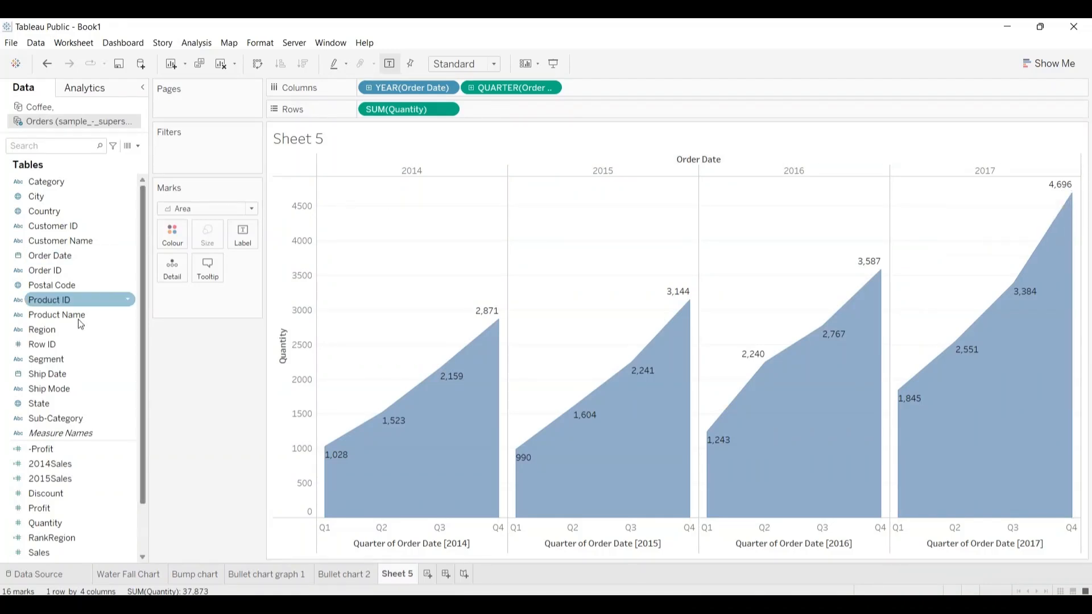
Step: Split the Quantity area chart by Region, placing Region before Quantity on Rows
{"action": "left_click", "coordinate": [50, 328]}
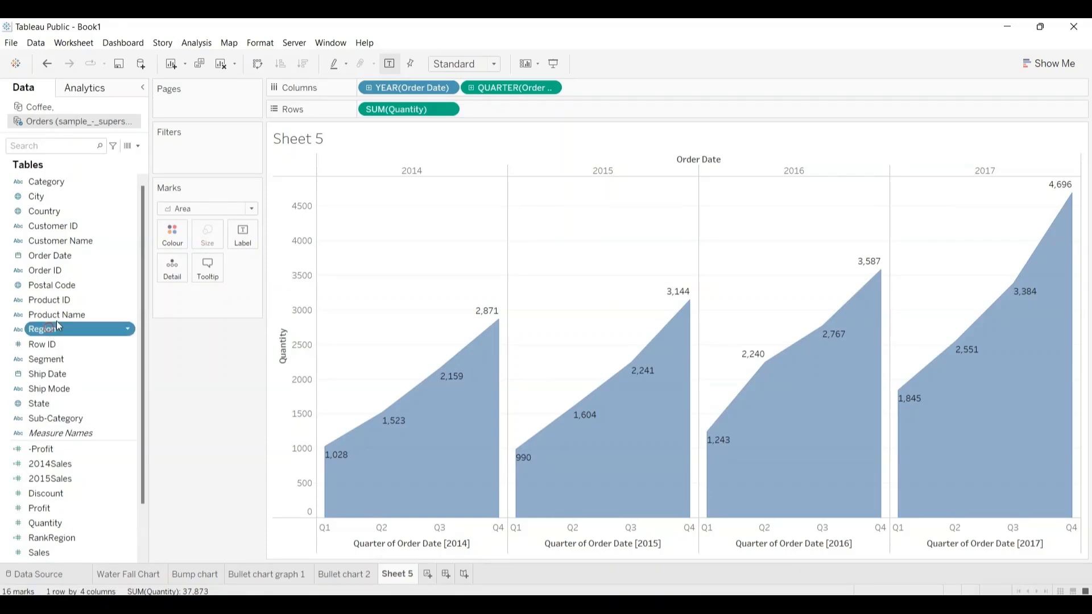
{"action": "left_click_drag", "start_coordinate": [58, 325], "coordinate": [506, 108]}
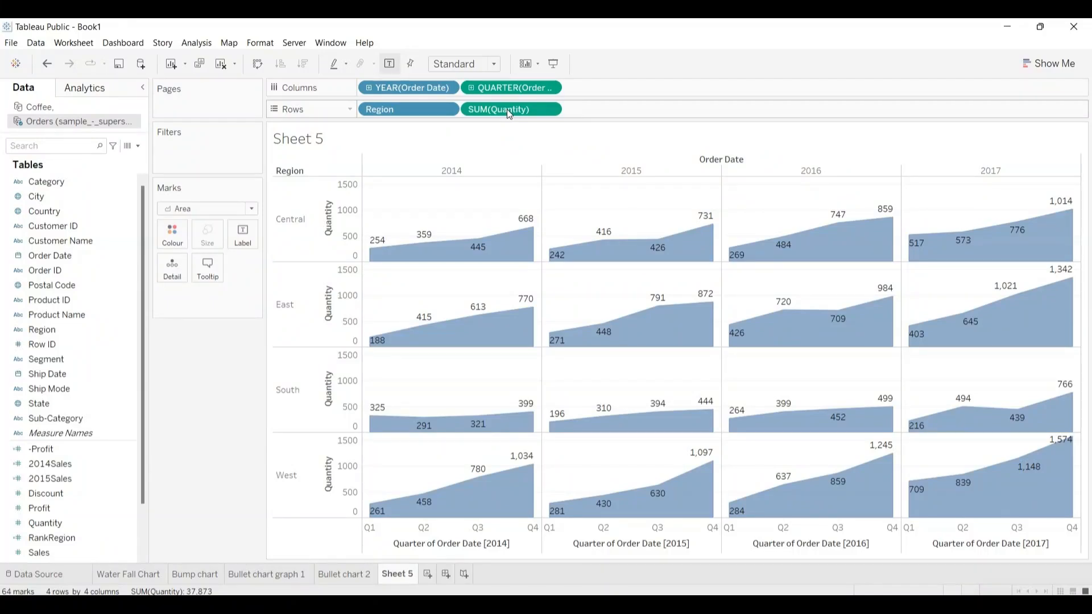
{"action": "left_click", "coordinate": [507, 110]}
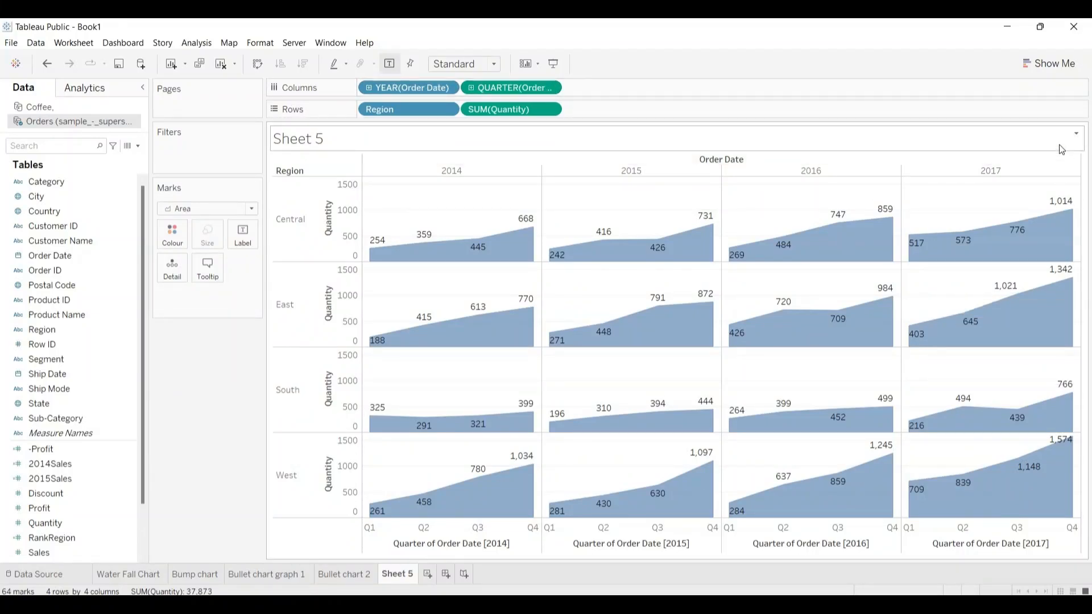
Step: Replace the area chart's title with "Area chart graph" and give the worksheet the same name
{"action": "double_click", "coordinate": [317, 142]}
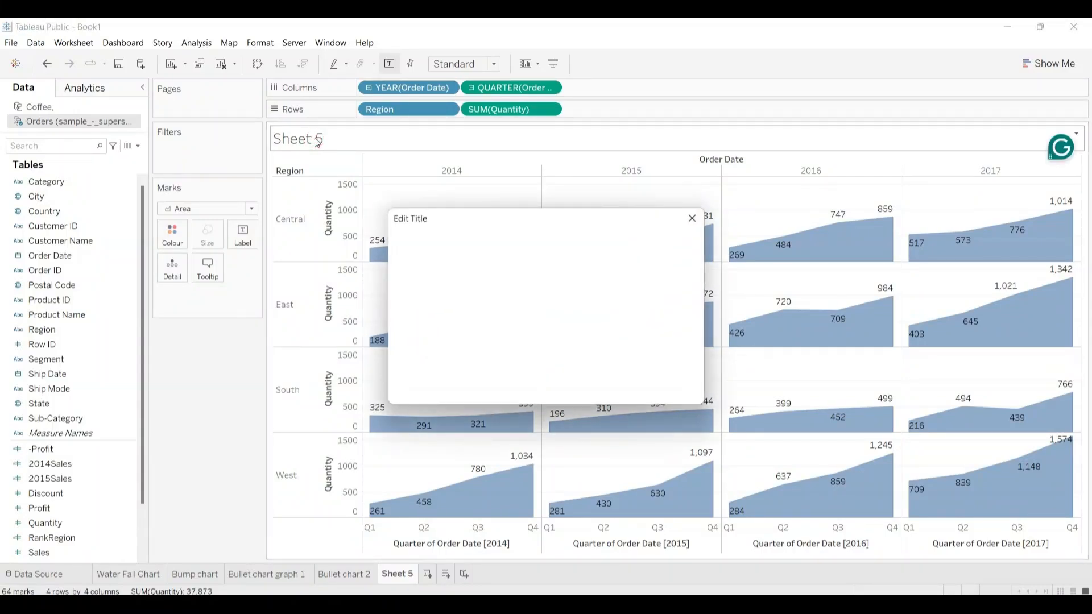
{"action": "key", "text": "shift+Right"}
{"action": "key", "text": "shift+Right"}
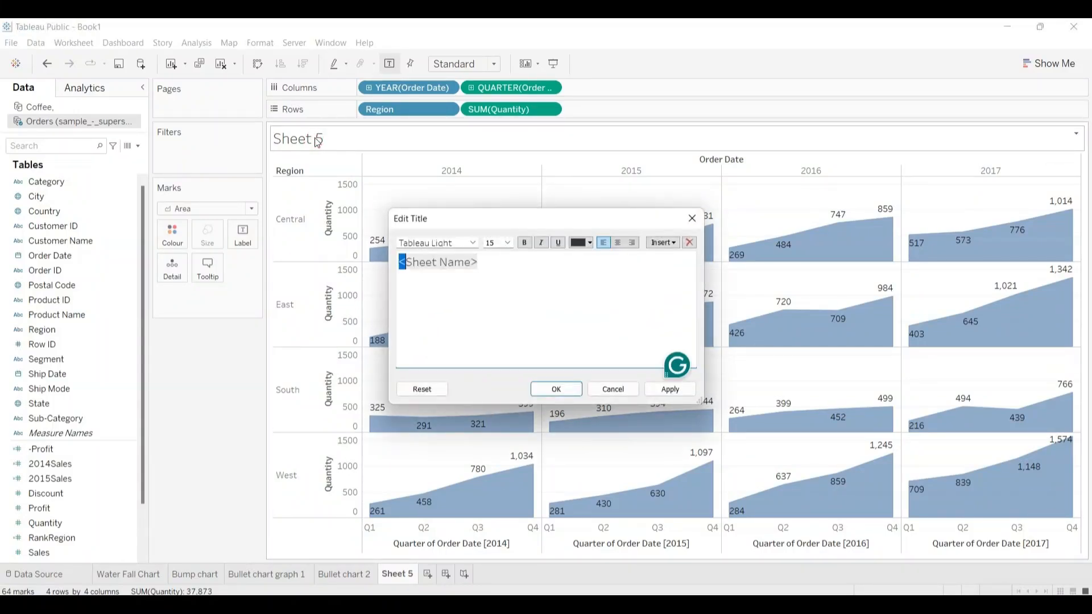
{"action": "key", "text": "shift+Right"}
{"action": "key", "text": "shift+Right"}
{"action": "key", "text": "shift+Right"}
{"action": "key", "text": "shift+Right"}
{"action": "key", "text": "shift+Right"}
{"action": "key", "text": "shift+Right"}
{"action": "key", "text": "shift+Right"}
{"action": "key", "text": "shift+Right"}
{"action": "key", "text": "shift+Right"}
{"action": "key", "text": "shift+Right"}
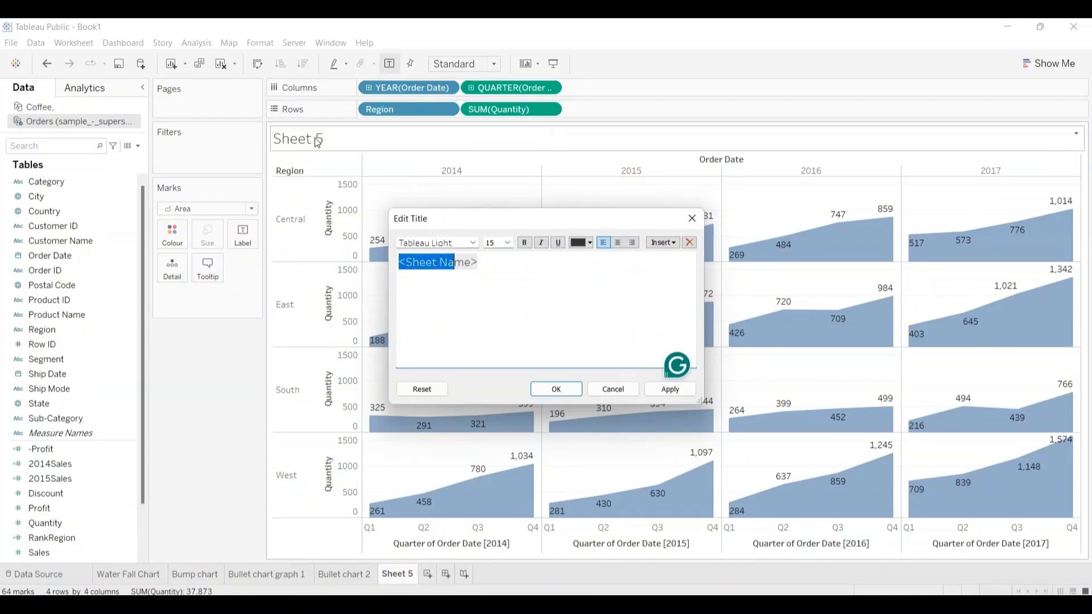
{"action": "key", "text": "BackSpace"}
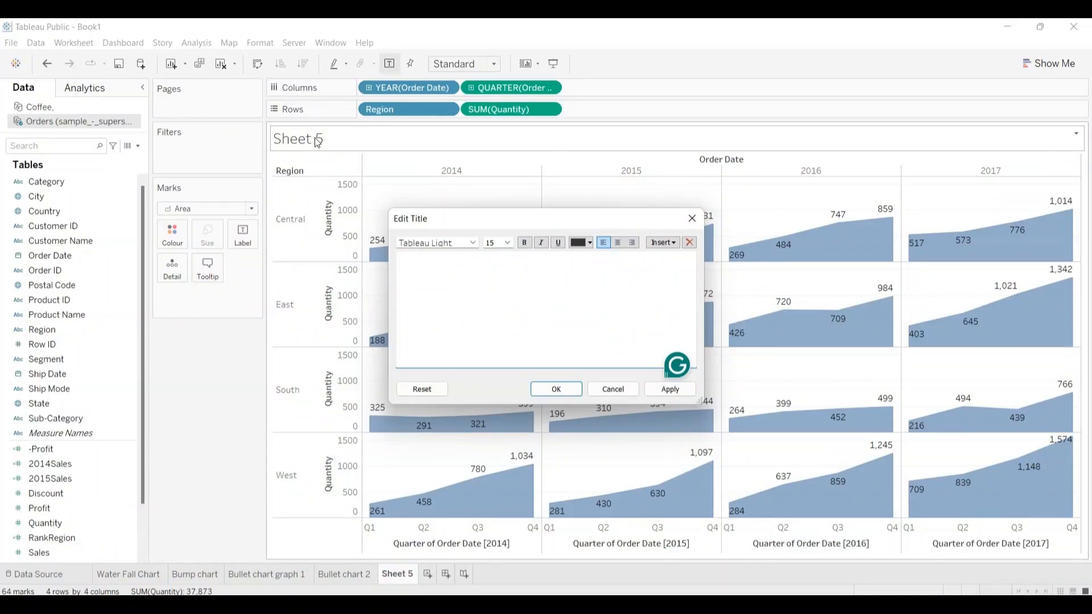
{"action": "type", "text": "Area chart graph"}
{"action": "key", "text": "ctrl+a"}
{"action": "key", "text": "ctrl+c"}
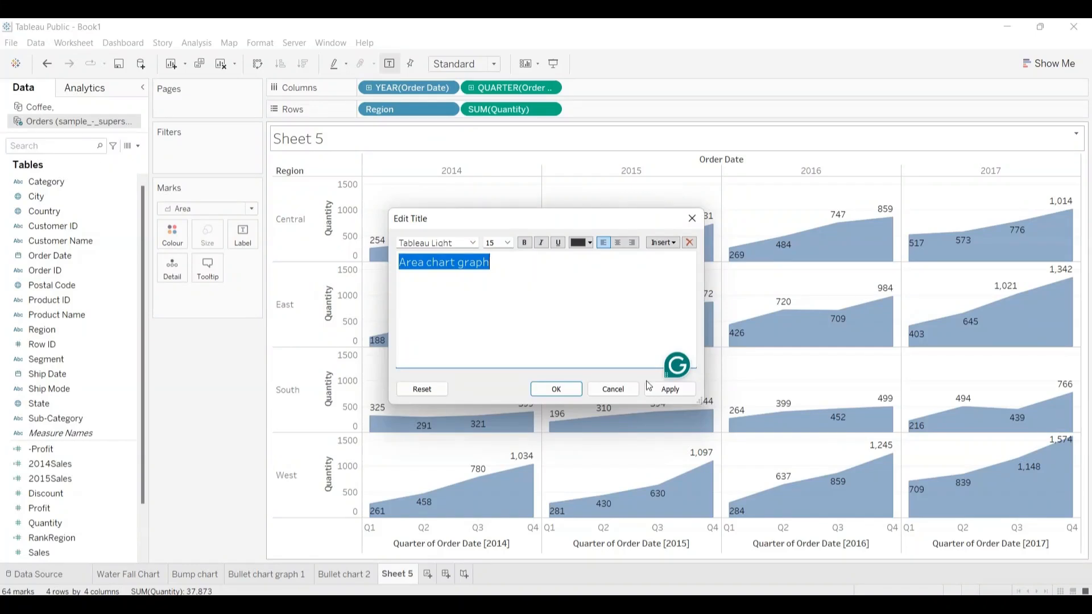
{"action": "left_click", "coordinate": [559, 390]}
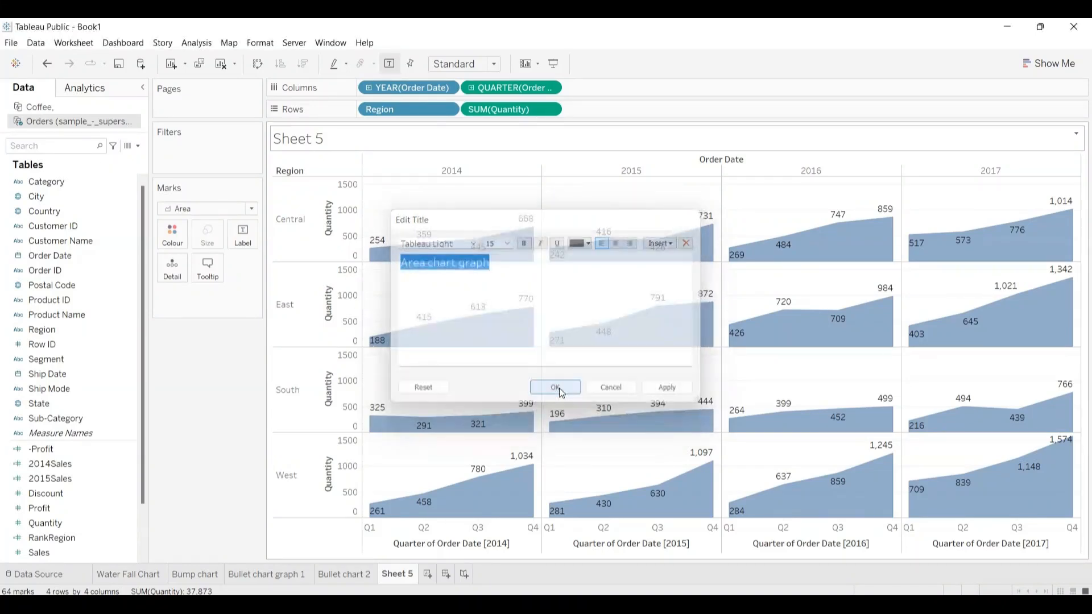
{"action": "double_click", "coordinate": [396, 575]}
{"action": "key", "text": "ctrl+v"}
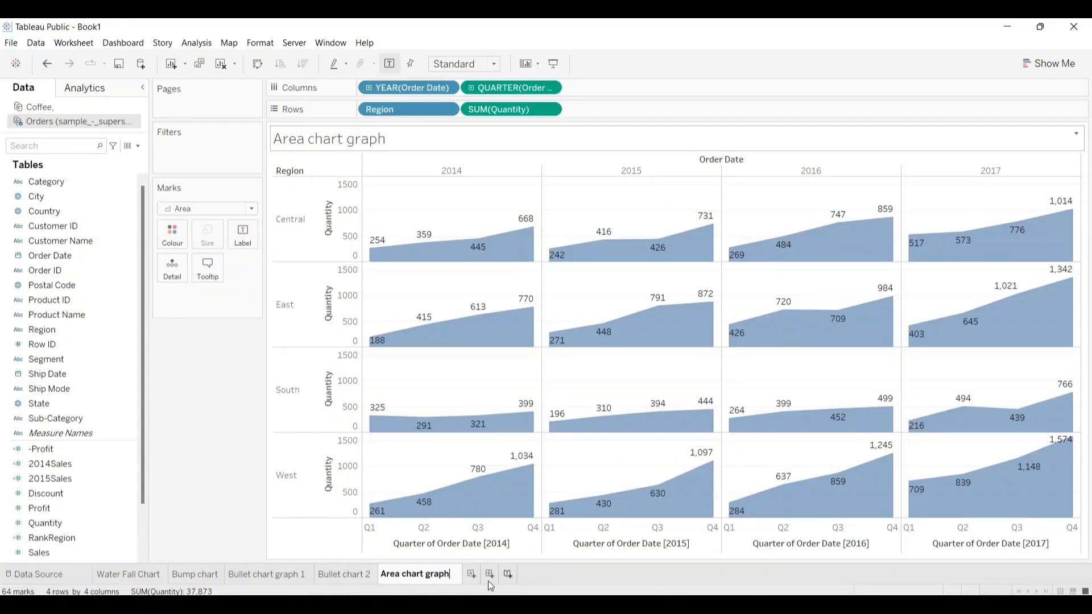
Step: Create a new worksheet from the Coffee data source with Market on Columns and Product Type followed by Profit on Rows
{"action": "left_click", "coordinate": [472, 575]}
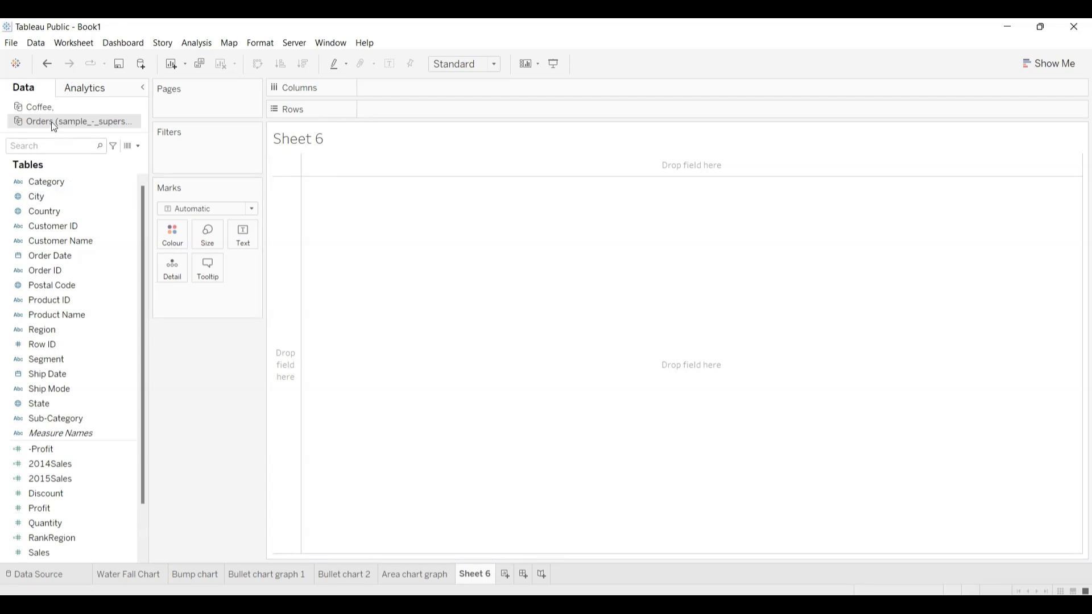
{"action": "left_click", "coordinate": [43, 106]}
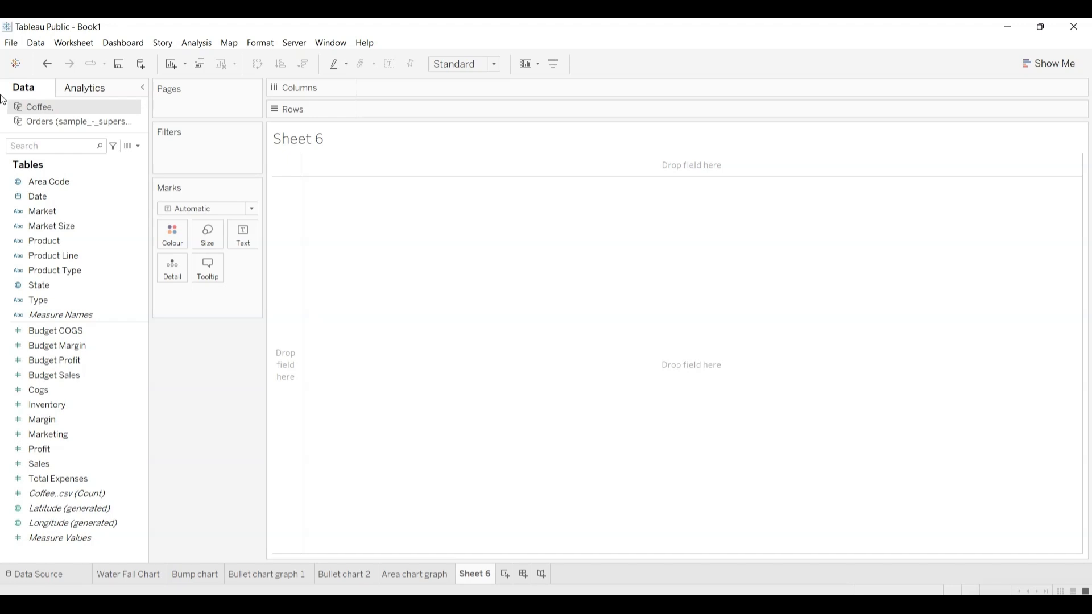
{"action": "left_click", "coordinate": [51, 211]}
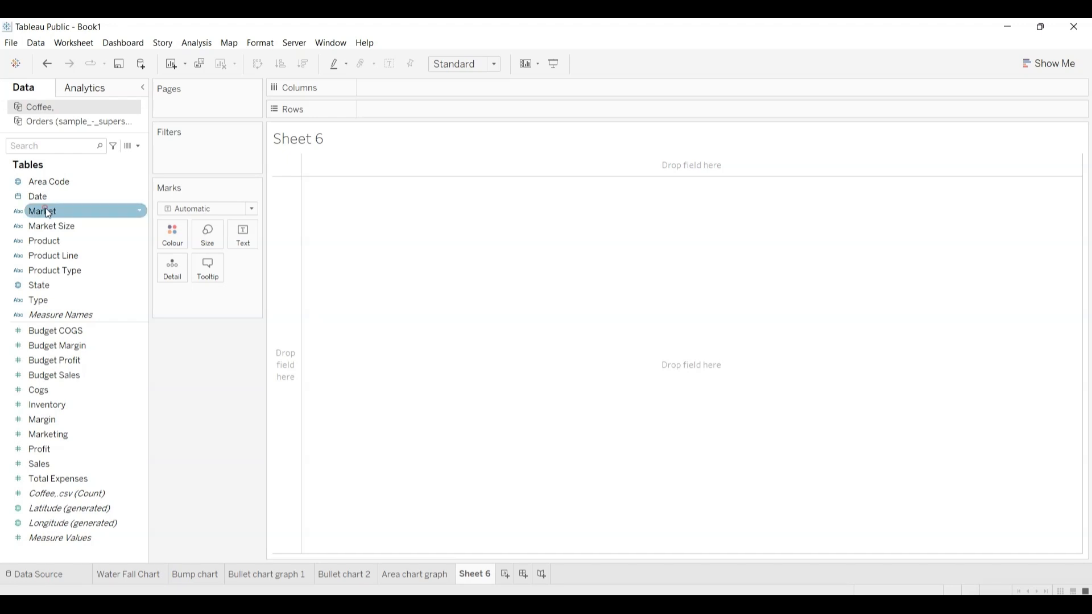
{"action": "left_click_drag", "start_coordinate": [46, 208], "coordinate": [392, 90]}
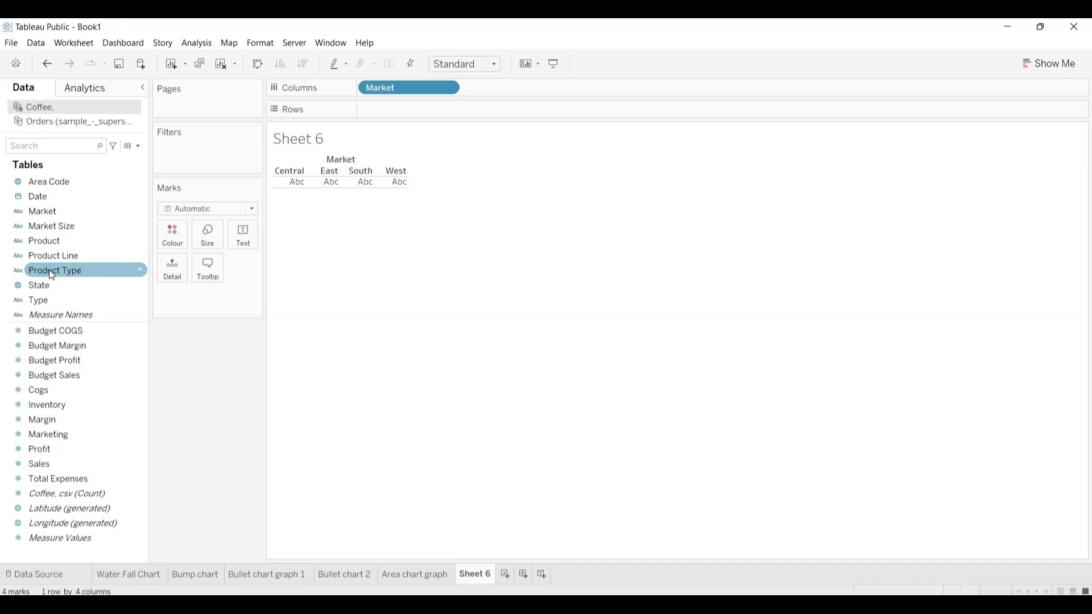
{"action": "left_click_drag", "start_coordinate": [49, 270], "coordinate": [498, 93]}
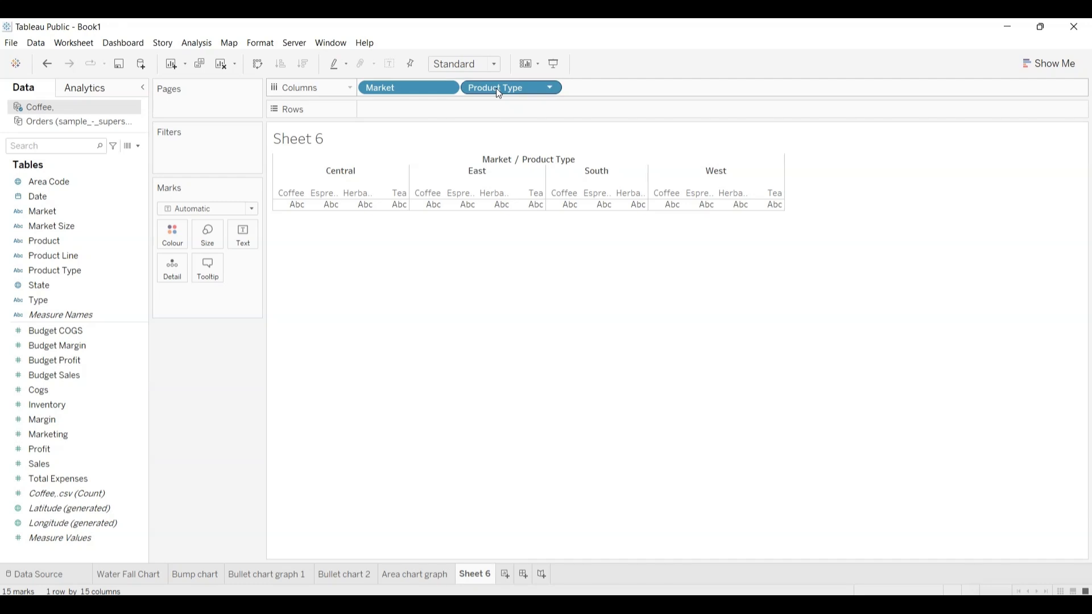
{"action": "left_click_drag", "start_coordinate": [497, 88], "coordinate": [404, 110]}
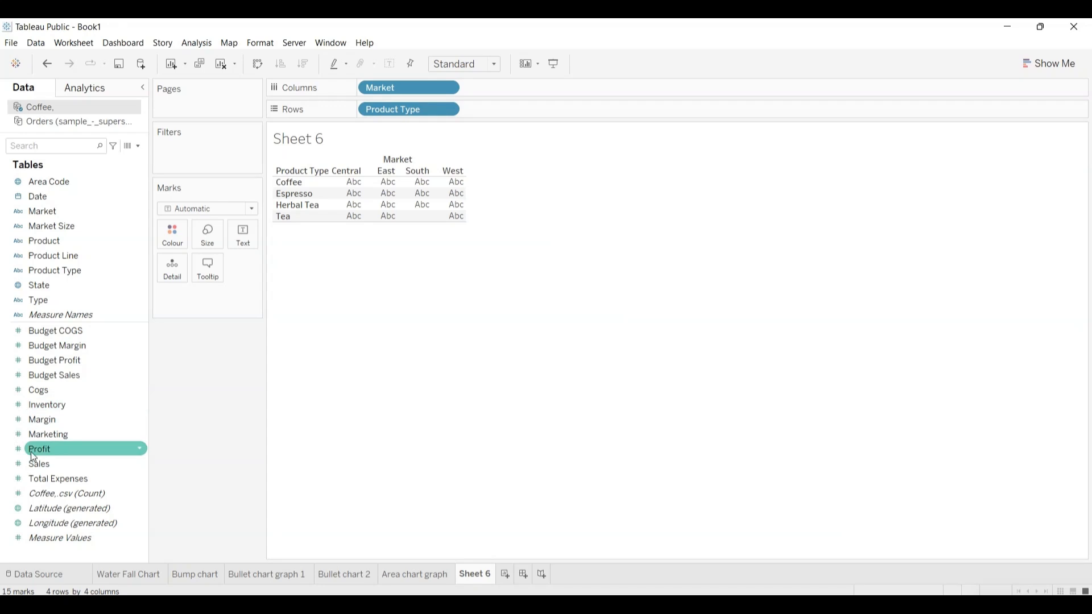
{"action": "mouse_move", "coordinate": [32, 448]}
{"action": "left_mouse_down"}
{"action": "mouse_move", "coordinate": [326, 259]}
{"action": "mouse_move", "coordinate": [494, 113]}
{"action": "left_mouse_up"}
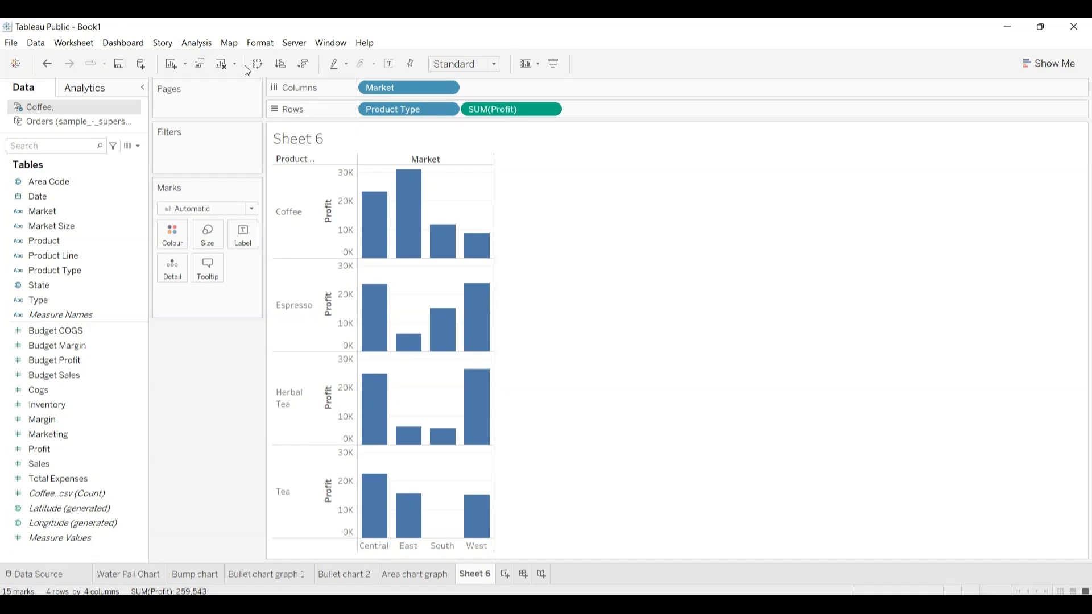
Step: Colour the Profit bars by Market and move the Market colour legend beneath the Marks card
{"action": "left_click", "coordinate": [98, 210]}
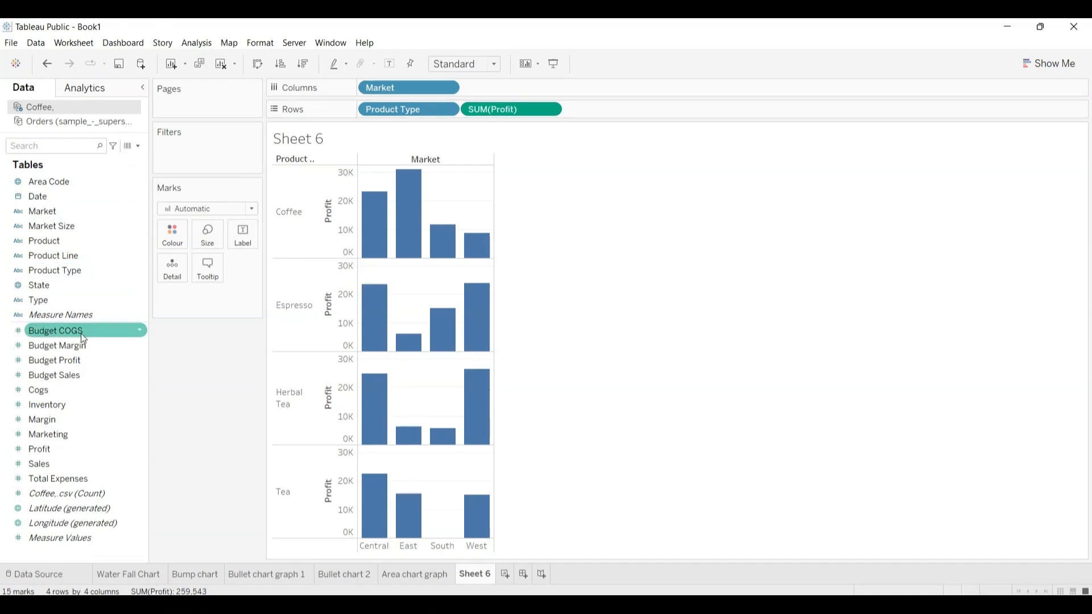
{"action": "left_click", "coordinate": [129, 302]}
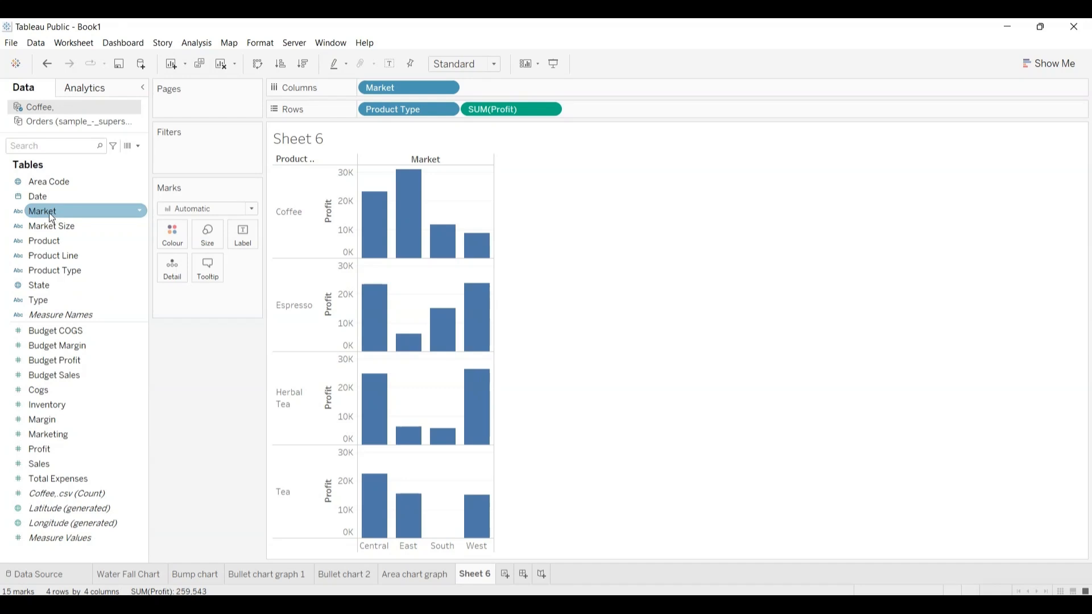
{"action": "left_click_drag", "start_coordinate": [47, 211], "coordinate": [172, 237]}
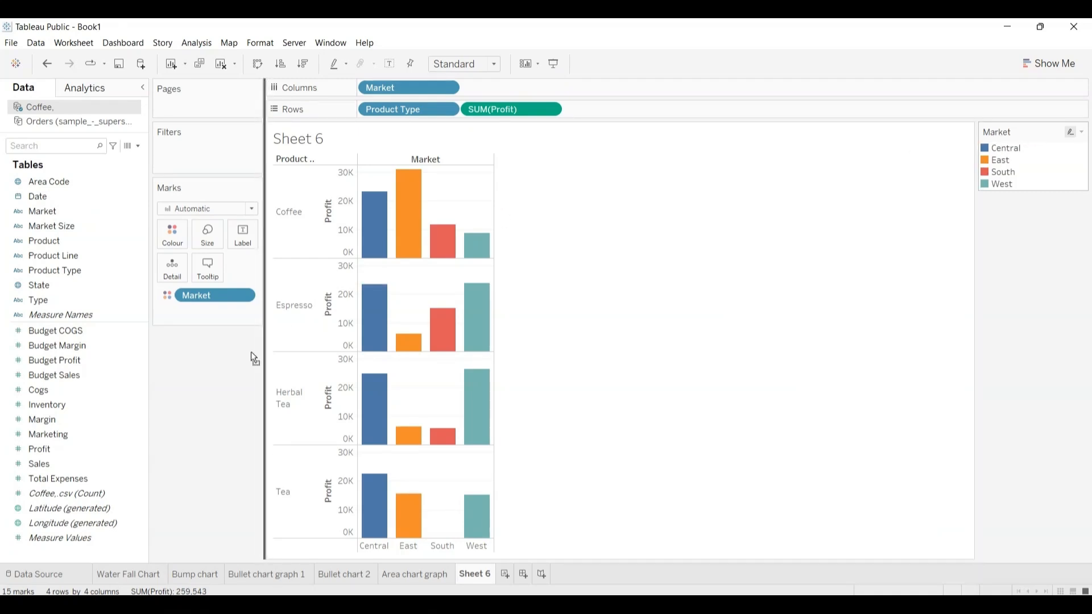
{"action": "left_click_drag", "start_coordinate": [206, 365], "coordinate": [206, 364]}
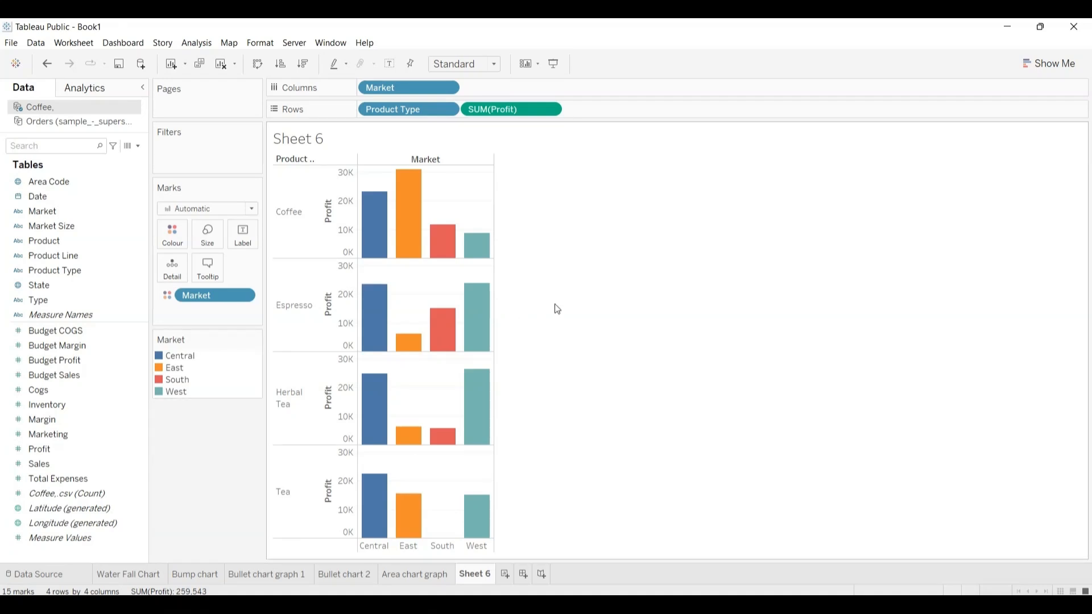
Step: Widen the columns of the Profit bar chart and show mark labels on the bars
{"action": "key", "text": "ctrl+Right"}
{"action": "key", "text": "ctrl+Right"}
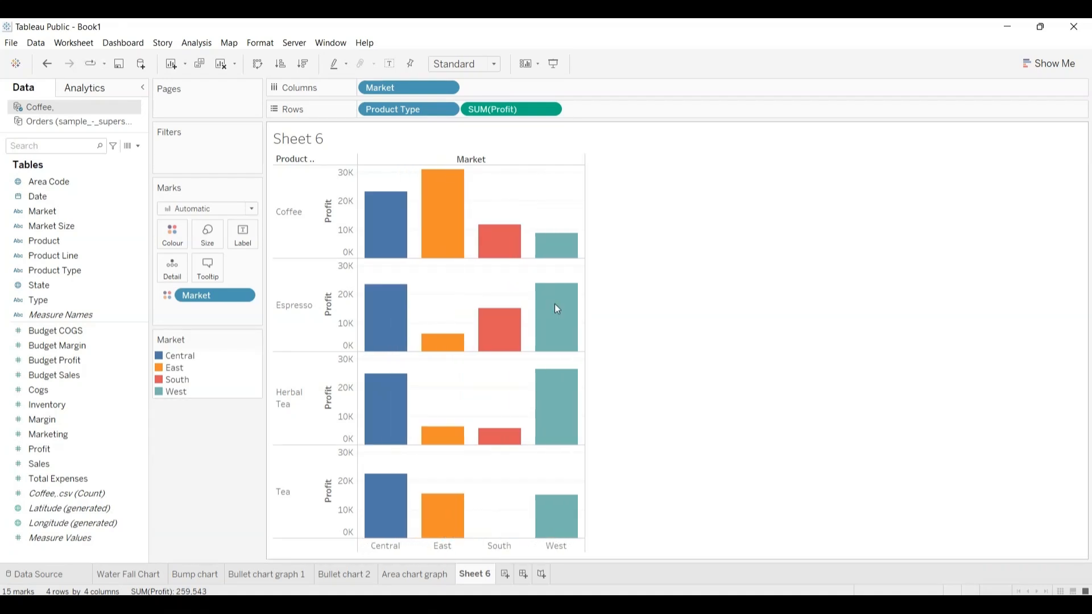
{"action": "left_click", "coordinate": [243, 234]}
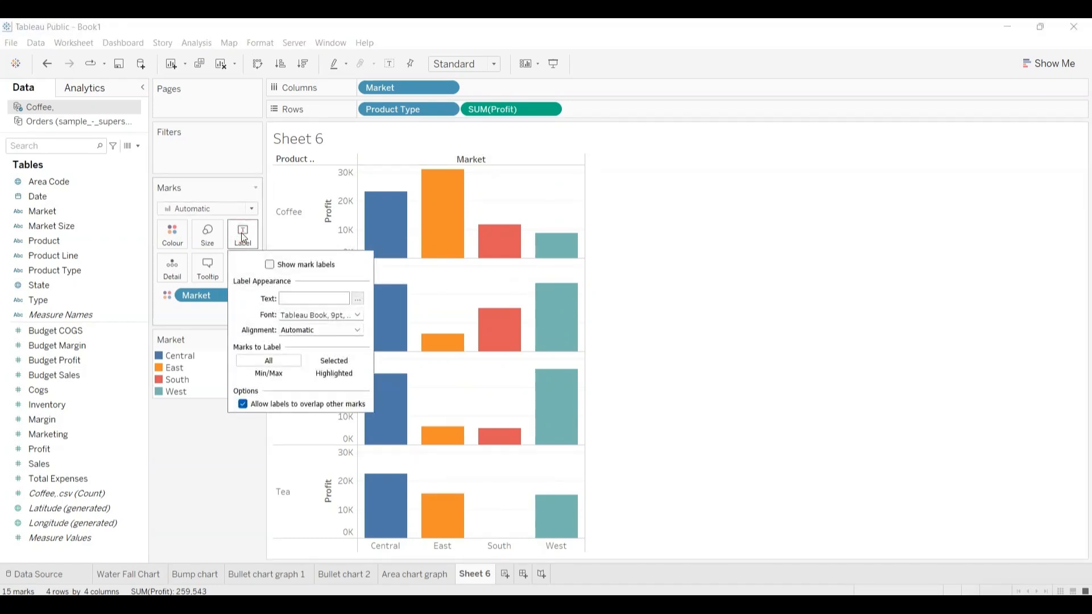
{"action": "left_click", "coordinate": [269, 264]}
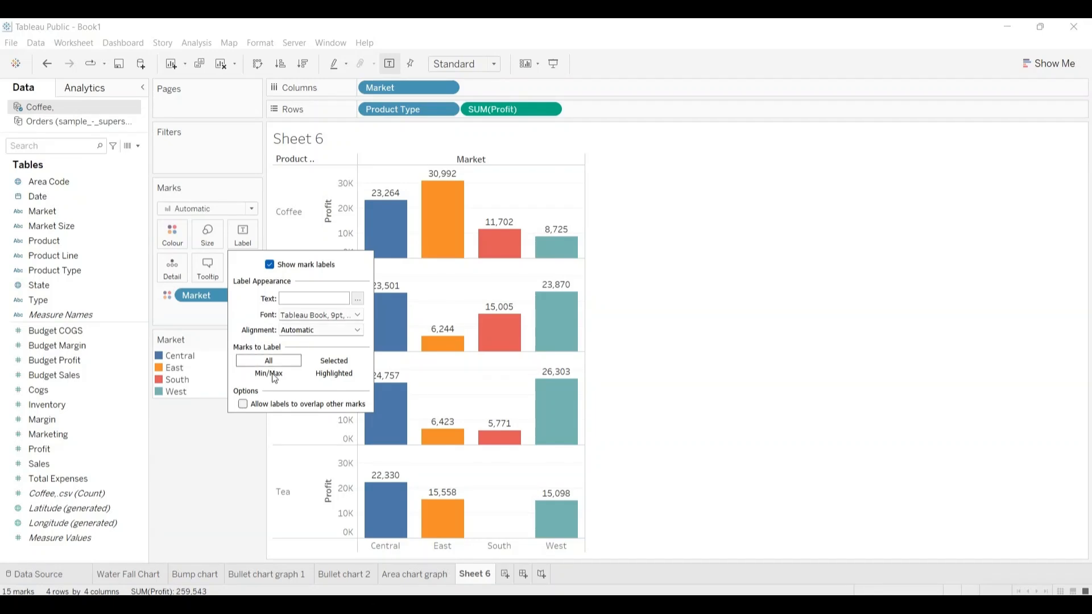
{"action": "left_click", "coordinate": [218, 437]}
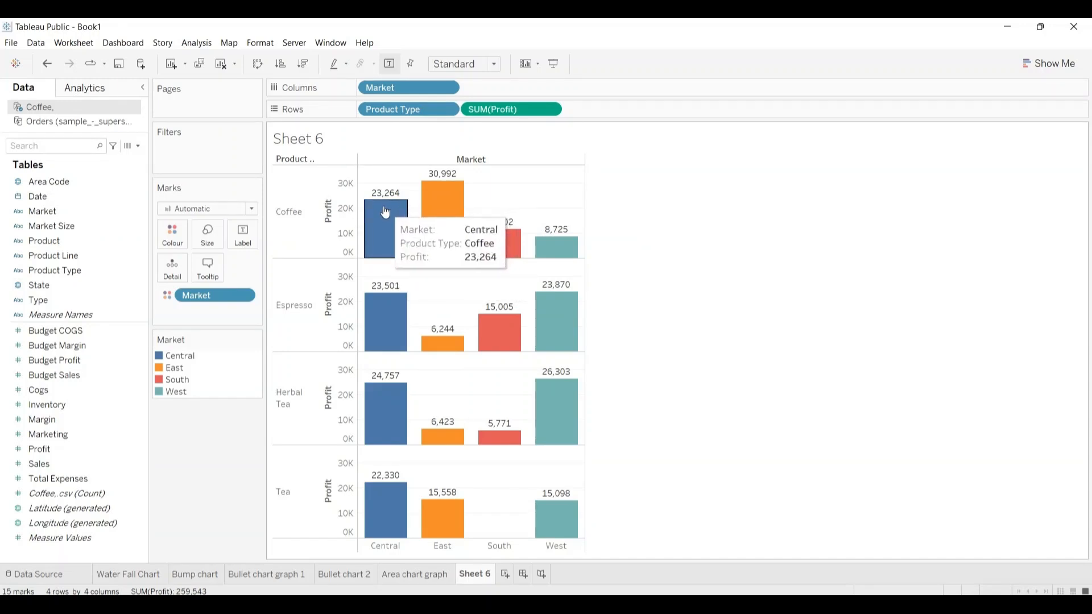
Step: Replace the Profit bar chart's title with "Facets chart" and give the worksheet the same name
{"action": "mouse_move", "coordinate": [386, 230]}
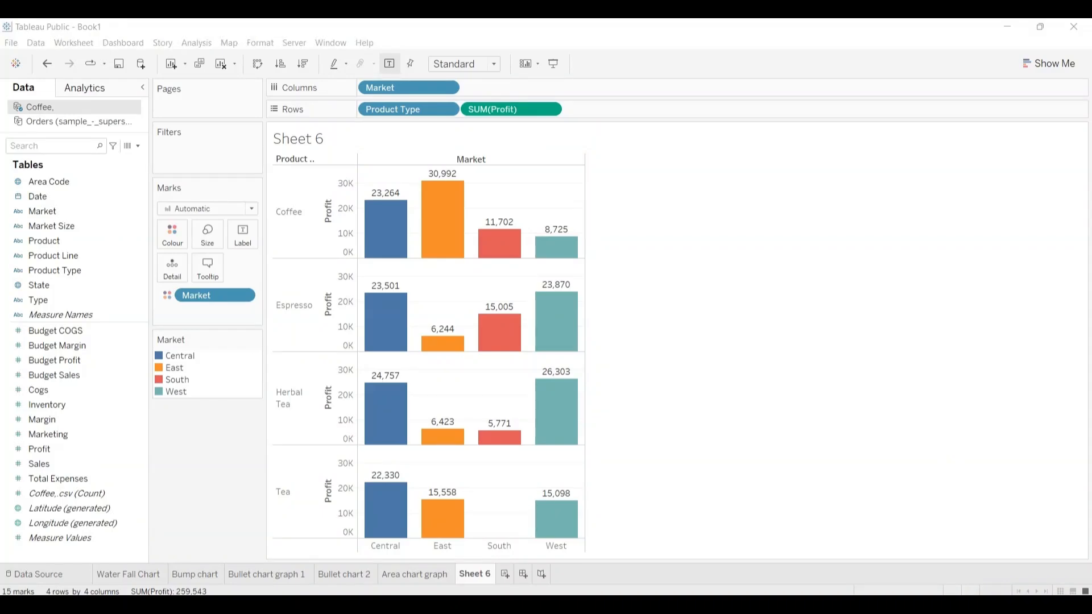
{"action": "double_click", "coordinate": [317, 142]}
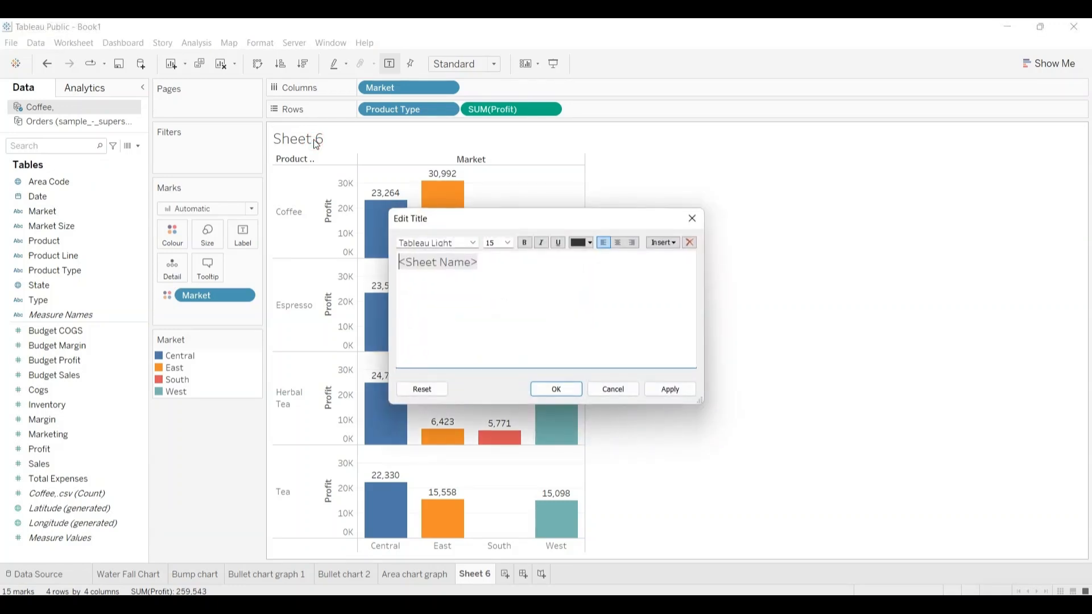
{"action": "key", "text": "shift+Right"}
{"action": "key", "text": "shift+Right"}
{"action": "key", "text": "shift+Right"}
{"action": "key", "text": "shift+Right"}
{"action": "key", "text": "shift+Right"}
{"action": "key", "text": "shift+Right"}
{"action": "key", "text": "shift+Right"}
{"action": "key", "text": "shift+Right"}
{"action": "key", "text": "shift+Right"}
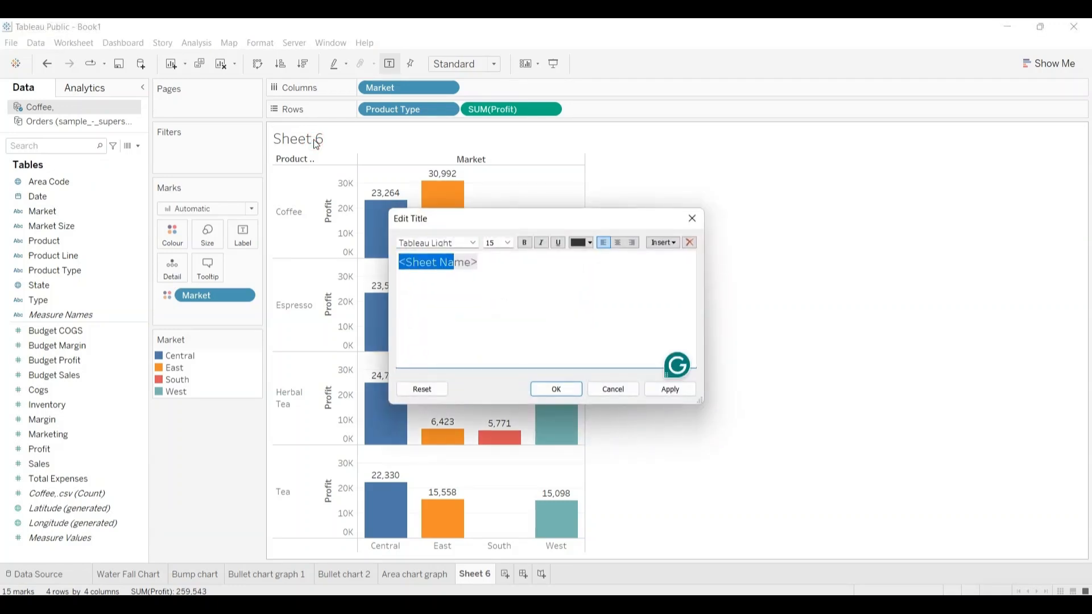
{"action": "key", "text": "shift+Right"}
{"action": "key", "text": "shift+Right"}
{"action": "key", "text": "shift+Right"}
{"action": "key", "text": "BackSpace"}
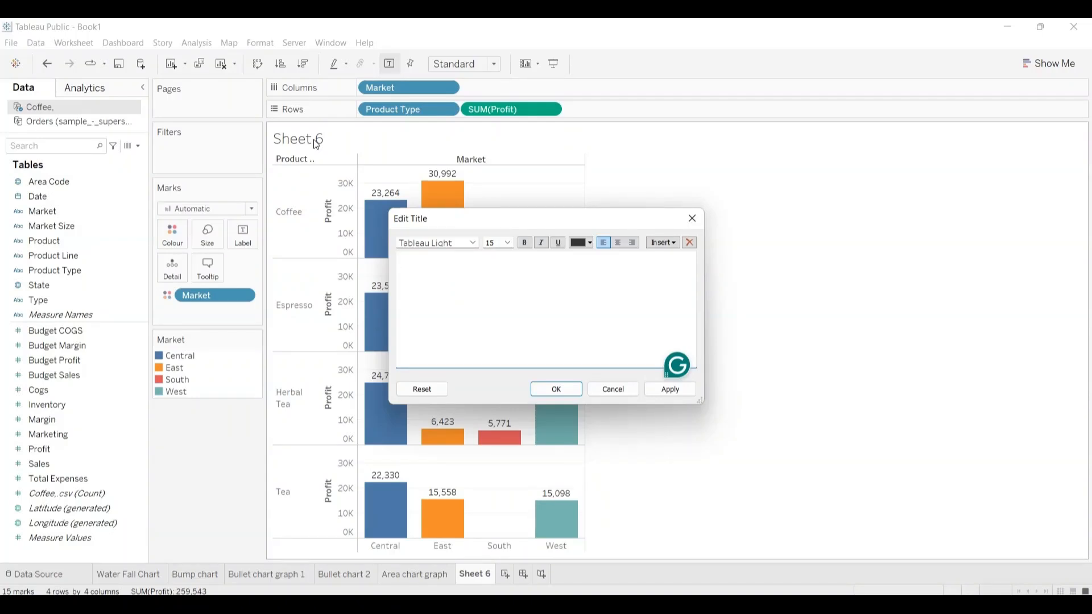
{"action": "type", "text": "Facets chart"}
{"action": "key", "text": "ctrl+a"}
{"action": "key", "text": "ctrl+c"}
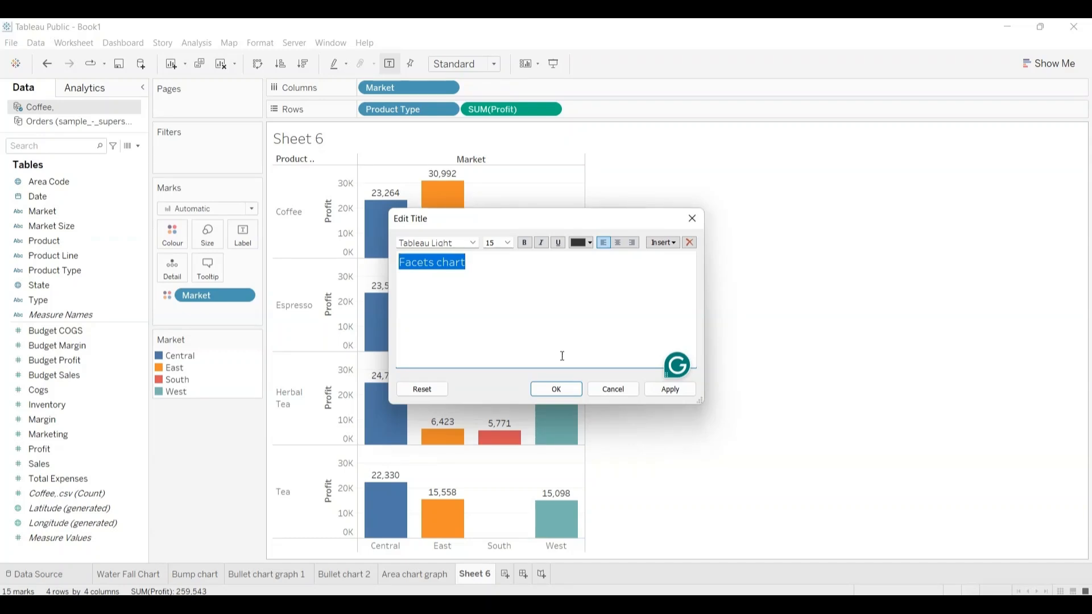
{"action": "left_click", "coordinate": [559, 389]}
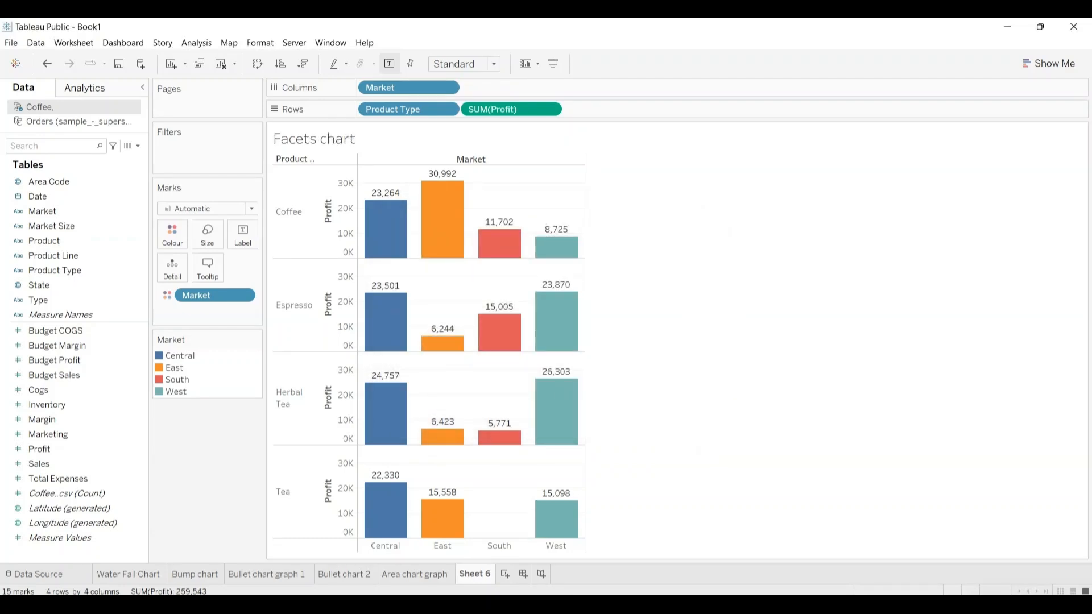
{"action": "double_click", "coordinate": [479, 576]}
{"action": "key", "text": "ctrl+v"}
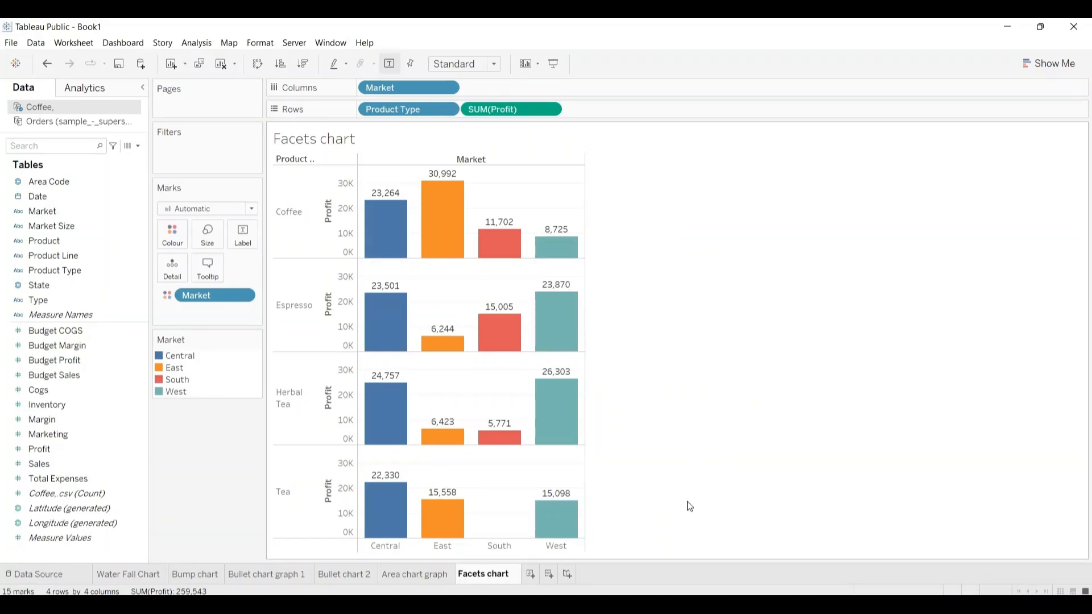
Step: Create a new worksheet from the Coffee data with Date, Type and Market on Rows and Sales followed by Budget Sales on Columns
{"action": "left_click", "coordinate": [531, 576]}
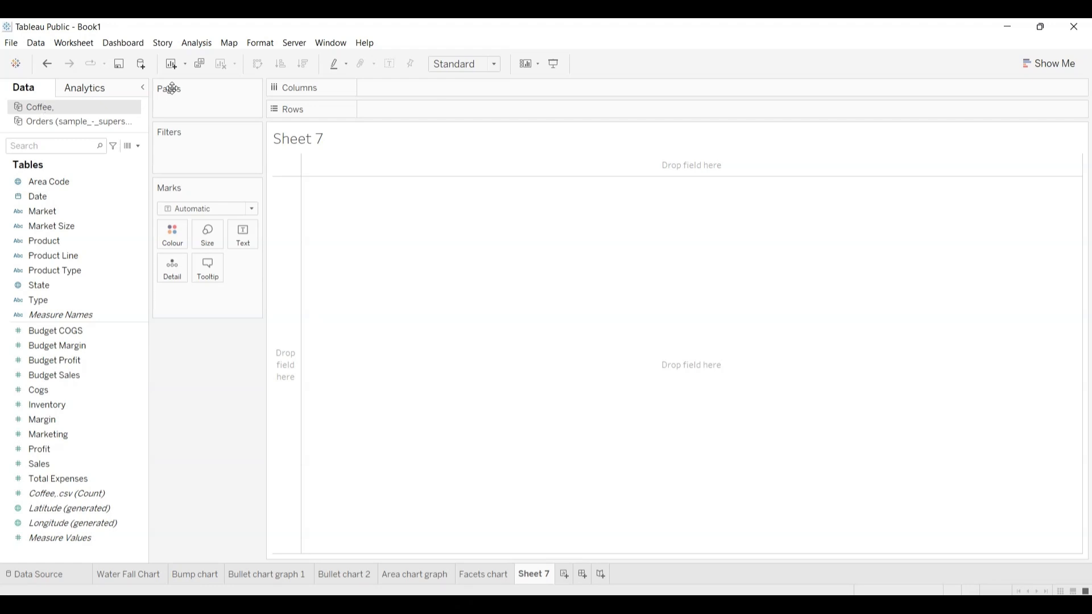
{"action": "left_click", "coordinate": [1038, 66]}
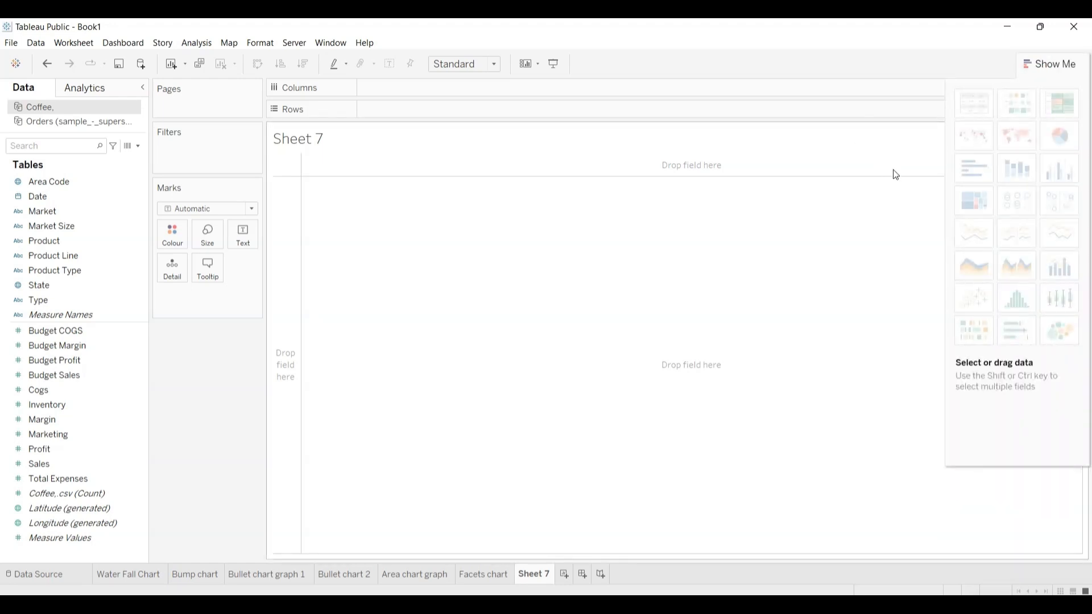
{"action": "mouse_move", "coordinate": [964, 203]}
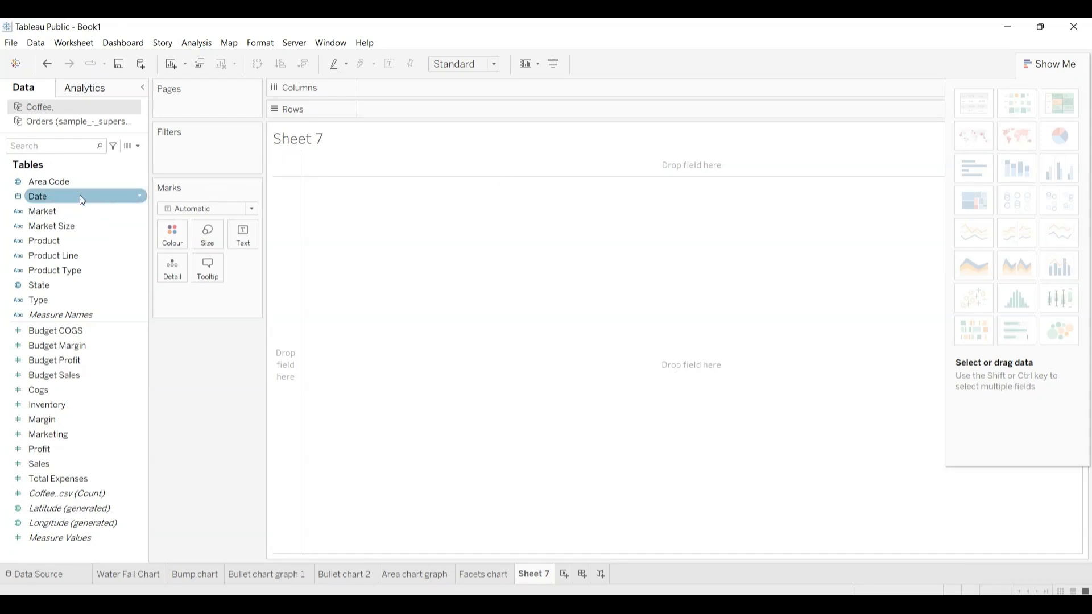
{"action": "left_click_drag", "start_coordinate": [55, 199], "coordinate": [387, 107]}
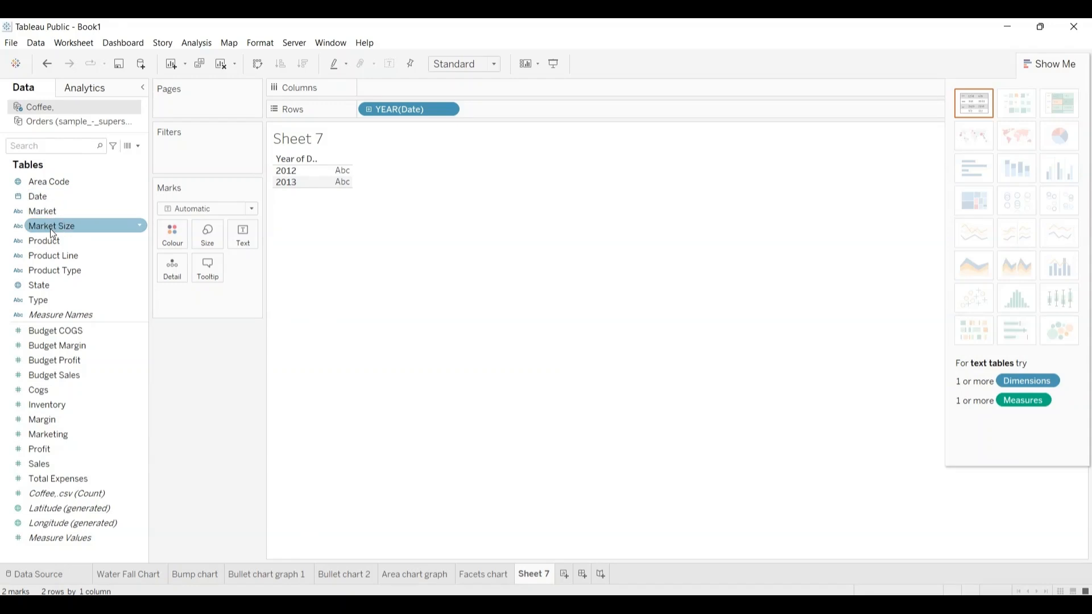
{"action": "left_click_drag", "start_coordinate": [46, 300], "coordinate": [499, 110]}
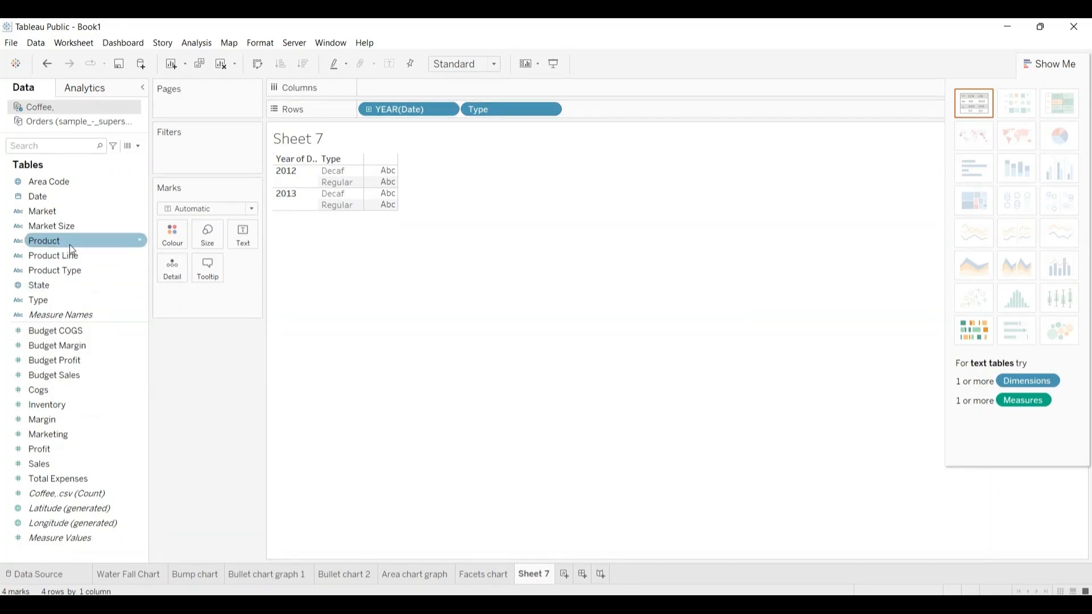
{"action": "mouse_move", "coordinate": [52, 213]}
{"action": "left_mouse_down"}
{"action": "mouse_move", "coordinate": [181, 165]}
{"action": "mouse_move", "coordinate": [563, 98]}
{"action": "mouse_move", "coordinate": [606, 115]}
{"action": "left_mouse_up"}
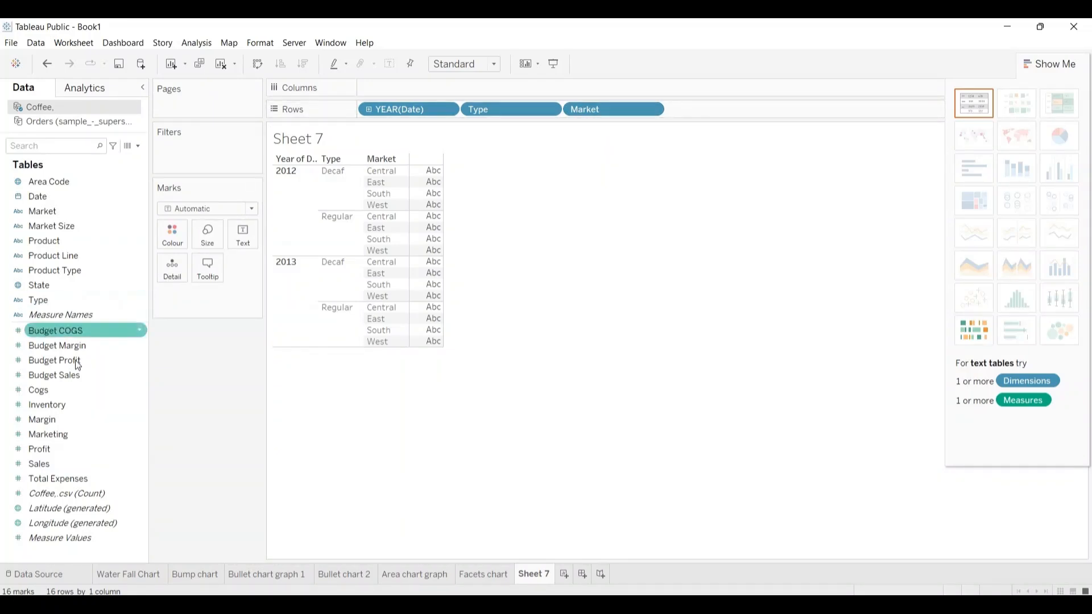
{"action": "left_click_drag", "start_coordinate": [39, 461], "coordinate": [382, 87]}
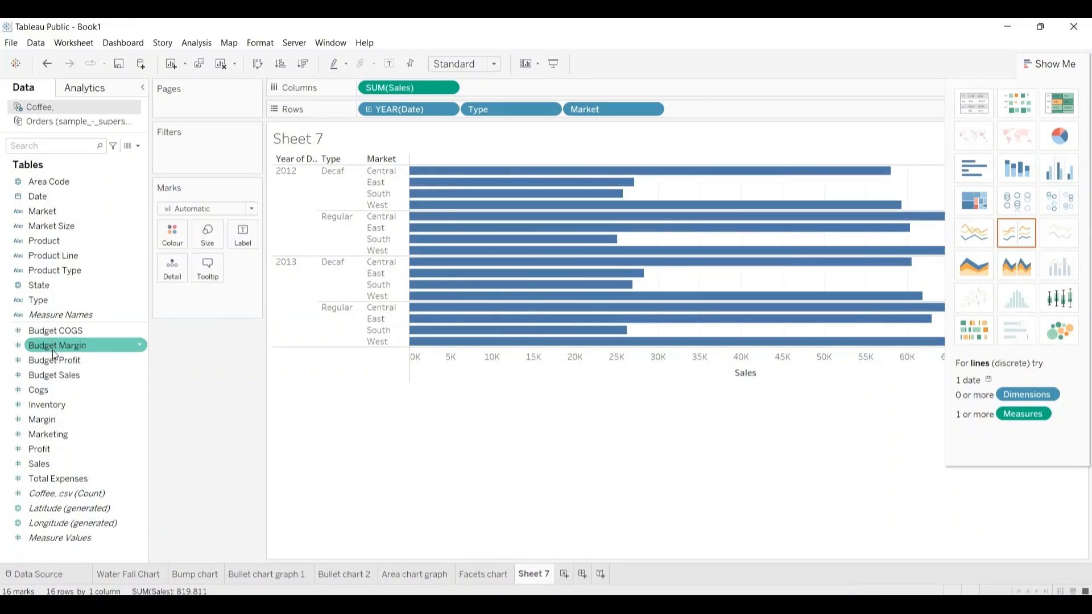
{"action": "mouse_move", "coordinate": [50, 373]}
{"action": "left_mouse_down"}
{"action": "mouse_move", "coordinate": [516, 162]}
{"action": "mouse_move", "coordinate": [503, 90]}
{"action": "left_mouse_up"}
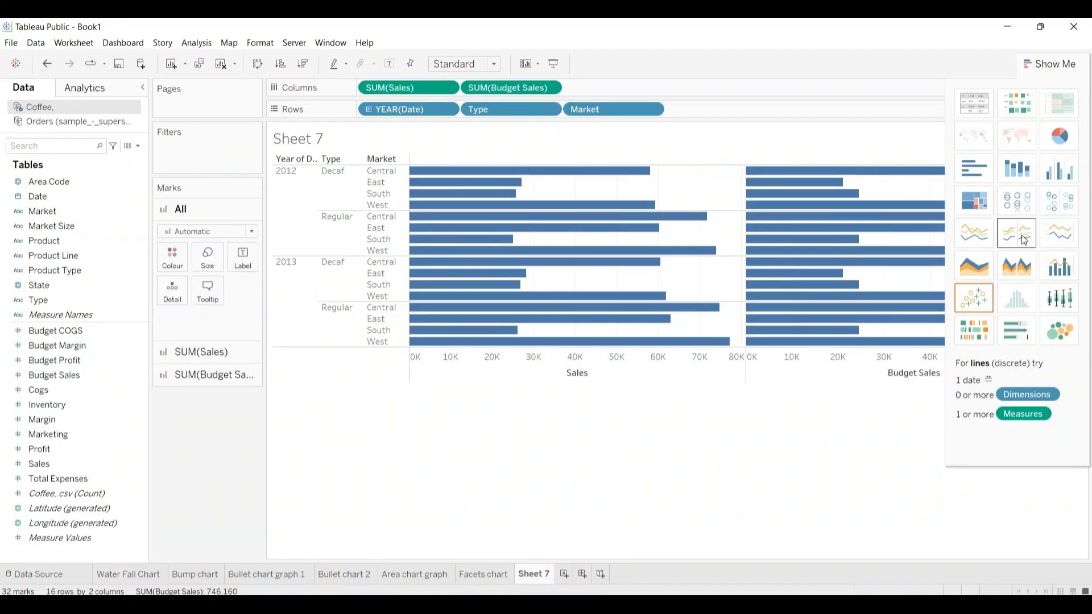
Step: Convert the view to a dual lines chart and move the Measure Names legend beneath the Marks card
{"action": "left_click", "coordinate": [1056, 230]}
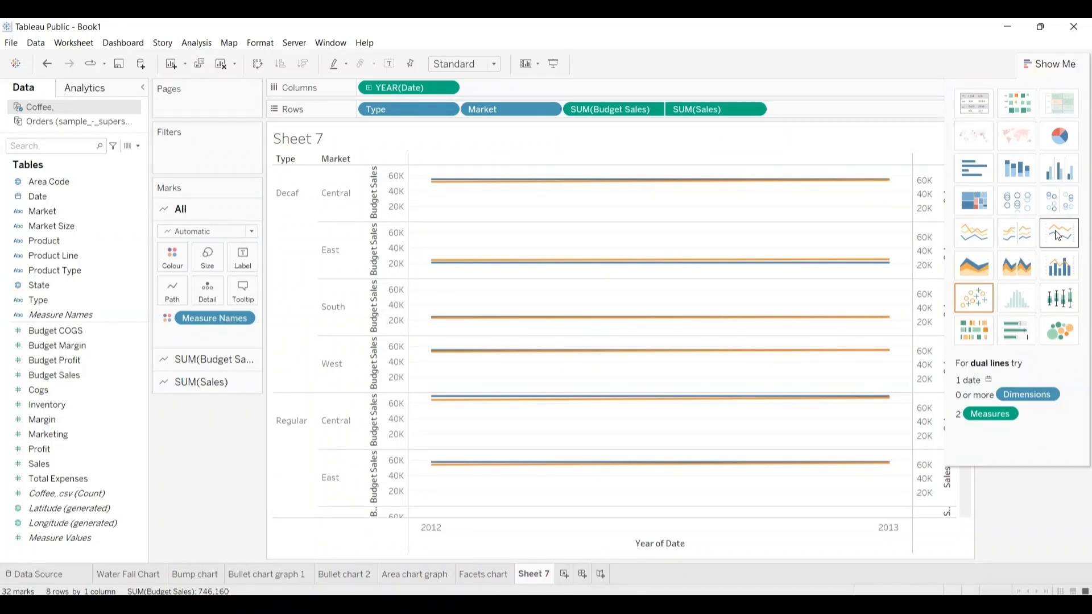
{"action": "left_click", "coordinate": [1052, 63]}
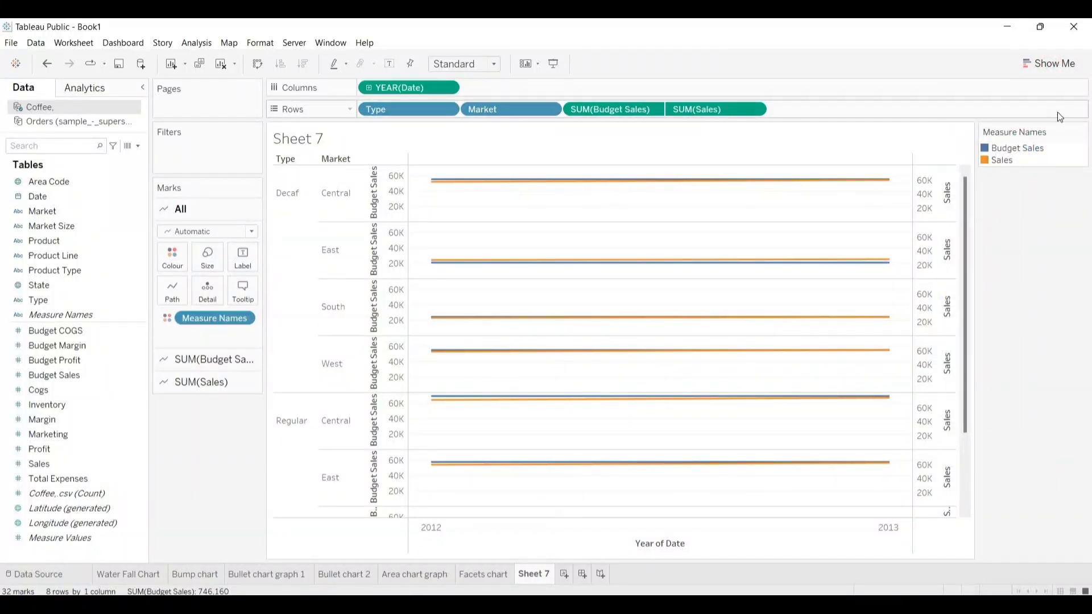
{"action": "left_click_drag", "start_coordinate": [1052, 131], "coordinate": [209, 430]}
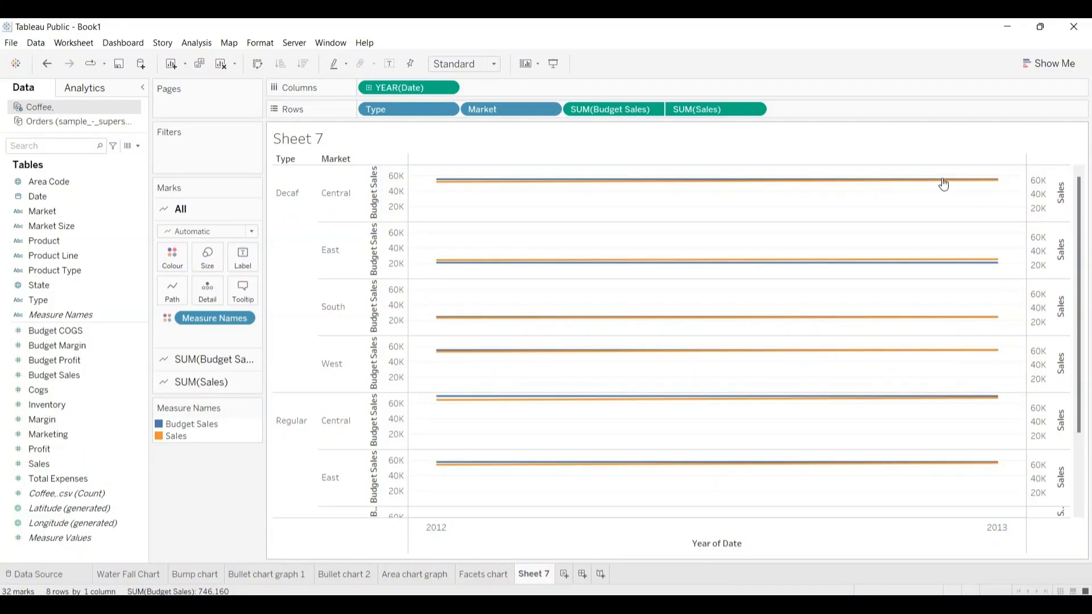
Step: Synchronise the Sales axis with the Budget Sales axis and move Market from Rows to Columns ahead of the Date year
{"action": "mouse_move", "coordinate": [914, 188]}
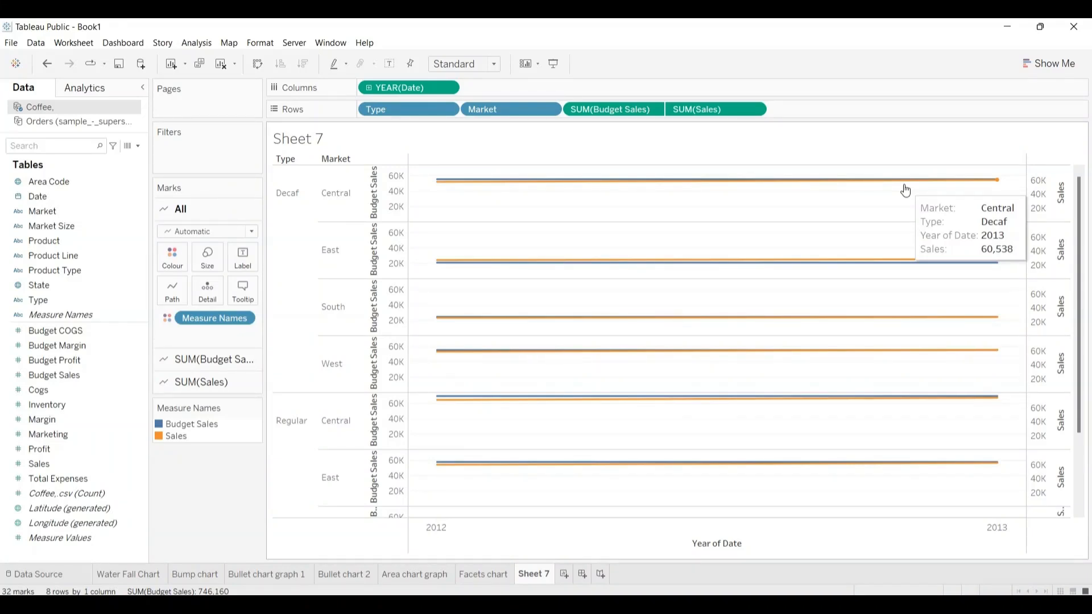
{"action": "right_click", "coordinate": [1055, 191]}
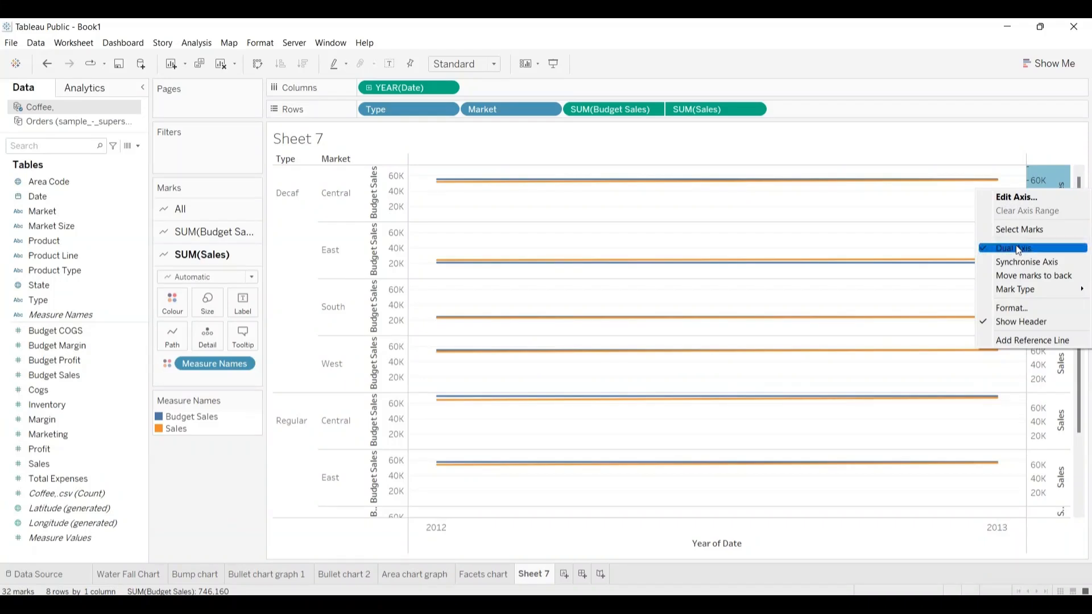
{"action": "left_click", "coordinate": [987, 262]}
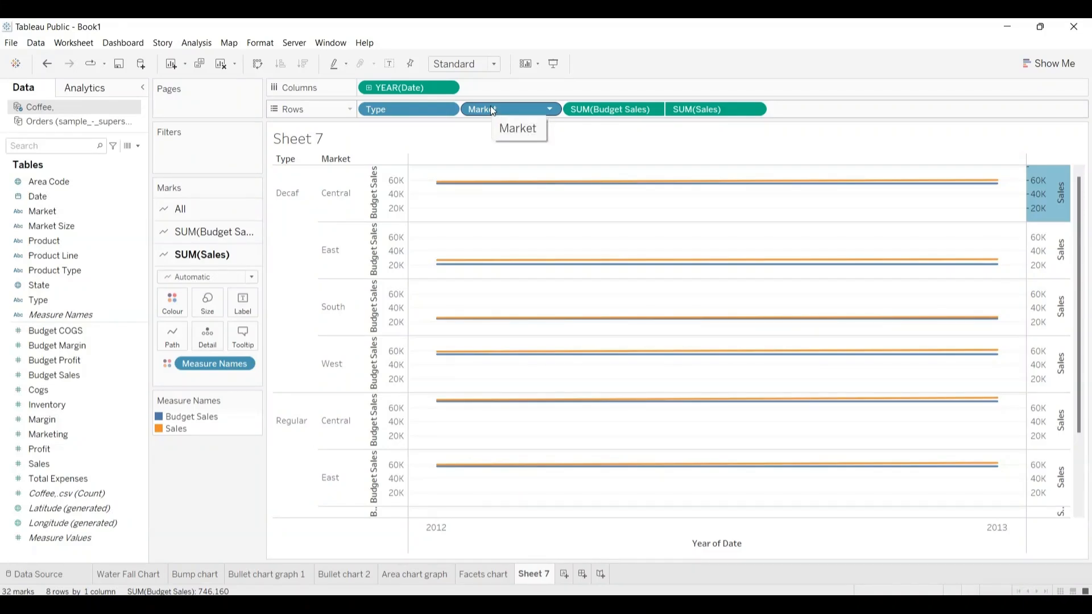
{"action": "left_click_drag", "start_coordinate": [493, 110], "coordinate": [492, 89]}
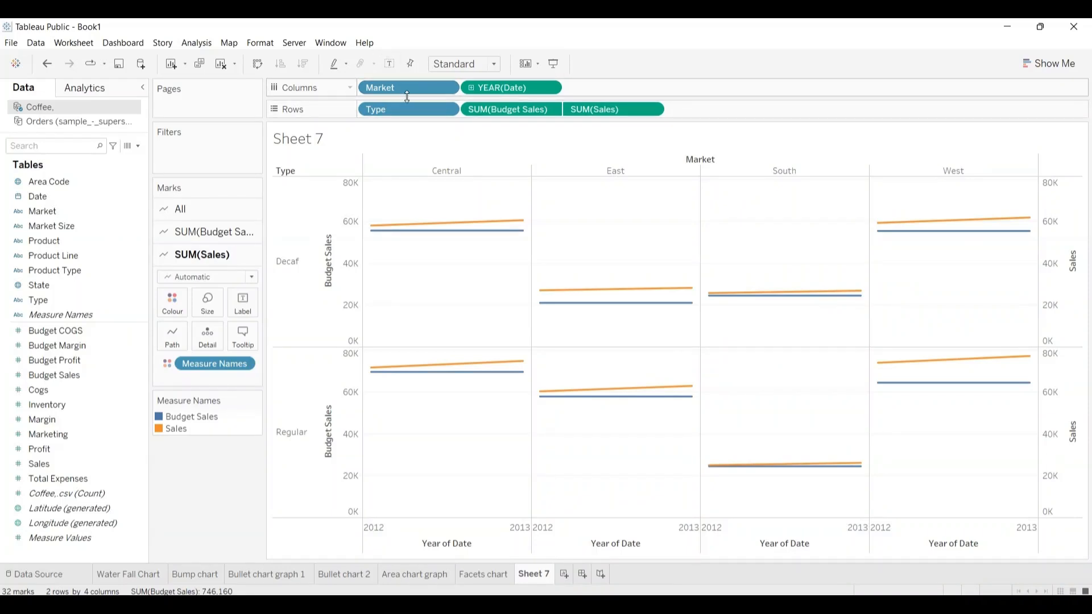
Step: Replace the dual lines chart's title with "Dual Axes chart"
{"action": "left_click", "coordinate": [326, 135]}
{"action": "double_click", "coordinate": [328, 139]}
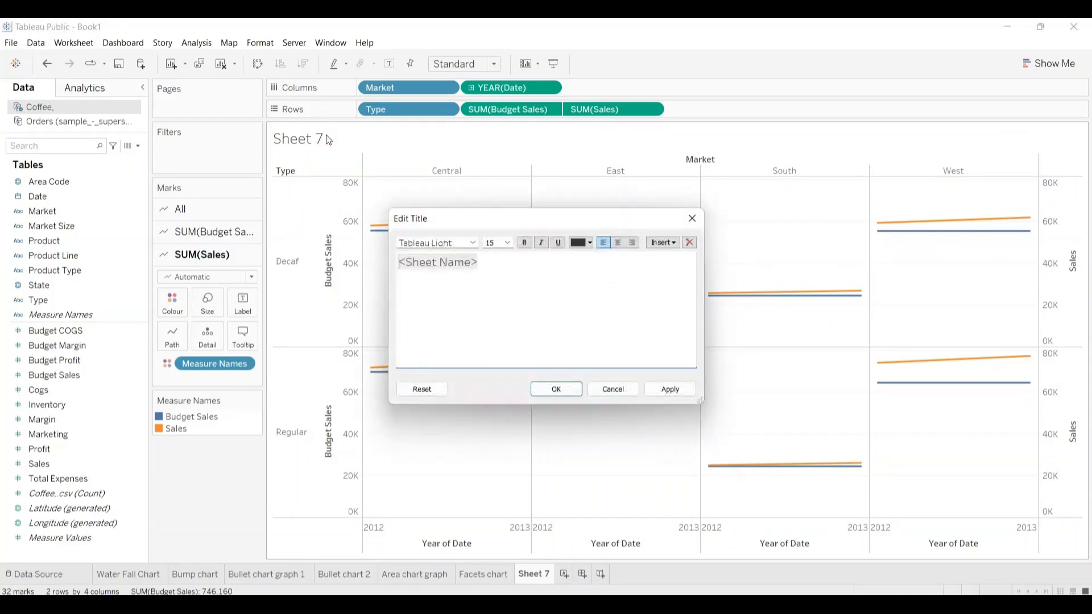
{"action": "key", "text": "shift+Right"}
{"action": "key", "text": "shift+Right"}
{"action": "key", "text": "shift+Right"}
{"action": "key", "text": "shift+Right"}
{"action": "key", "text": "shift+Right"}
{"action": "key", "text": "shift+Right"}
{"action": "key", "text": "shift+Right"}
{"action": "key", "text": "shift+Right"}
{"action": "key", "text": "shift+Right"}
{"action": "key", "text": "shift+Right"}
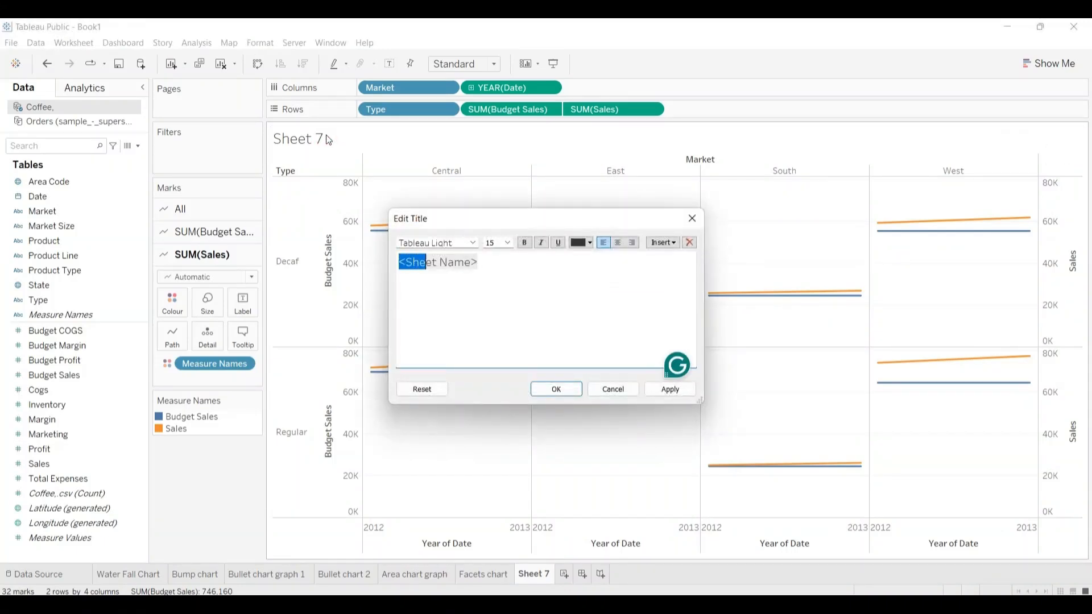
{"action": "key", "text": "shift+Right"}
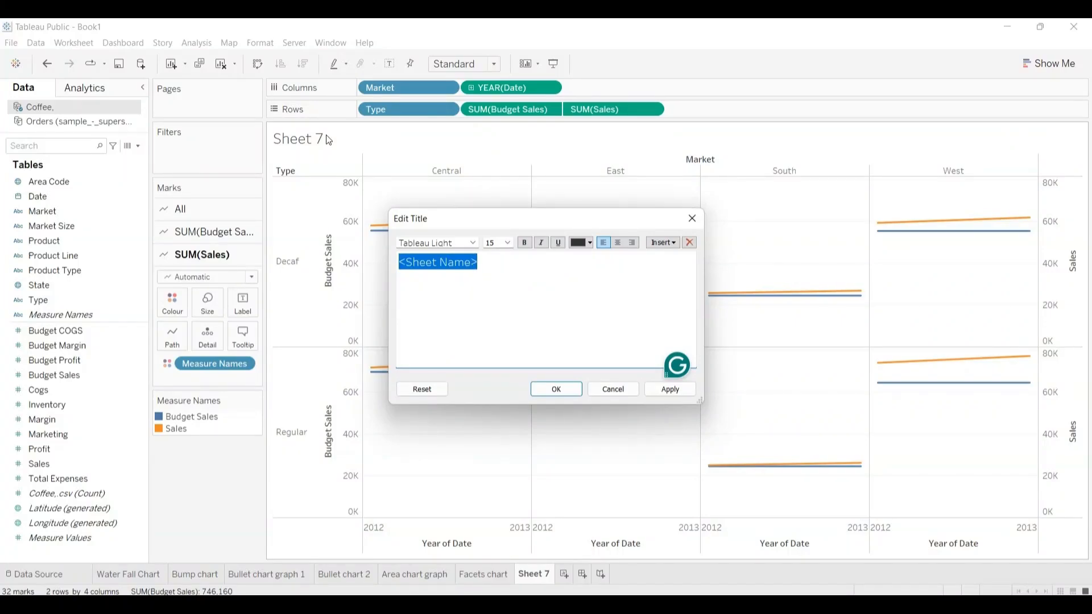
{"action": "type", "text": "Dua"}
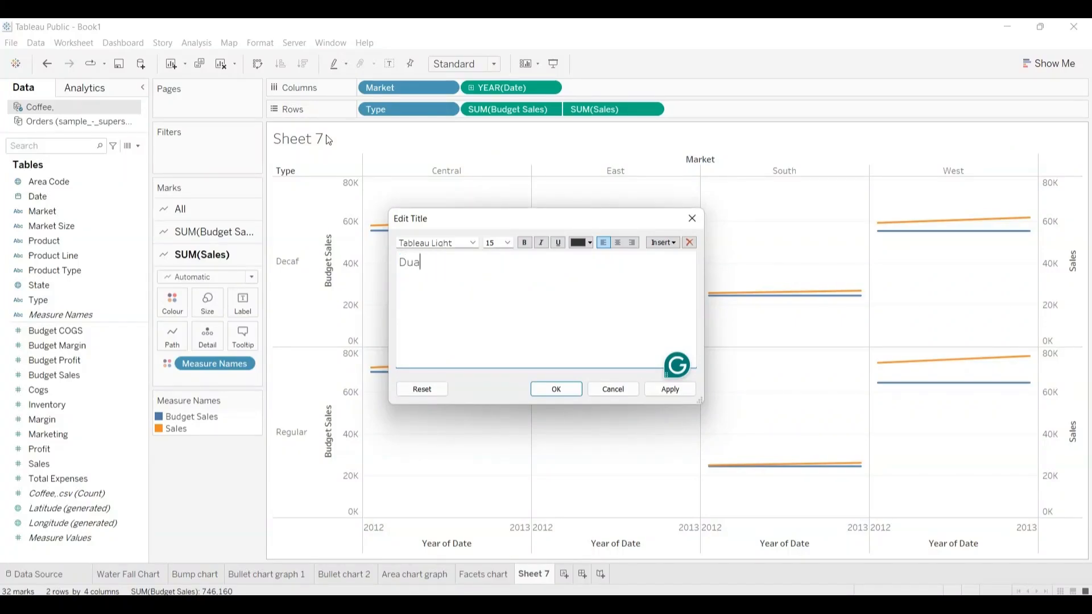
{"action": "type", "text": "l Axes chart"}
{"action": "key", "text": "shift+Left"}
{"action": "key", "text": "shift+Left"}
{"action": "key", "text": "shift+Left"}
{"action": "key", "text": "shift+Left"}
{"action": "key", "text": "shift+Left"}
{"action": "key", "text": "shift+Left"}
{"action": "key", "text": "shift+Left"}
{"action": "key", "text": "shift+Left"}
{"action": "key", "text": "shift+Left"}
{"action": "key", "text": "shift+Left"}
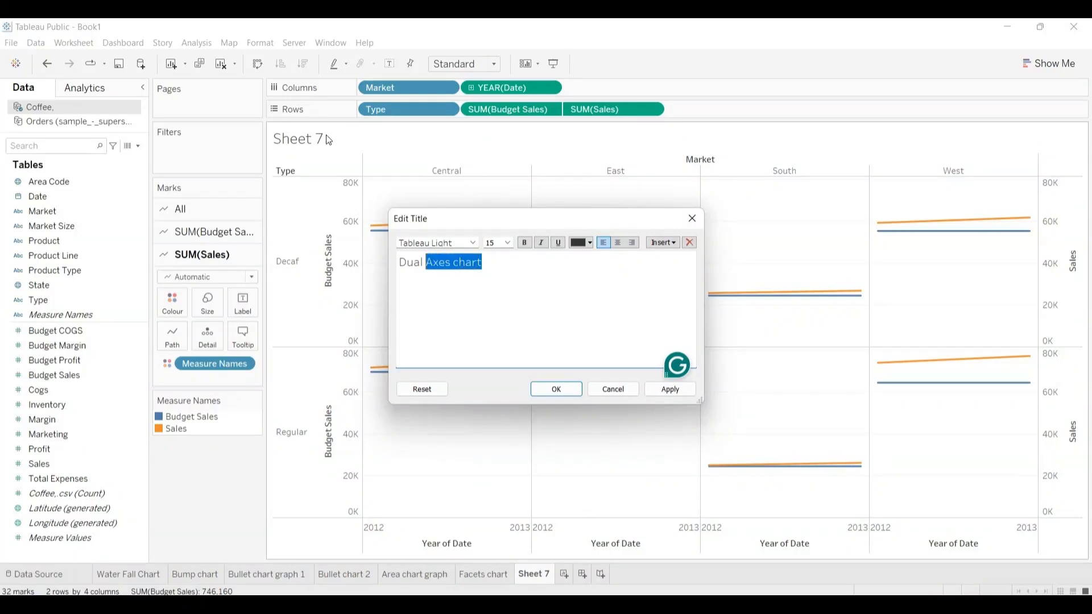
{"action": "key", "text": "shift+Left"}
{"action": "key", "text": "shift+Left"}
{"action": "key", "text": "shift+Left"}
{"action": "key", "text": "shift+Left"}
{"action": "key", "text": "shift+Left"}
{"action": "key", "text": "ctrl+c"}
{"action": "left_click", "coordinate": [547, 391]}
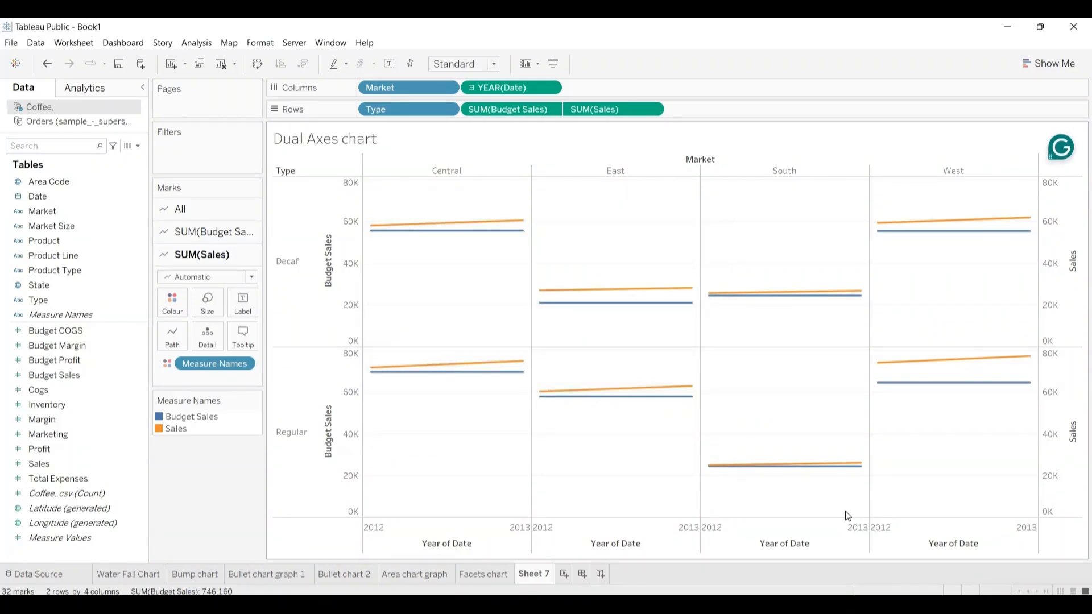
Step: Rename the Sheet 7 worksheet as "Dual Axes chart"
{"action": "double_click", "coordinate": [534, 573]}
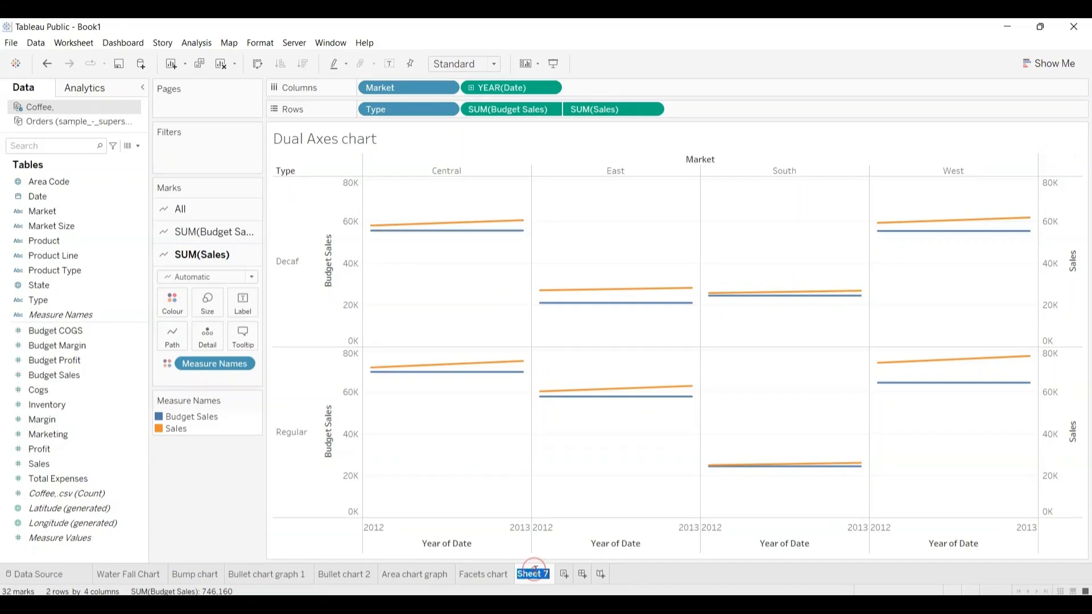
{"action": "key", "text": "ctrl+v"}
{"action": "key", "text": "Return"}
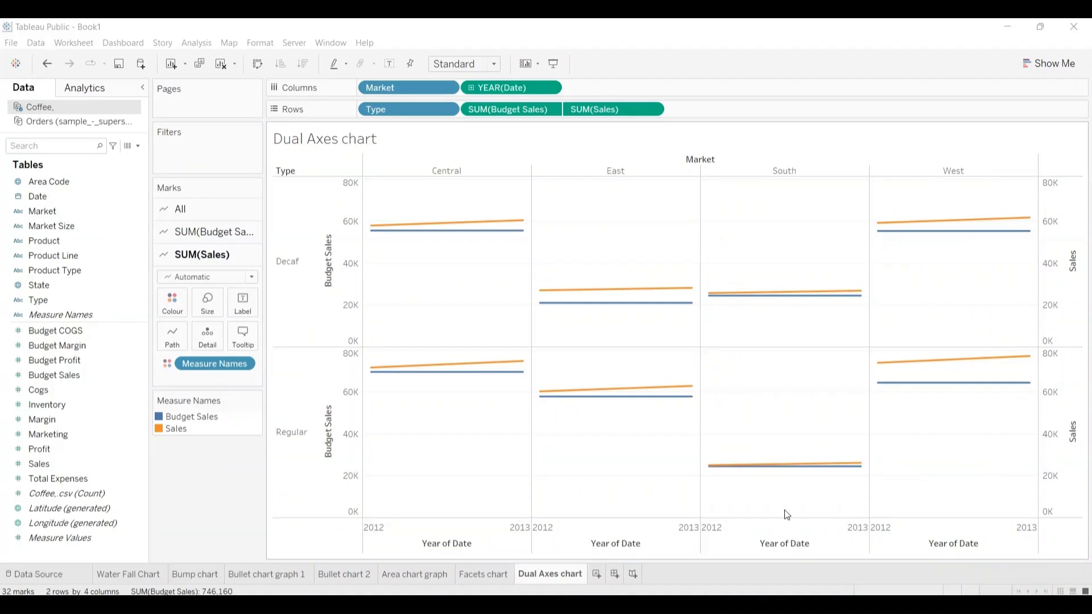
Step: Create a new worksheet from the Orders data source with Sub-Category, Region and Ship Mode on Columns and Profit on Rows
{"action": "left_click", "coordinate": [597, 574]}
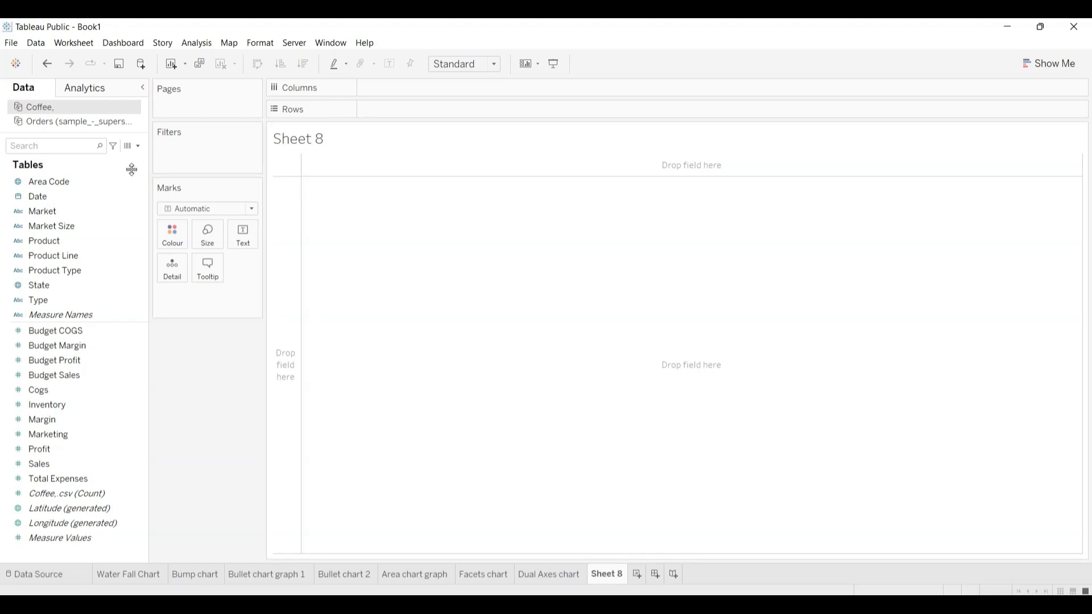
{"action": "left_click", "coordinate": [73, 123]}
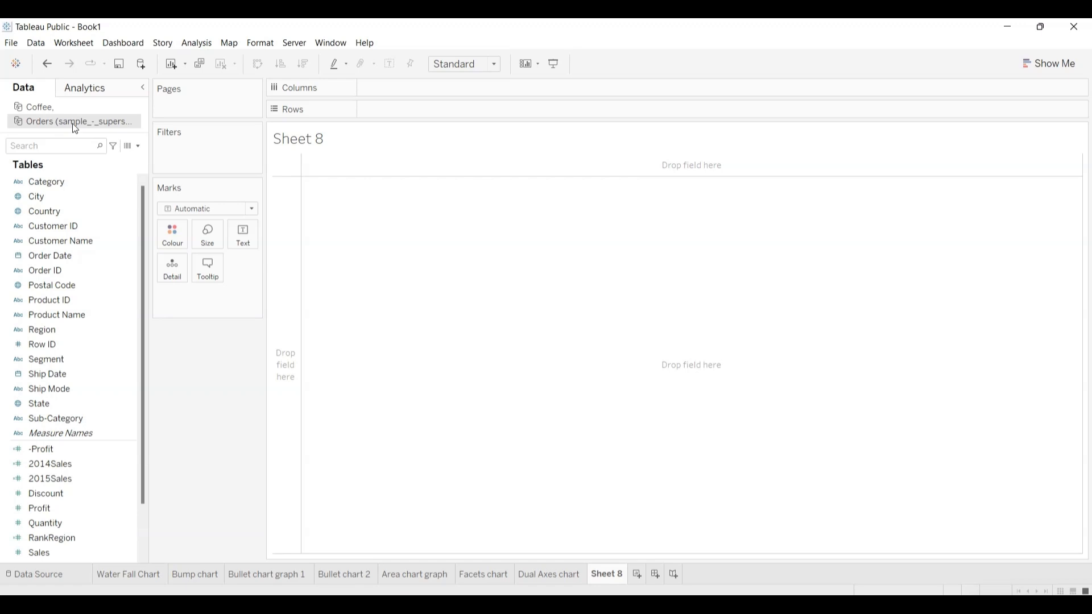
{"action": "left_click", "coordinate": [1055, 67]}
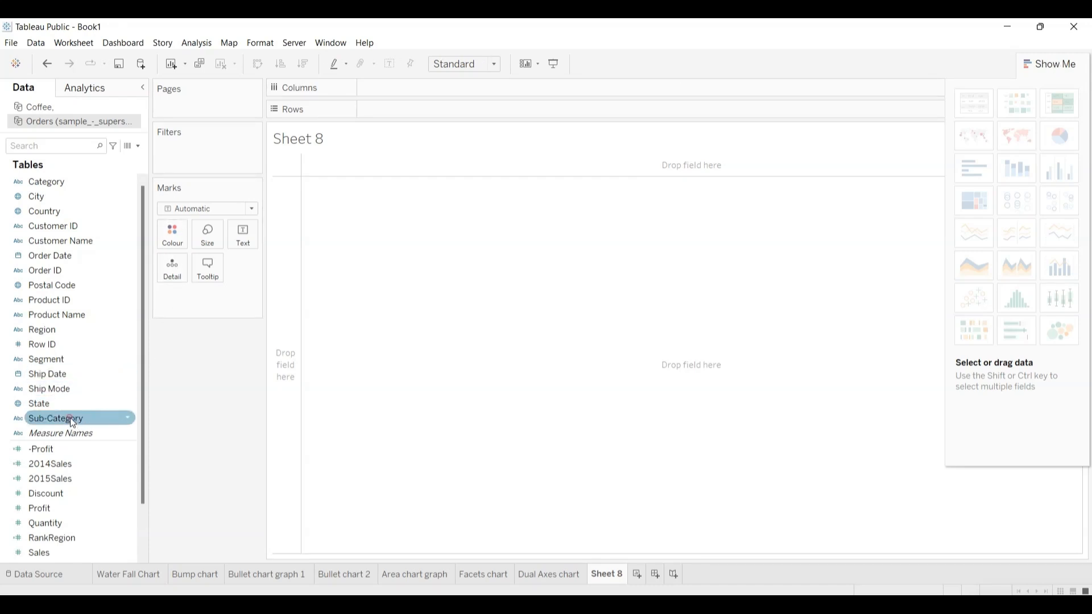
{"action": "left_click_drag", "start_coordinate": [70, 417], "coordinate": [412, 87]}
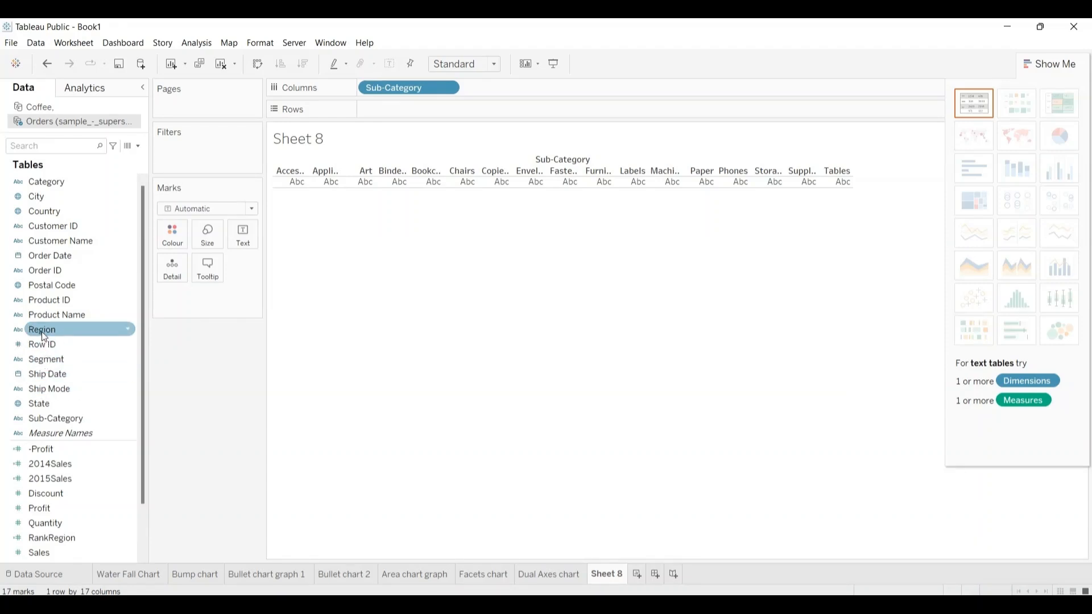
{"action": "left_click_drag", "start_coordinate": [42, 330], "coordinate": [483, 87]}
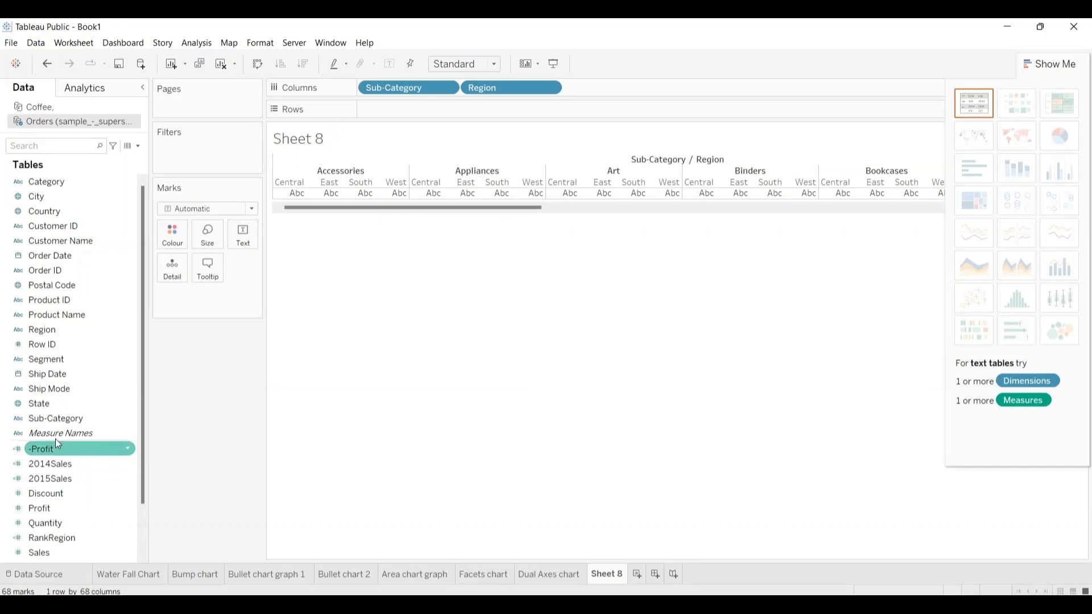
{"action": "left_click_drag", "start_coordinate": [49, 388], "coordinate": [594, 91]}
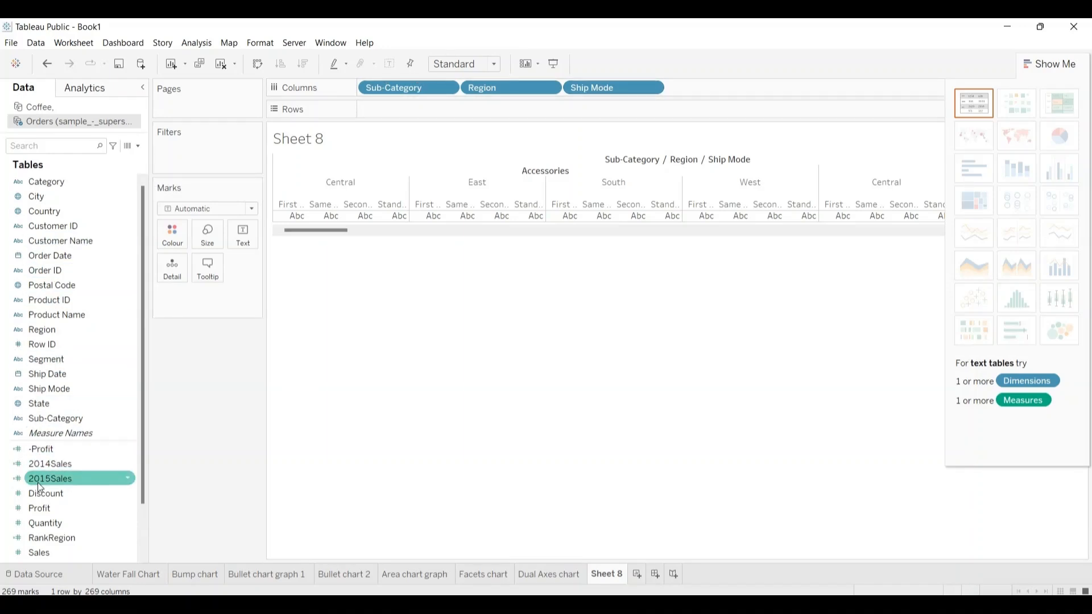
{"action": "left_click_drag", "start_coordinate": [38, 508], "coordinate": [374, 107]}
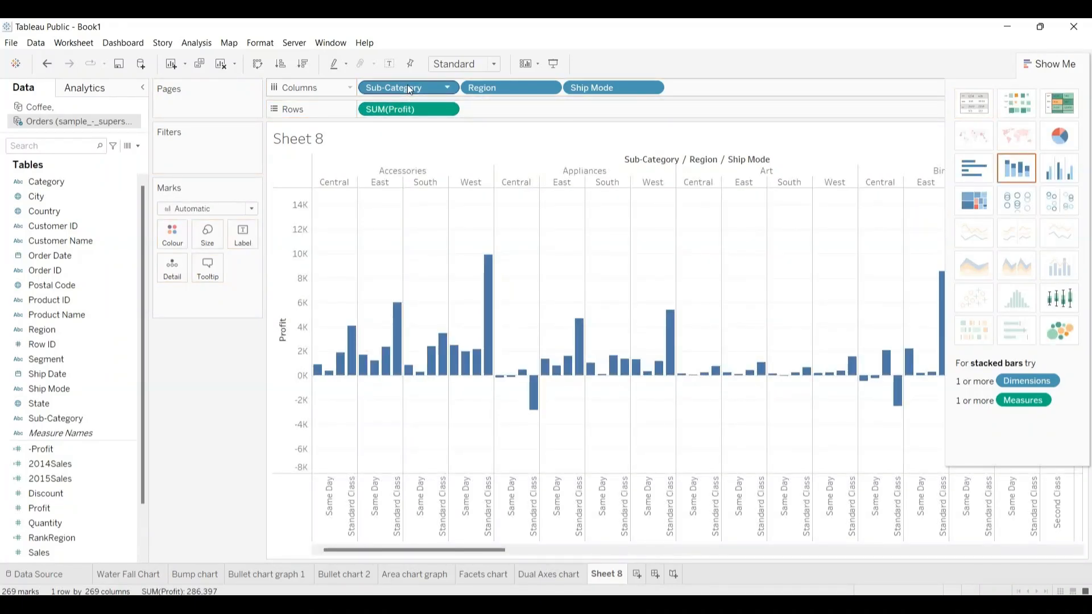
Step: Rearrange the fields so Sub-Category, Region and Ship Mode are on Rows and Profit is on Columns
{"action": "left_click_drag", "start_coordinate": [409, 94], "coordinate": [520, 104]}
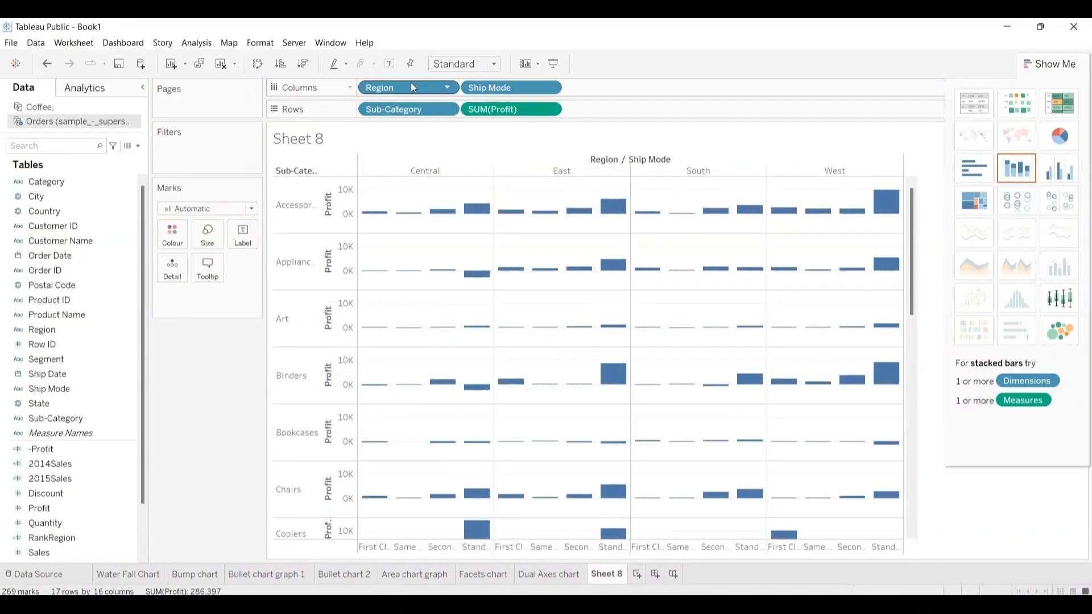
{"action": "left_click_drag", "start_coordinate": [410, 86], "coordinate": [621, 110]}
{"action": "left_click_drag", "start_coordinate": [622, 105], "coordinate": [622, 104]}
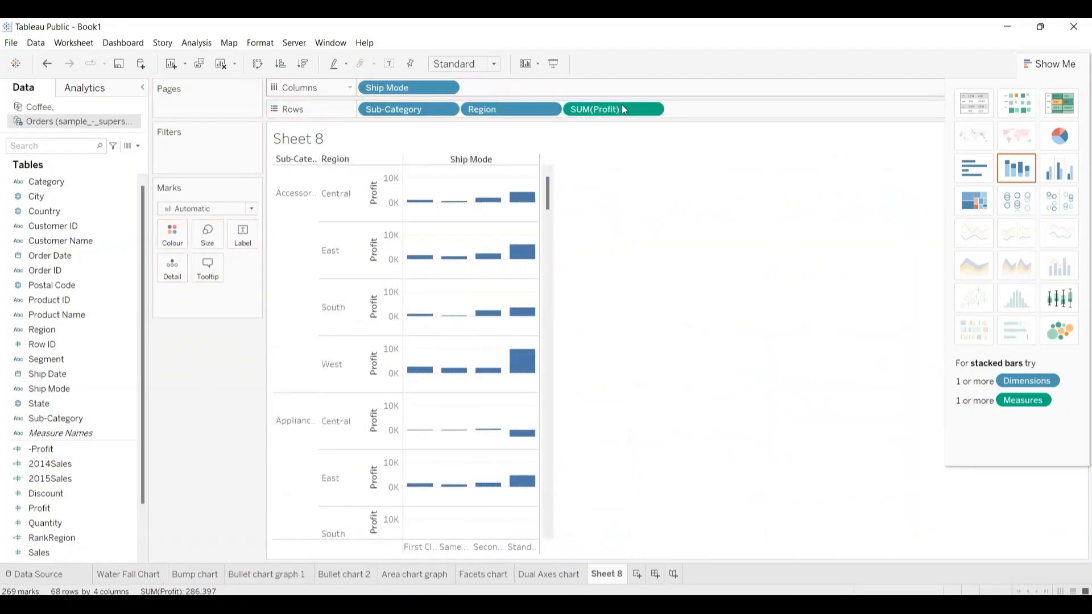
{"action": "mouse_move", "coordinate": [420, 90]}
{"action": "left_mouse_down"}
{"action": "mouse_move", "coordinate": [691, 77]}
{"action": "mouse_move", "coordinate": [732, 104]}
{"action": "mouse_move", "coordinate": [518, 76]}
{"action": "mouse_move", "coordinate": [411, 89]}
{"action": "left_mouse_up"}
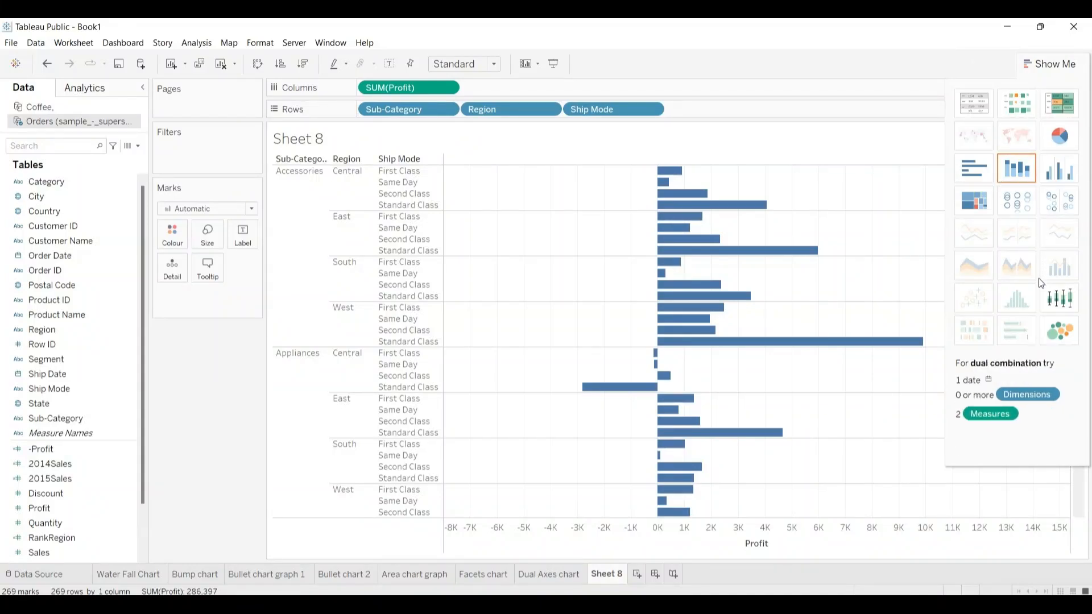
Step: Convert the Profit bars to a heat map and widen its Ship Mode columns
{"action": "left_click", "coordinate": [1016, 101]}
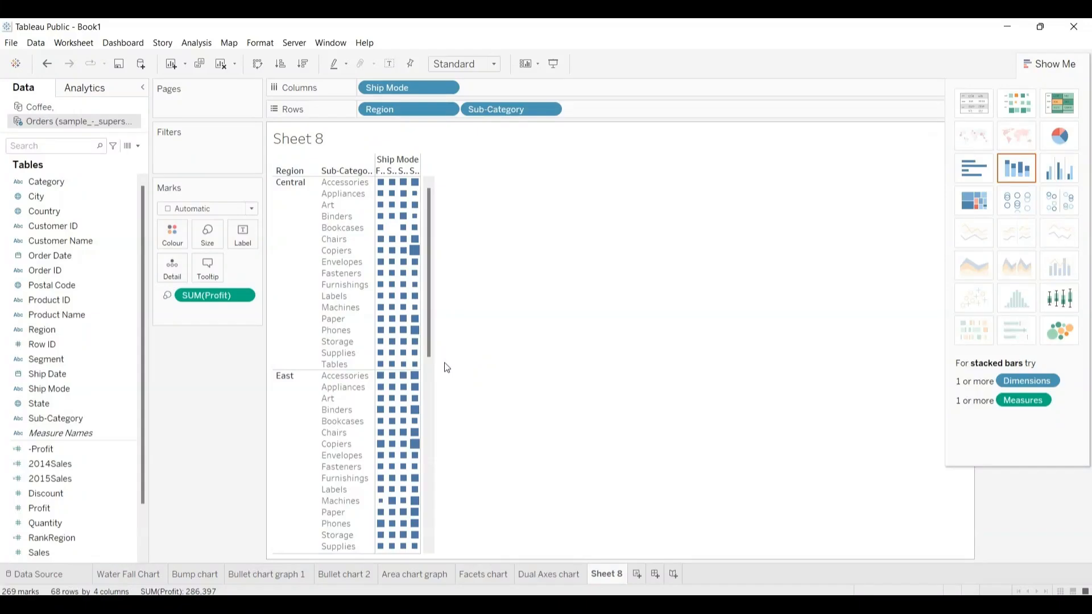
{"action": "key", "text": "ctrl+Right"}
{"action": "key", "text": "ctrl+Right"}
{"action": "key", "text": "ctrl+Right"}
{"action": "key", "text": "ctrl+Right"}
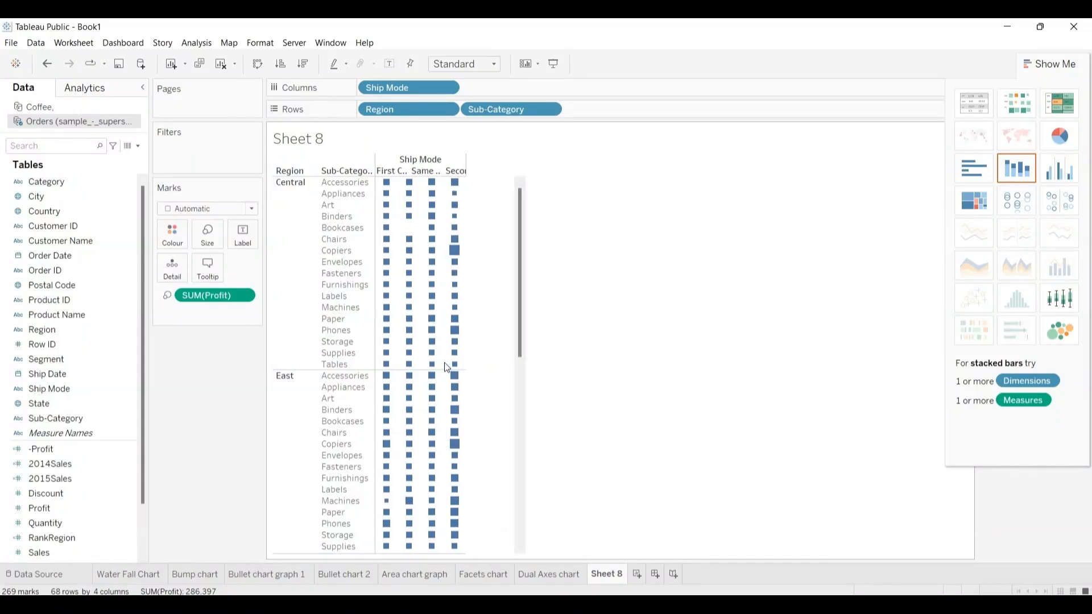
{"action": "key", "text": "ctrl+Right"}
{"action": "key", "text": "ctrl+Right"}
{"action": "key", "text": "ctrl+Right"}
{"action": "key", "text": "ctrl+Right"}
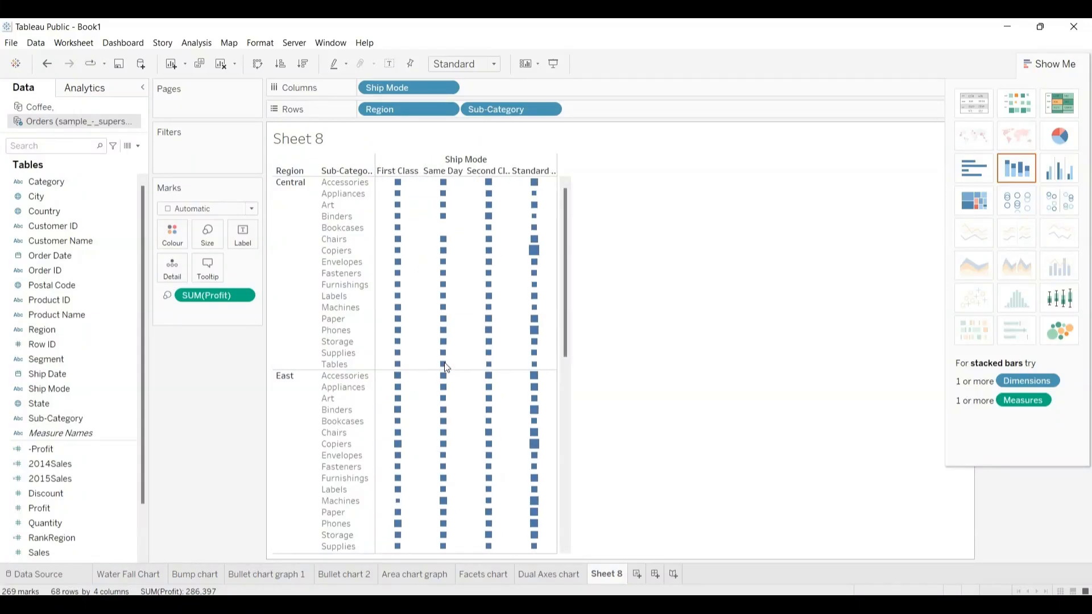
Step: Widen the heat map's Ship Mode columns further and place Region after Sub-Category on Rows
{"action": "key", "text": "ctrl+Right"}
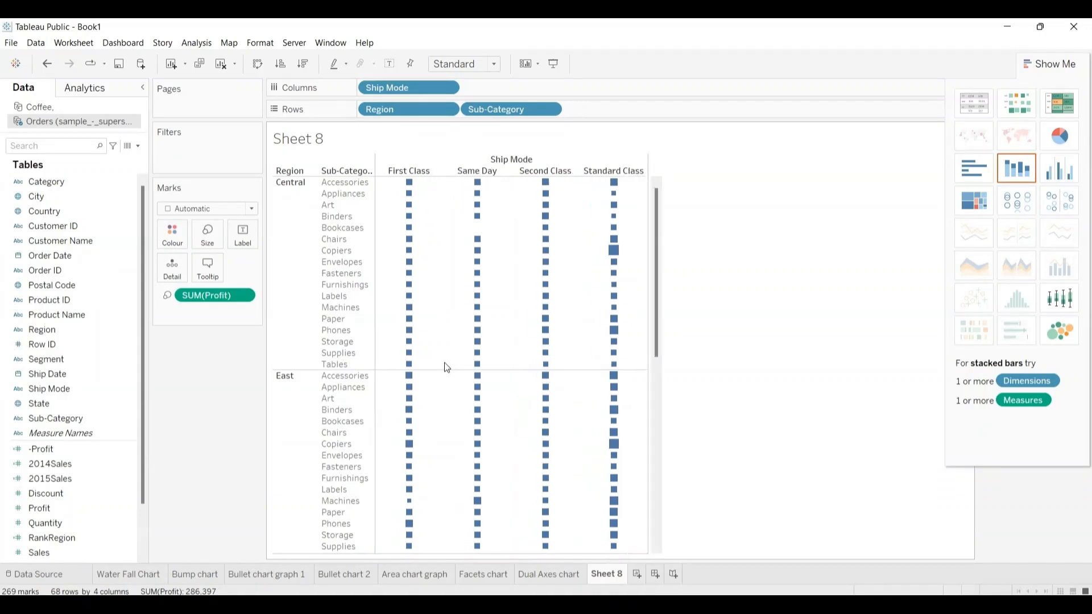
{"action": "key", "text": "ctrl+Right"}
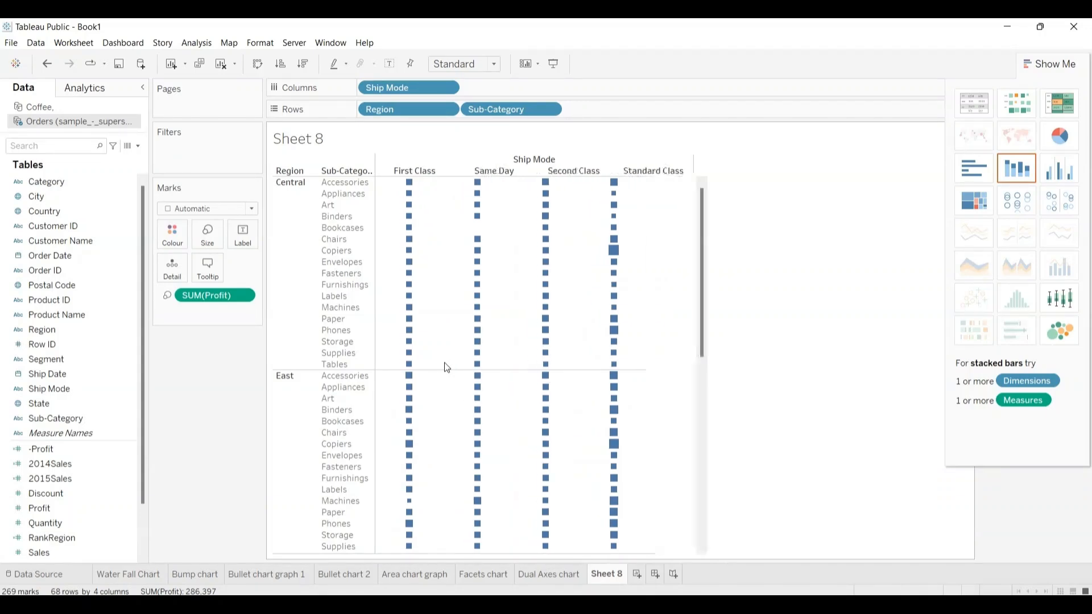
{"action": "key", "text": "ctrl+Right"}
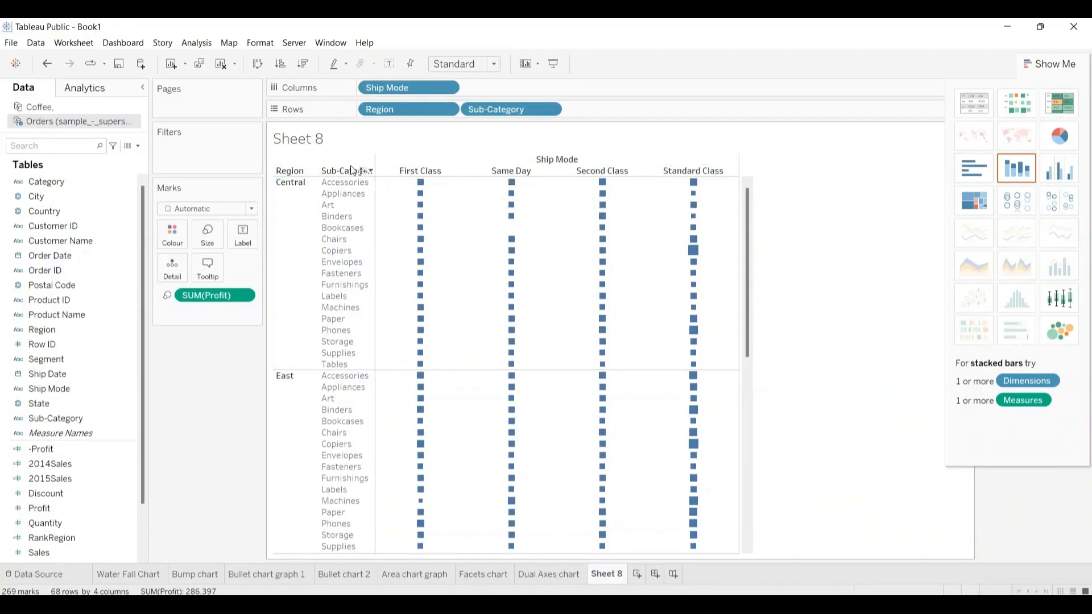
{"action": "left_click_drag", "start_coordinate": [398, 109], "coordinate": [605, 107]}
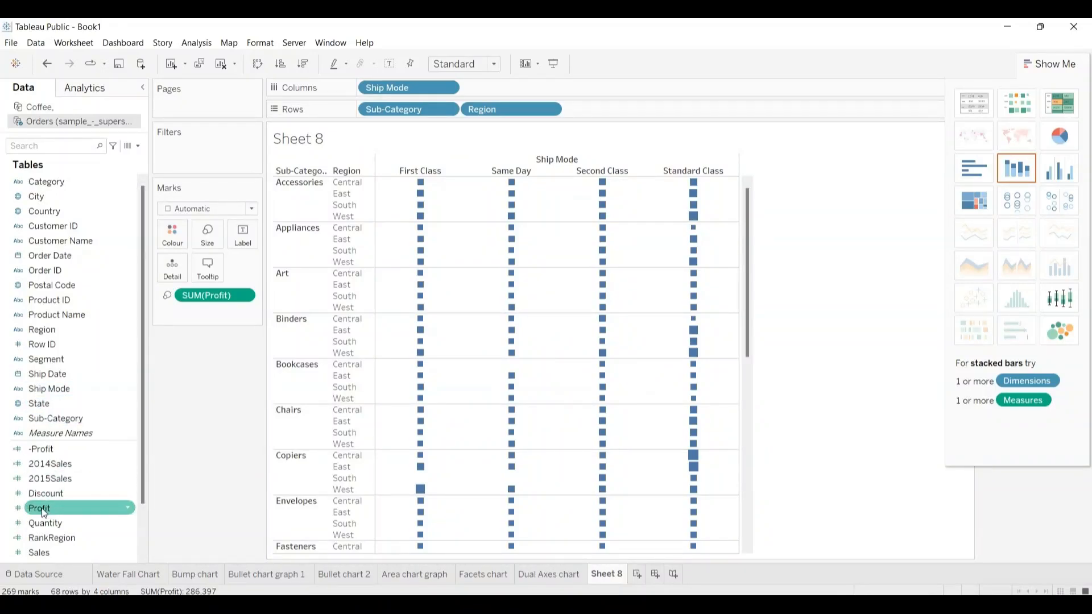
Step: Colour the heat map marks by Profit and move the Profit size and colour legends beneath the Marks card
{"action": "left_click_drag", "start_coordinate": [41, 507], "coordinate": [168, 238]}
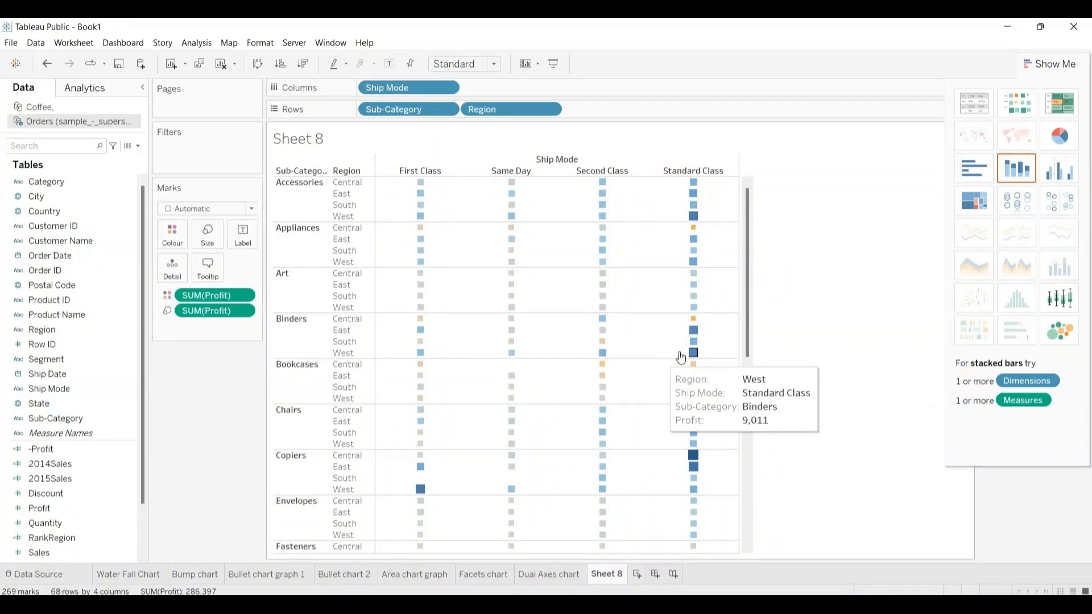
{"action": "left_click", "coordinate": [1050, 65]}
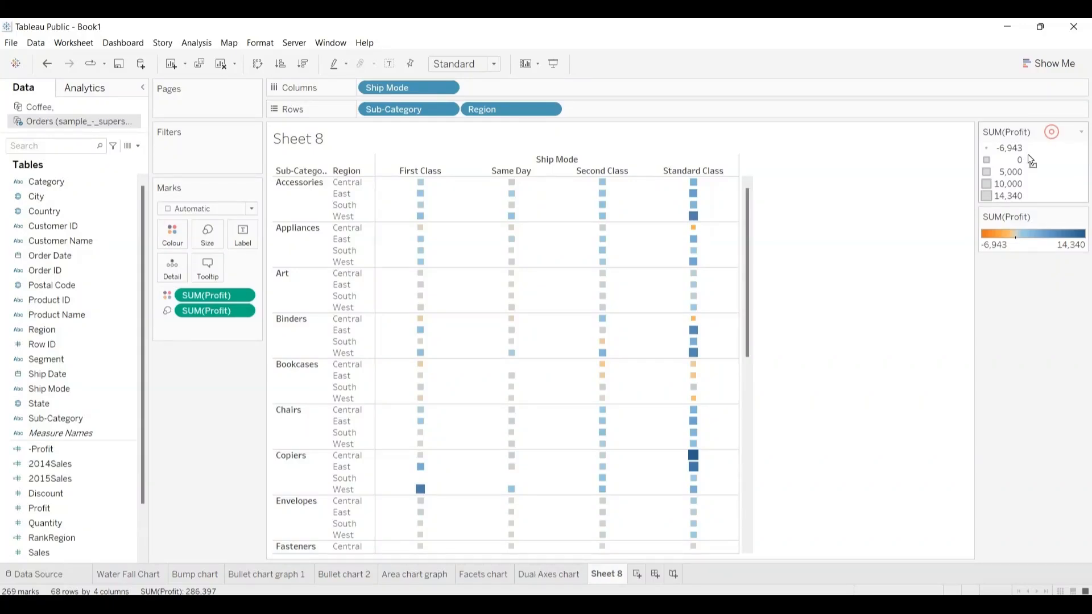
{"action": "left_click_drag", "start_coordinate": [1029, 155], "coordinate": [203, 387]}
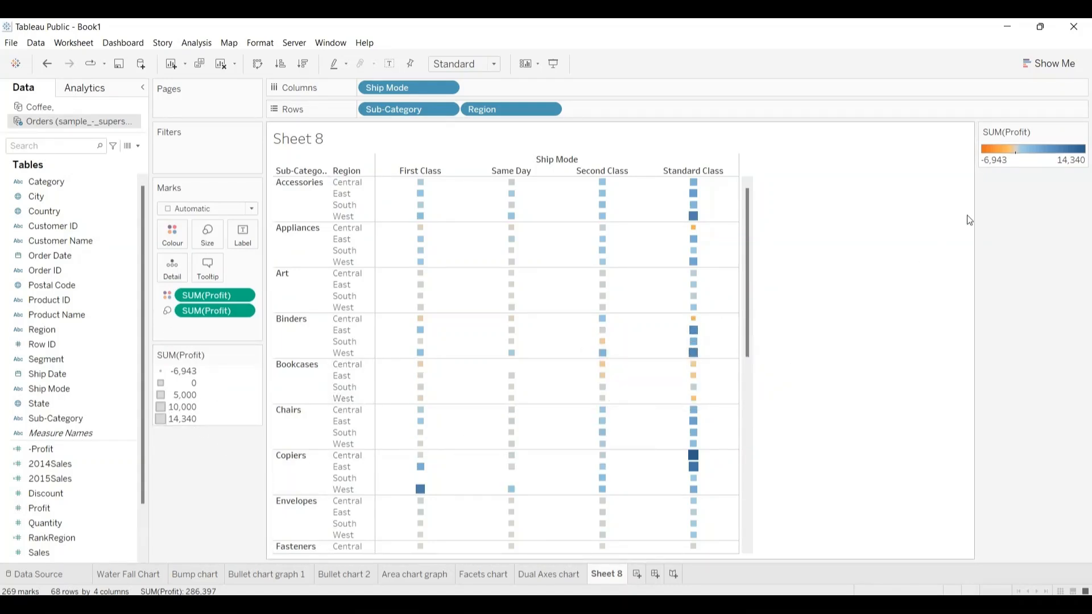
{"action": "left_click_drag", "start_coordinate": [1042, 142], "coordinate": [801, 405]}
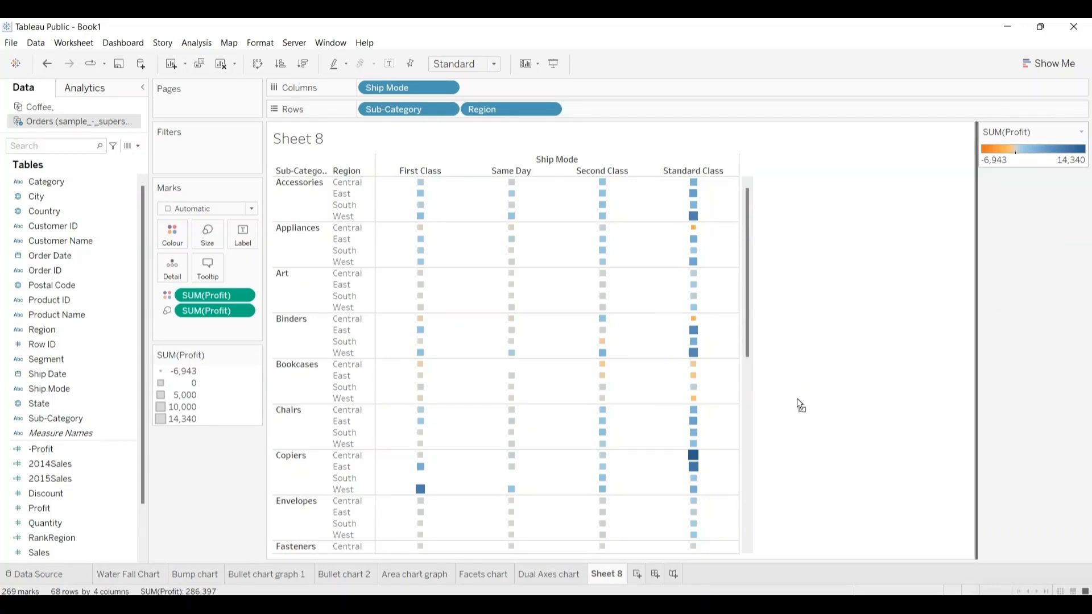
{"action": "left_click_drag", "start_coordinate": [506, 451], "coordinate": [197, 465]}
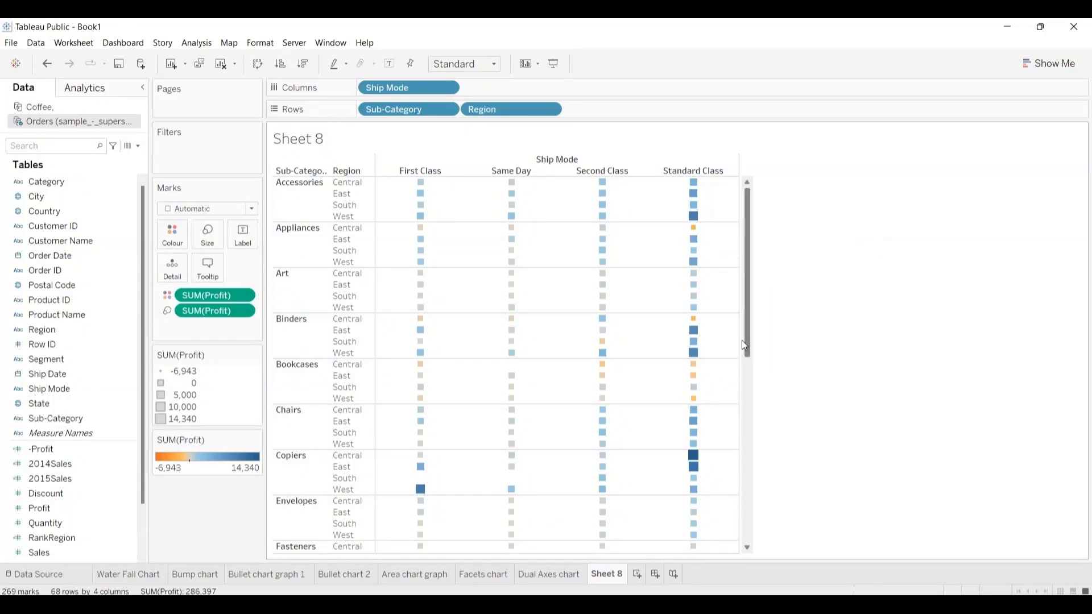
{"action": "left_click_drag", "start_coordinate": [748, 345], "coordinate": [731, 325]}
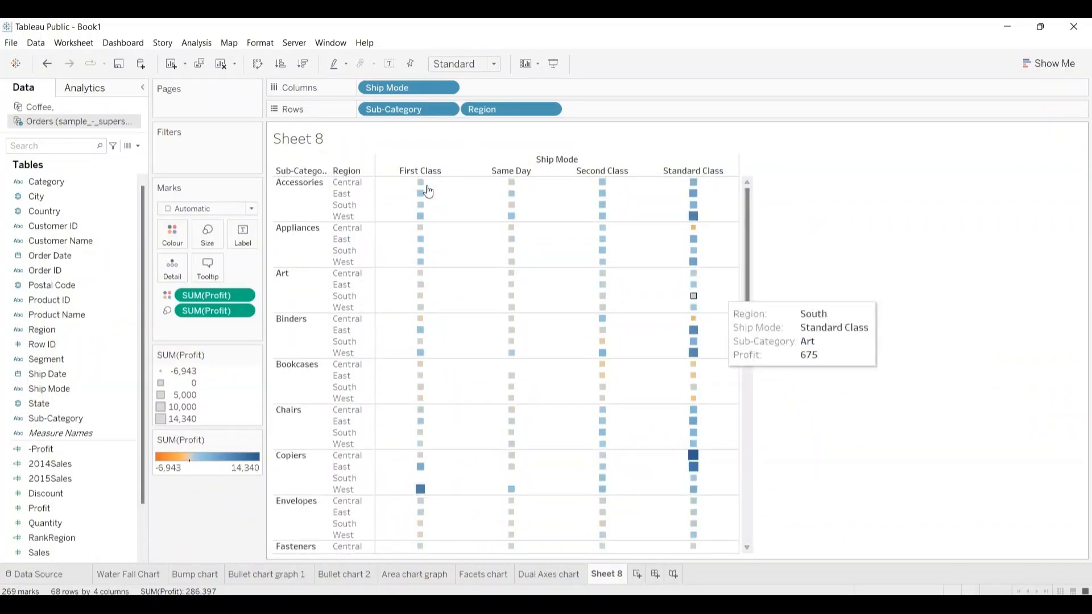
Step: Replace the worksheet's title with "Heat map" and copy the new title text
{"action": "double_click", "coordinate": [311, 137]}
{"action": "key", "text": "shift+Right"}
{"action": "key", "text": "shift+Right"}
{"action": "key", "text": "shift+Right"}
{"action": "key", "text": "shift+Right"}
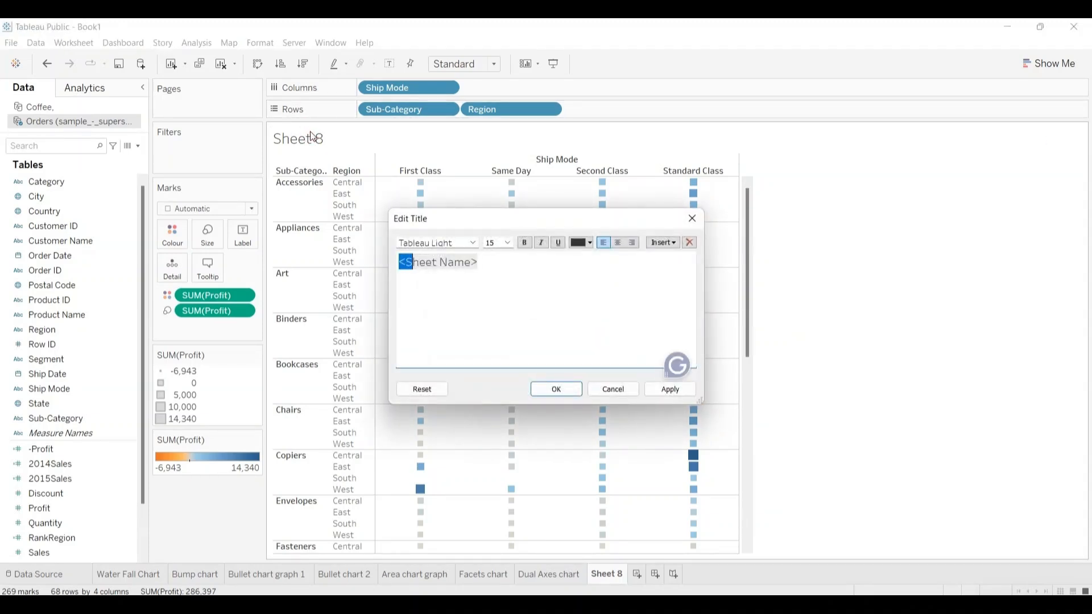
{"action": "key", "text": "shift+Right"}
{"action": "key", "text": "shift+Right"}
{"action": "key", "text": "shift+Right"}
{"action": "key", "text": "shift+Right"}
{"action": "key", "text": "shift+Right"}
{"action": "key", "text": "shift+Right"}
{"action": "key", "text": "shift+Right"}
{"action": "key", "text": "shift+Right"}
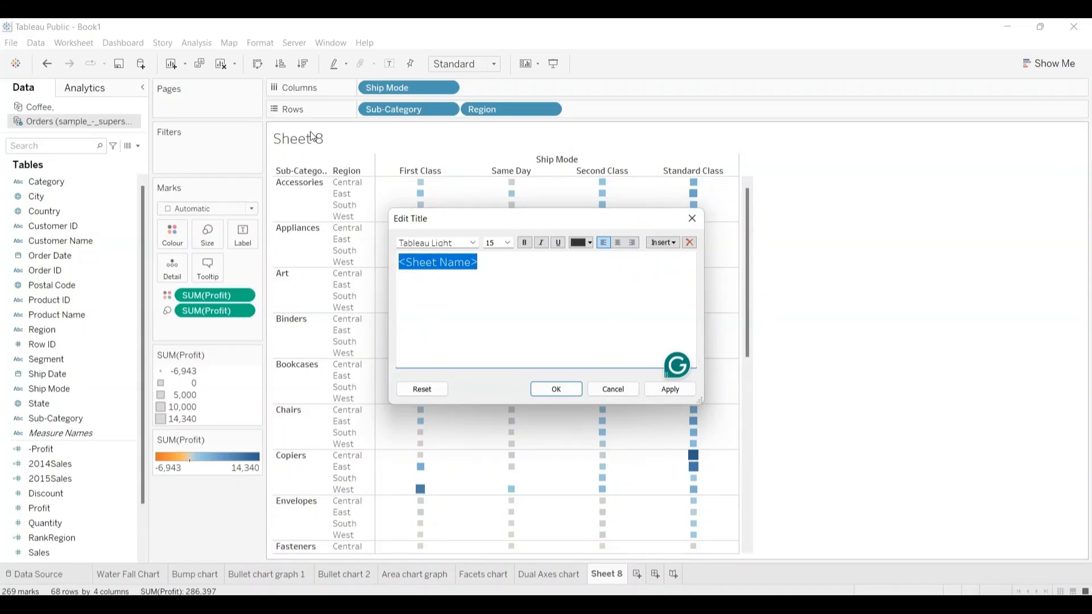
{"action": "type", "text": "Hea"}
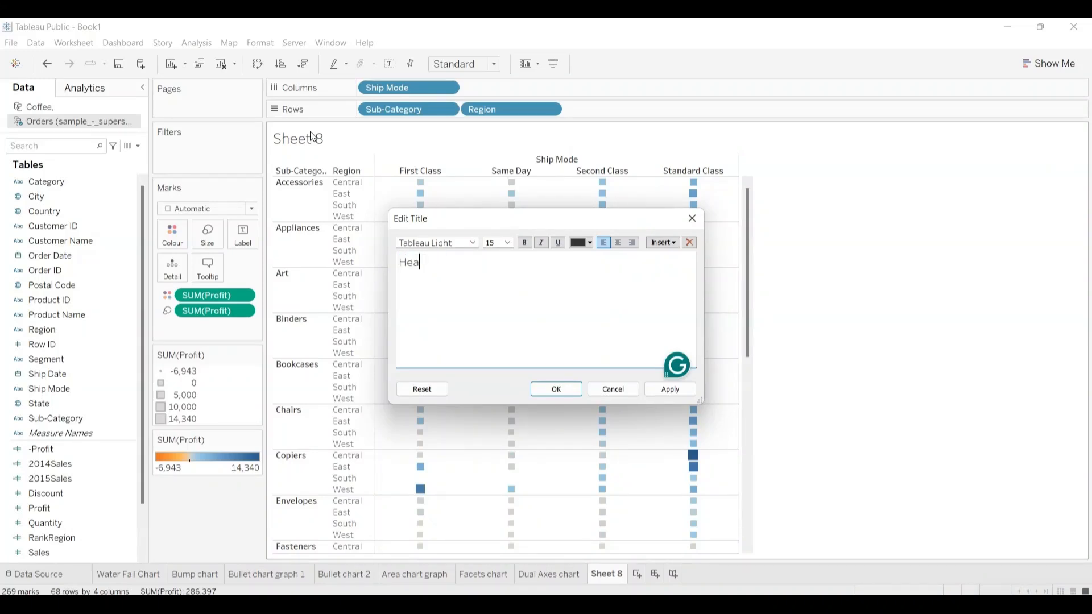
{"action": "type", "text": "t map"}
{"action": "key", "text": "ctrl+a"}
{"action": "key", "text": "ctrl+c"}
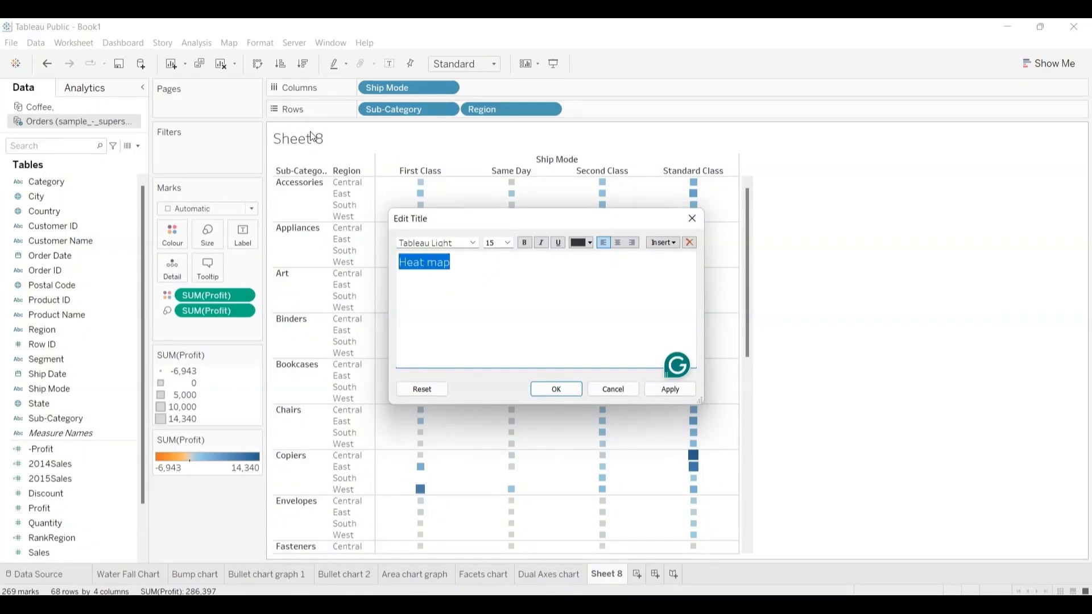
{"action": "left_click", "coordinate": [549, 389]}
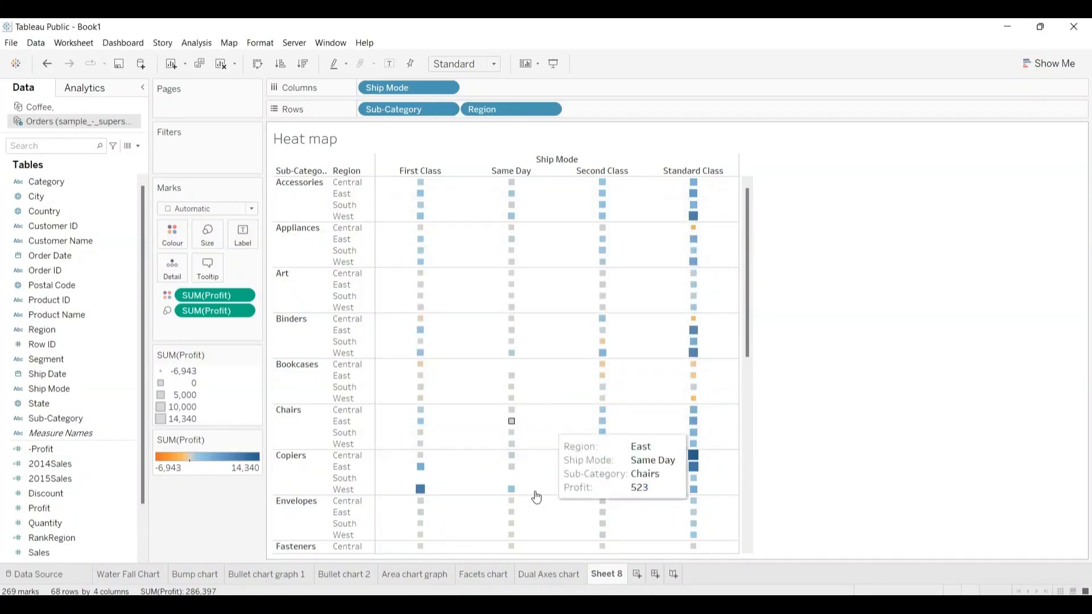
Step: Rename the Sheet 8 worksheet as "Heat map" using the copied title
{"action": "double_click", "coordinate": [602, 573]}
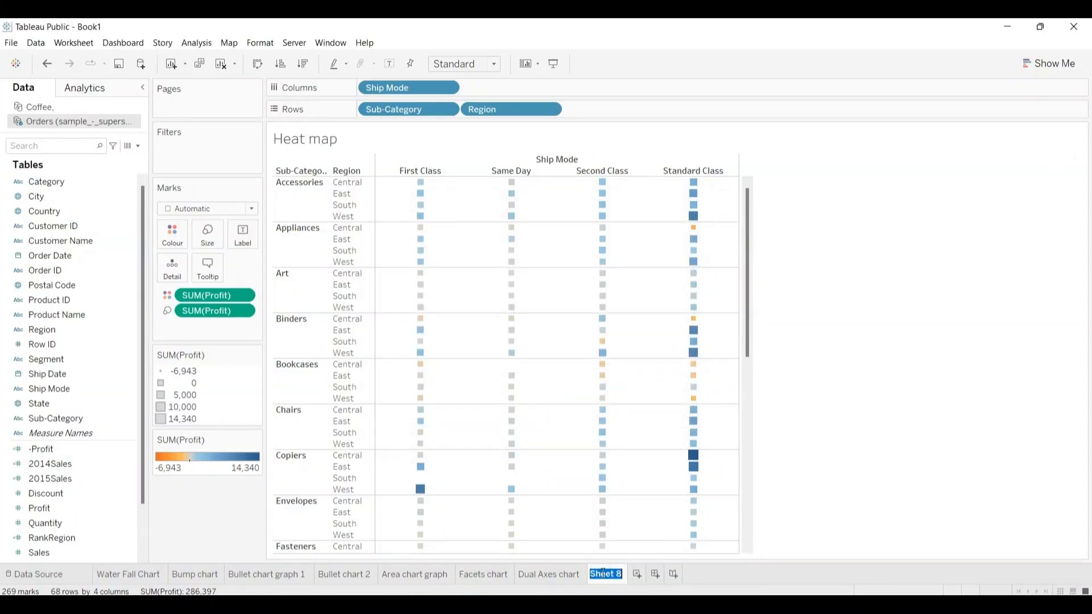
{"action": "key", "text": "ctrl+v"}
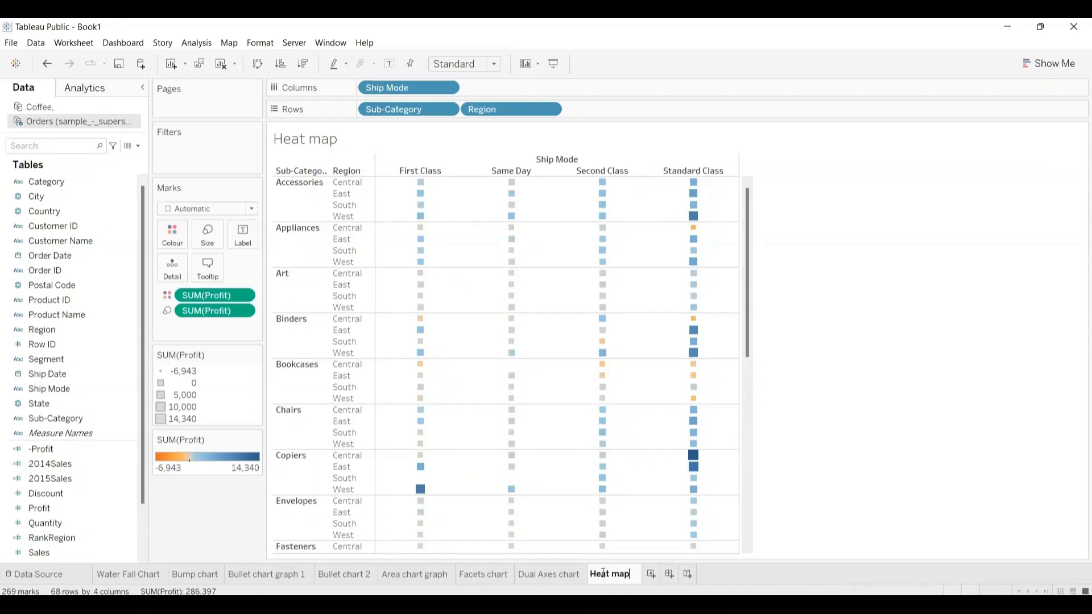
{"action": "left_click", "coordinate": [928, 498]}
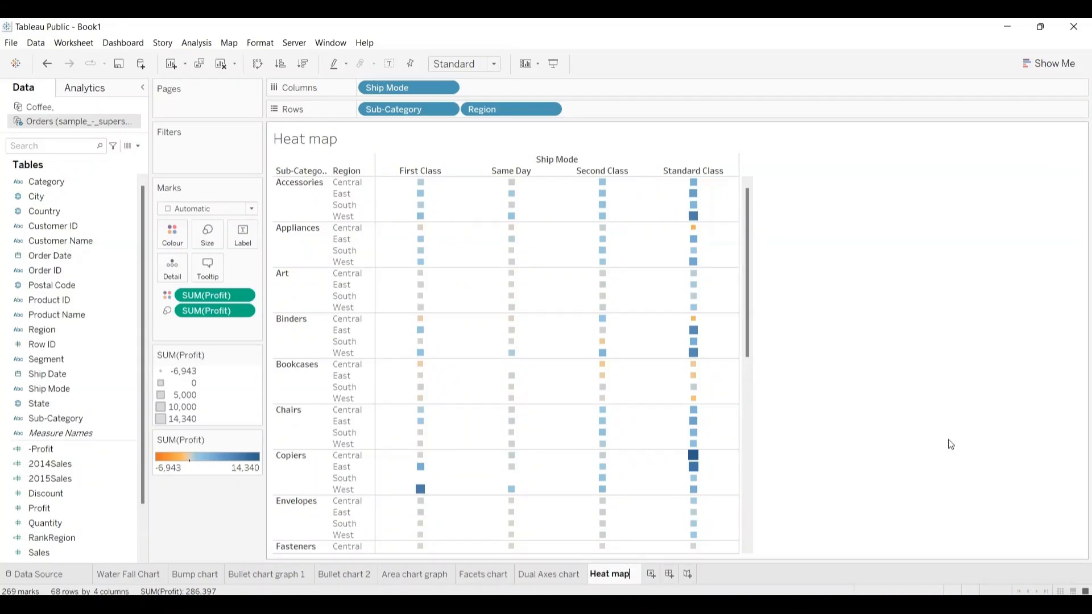